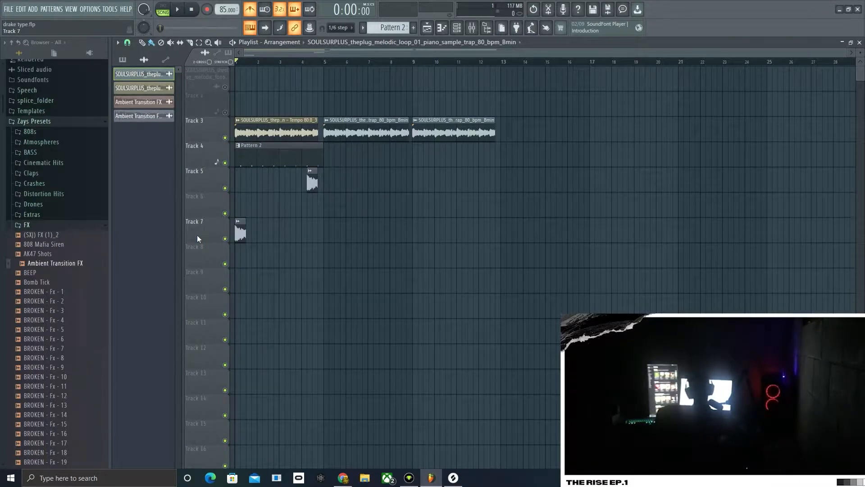
# Step: Return to the start of the arrangement and play it back briefly
pyautogui.click(457, 30)
pyautogui.click(458, 29)
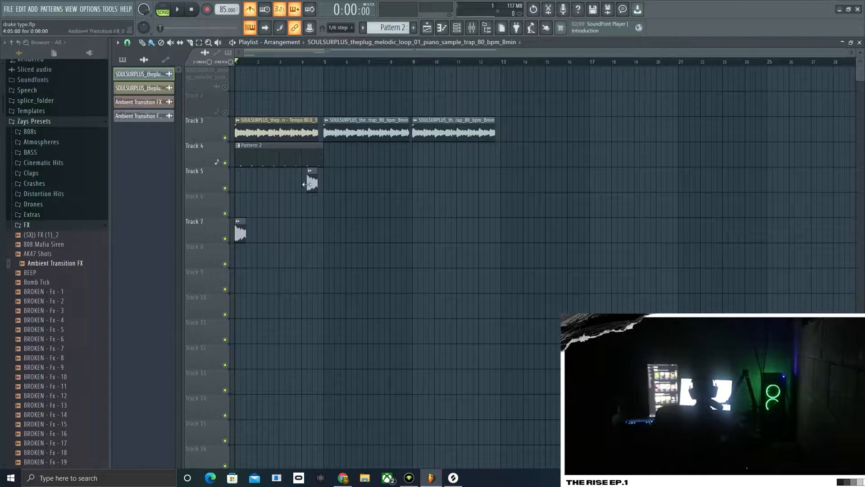
pyautogui.moveTo(238, 60)
pyautogui.mouseDown()
pyautogui.moveTo(252, 60)
pyautogui.moveTo(231, 64)
pyautogui.mouseUp()
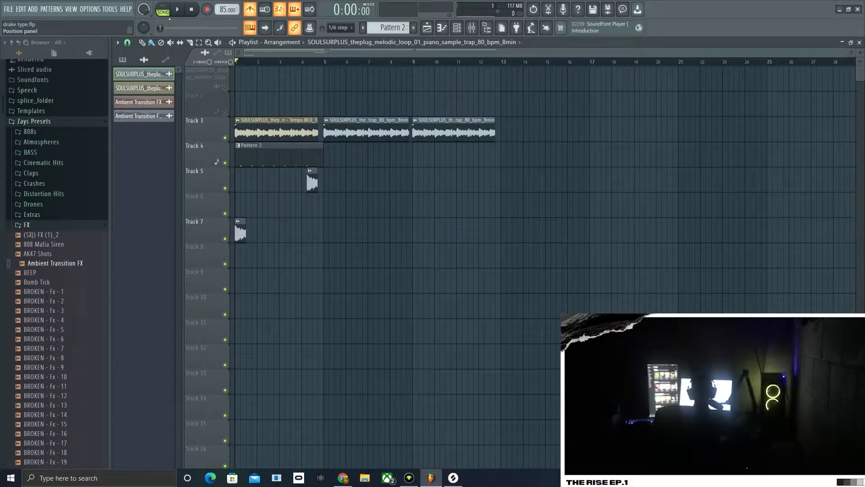
pyautogui.click(178, 12)
pyautogui.click(179, 12)
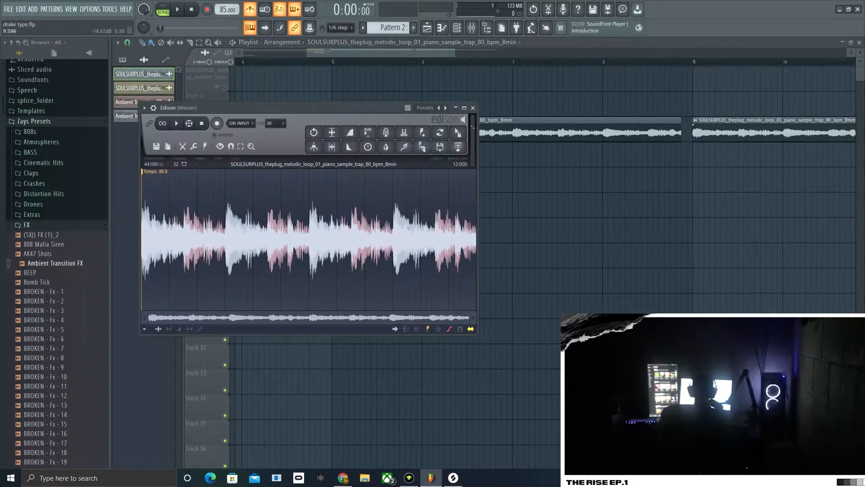
# Step: Check the piano loop's sample properties in Edison, closing the properties, Edison and mixer windows when done
pyautogui.click(170, 146)
pyautogui.click(184, 165)
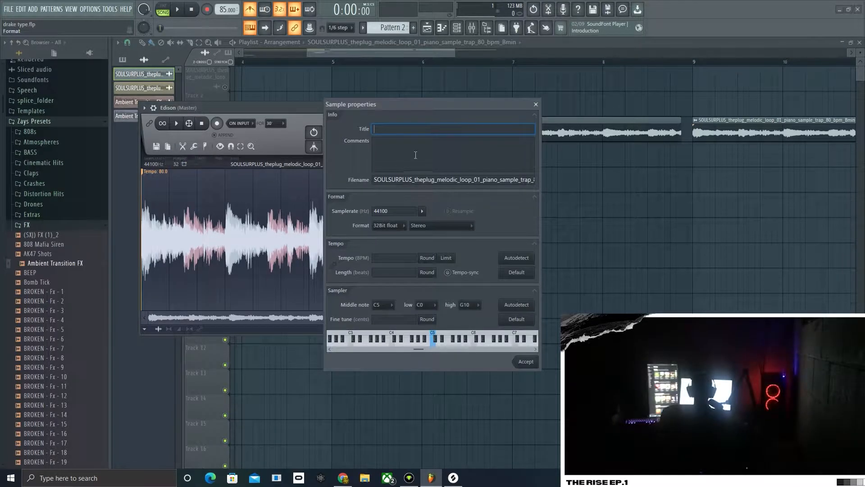
pyautogui.click(537, 106)
pyautogui.click(474, 108)
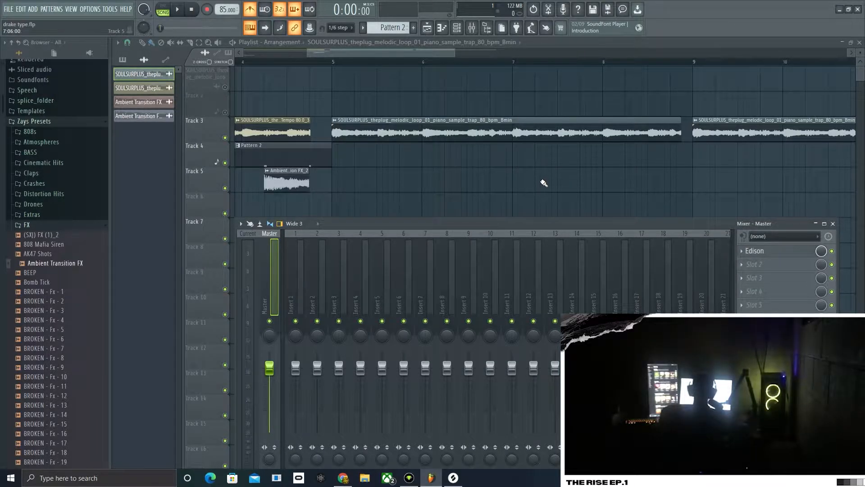
pyautogui.click(832, 224)
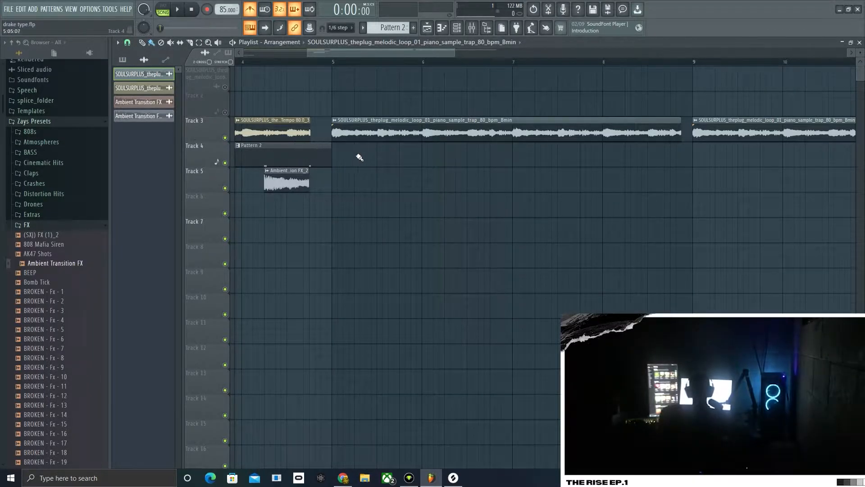
# Step: Examine the spacing between the piano loop clips on Track 3 around bars 4 to 5
pyautogui.scroll(-5, 360, 151)
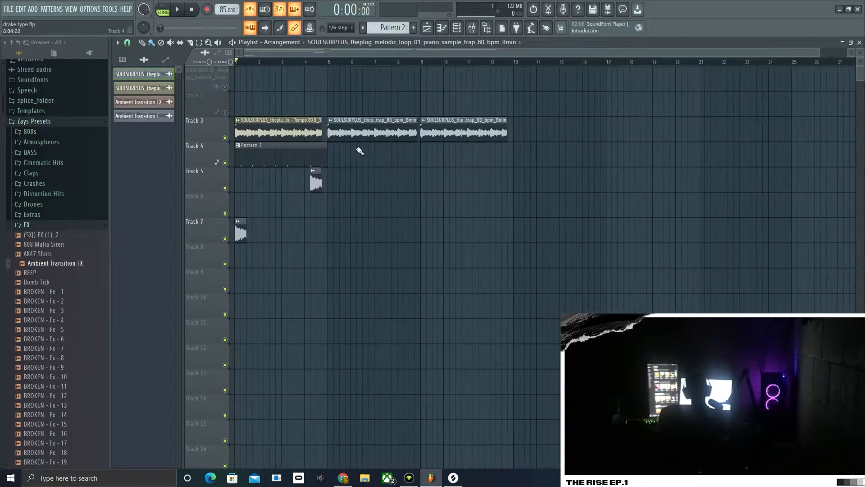
pyautogui.scroll(3, 301, 136)
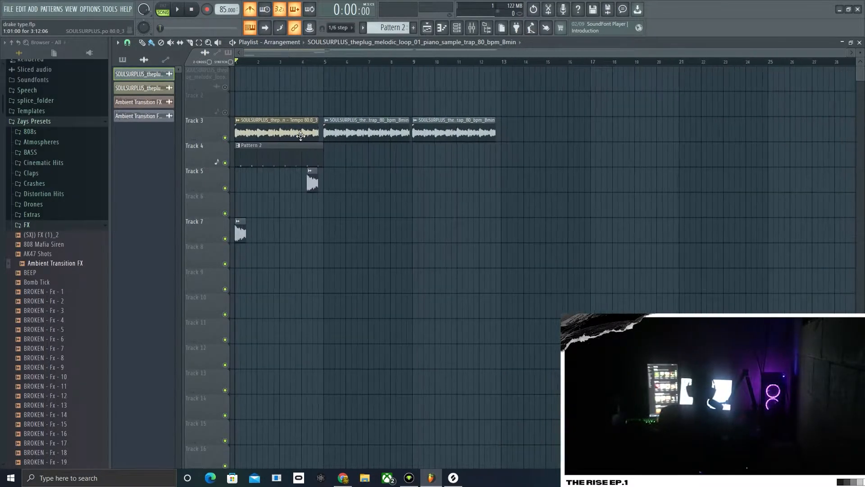
pyautogui.scroll(4, 300, 136)
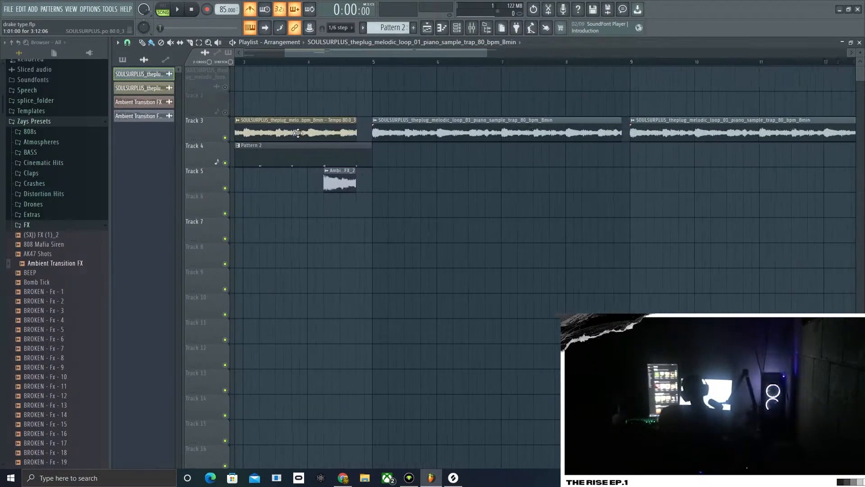
pyautogui.scroll(3, 356, 143)
pyautogui.scroll(-4, 361, 137)
pyautogui.scroll(4, 356, 134)
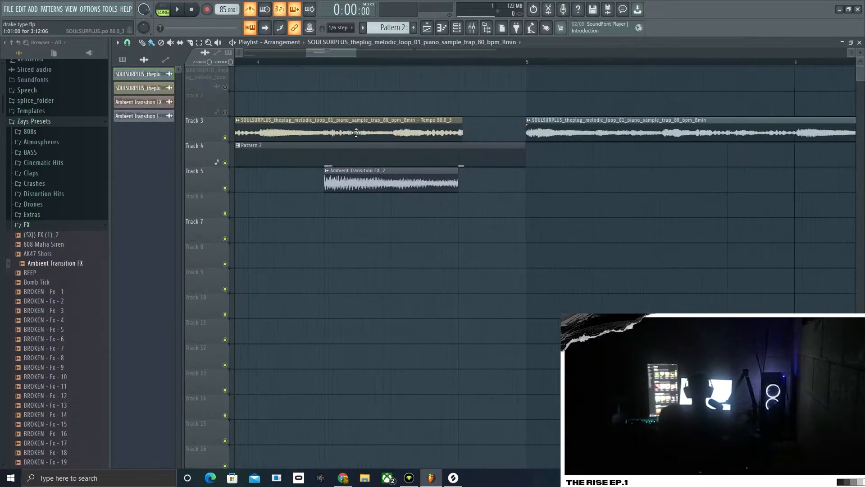
pyautogui.scroll(-4, 355, 131)
pyautogui.scroll(-4, 355, 131)
pyautogui.scroll(3, 337, 70)
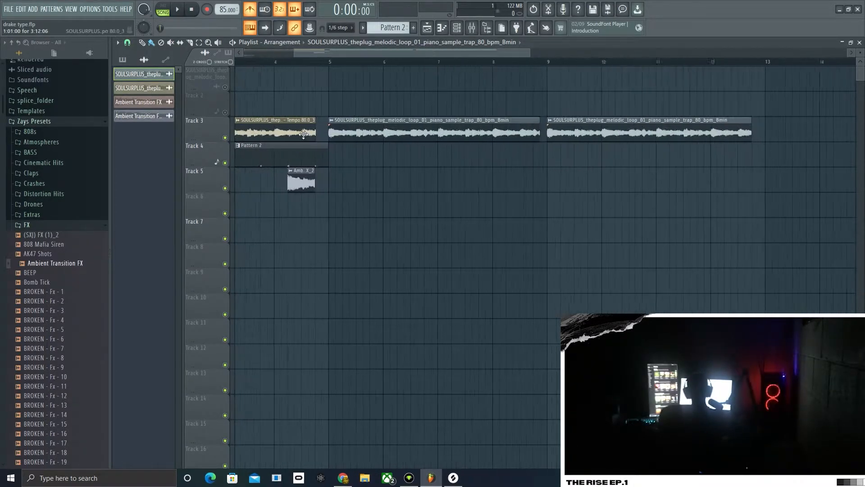
# Step: Audition the opening bar and delete the Ambient Transition FX clip at the start of Track 7
pyautogui.moveTo(333, 54); pyautogui.dragTo(231, 82)
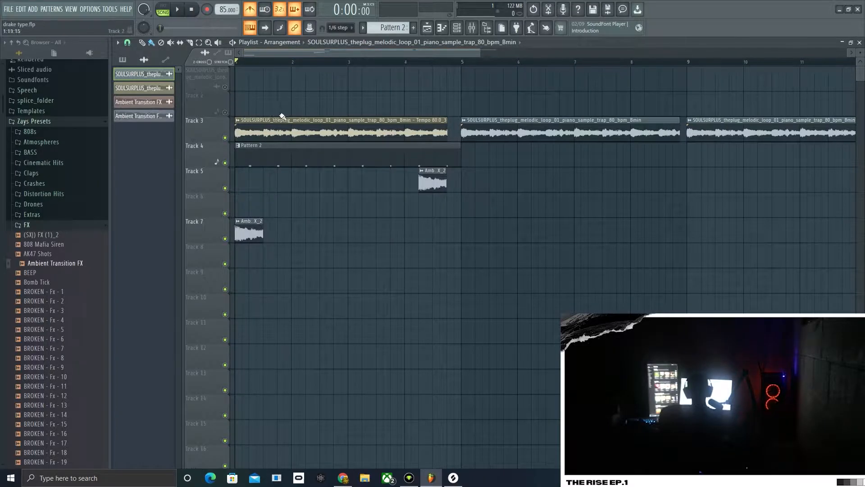
pyautogui.press('space')
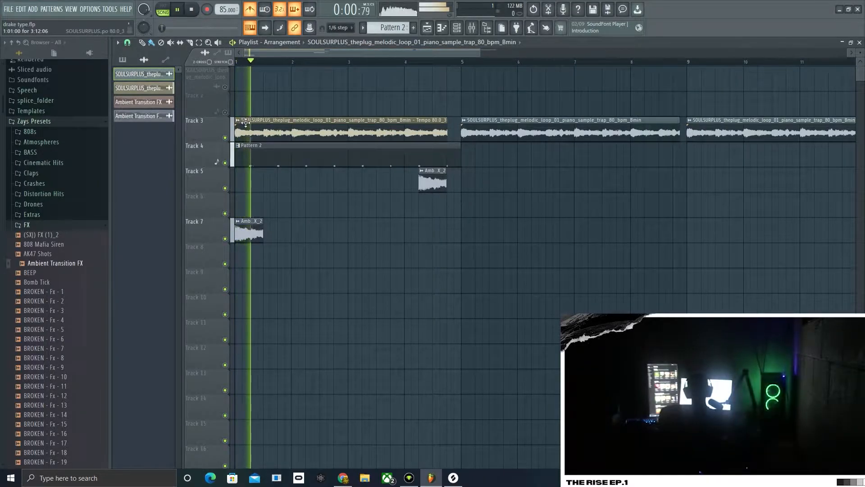
pyautogui.press('space')
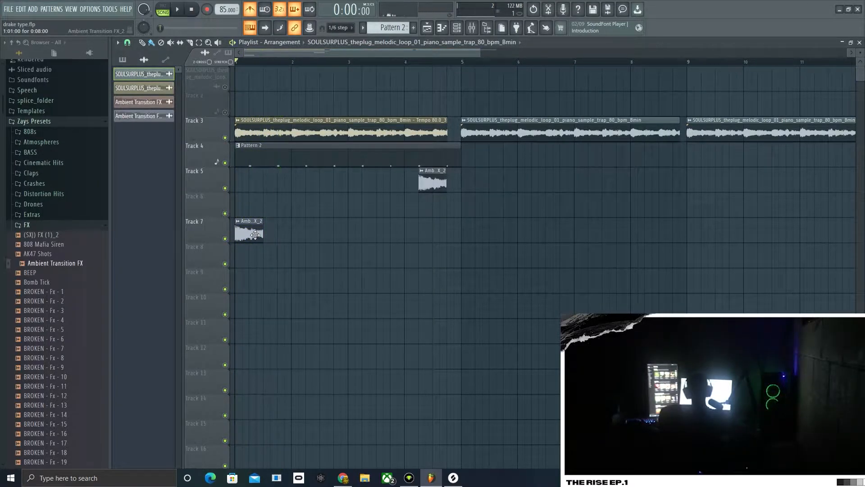
pyautogui.press('space')
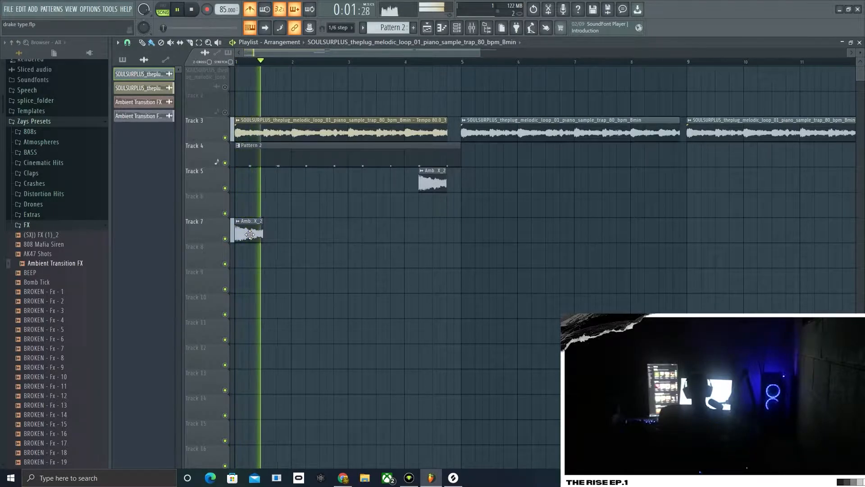
pyautogui.press('space')
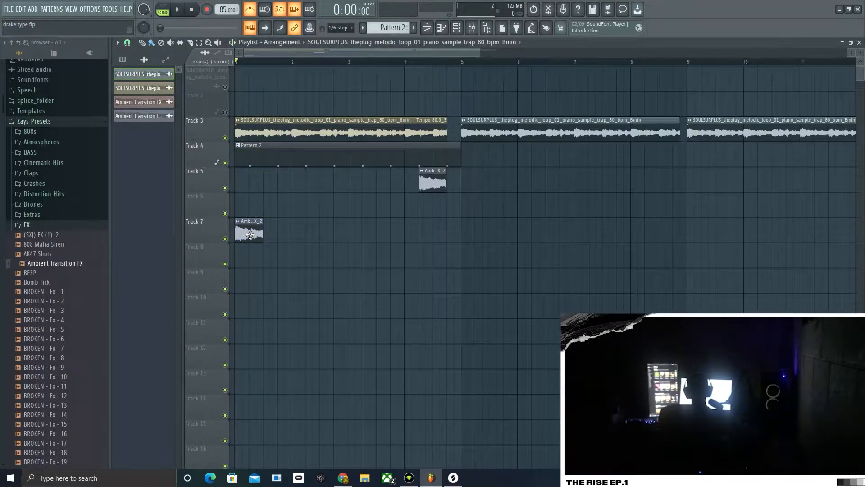
pyautogui.rightClick(251, 233)
# Step: Play the arrangement from the start through bar 5 and turn off the metronome
pyautogui.press('space')
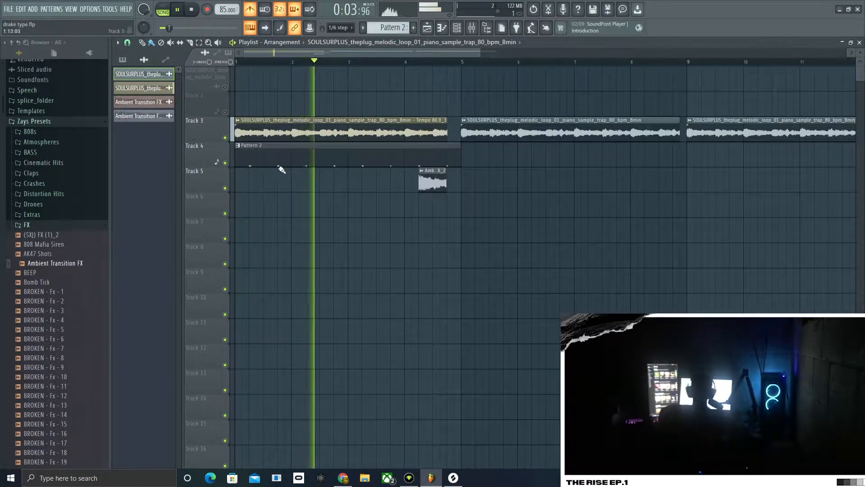
pyautogui.click(251, 10)
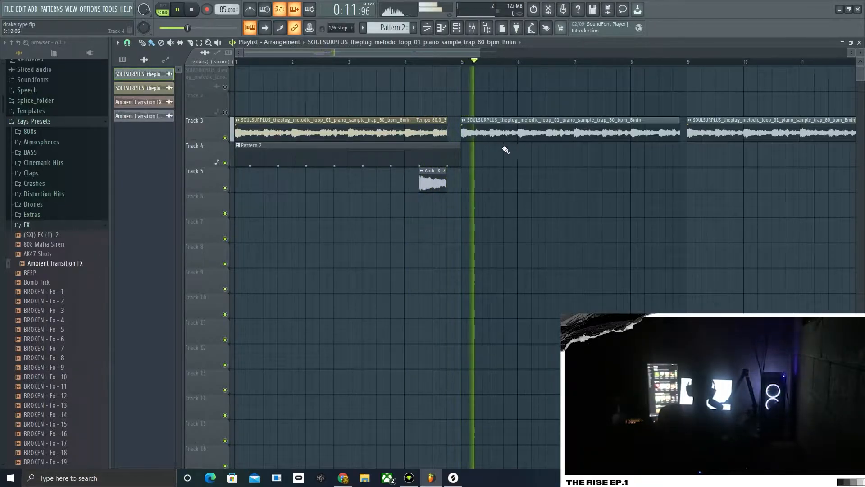
pyautogui.press('space')
# Step: Extend the end of the second piano loop clip on Track 3 to bar 9, closing the gap before the third clip
pyautogui.click(323, 61)
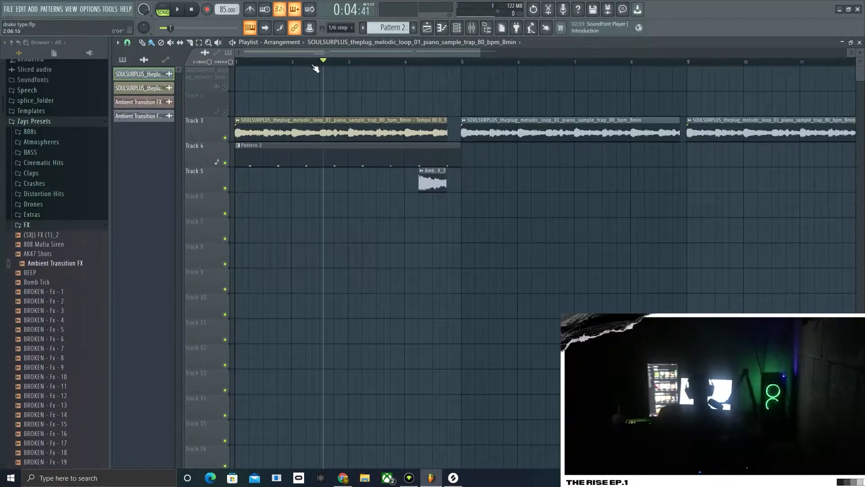
pyautogui.moveTo(321, 66)
pyautogui.mouseDown()
pyautogui.moveTo(359, 90)
pyautogui.moveTo(458, 104)
pyautogui.moveTo(416, 113)
pyautogui.moveTo(457, 102)
pyautogui.moveTo(437, 113)
pyautogui.moveTo(497, 128)
pyautogui.moveTo(429, 131)
pyautogui.moveTo(456, 118)
pyautogui.moveTo(489, 58)
pyautogui.moveTo(426, 63)
pyautogui.moveTo(442, 63)
pyautogui.moveTo(459, 83)
pyautogui.moveTo(494, 86)
pyautogui.moveTo(471, 91)
pyautogui.moveTo(593, 103)
pyautogui.moveTo(620, 95)
pyautogui.moveTo(513, 90)
pyautogui.mouseUp()
pyautogui.moveTo(451, 53); pyautogui.dragTo(512, 53)
pyautogui.moveTo(521, 134); pyautogui.dragTo(528, 133)
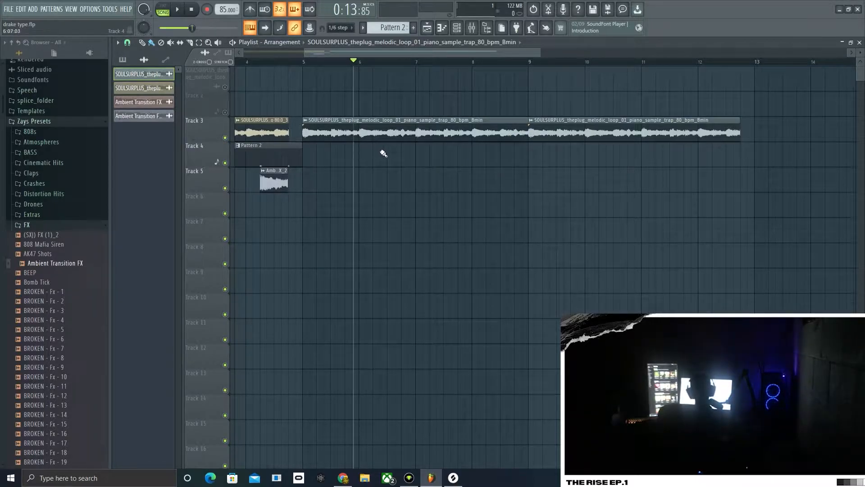
# Step: Play the second piano loop clip from bar 5
pyautogui.moveTo(354, 61); pyautogui.dragTo(302, 60)
pyautogui.press('space')
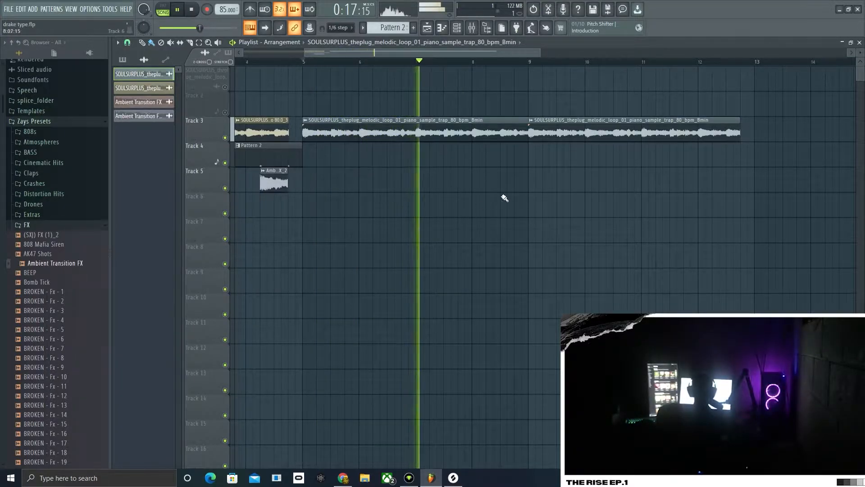
pyautogui.press('space')
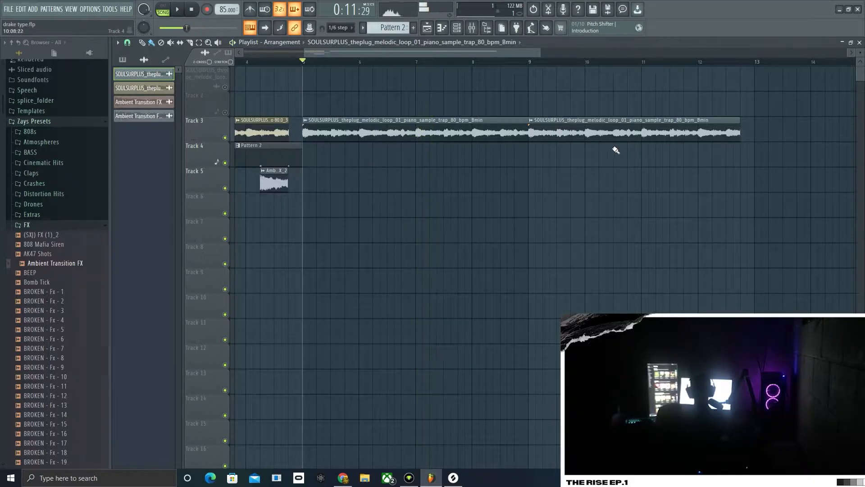
pyautogui.scroll(-6, 383, 178)
pyautogui.scroll(5, 383, 179)
pyautogui.press('super')
pyautogui.click(383, 178)
pyautogui.rightClick(389, 178)
# Step: Enable the first playlist track and move all three piano loop clips from Track 3 onto it, keeping their bar positions
pyautogui.scroll(1, 394, 179)
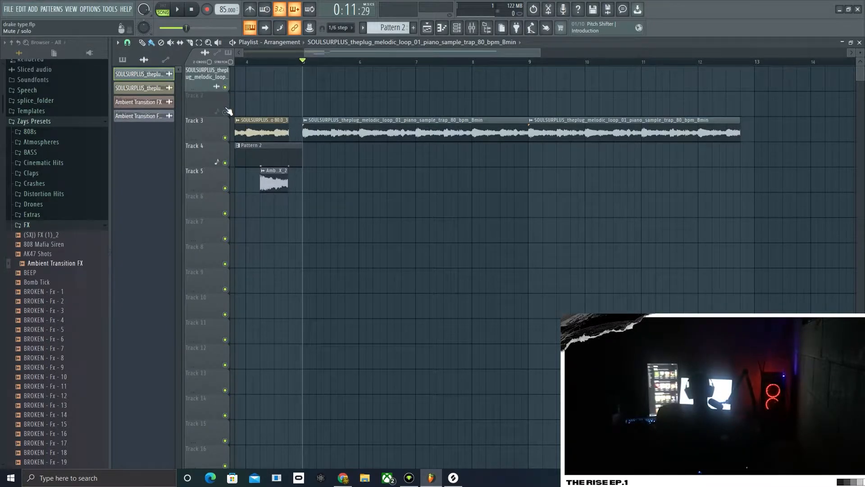
pyautogui.moveTo(266, 131); pyautogui.dragTo(262, 70)
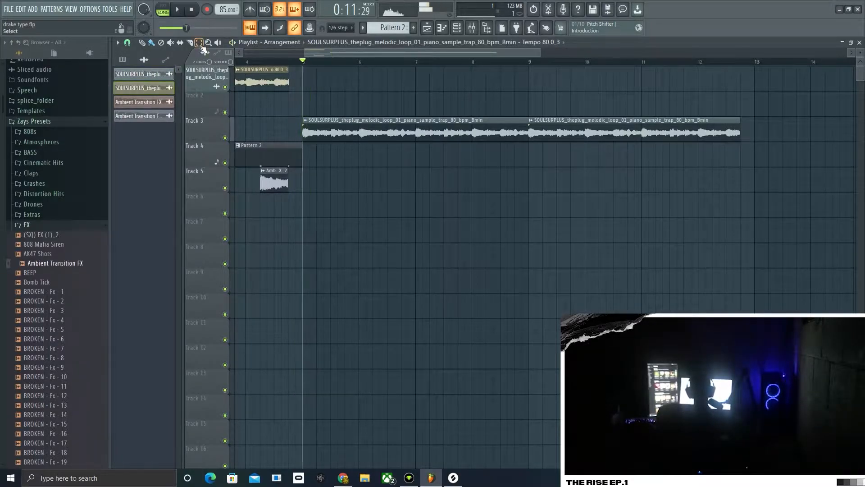
pyautogui.moveTo(757, 135); pyautogui.dragTo(315, 141)
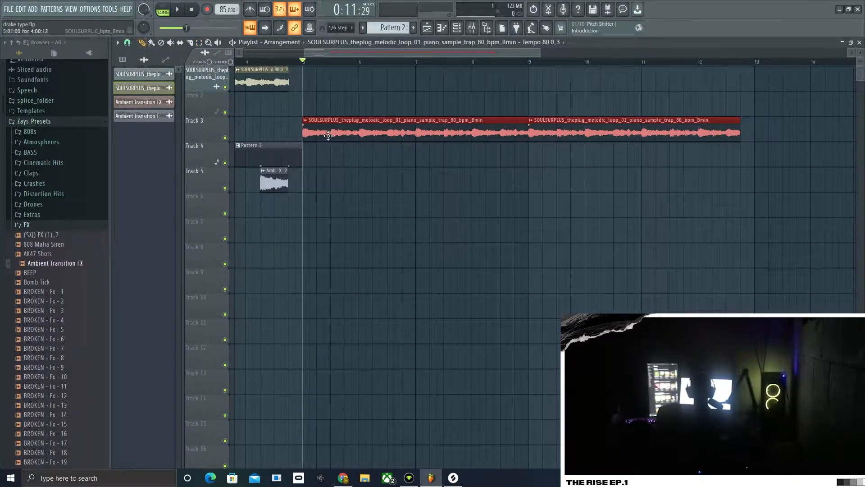
pyautogui.moveTo(319, 130); pyautogui.dragTo(318, 85)
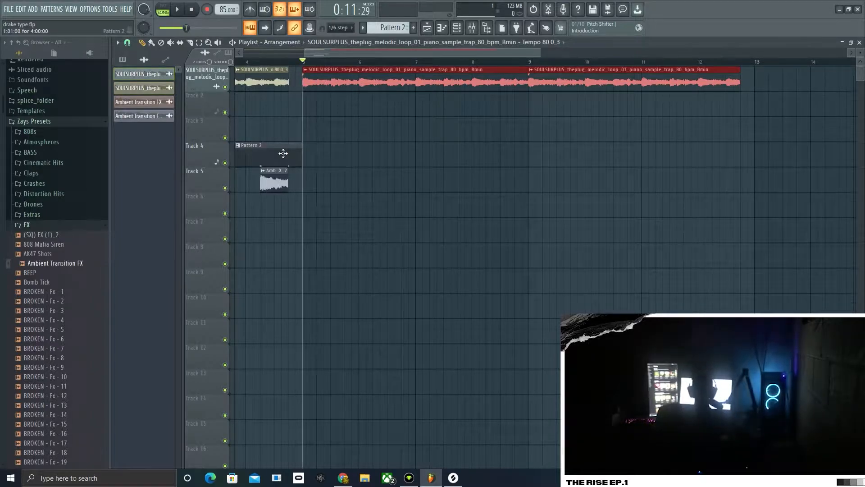
pyautogui.click(339, 140)
pyautogui.rightClick(355, 136)
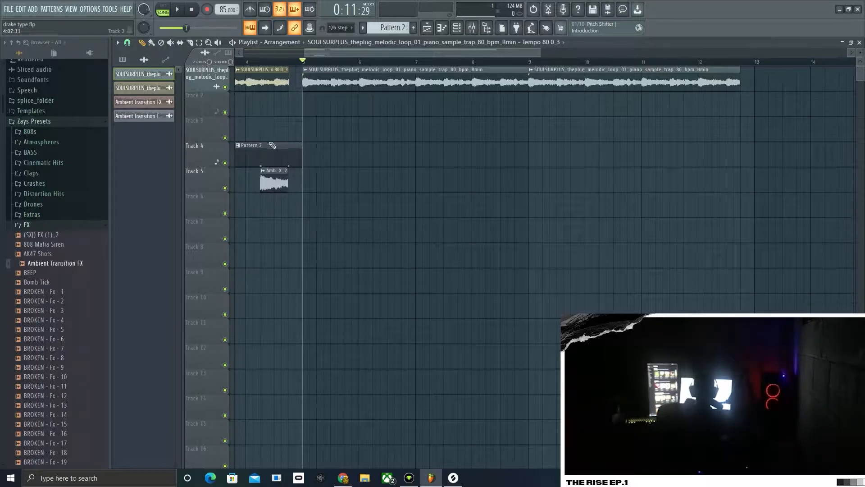
# Step: Move the Pattern 2 clip up to Track 2 and the Ambient Transition FX clip up to Track 3
pyautogui.moveTo(271, 158); pyautogui.dragTo(264, 111)
pyautogui.moveTo(271, 184); pyautogui.dragTo(273, 129)
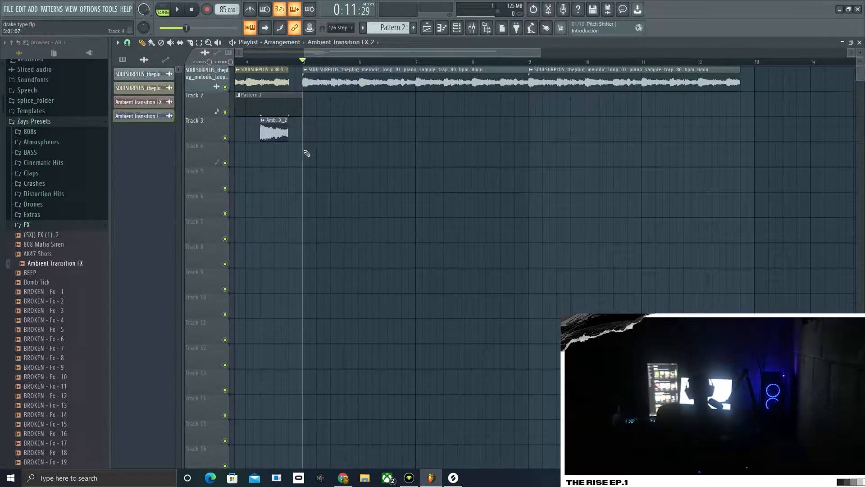
# Step: Play the rearranged tracks from the start past the transition at bar 5
pyautogui.moveTo(303, 62); pyautogui.dragTo(160, 76)
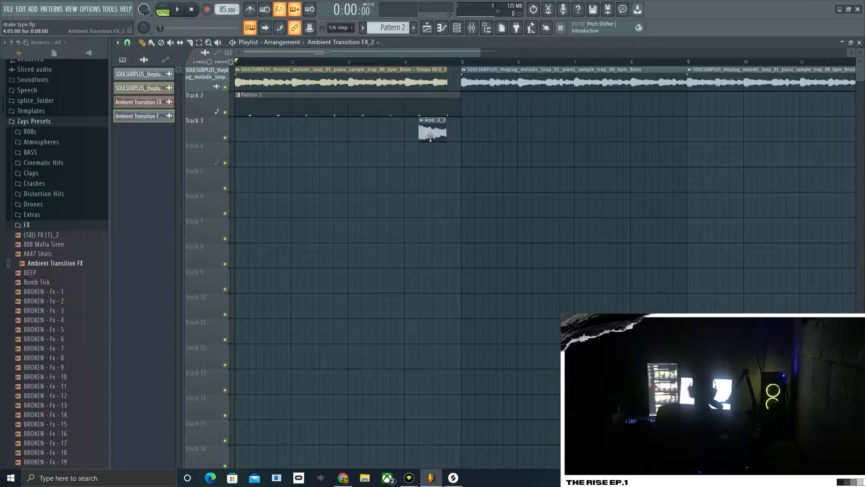
pyautogui.press('space')
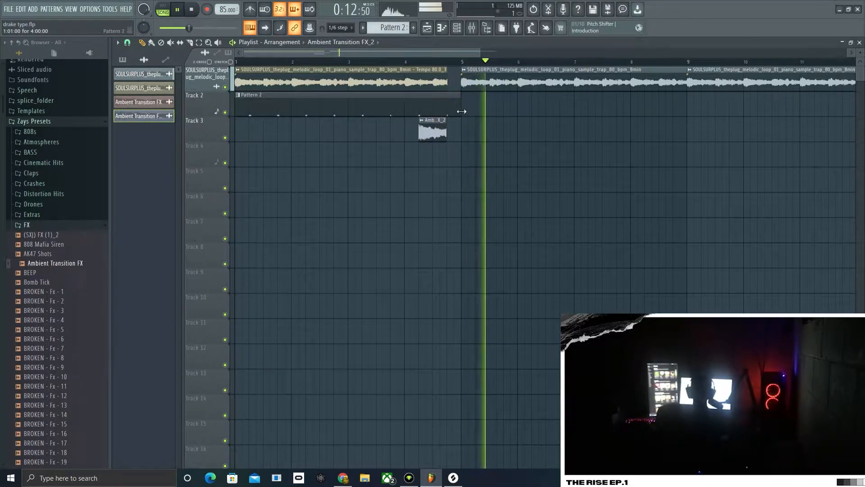
pyautogui.press('space')
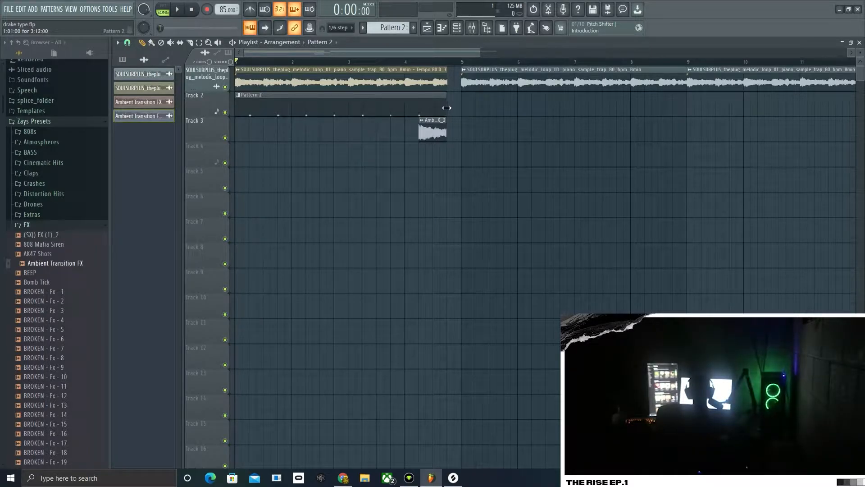
# Step: Trim the end of the Pattern 2 clip on Track 2 to a length of 3:12:12
pyautogui.press('super')
pyautogui.press('super')
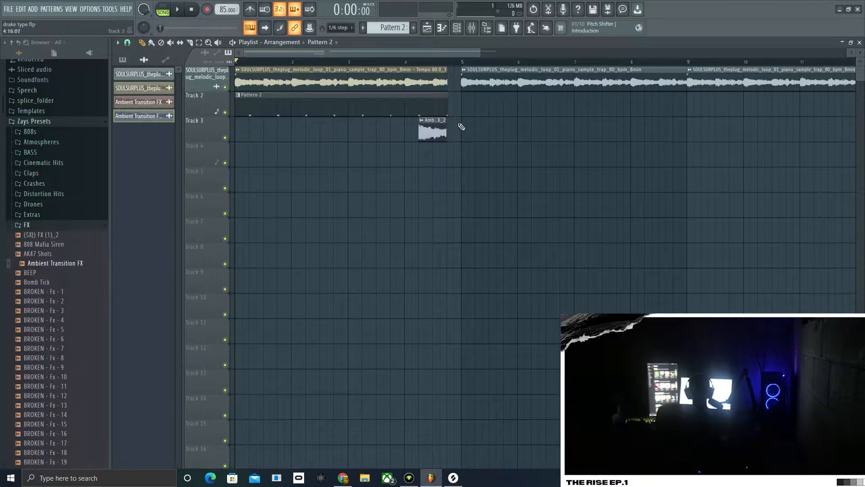
pyautogui.scroll(10, 456, 125)
pyautogui.moveTo(422, 104)
pyautogui.mouseDown()
pyautogui.moveTo(410, 107)
pyautogui.moveTo(420, 109)
pyautogui.mouseUp()
# Step: During playback, extend the end of the first piano loop clip on the first track to a length of 3:12:18
pyautogui.press('space')
pyautogui.moveTo(416, 79)
pyautogui.mouseDown()
pyautogui.moveTo(402, 79)
pyautogui.moveTo(416, 79)
pyautogui.mouseUp()
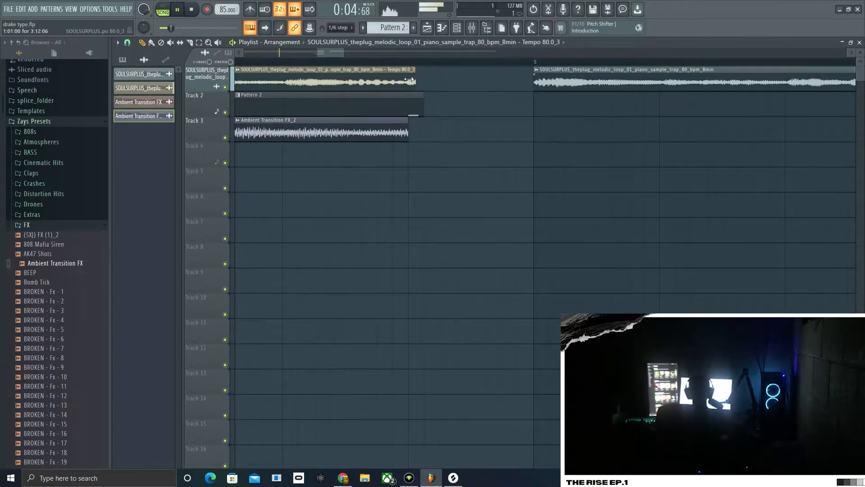
pyautogui.scroll(1, 422, 111)
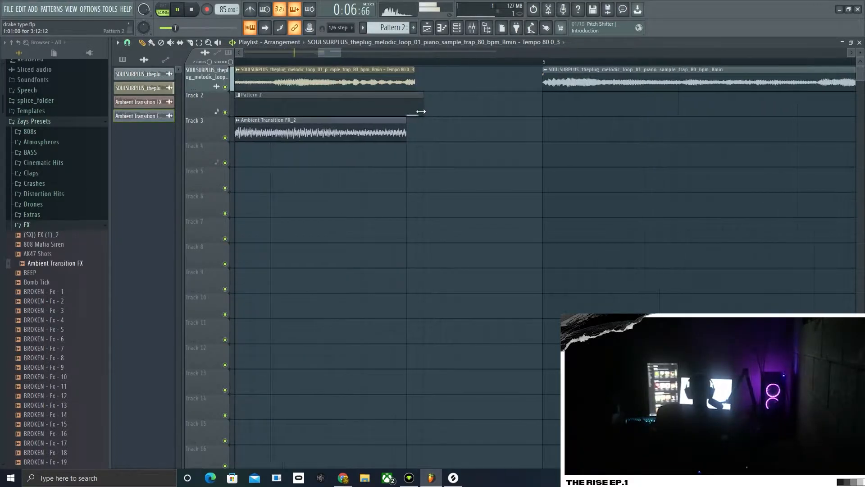
pyautogui.scroll(-5, 422, 111)
pyautogui.moveTo(418, 82); pyautogui.dragTo(424, 81)
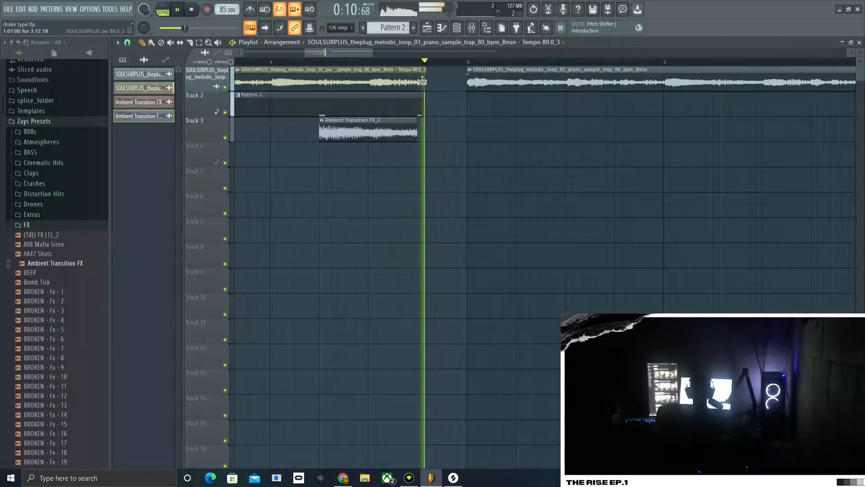
# Step: Stop playback, slice the first piano loop clip at the end of the Pattern 2 clip, delete the leftover piece and return the playhead to the start
pyautogui.press('space')
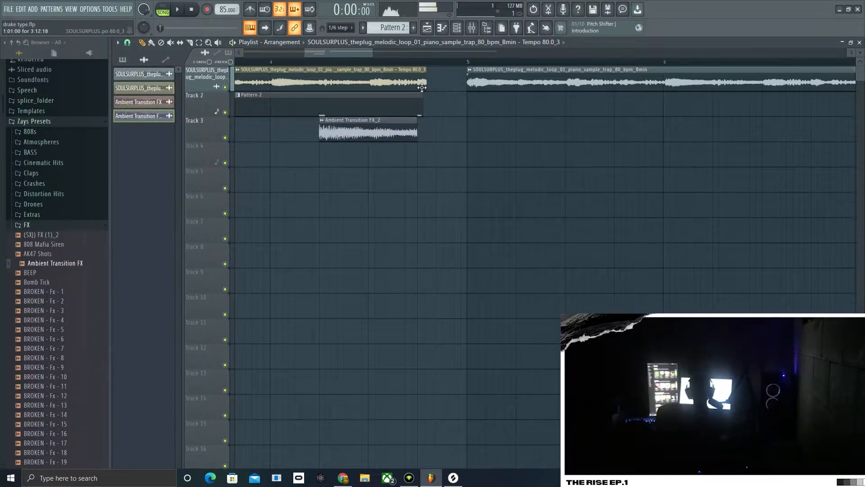
pyautogui.scroll(3, 434, 127)
pyautogui.scroll(3, 428, 124)
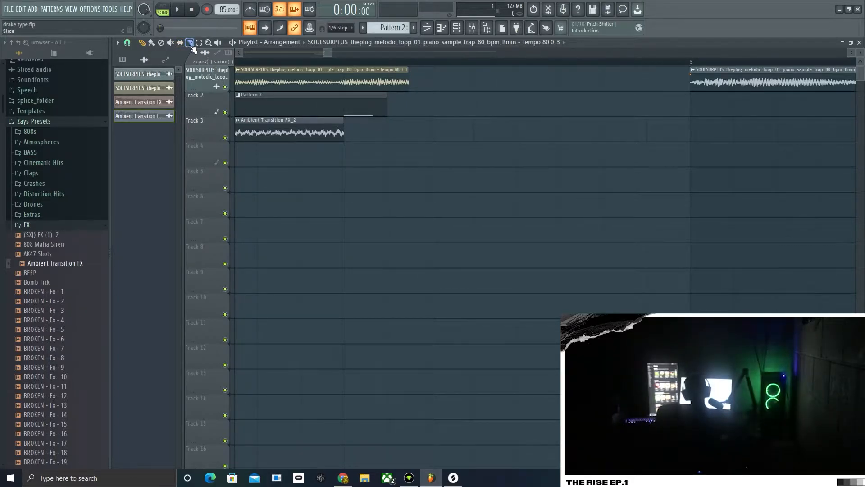
pyautogui.moveTo(390, 62); pyautogui.dragTo(389, 101)
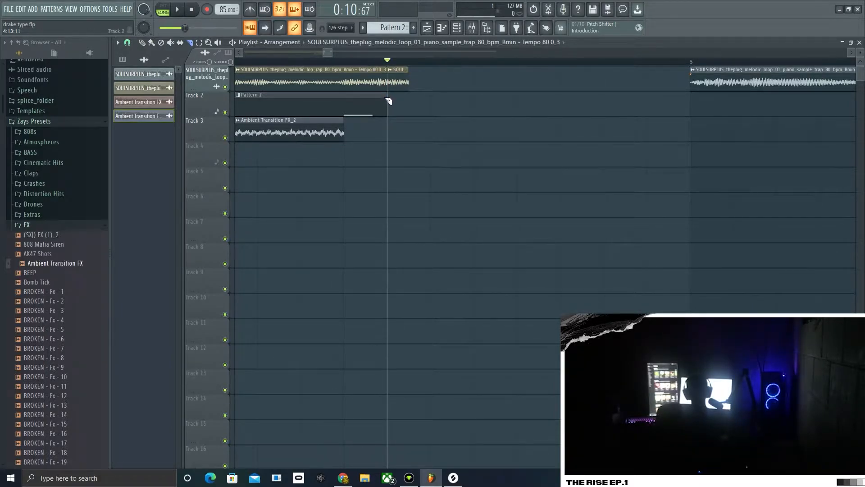
pyautogui.rightClick(397, 87)
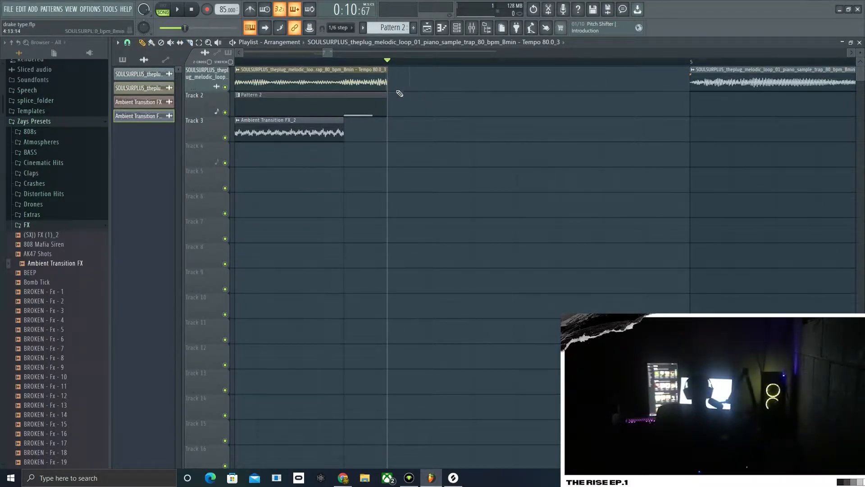
pyautogui.scroll(-10, 397, 98)
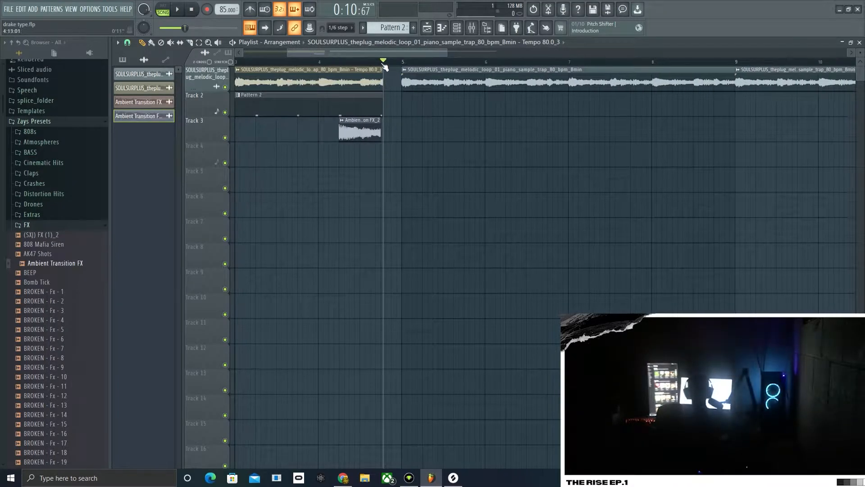
pyautogui.moveTo(386, 63); pyautogui.dragTo(150, 90)
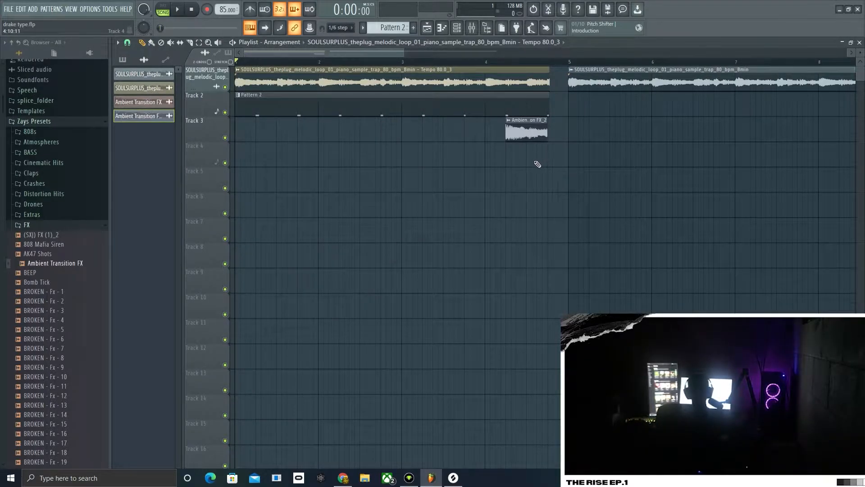
# Step: Collapse the FX folder, expand the Hats folder in Zays Presets and audition the sample [SAINT6] 808 Hi Hat 1
pyautogui.click(50, 225)
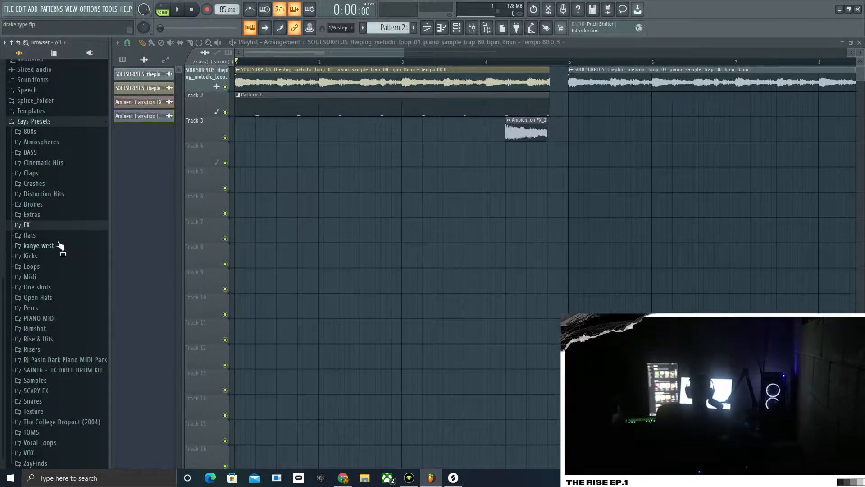
pyautogui.scroll(5, 98, 239)
pyautogui.scroll(-5, 56, 259)
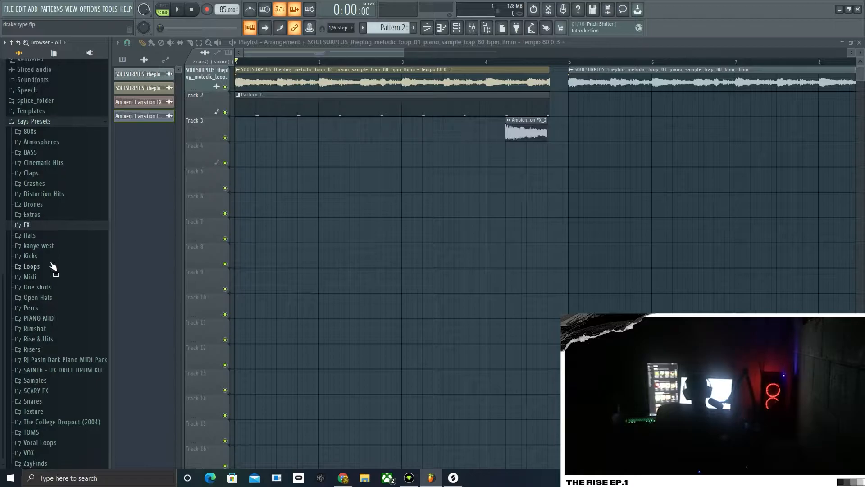
pyautogui.click(45, 235)
pyautogui.click(52, 265)
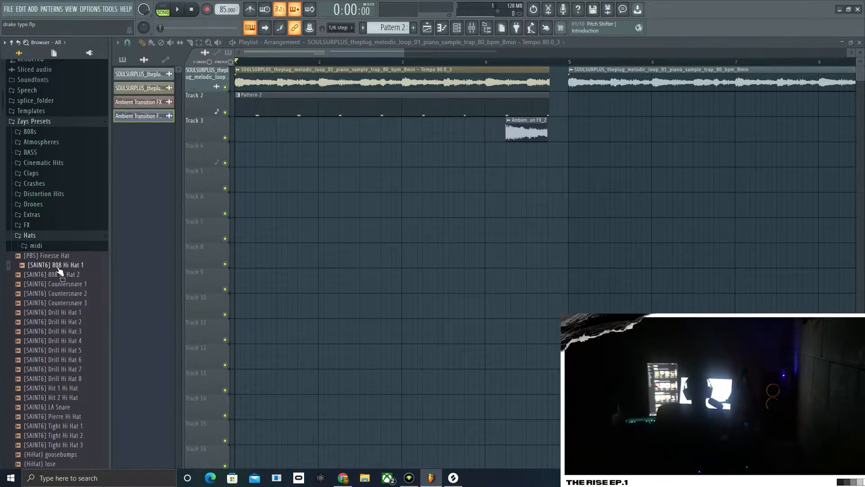
# Step: Try placing [SAINT6] 808 Hi Hat 1 as an audio clip on Track 3 at bar 5
pyautogui.moveTo(63, 269); pyautogui.dragTo(568, 129)
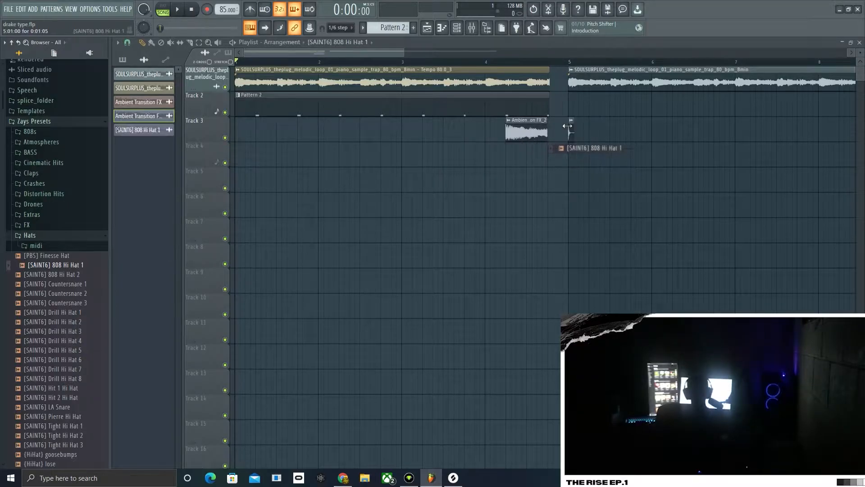
pyautogui.click(441, 27)
pyautogui.click(441, 28)
# Step: Add the [SAINT6] 808 Hi Hat 1 sample as a new channel below the clap in the channel rack
pyautogui.click(457, 28)
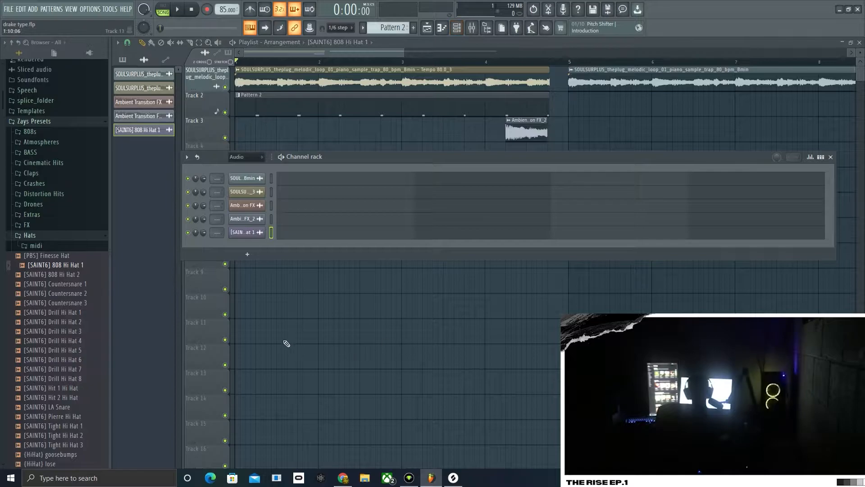
pyautogui.moveTo(55, 265); pyautogui.dragTo(256, 248)
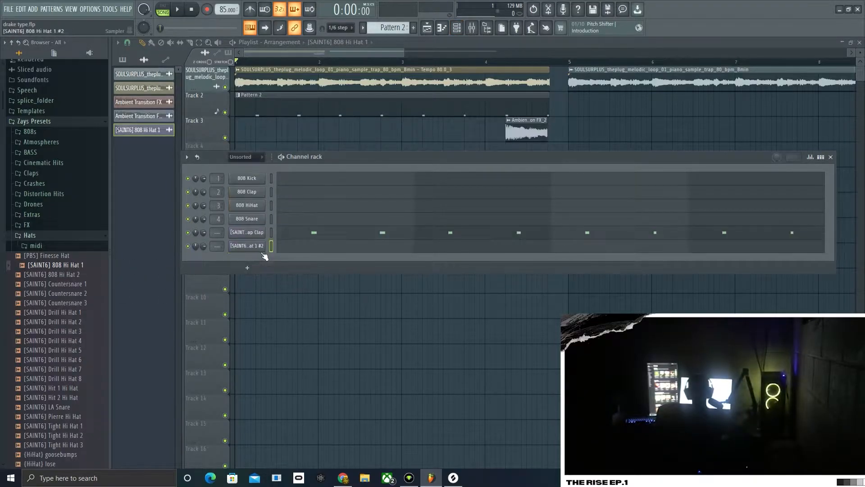
pyautogui.rightClick(256, 248)
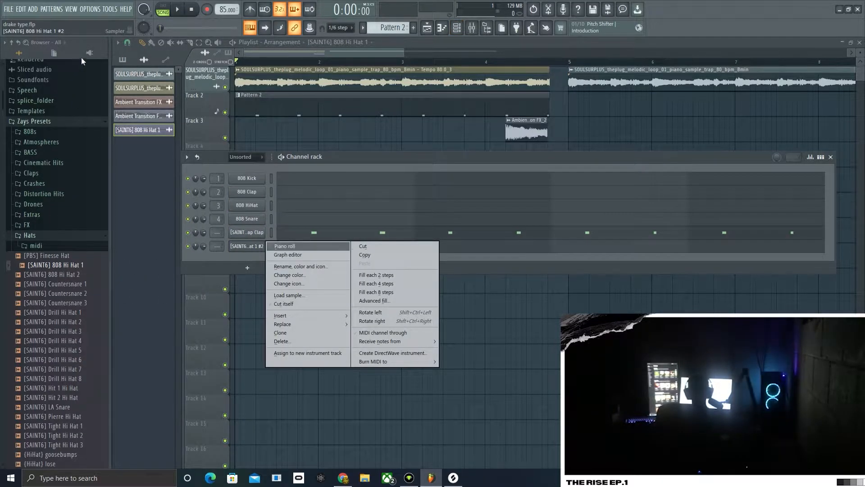
# Step: Show the project's patterns in the picker, select Pattern 2 and check its channels in the channel rack
pyautogui.click(128, 62)
pyautogui.click(134, 89)
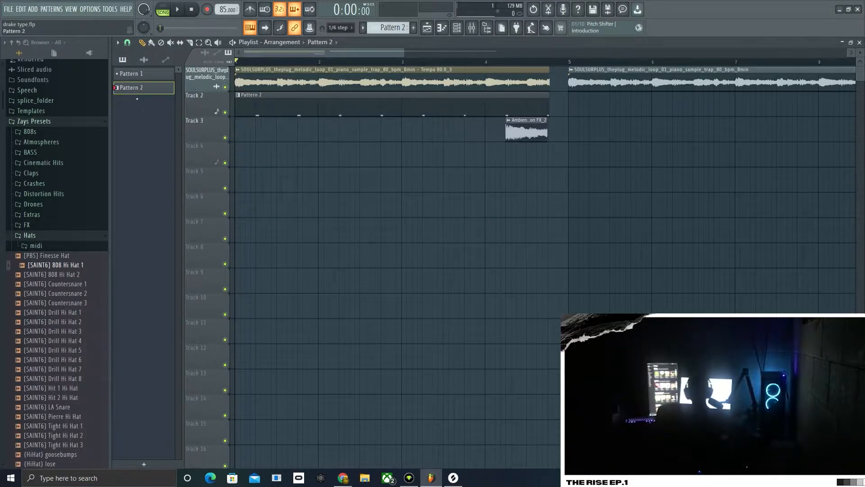
pyautogui.click(455, 31)
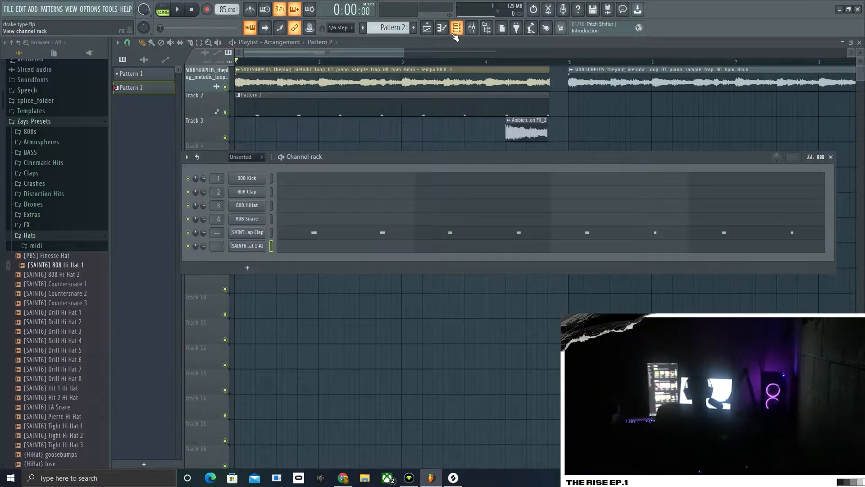
pyautogui.click(454, 34)
# Step: Rename Pattern 2 to CLAP and color it sea green (#28764F)
pyautogui.rightClick(149, 89)
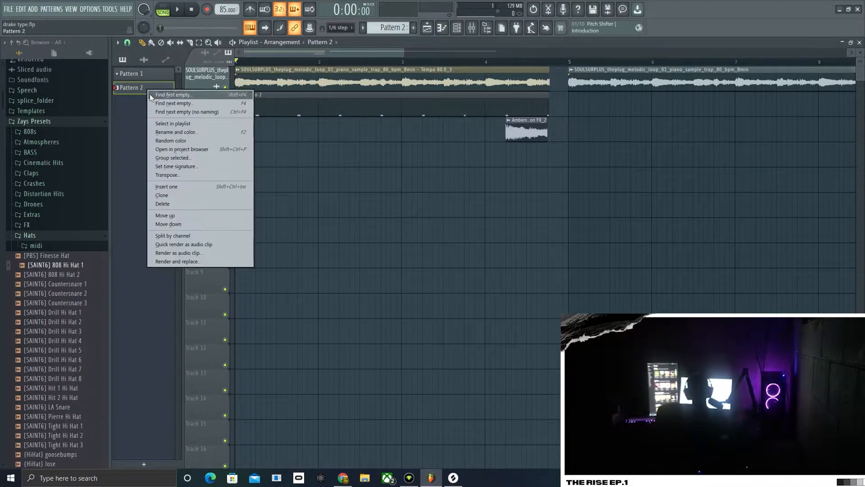
pyautogui.click(182, 133)
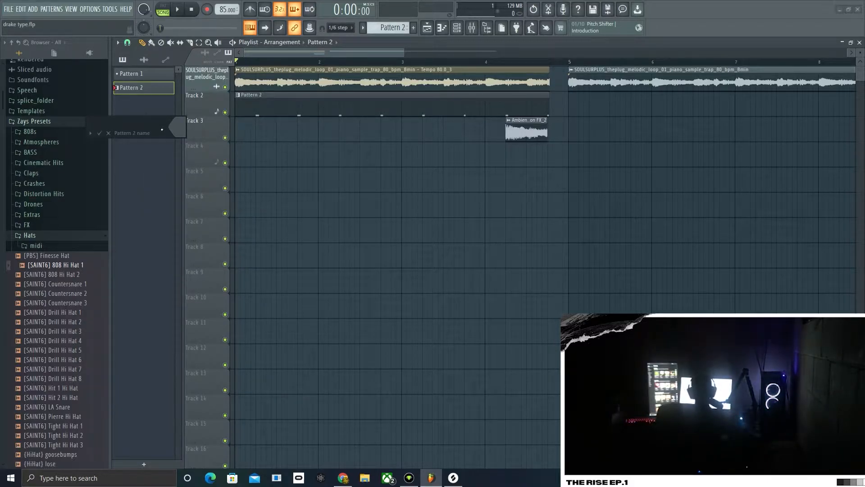
pyautogui.write('CLAP')
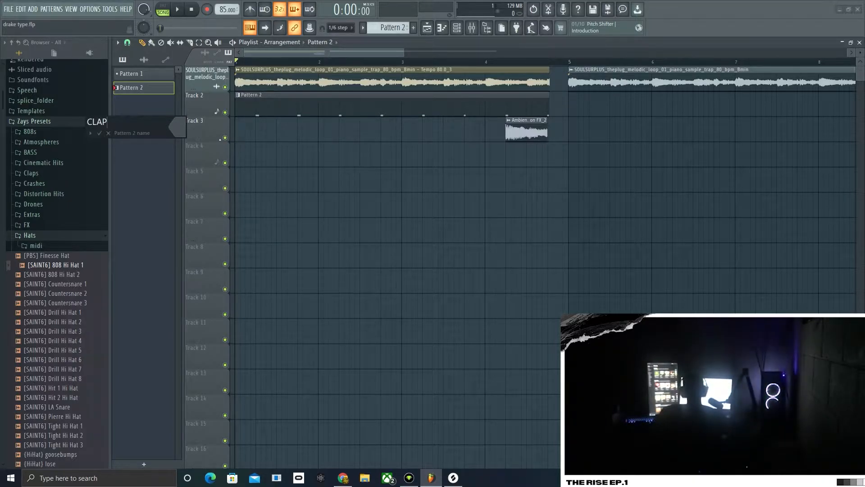
pyautogui.click(185, 130)
pyautogui.click(251, 213)
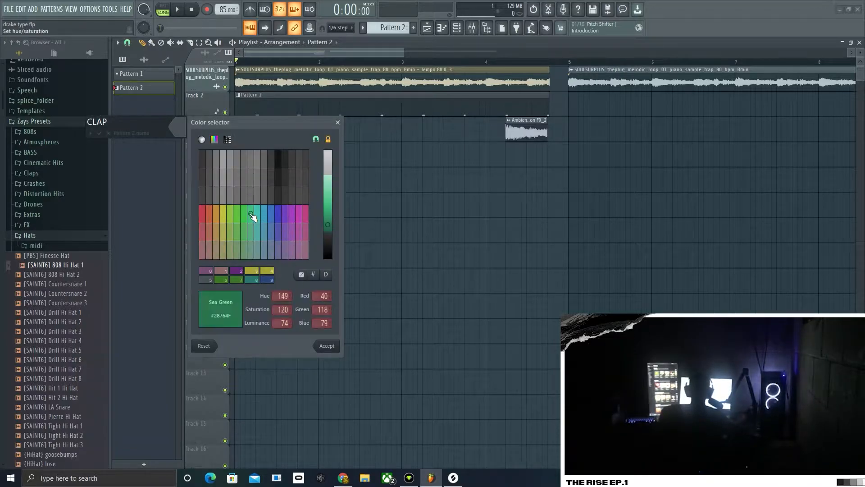
pyautogui.click(324, 351)
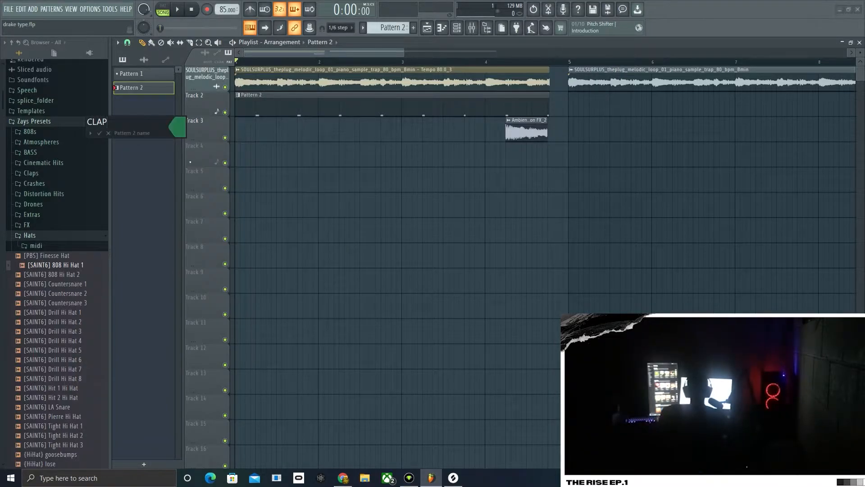
pyautogui.press('Return')
pyautogui.rightClick(161, 74)
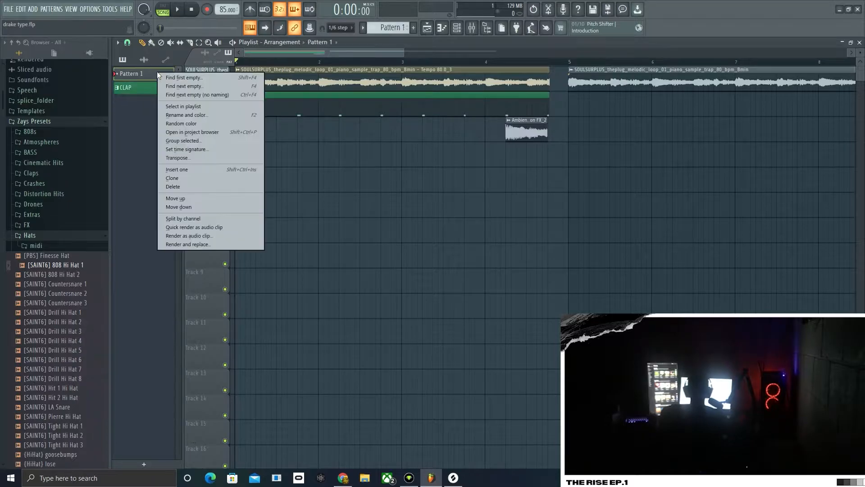
pyautogui.click(181, 116)
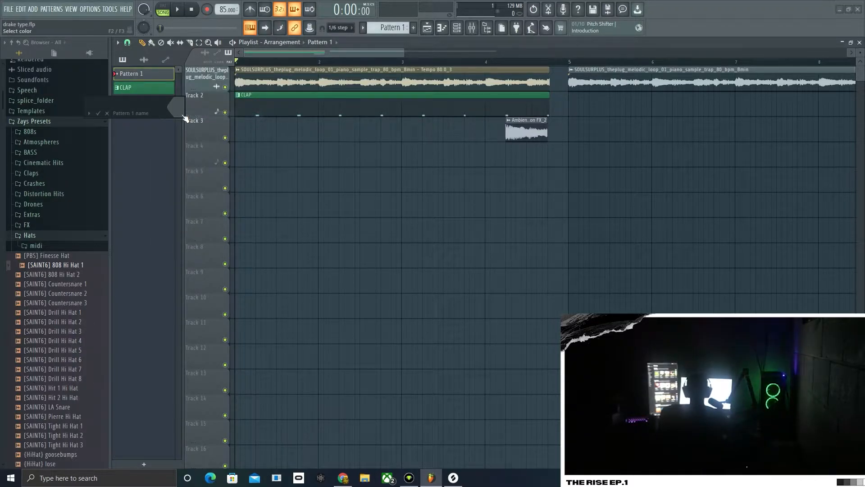
pyautogui.click(106, 114)
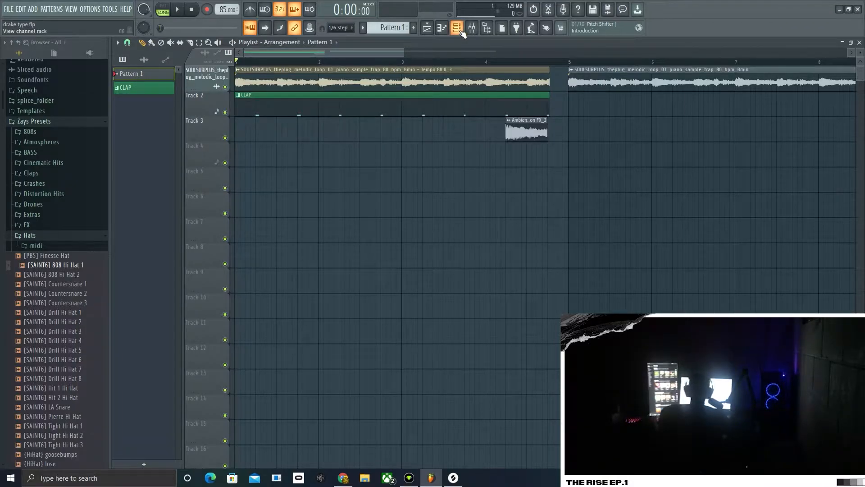
# Step: In Pattern 1, fill the 808 Hi Hat 1 channel on every 2 steps and play the pattern on its own
pyautogui.press('F6')
pyautogui.rightClick(268, 247)
pyautogui.click(396, 274)
pyautogui.press('space')
pyautogui.press('l')
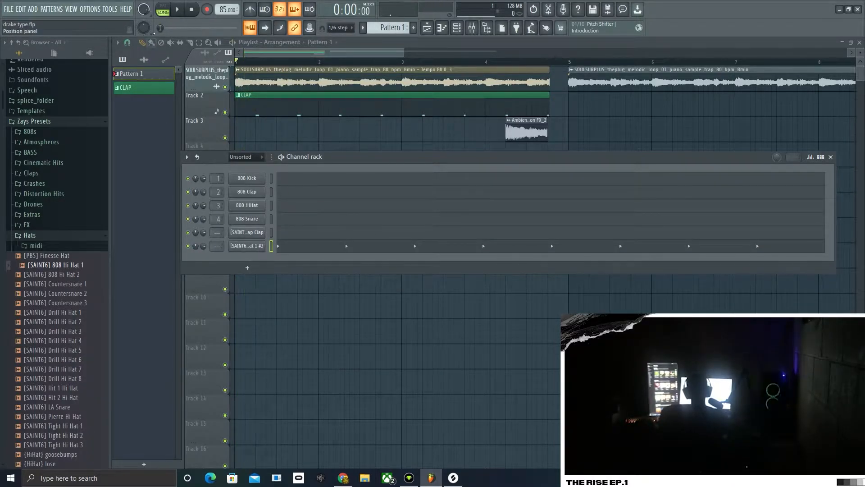
pyautogui.press('space')
# Step: Browse the Hats folder for alternative hi-hat samples and listen to the Pattern 1 hi-hats
pyautogui.rightClick(249, 249)
pyautogui.click(153, 281)
pyautogui.click(82, 350)
pyautogui.scroll(-6, 82, 350)
pyautogui.scroll(-15, 82, 350)
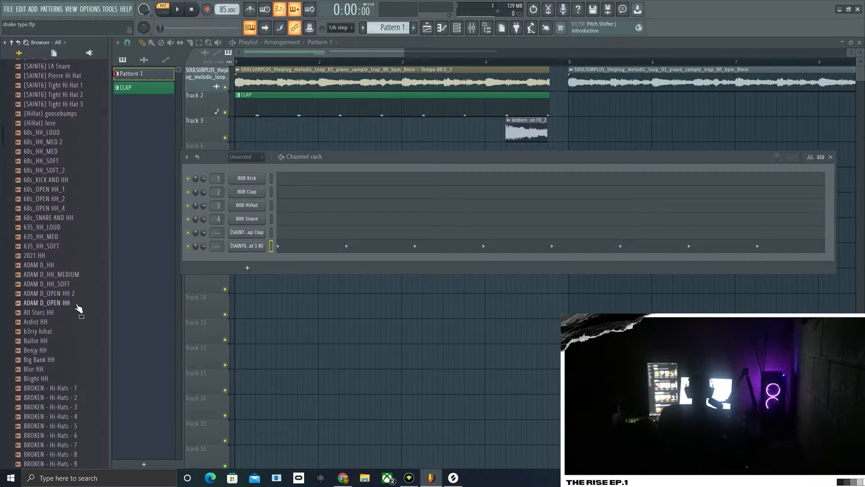
pyautogui.press('space')
pyautogui.press('space')
# Step: Open the 808 Hi Hat 1 channel in the piano roll, make its C5 notes legato and play them back
pyautogui.rightClick(231, 243)
pyautogui.click(280, 246)
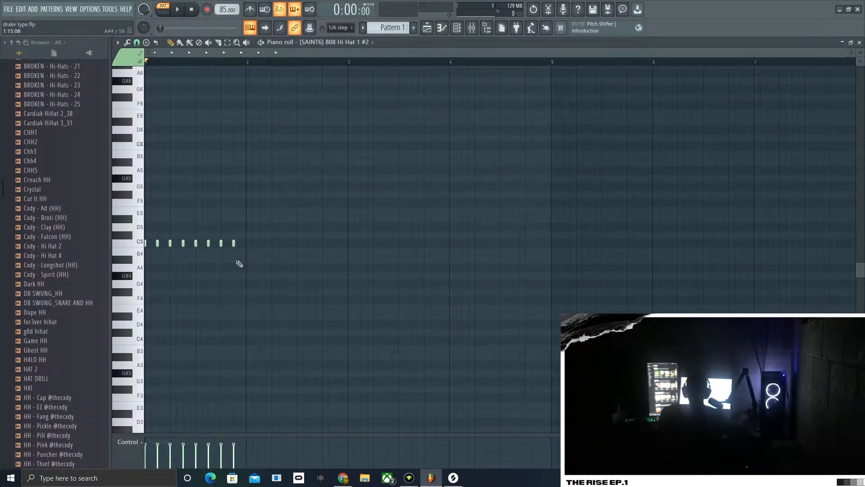
pyautogui.hotkey('ctrl', 'l')
pyautogui.press('space')
pyautogui.press('space')
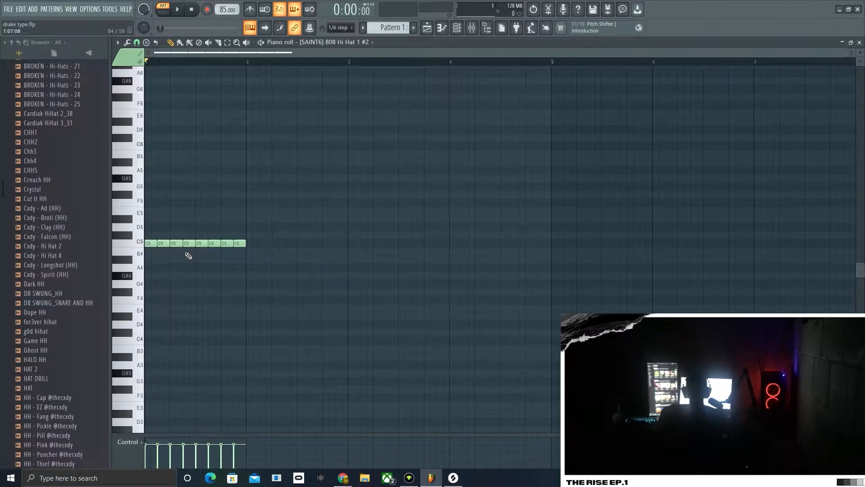
# Step: Apply the arpeggiator to the hi-hat notes with the Normal pattern and Time sync, trying the time multiplier during playback
pyautogui.hotkey('alt', 'z')
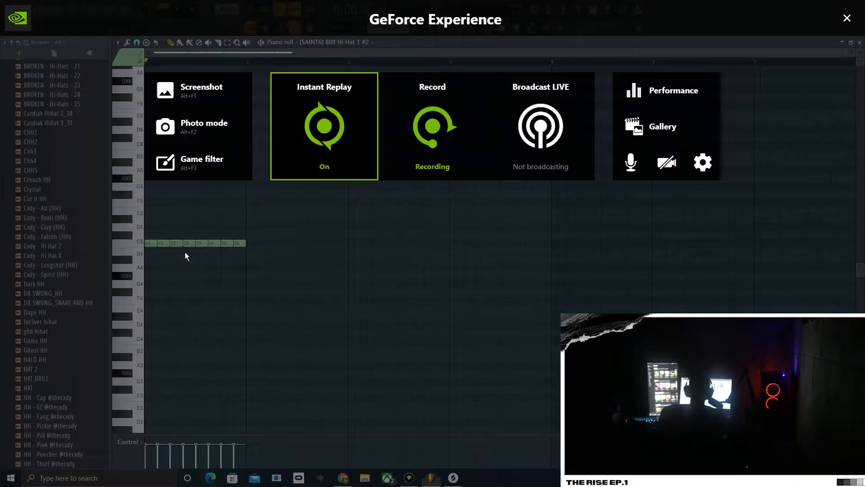
pyautogui.click(845, 19)
pyautogui.hotkey('alt', 'a')
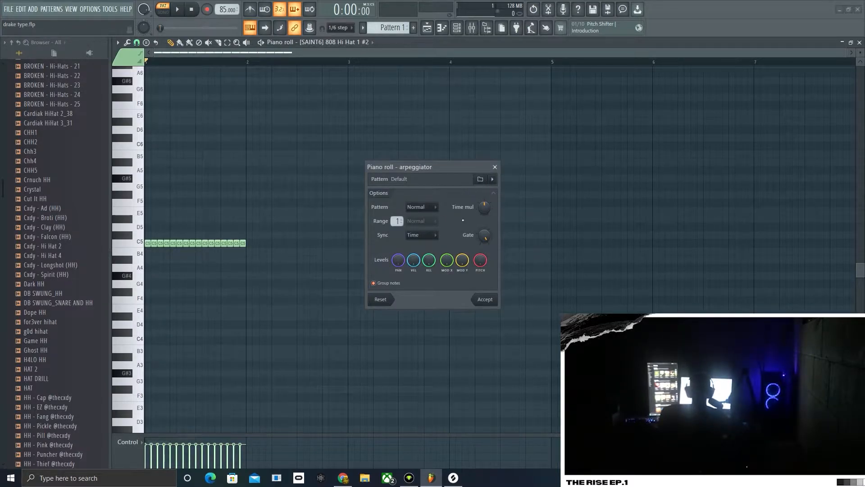
pyautogui.press('space')
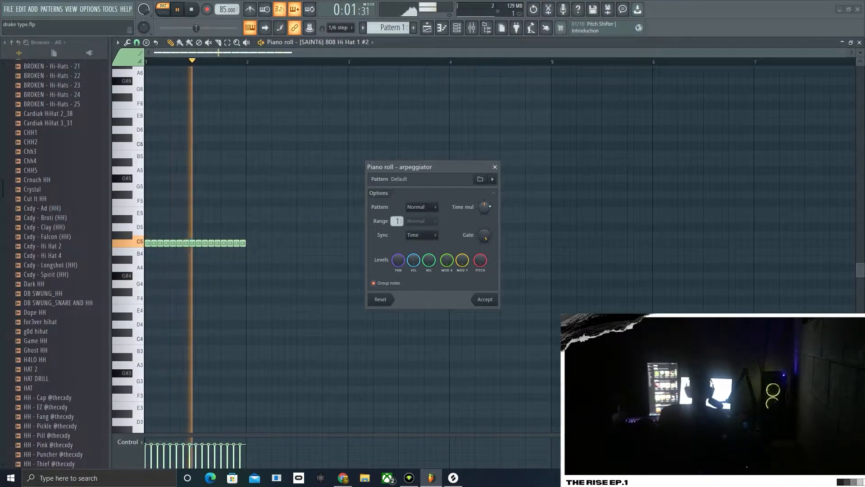
pyautogui.moveTo(484, 207)
pyautogui.mouseDown()
pyautogui.moveTo(484, 216)
pyautogui.moveTo(484, 200)
pyautogui.mouseUp()
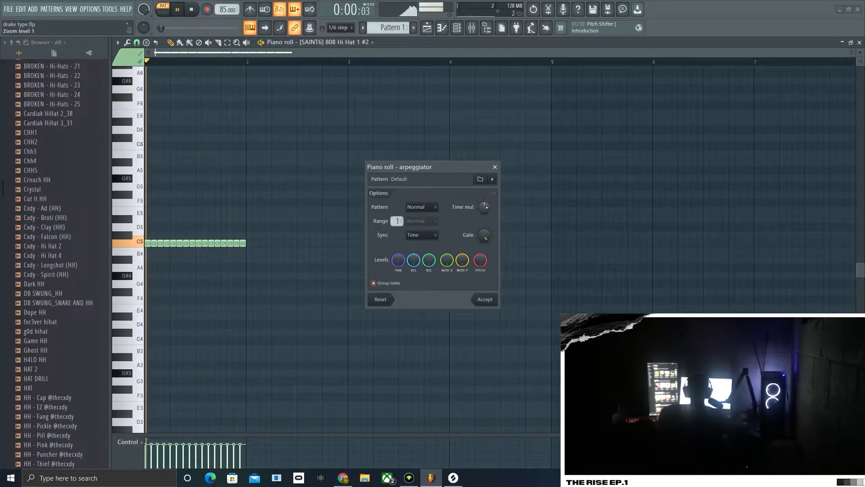
pyautogui.click(485, 300)
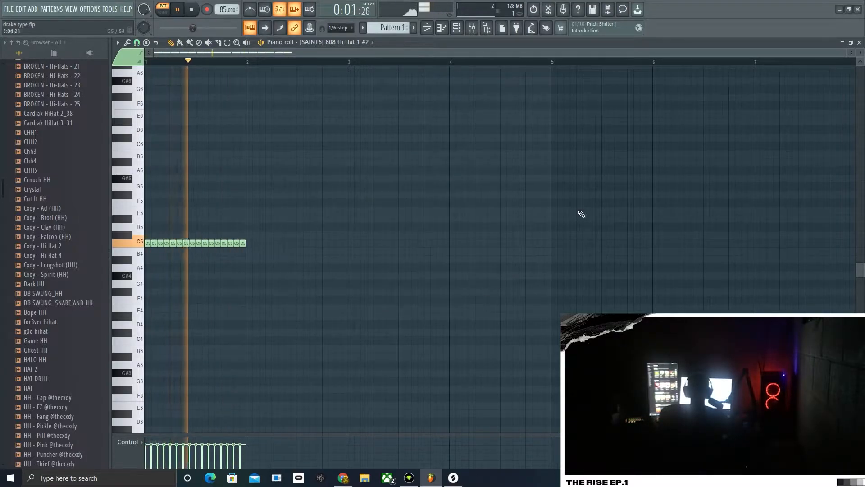
# Step: Close the piano roll and channel rack, and place Pattern 1 on Track 3 at bar 5
pyautogui.click(860, 42)
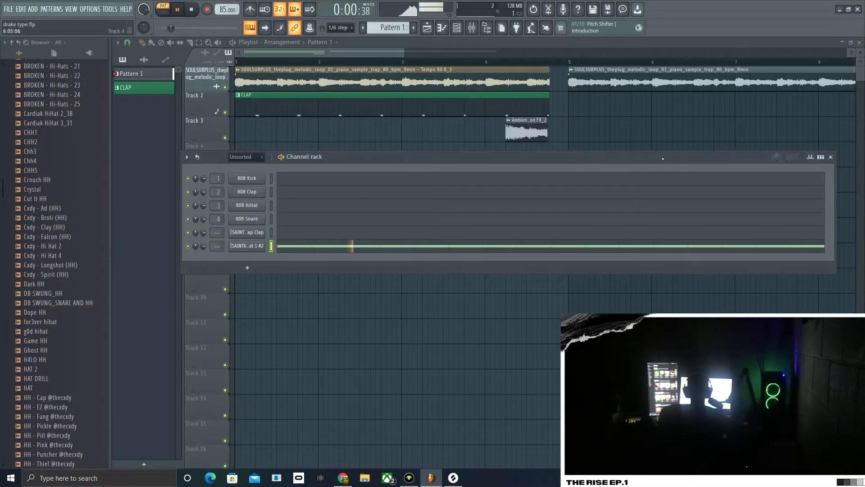
pyautogui.click(832, 156)
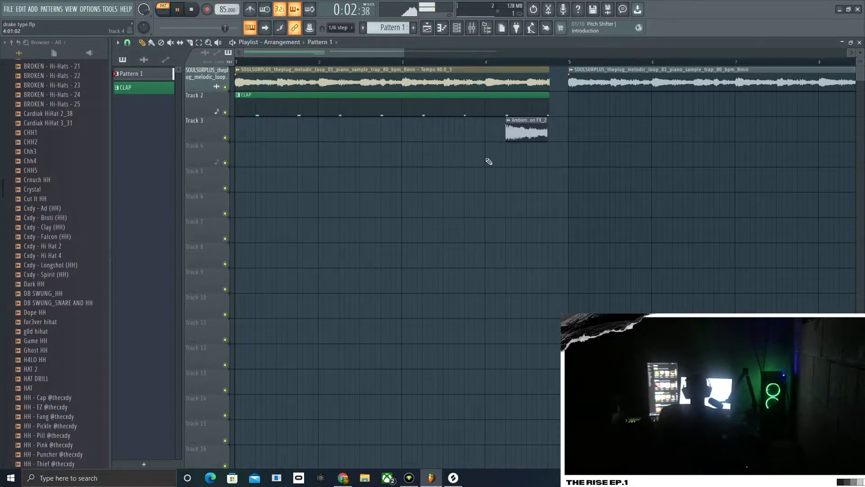
pyautogui.moveTo(135, 74); pyautogui.dragTo(573, 135)
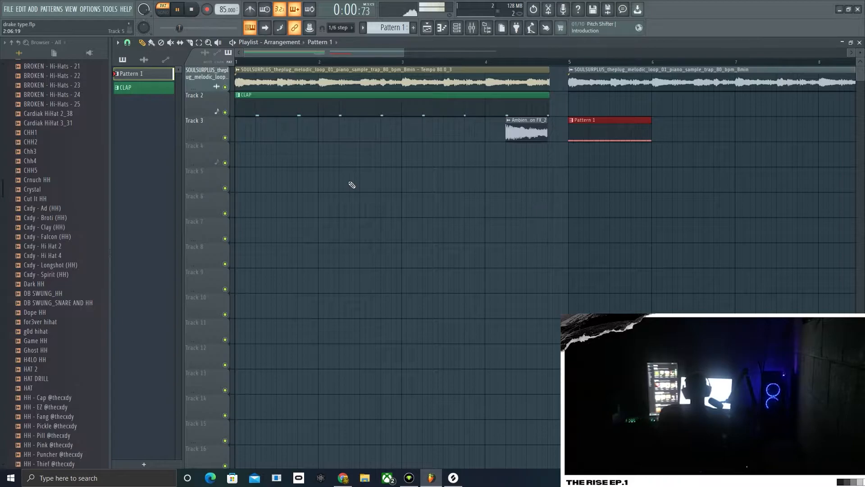
# Step: Place the CLAP pattern on Track 2 at bar 5 and play the arrangement from there
pyautogui.moveTo(146, 96); pyautogui.dragTo(570, 109)
pyautogui.press('space')
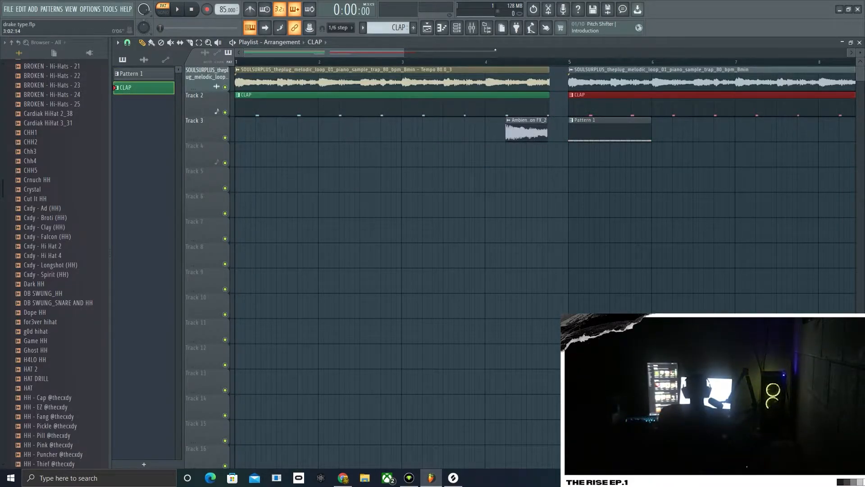
pyautogui.click(569, 63)
pyautogui.press('space')
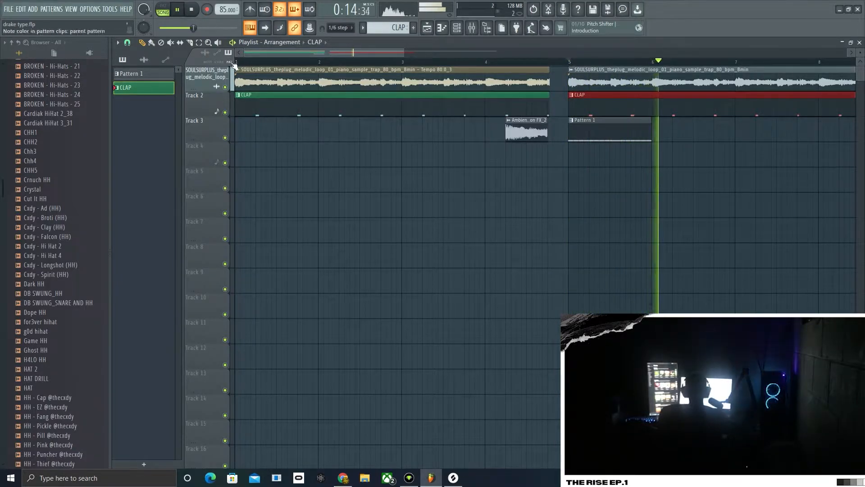
pyautogui.press('space')
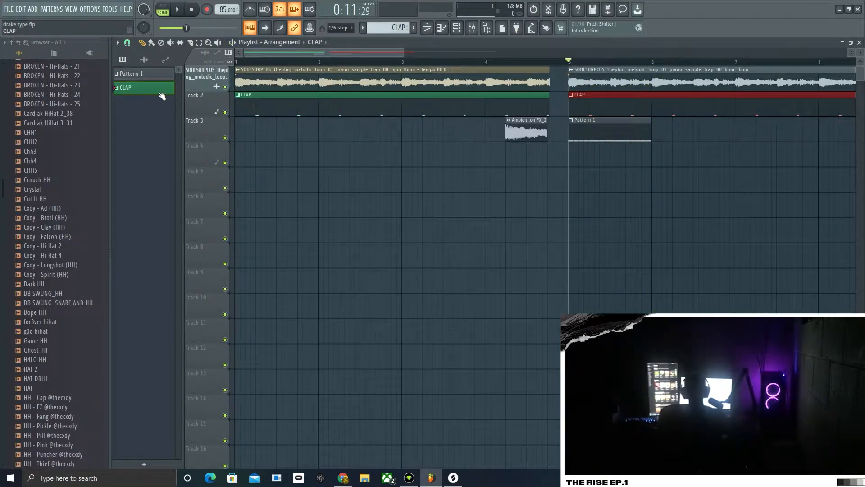
# Step: Rename Pattern 1 to HI-HATS and give it an orange-brown colour
pyautogui.rightClick(148, 87)
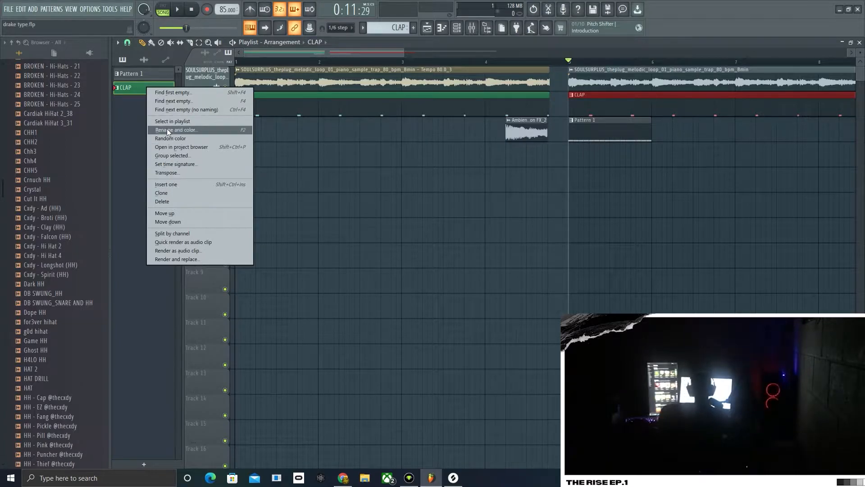
pyautogui.rightClick(137, 75)
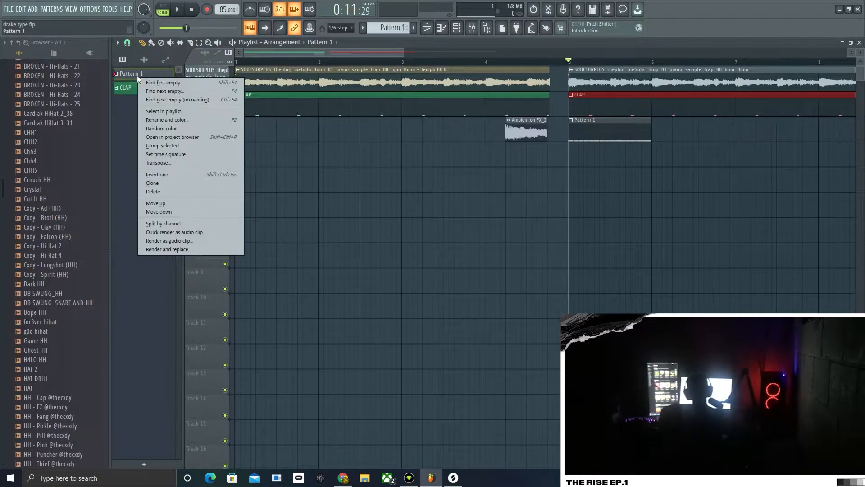
pyautogui.click(154, 117)
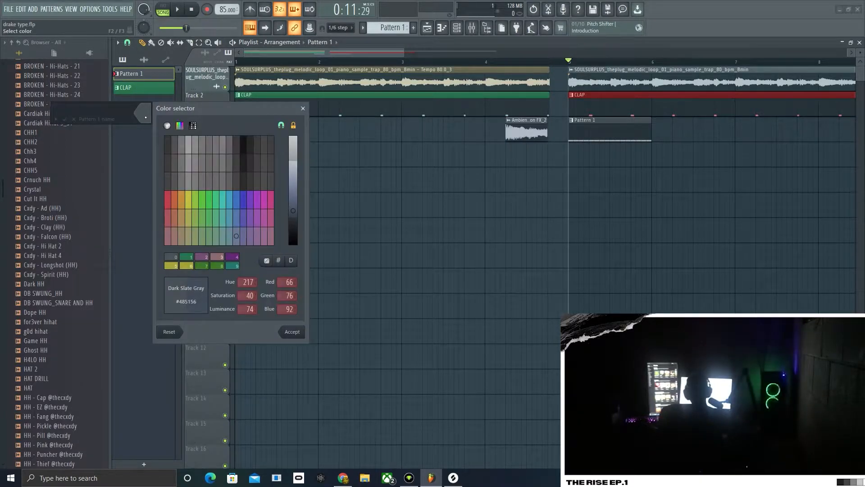
pyautogui.press('Return')
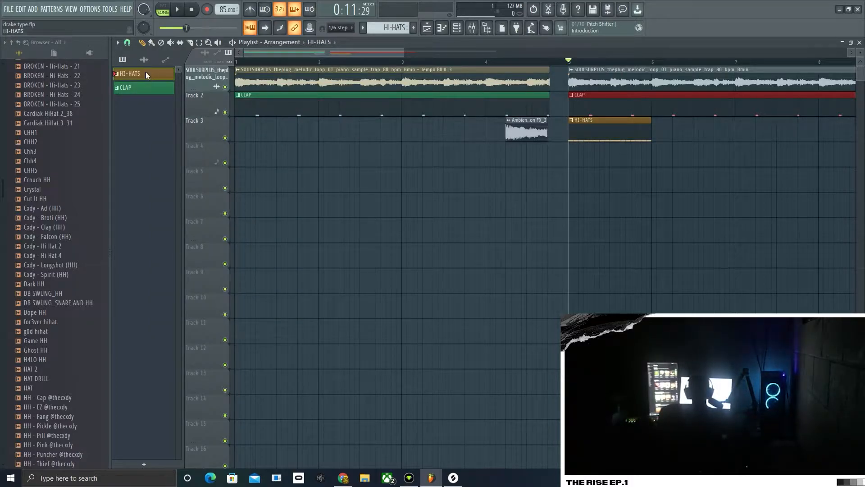
# Step: Clone the HI-HATS pattern and place the clone on Track 4 at bar 5
pyautogui.rightClick(145, 75)
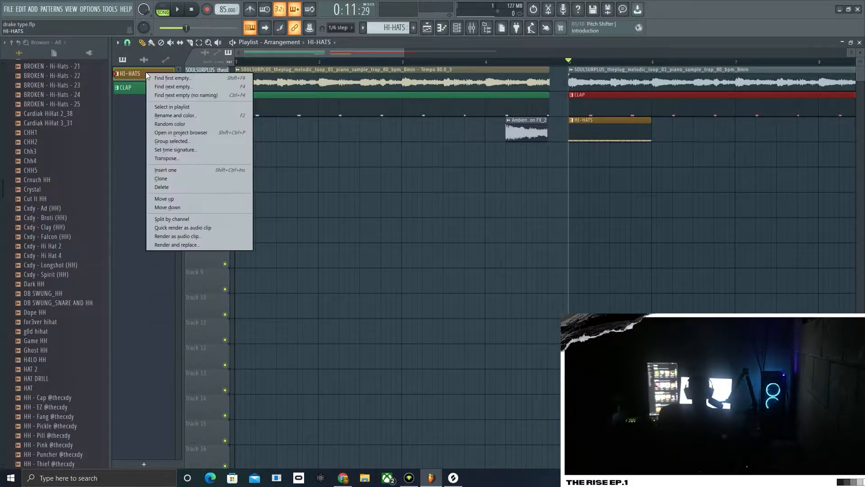
pyautogui.click(178, 179)
pyautogui.click(154, 88)
pyautogui.moveTo(150, 91); pyautogui.dragTo(570, 154)
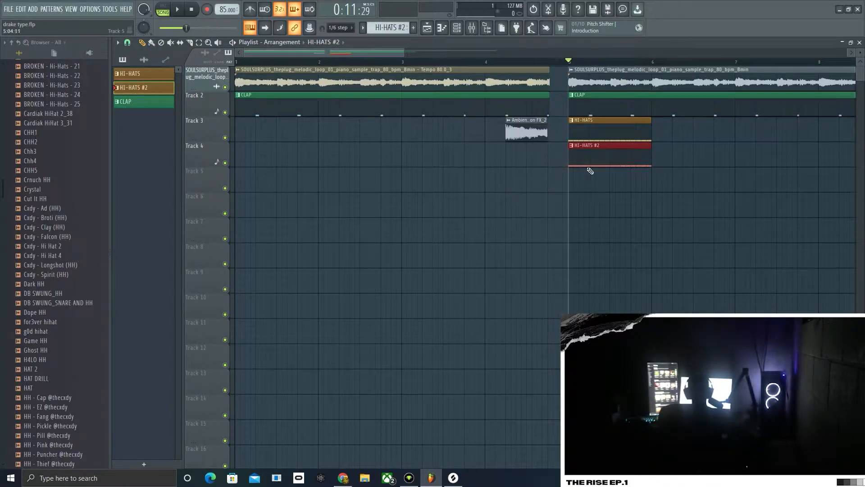
# Step: Open the HI-HATS #2 notes in the piano roll as a floating window positioned just beneath the playlist clips
pyautogui.scroll(4, 596, 171)
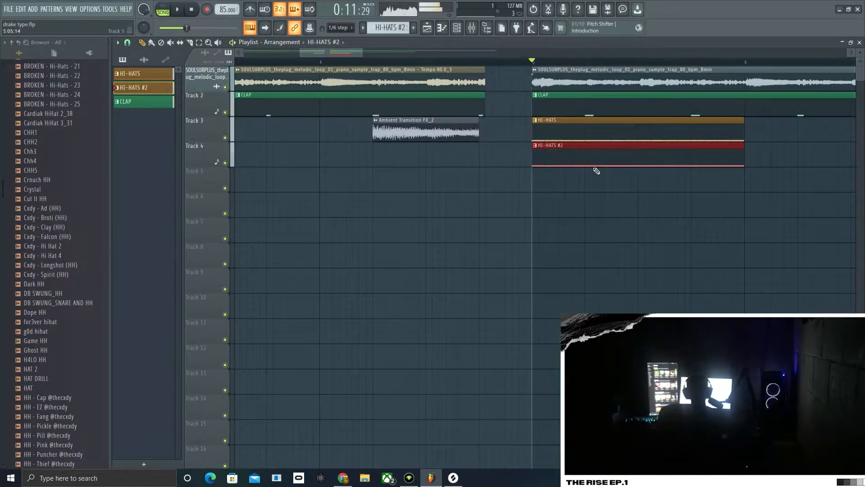
pyautogui.doubleClick(566, 161)
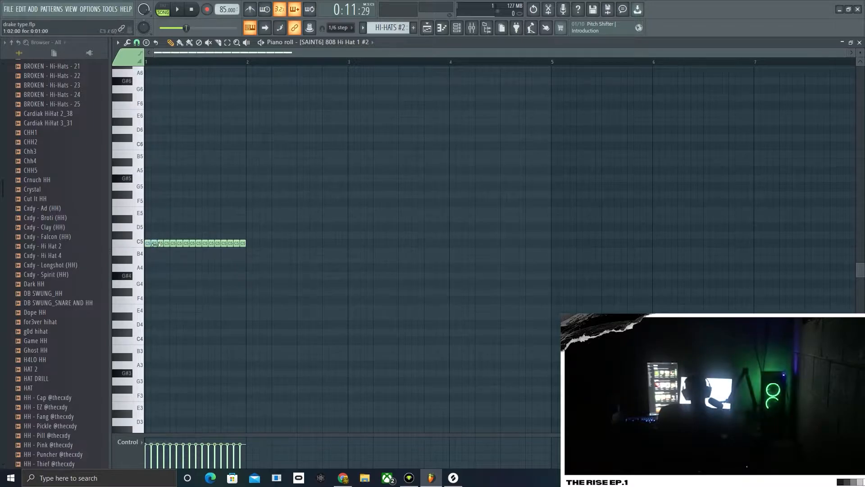
pyautogui.click(851, 43)
pyautogui.scroll(5, 599, 153)
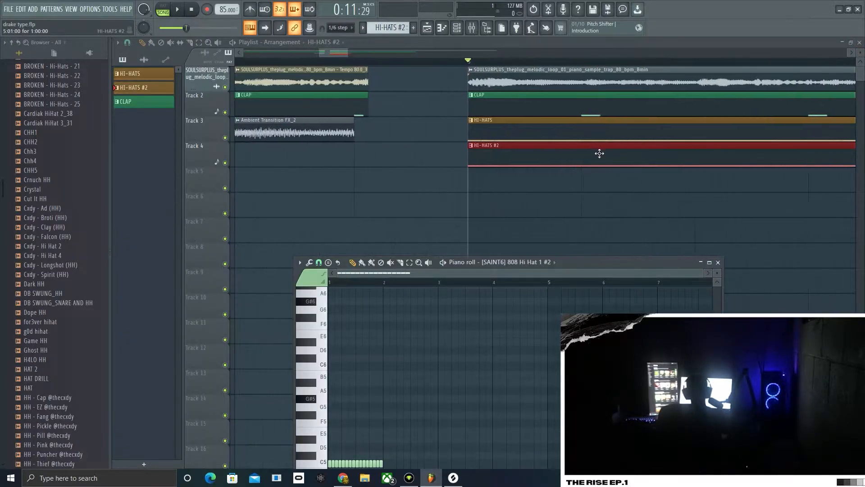
pyautogui.scroll(-2, 575, 186)
pyautogui.scroll(-2, 577, 188)
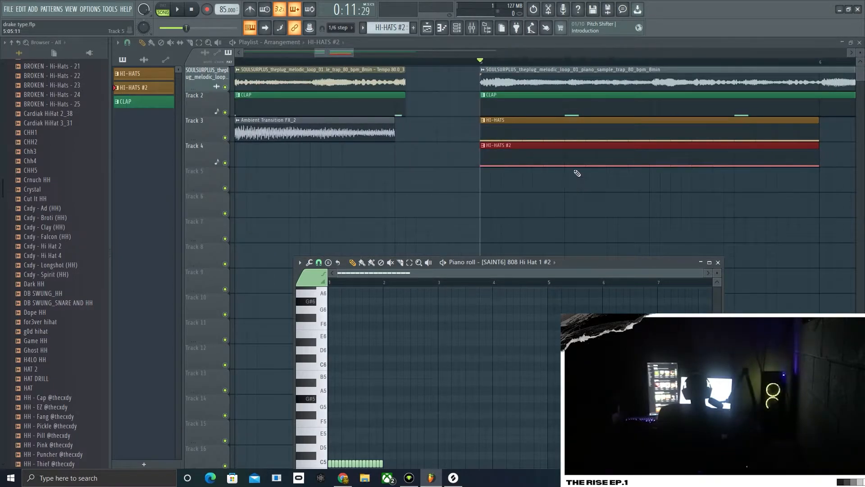
pyautogui.scroll(-4, 574, 107)
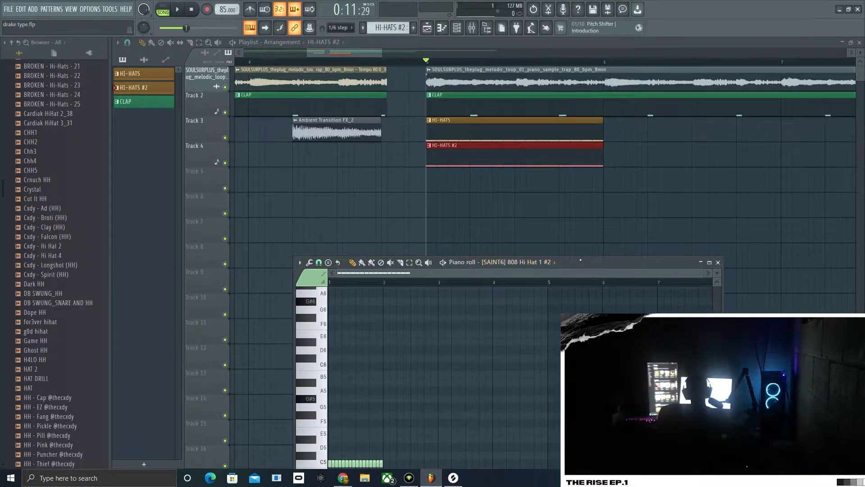
pyautogui.moveTo(583, 258); pyautogui.dragTo(665, 185)
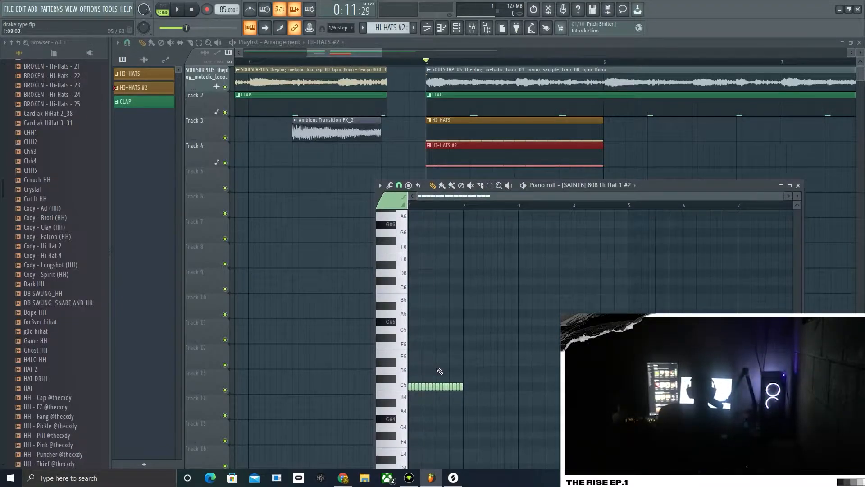
# Step: Try the arpeggiator with the Normal pattern and Time sync on the first two C5 notes, listening during playback
pyautogui.keyDown('ctrl'); pyautogui.scroll(3, 420, 385); pyautogui.keyUp('ctrl')
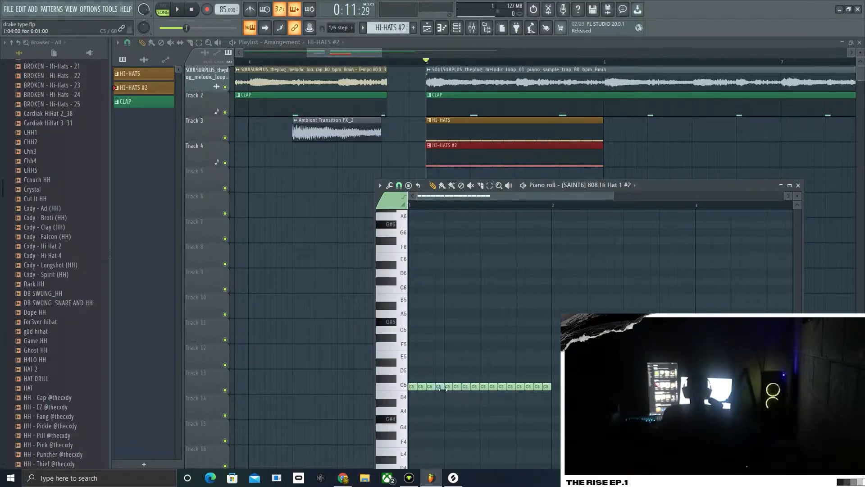
pyautogui.click(491, 186)
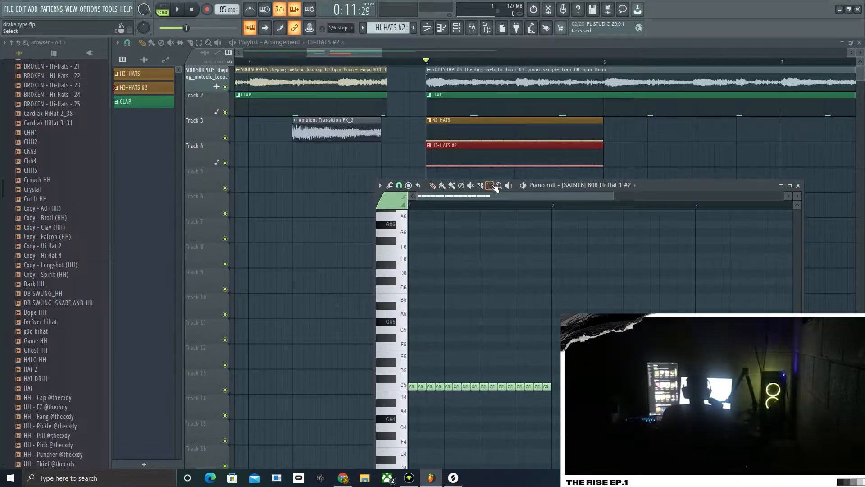
pyautogui.moveTo(405, 361); pyautogui.dragTo(423, 396)
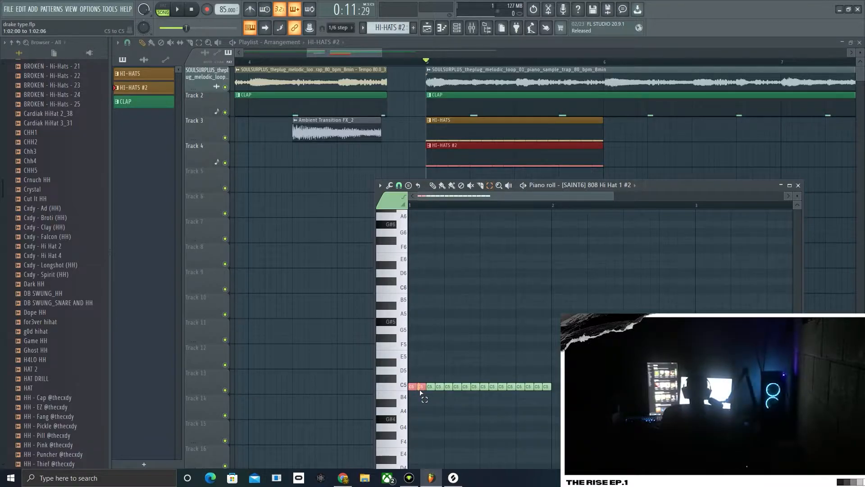
pyautogui.hotkey('alt', 'a')
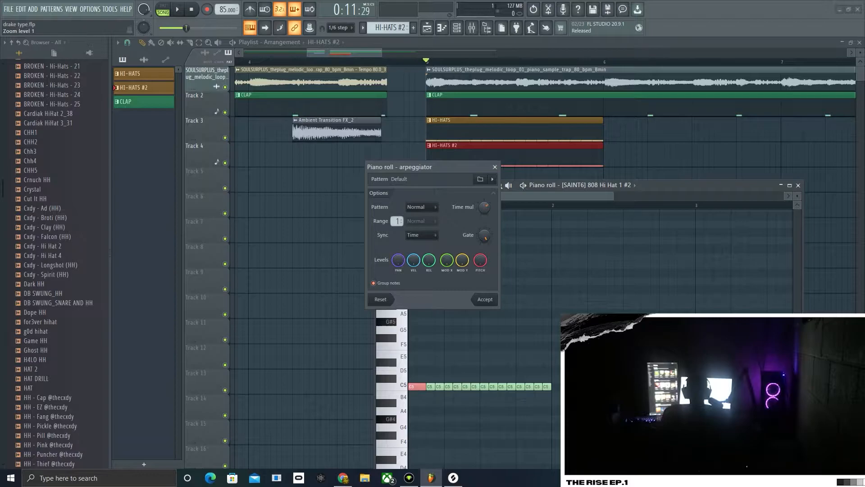
pyautogui.press('space')
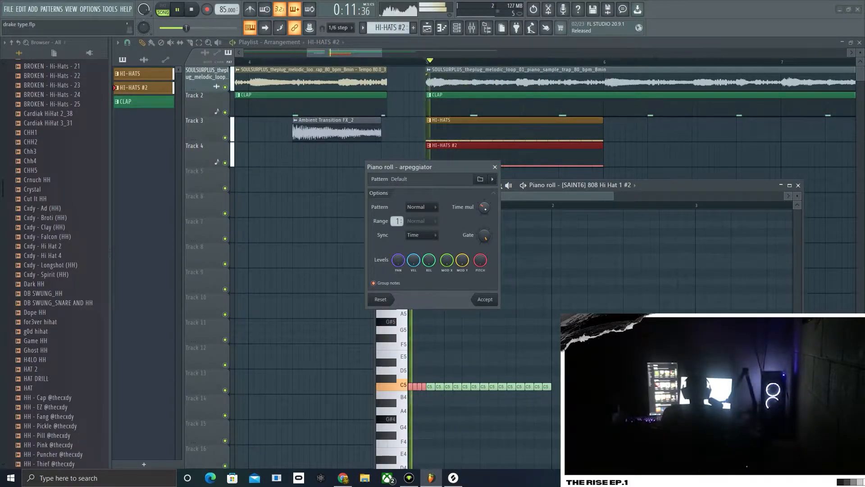
pyautogui.press('space')
pyautogui.click(494, 167)
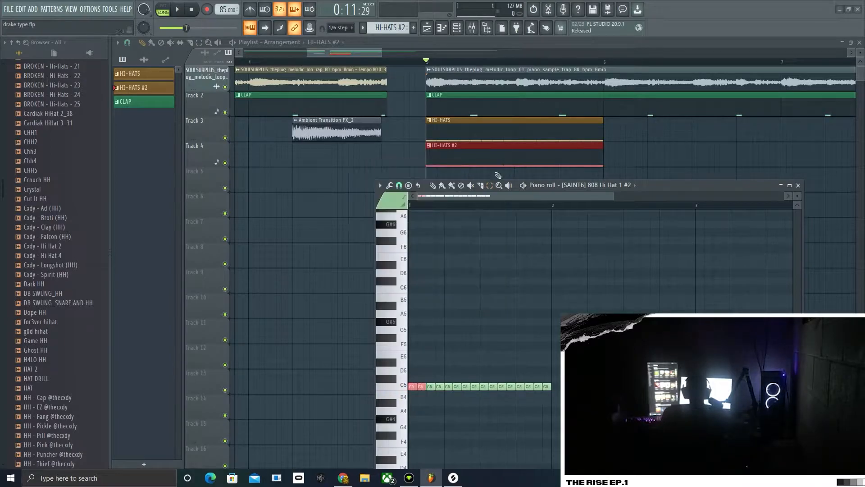
# Step: Apply the arpeggiator to the first four C5 notes with the Normal pattern and Time sync, adjusting the time multiplier for faster hits
pyautogui.moveTo(413, 367); pyautogui.dragTo(428, 397)
pyautogui.hotkey('alt', 'a')
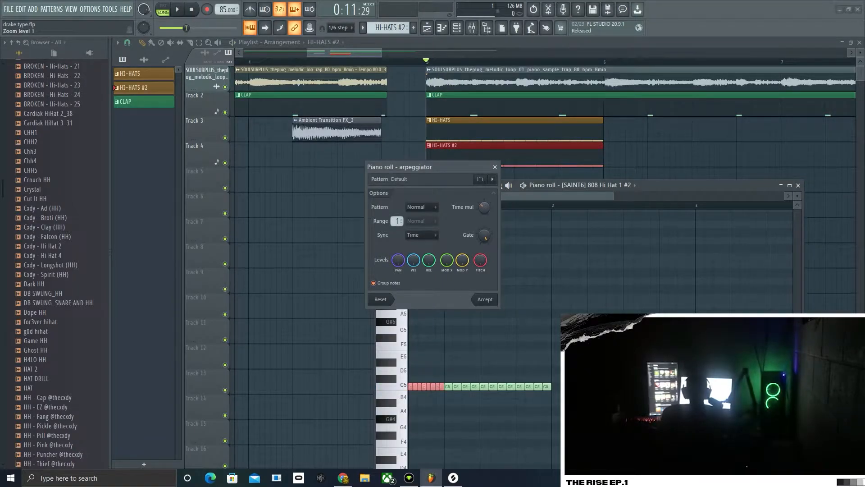
pyautogui.press('space')
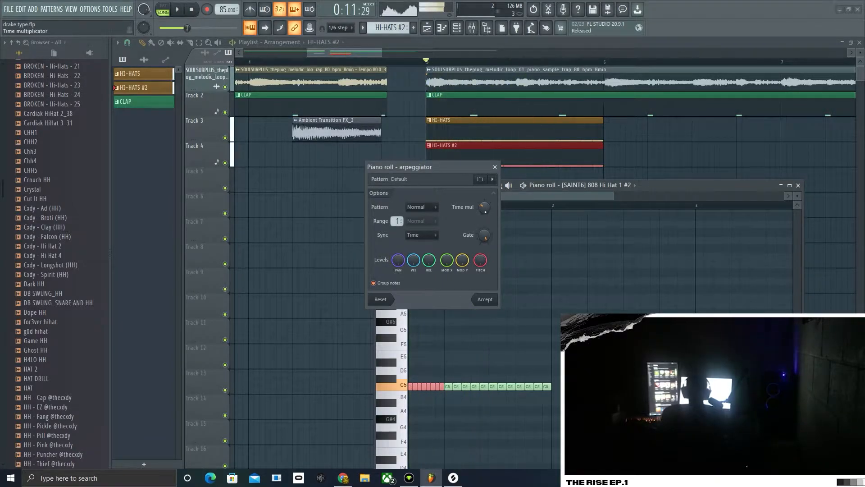
pyautogui.press('space')
pyautogui.press('space')
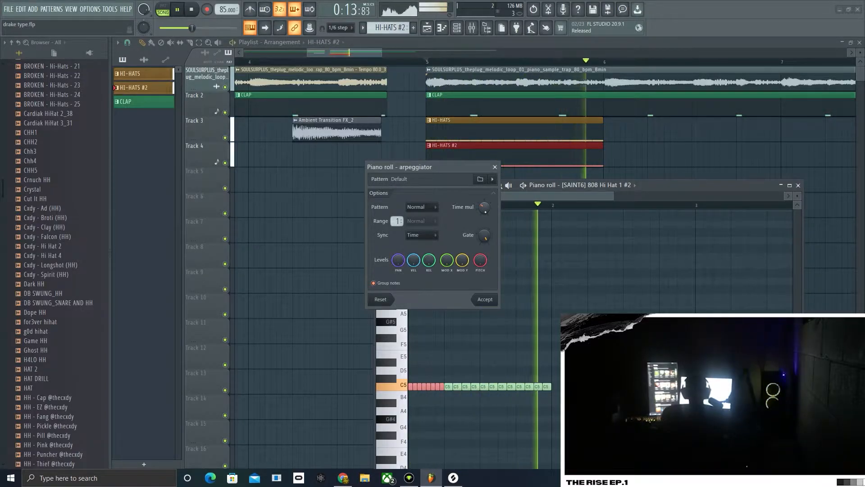
pyautogui.click(494, 300)
pyautogui.press('space')
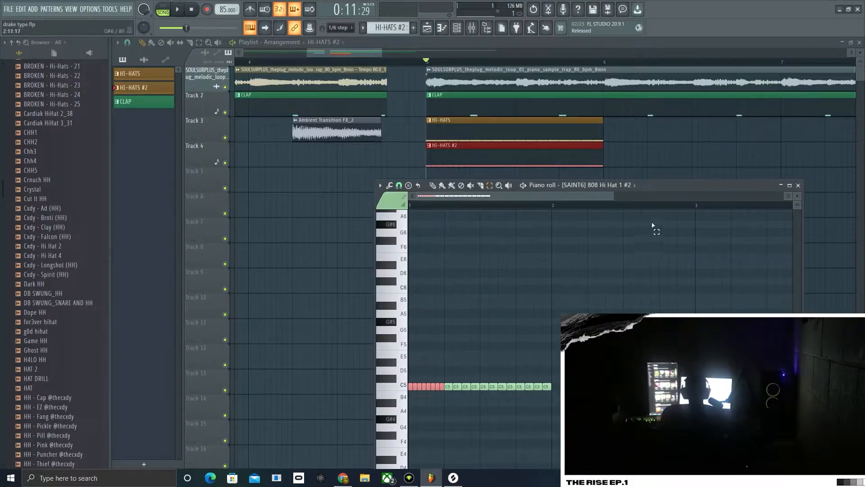
# Step: Close the piano roll and move the HI-HATS #2 clip to Track 3 at bar 6, listening from bar 5
pyautogui.click(798, 184)
pyautogui.press('space')
pyautogui.moveTo(496, 159); pyautogui.dragTo(672, 131)
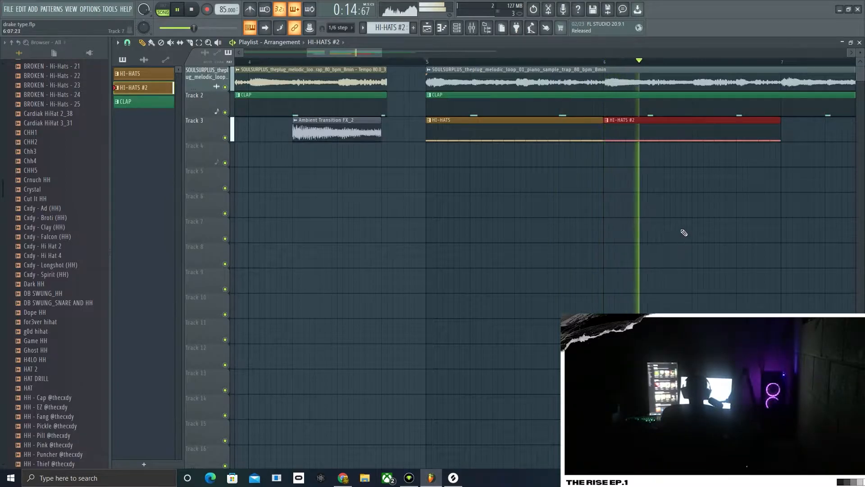
pyautogui.scroll(-3, 692, 201)
pyautogui.press('space')
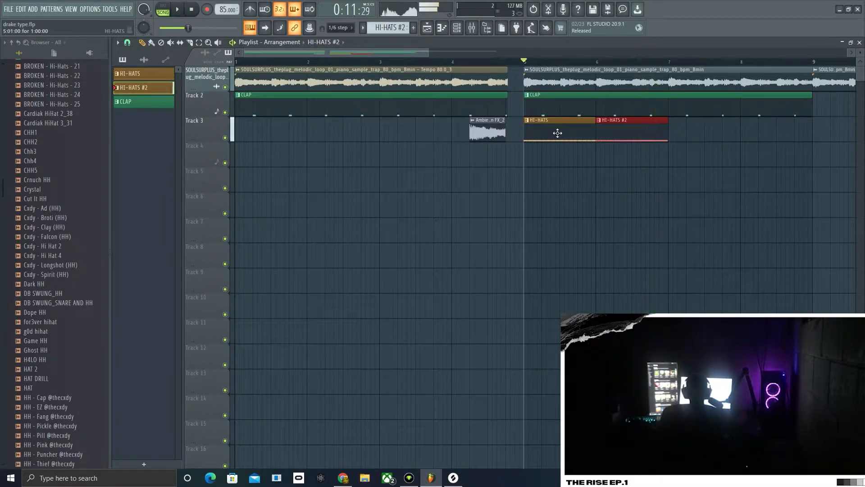
# Step: Copy the HI-HATS clip from bar 5 to bar 7 on Track 3
pyautogui.moveTo(559, 134)
pyautogui.mouseDown()
pyautogui.moveTo(635, 178)
pyautogui.moveTo(580, 130)
pyautogui.moveTo(613, 142)
pyautogui.moveTo(565, 139)
pyautogui.mouseUp()
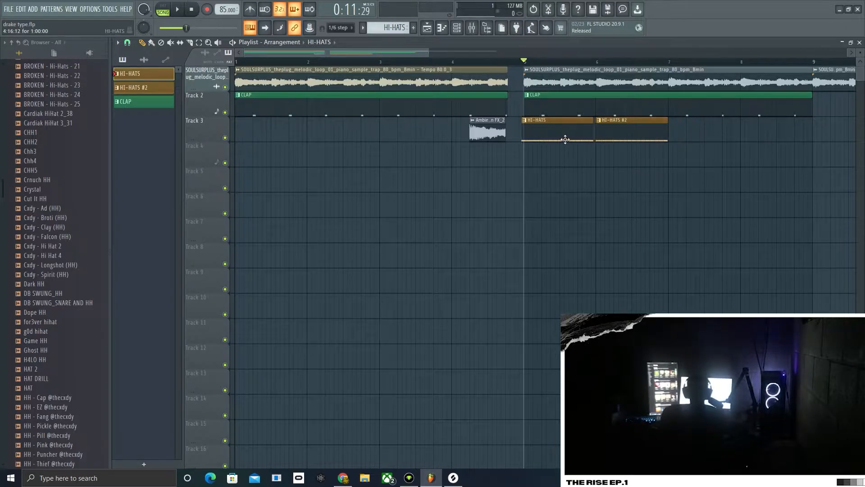
pyautogui.scroll(3, 570, 139)
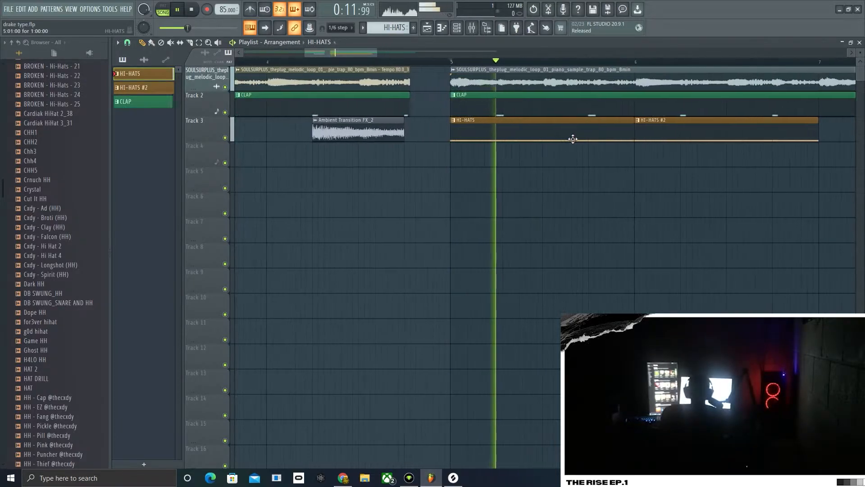
pyautogui.scroll(-4, 329, 147)
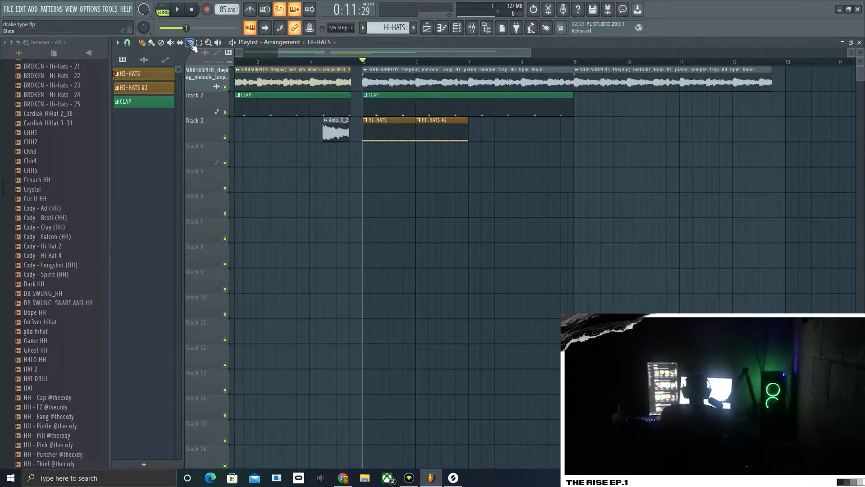
pyautogui.click(392, 138)
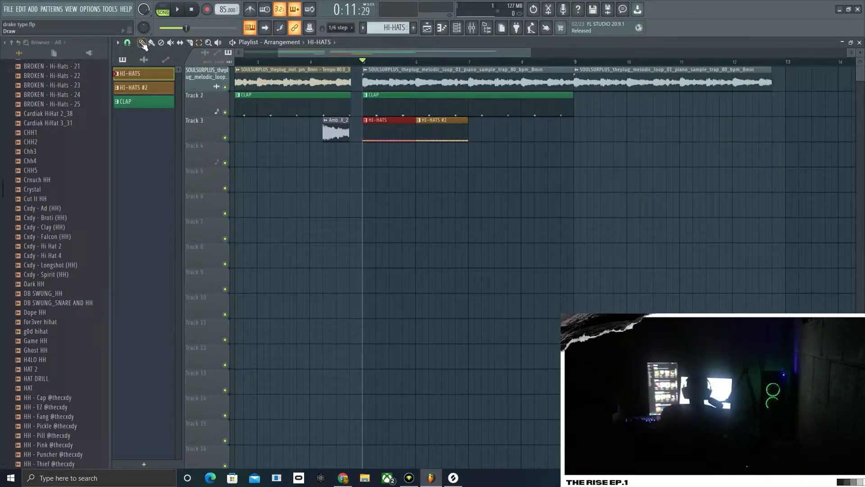
pyautogui.moveTo(375, 135); pyautogui.dragTo(481, 149)
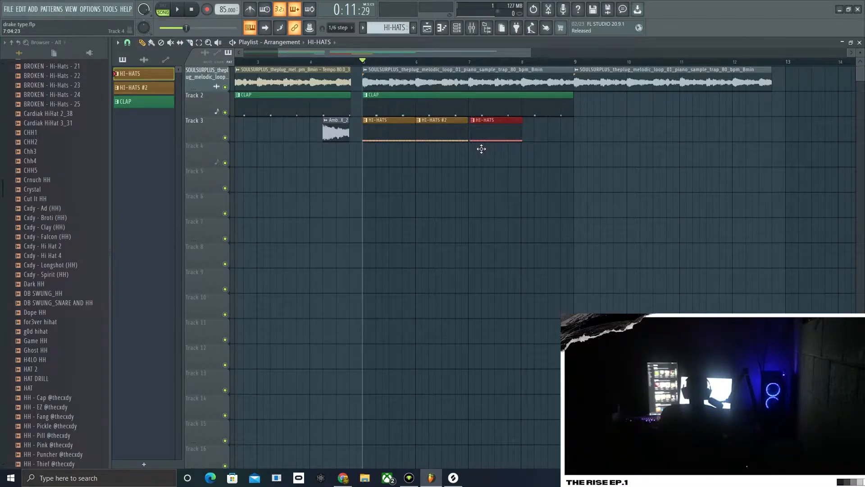
# Step: Play the hi-hat sequence from bar 5 and add HI-HATS #2 on Track 3 at bar 8
pyautogui.press('space')
pyautogui.scroll(4, 487, 151)
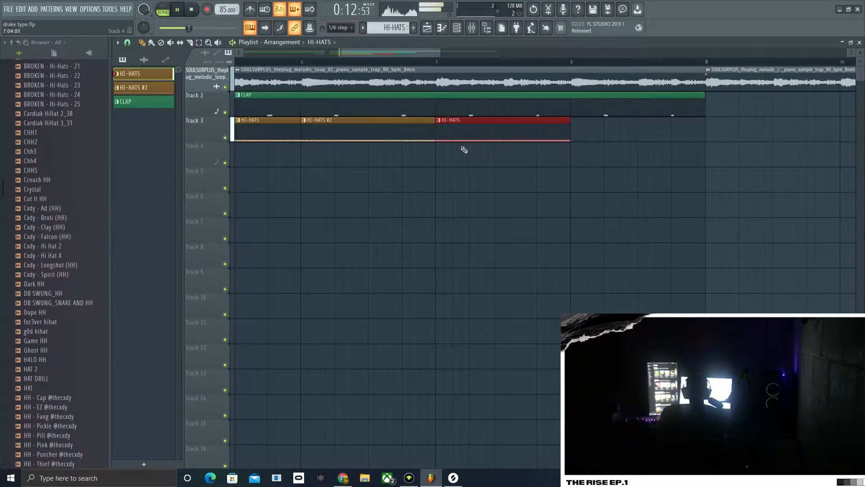
pyautogui.scroll(-2, 454, 151)
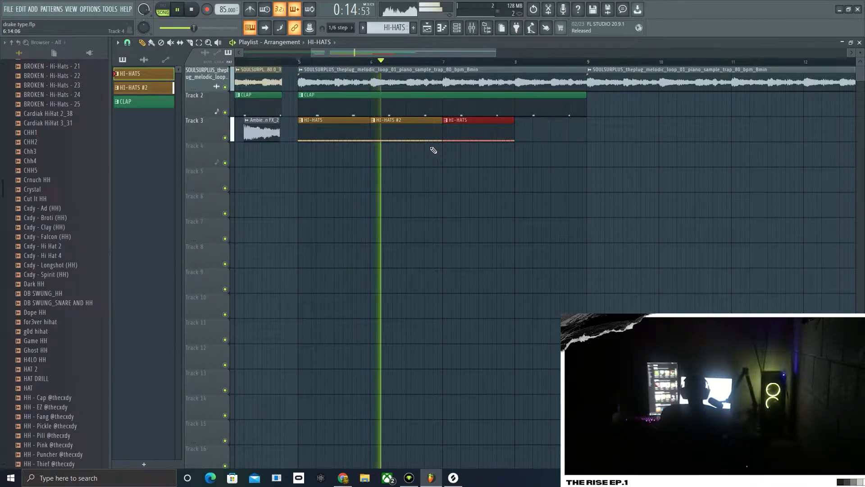
pyautogui.moveTo(143, 87); pyautogui.dragTo(515, 124)
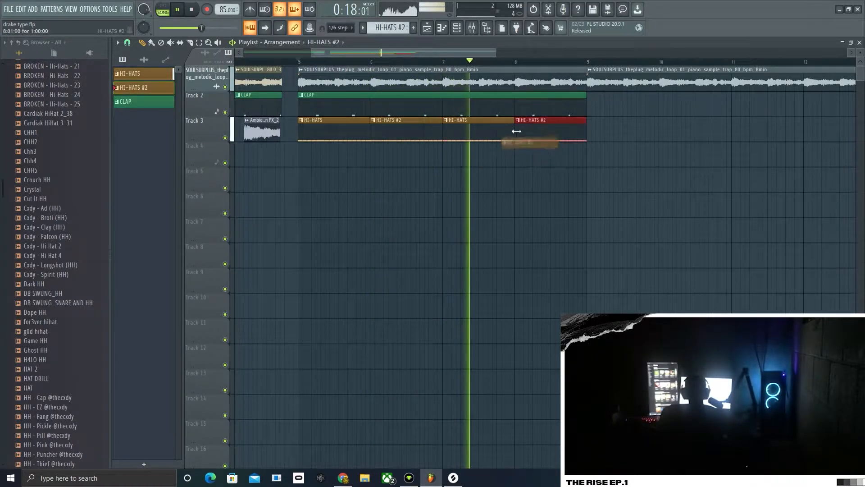
# Step: Play the hi-hats through bar 8 and delete the HI-HATS #2 clip at bar 8 from Track 3
pyautogui.click(526, 177)
pyautogui.rightClick(548, 180)
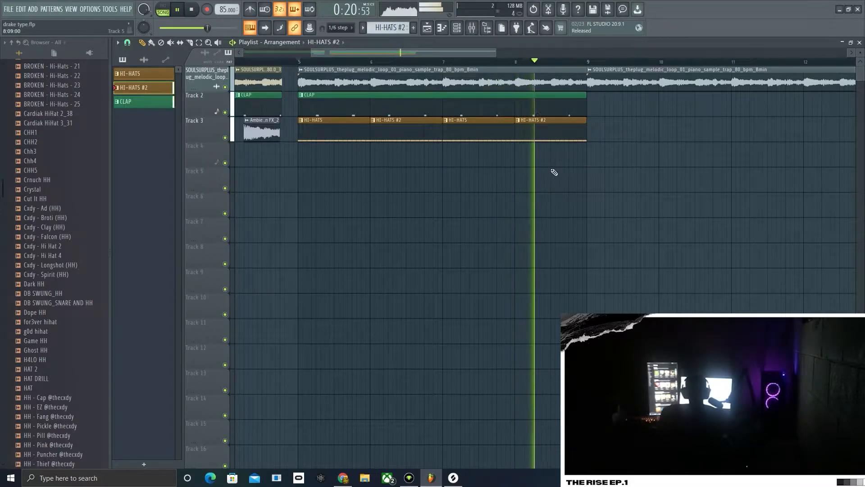
pyautogui.press('space')
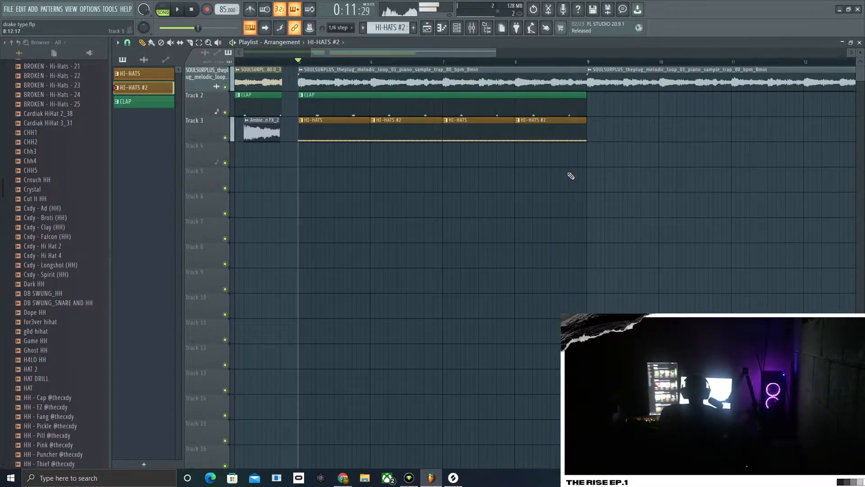
pyautogui.rightClick(536, 127)
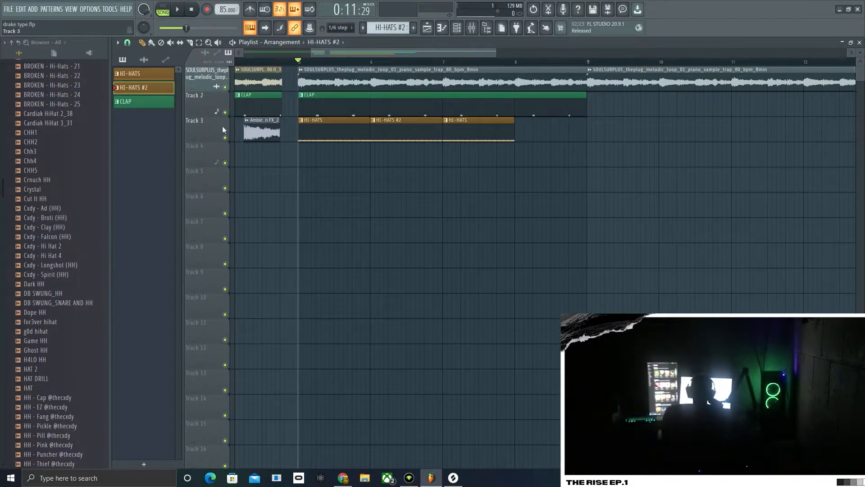
# Step: Clone the HI-HATS #2 pattern and open the clone's hi-hat notes in the piano roll
pyautogui.rightClick(163, 89)
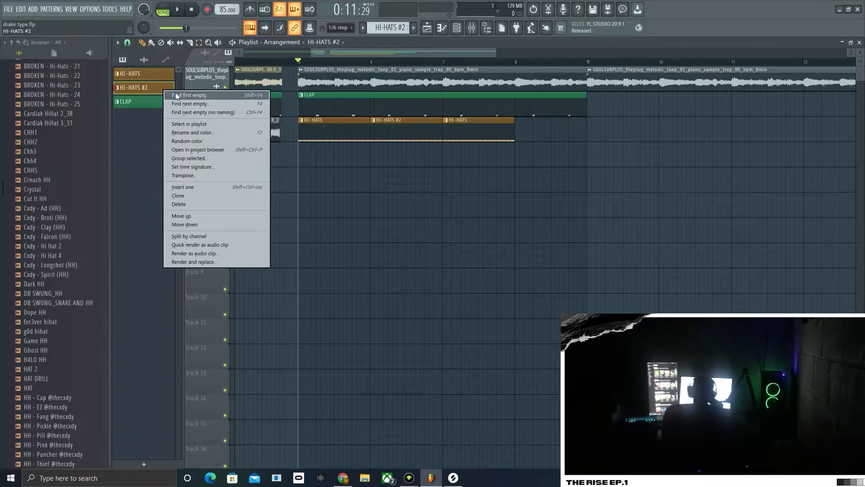
pyautogui.click(213, 197)
pyautogui.doubleClick(165, 105)
pyautogui.doubleClick(165, 105)
pyautogui.doubleClick(166, 106)
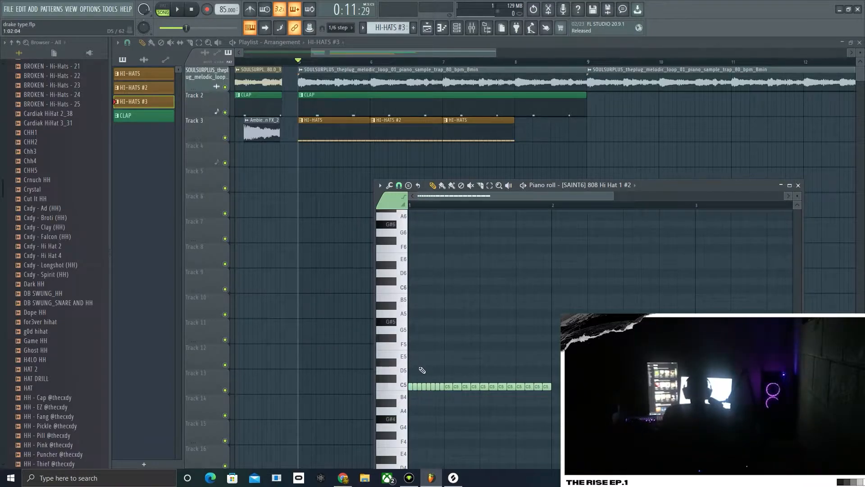
# Step: Apply the arpeggiator to the first-beat C5 notes of HI-HATS #3, using the Normal pattern and Time sync
pyautogui.moveTo(419, 376); pyautogui.dragTo(431, 396)
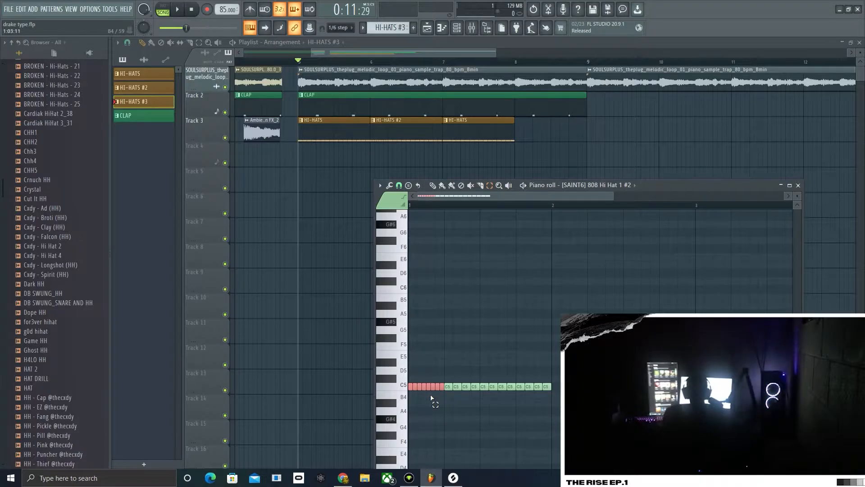
pyautogui.hotkey('alt', 'a')
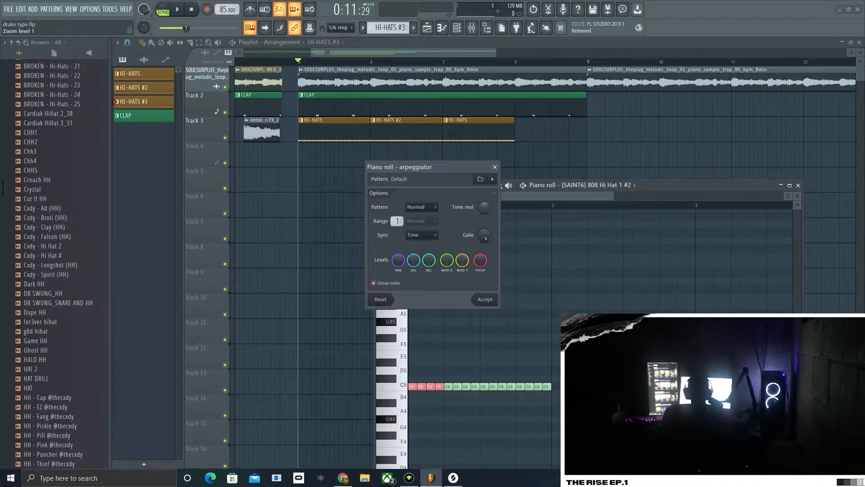
pyautogui.press('space')
pyautogui.press('space')
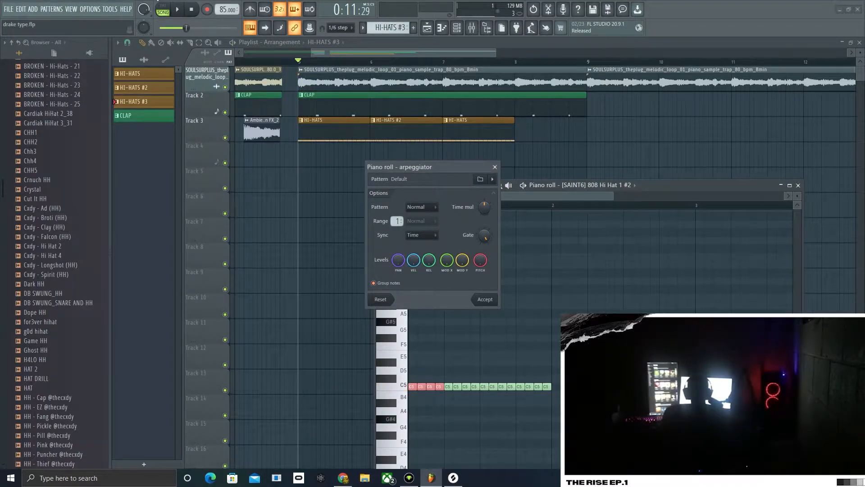
pyautogui.click(485, 299)
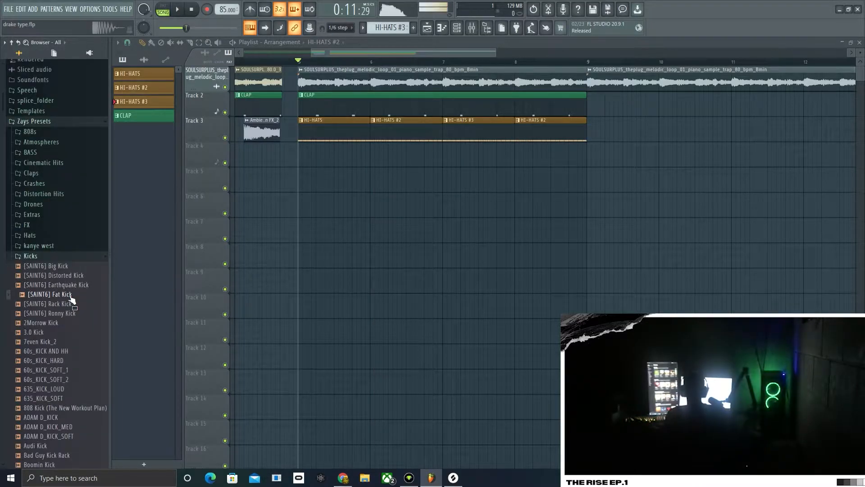
# Step: Audition the [SAINT6] Fat Kick, Earthquake Kick and Big Kick samples alongside the beat from bar 5
pyautogui.press('space')
pyautogui.click(70, 296)
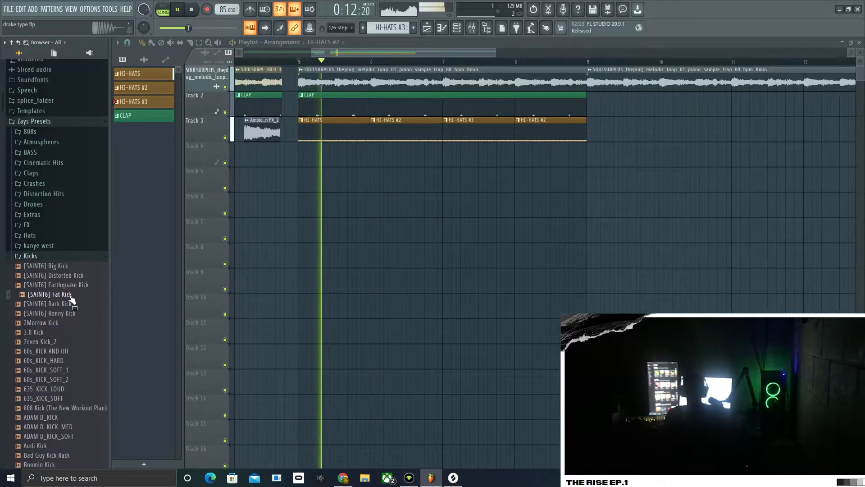
pyautogui.click(68, 285)
pyautogui.press('space')
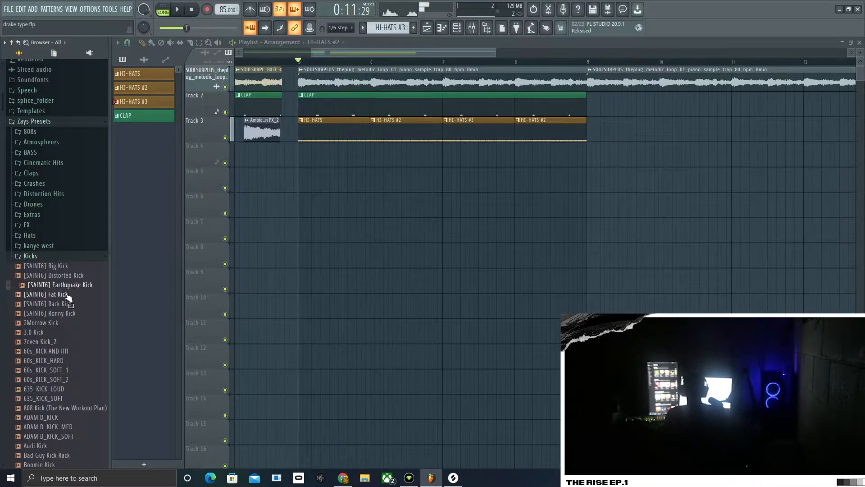
pyautogui.press('space')
pyautogui.click(70, 260)
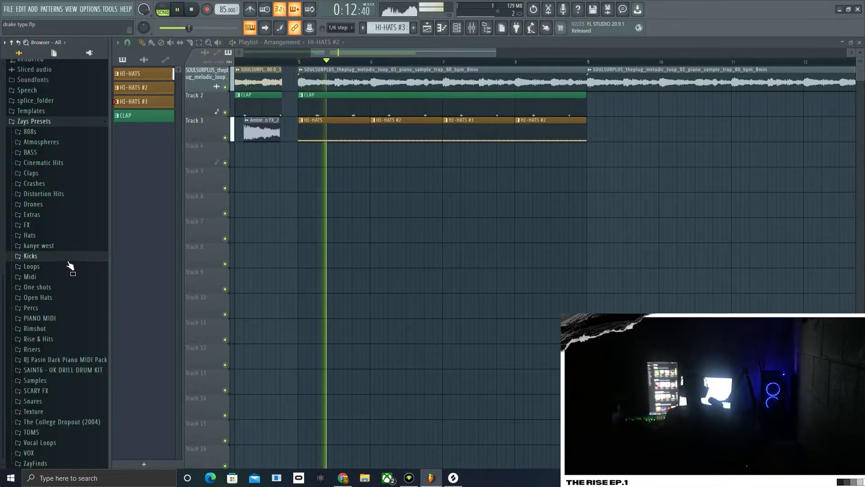
pyautogui.click(69, 261)
pyautogui.click(65, 268)
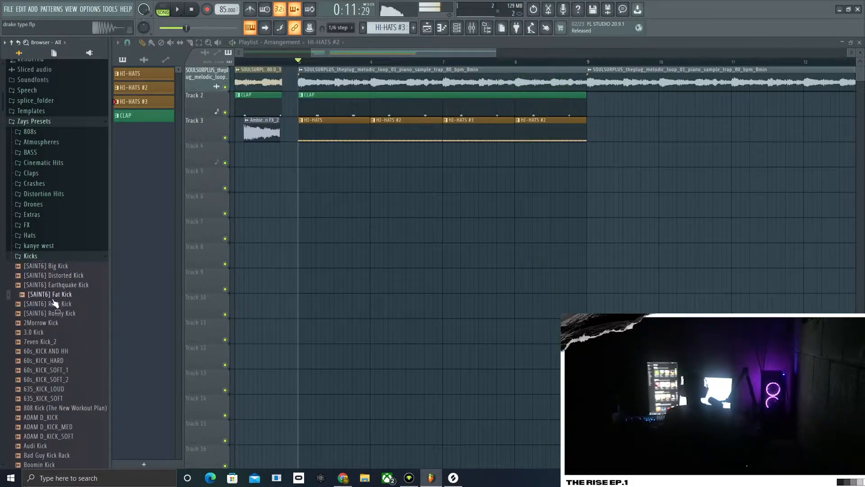
# Step: Audition the 3.0 Kick sample and play the beat from bar 5 to judge the match
pyautogui.press('space')
pyautogui.press('space')
pyautogui.press('space')
pyautogui.click(46, 332)
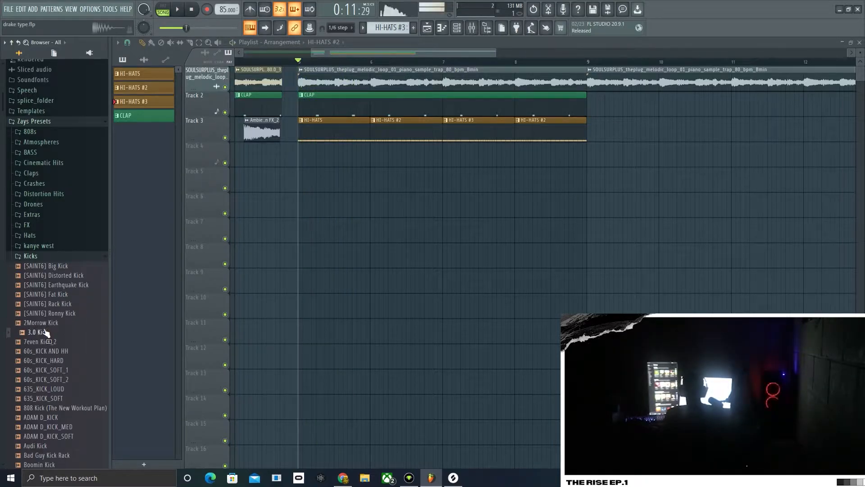
pyautogui.press('space')
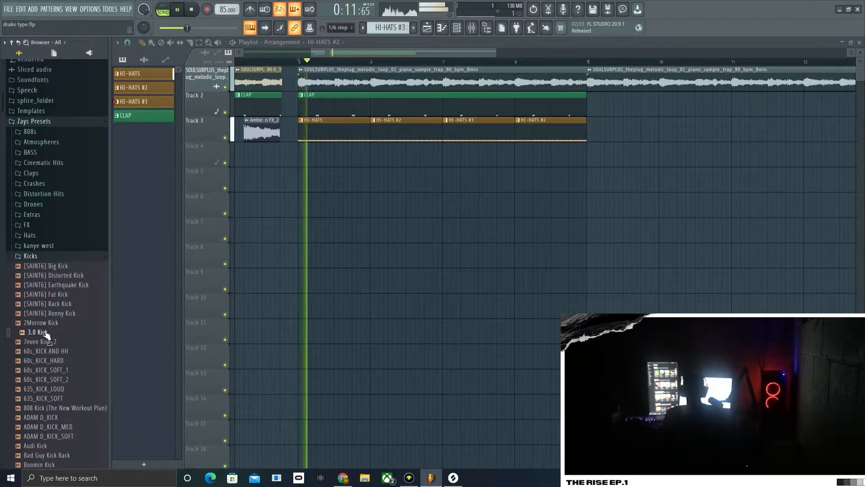
pyautogui.press('space')
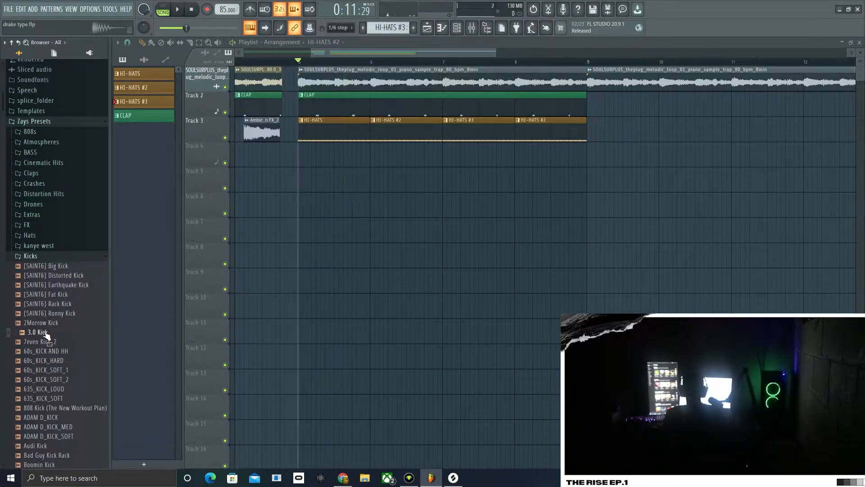
# Step: Add the 3.0 Kick sample as a new channel at the end of the channel rack
pyautogui.click(457, 28)
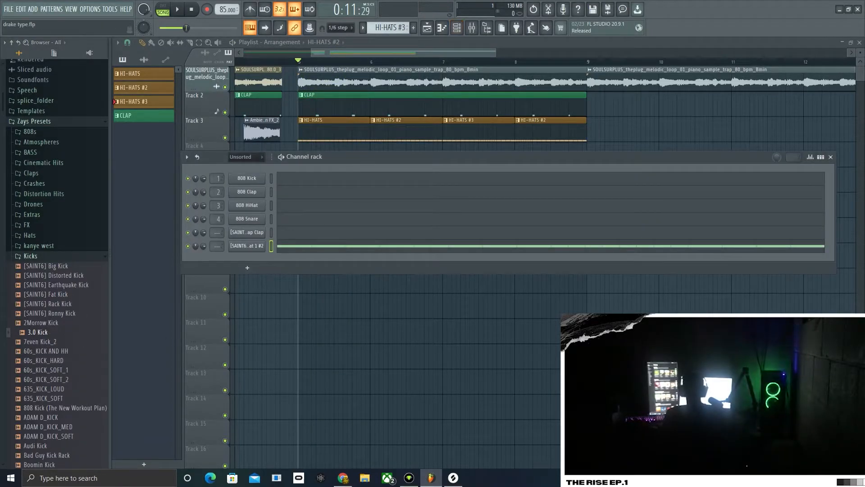
pyautogui.moveTo(40, 331); pyautogui.dragTo(62, 339)
pyautogui.moveTo(231, 295); pyautogui.dragTo(253, 264)
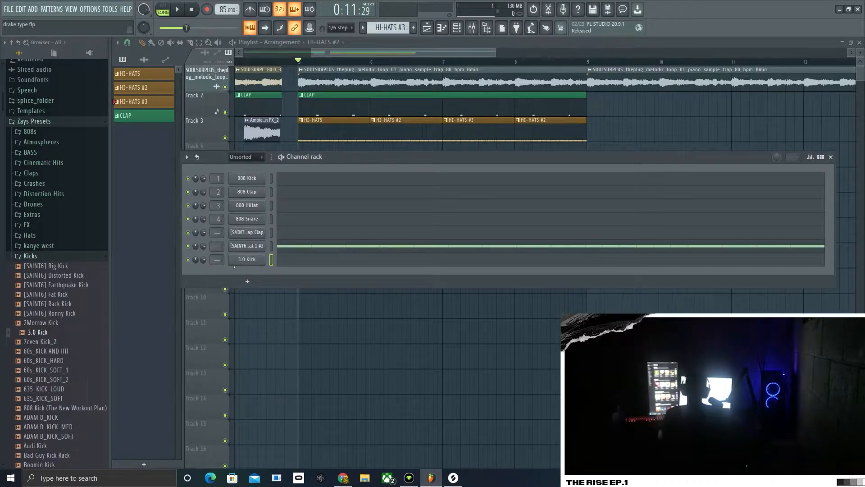
# Step: Close the channel rack, play the song from bar 1 past bar 9, and return to the start to try the kick sound
pyautogui.click(163, 8)
pyautogui.click(177, 10)
pyautogui.click(162, 9)
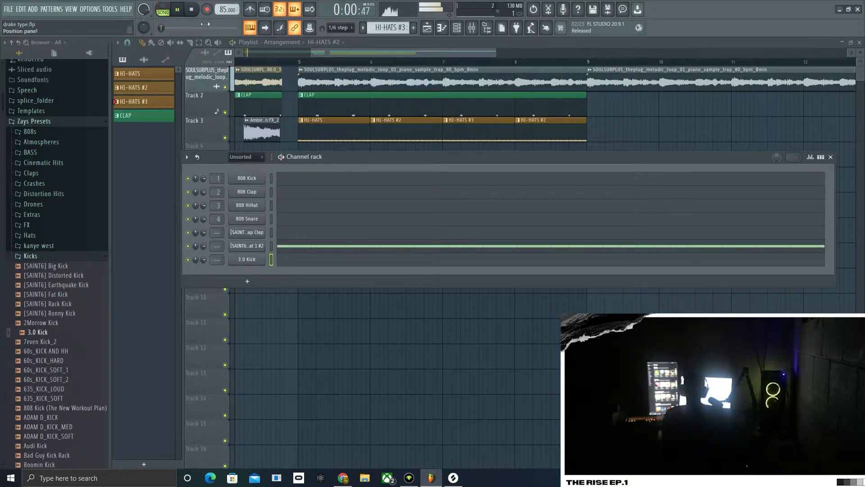
pyautogui.click(830, 157)
pyautogui.moveTo(312, 53); pyautogui.dragTo(220, 54)
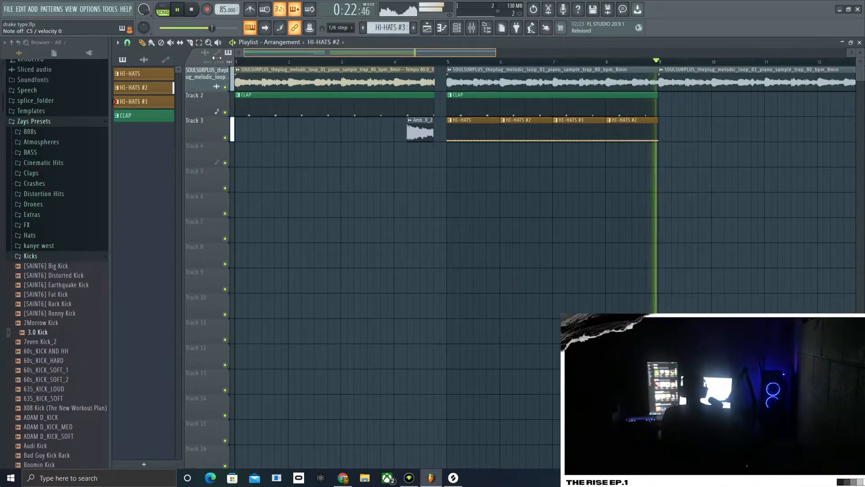
pyautogui.press('space')
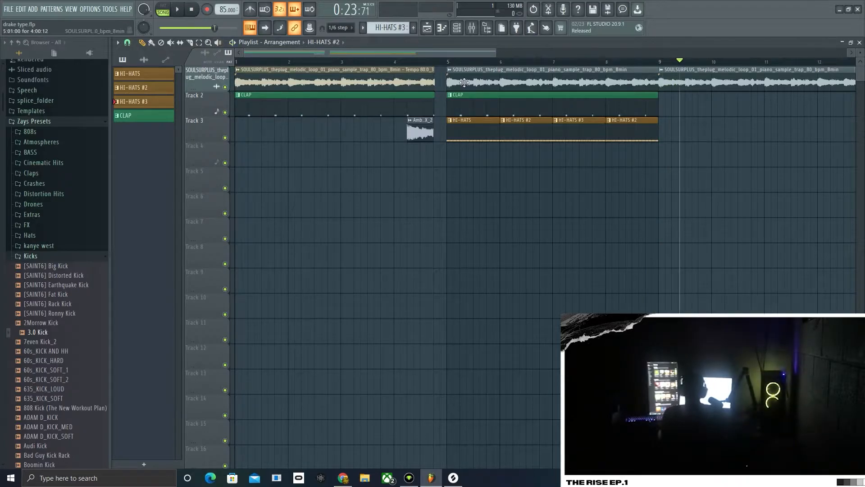
pyautogui.moveTo(684, 67); pyautogui.dragTo(82, 128)
pyautogui.press('z')
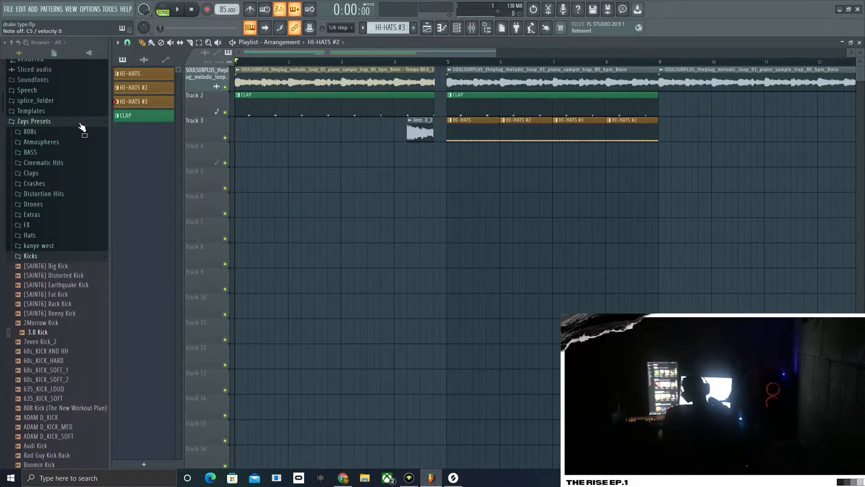
# Step: Create a new empty pattern after CLAP and place it on Track 4 at bar 1
pyautogui.click(161, 118)
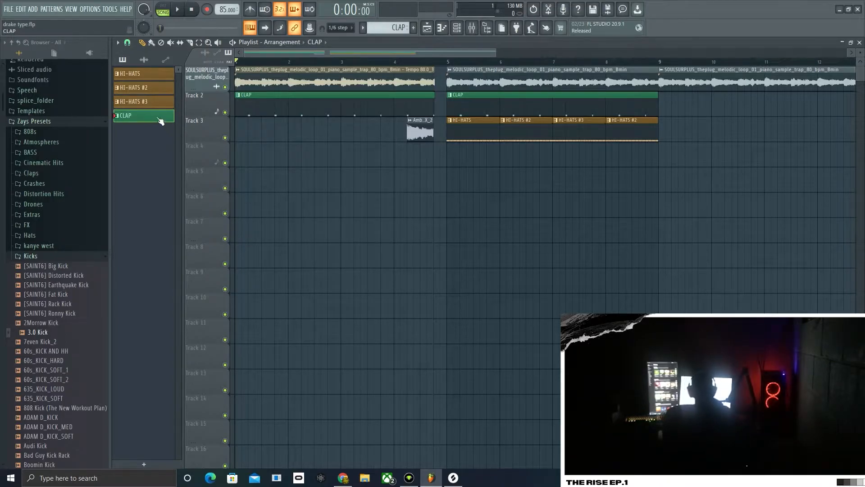
pyautogui.press('KP_Add')
pyautogui.press('KP_Add')
pyautogui.press('KP_Add')
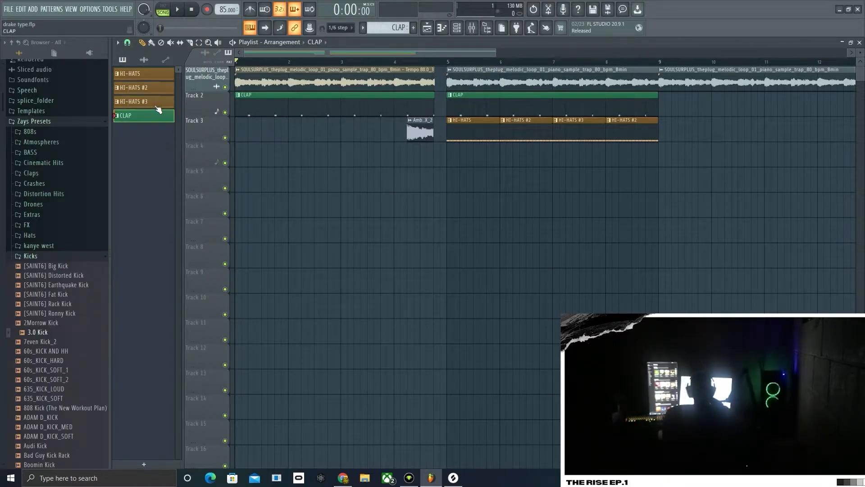
pyautogui.press('KP_Add')
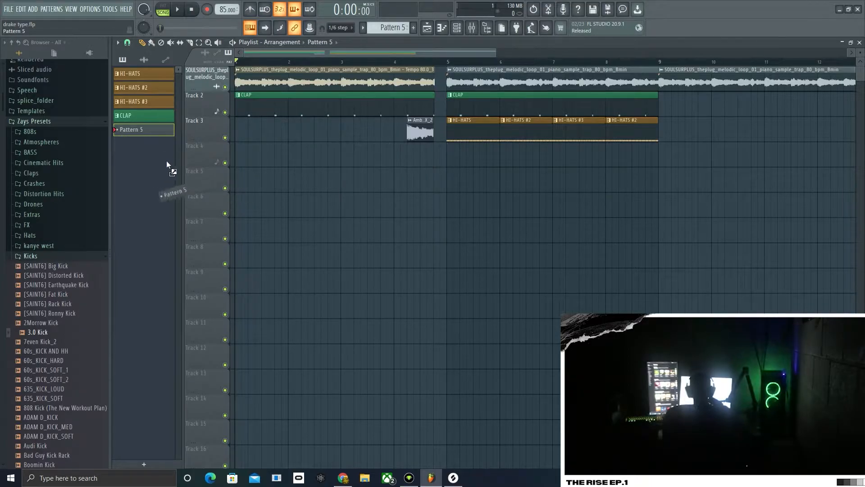
pyautogui.click(260, 146)
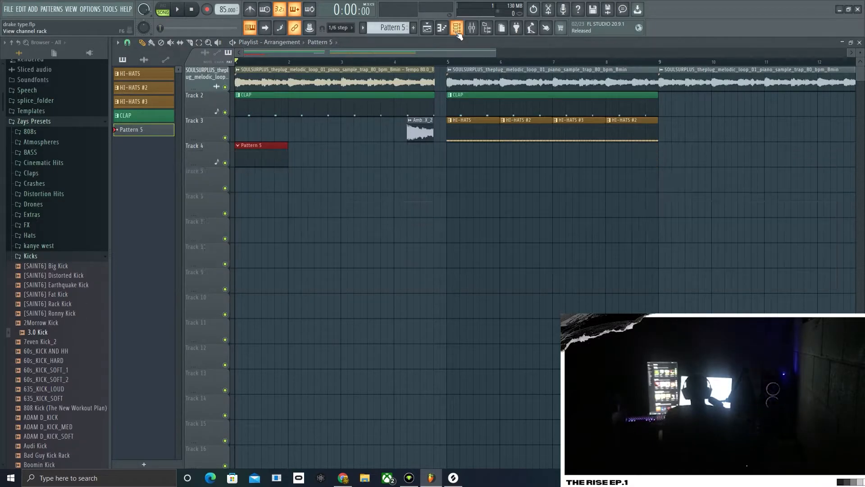
# Step: Check the 3.0 Kick channel in the channel rack, and rename the new pattern KICK with a blue color
pyautogui.click(457, 28)
pyautogui.click(457, 31)
pyautogui.click(457, 31)
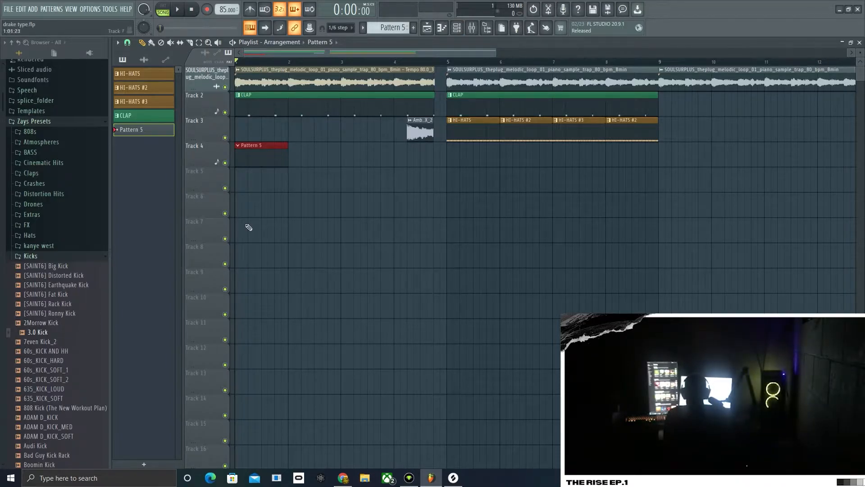
pyautogui.click(458, 31)
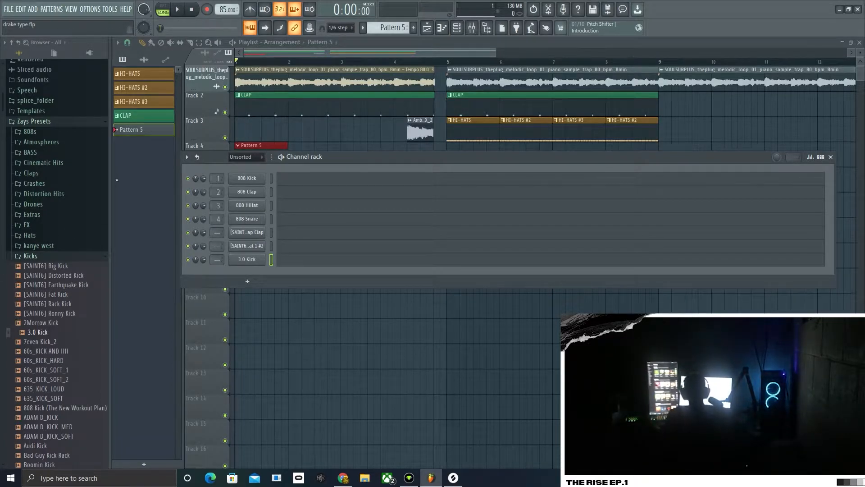
pyautogui.rightClick(160, 133)
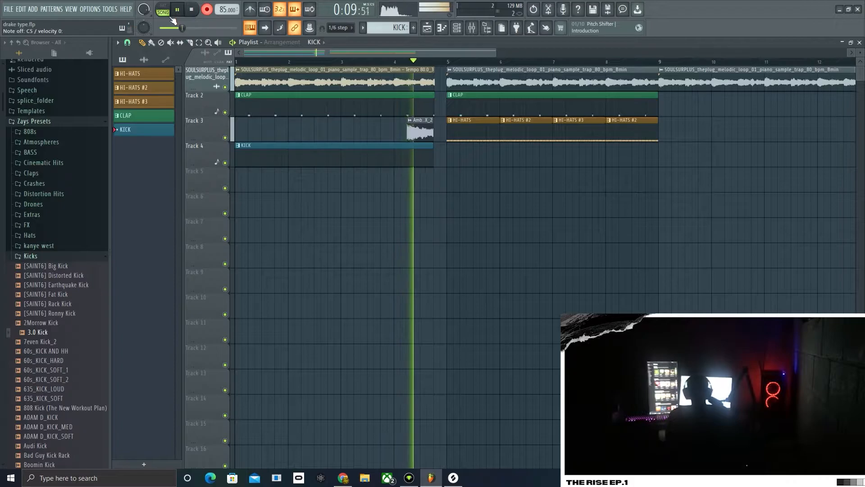
# Step: Switch playback to pattern mode and listen to the recorded KICK pattern with its piano roll open
pyautogui.click(170, 16)
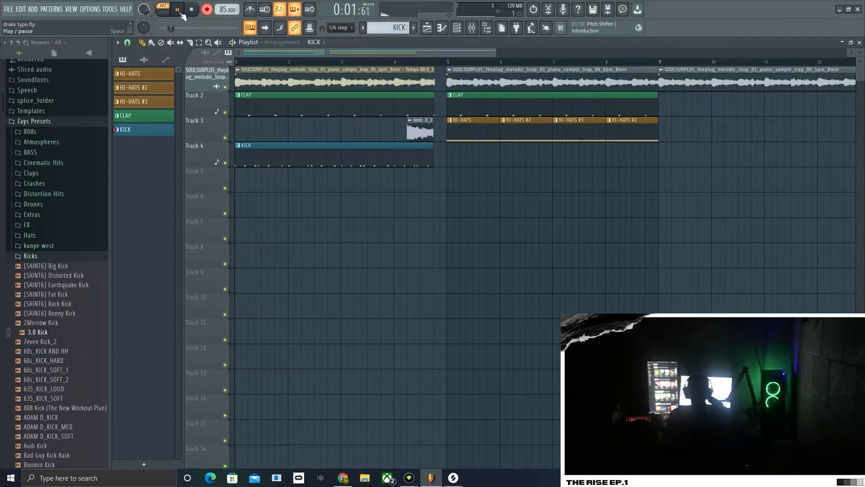
pyautogui.doubleClick(280, 155)
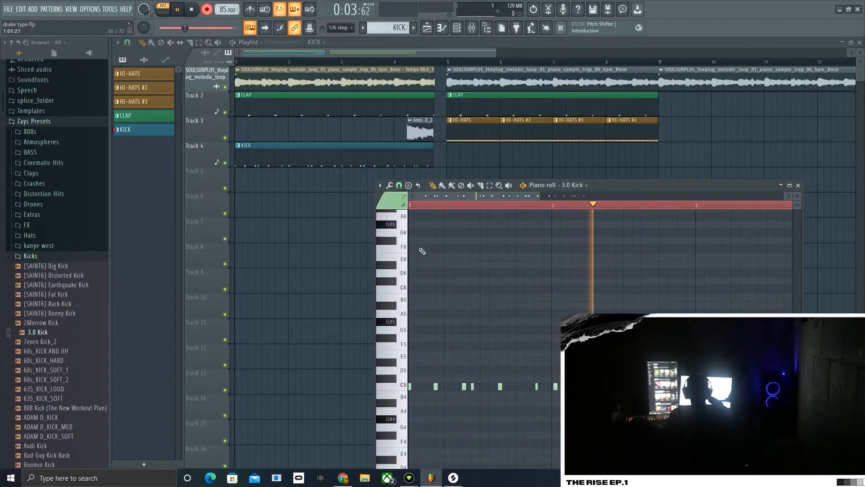
pyautogui.press('space')
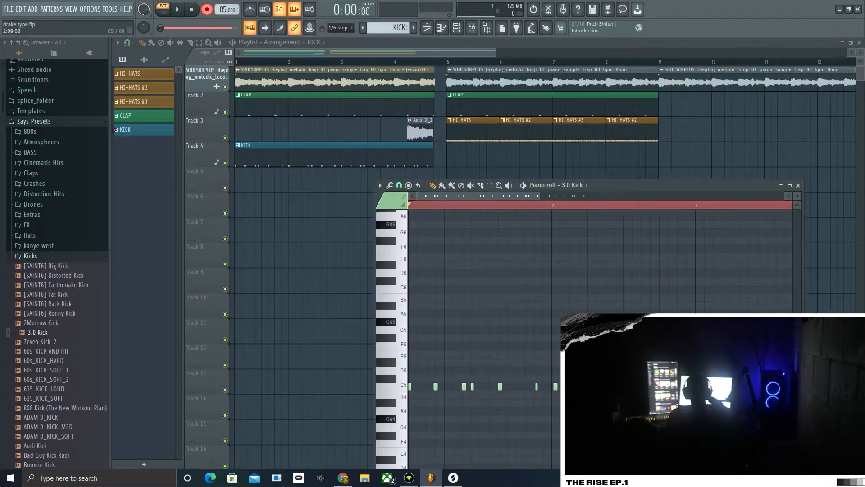
# Step: Delete all recorded C5 notes from the KICK pattern and close its piano roll
pyautogui.scroll(-1, 626, 386)
pyautogui.scroll(-3, 625, 386)
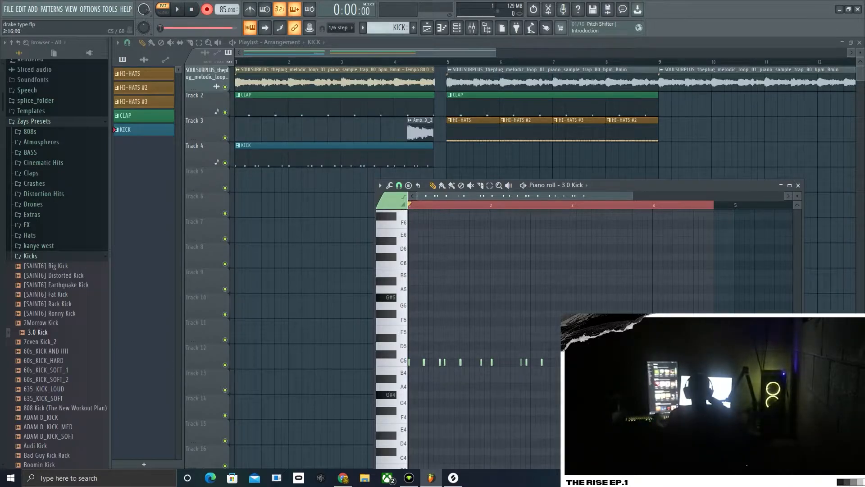
pyautogui.hotkey('ctrl', 'a')
pyautogui.press('Delete')
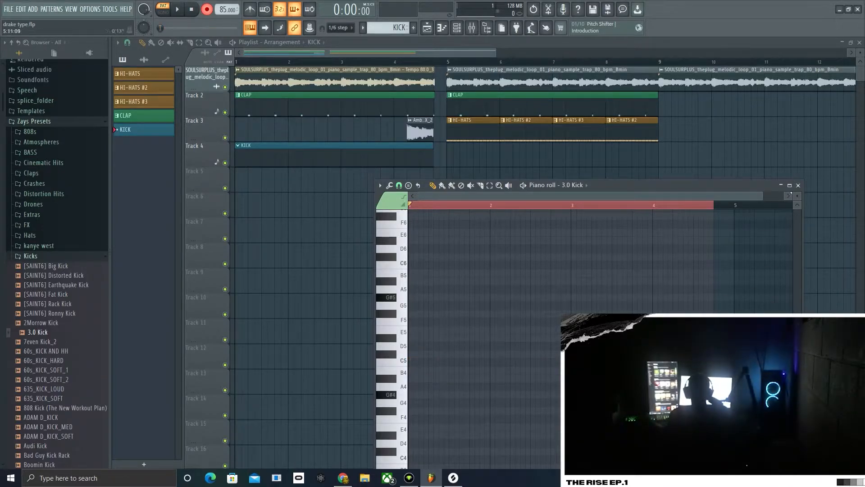
pyautogui.click(798, 186)
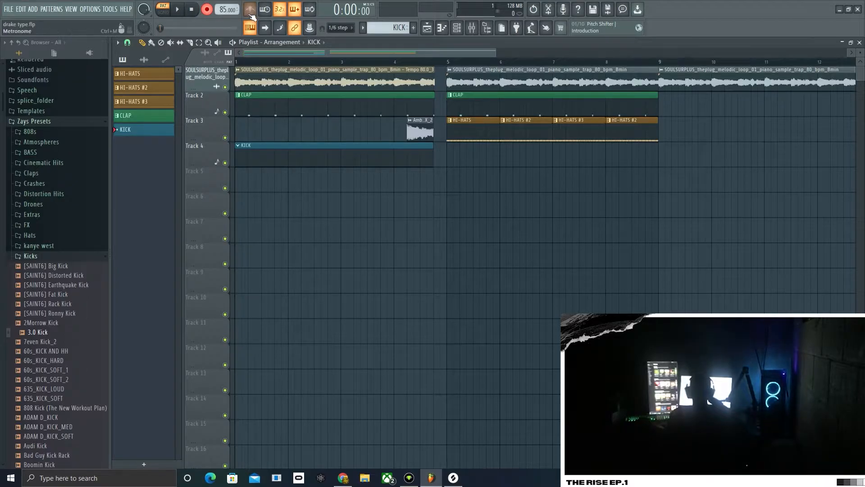
# Step: Switch playback to song mode, mute Track 3, and record the 3.0 Kick live into the KICK pattern from bar 1
pyautogui.click(177, 11)
pyautogui.click(176, 14)
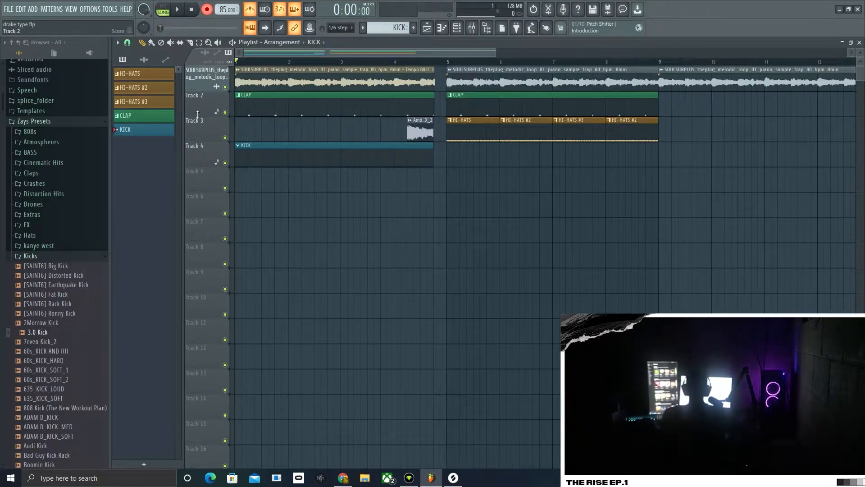
pyautogui.click(225, 138)
pyautogui.press('space')
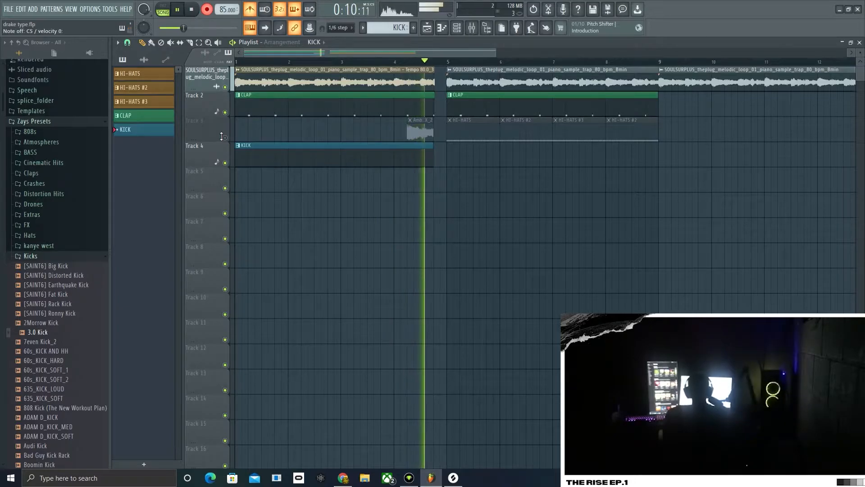
pyautogui.click(179, 10)
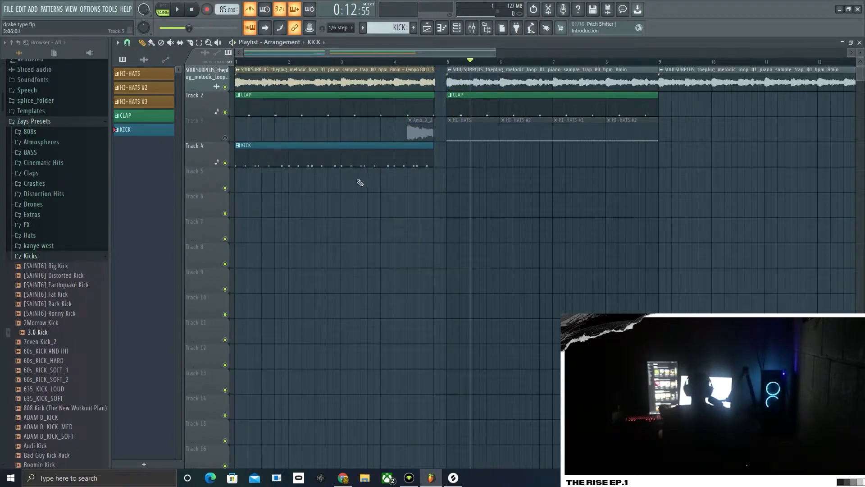
# Step: Open the KICK pattern's piano roll and examine the recorded C5 notes in bar 1 up close
pyautogui.doubleClick(338, 152)
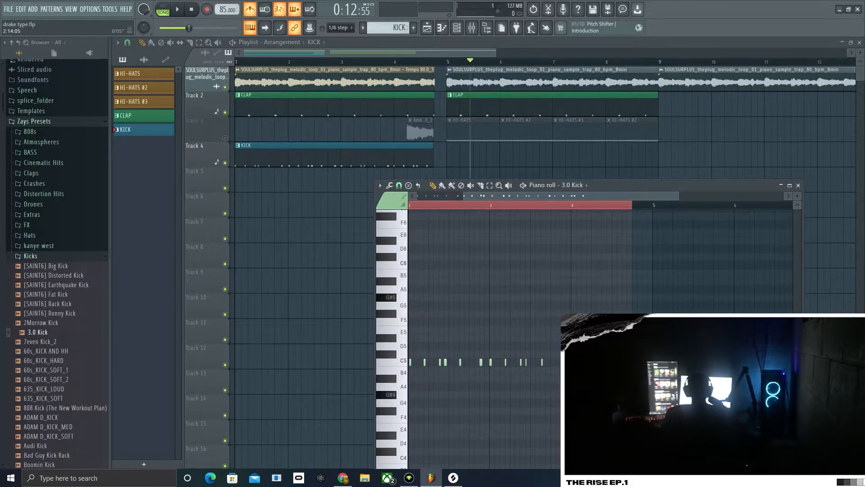
pyautogui.moveTo(478, 196); pyautogui.dragTo(332, 221)
pyautogui.scroll(4, 418, 348)
pyautogui.moveTo(449, 197); pyautogui.dragTo(417, 218)
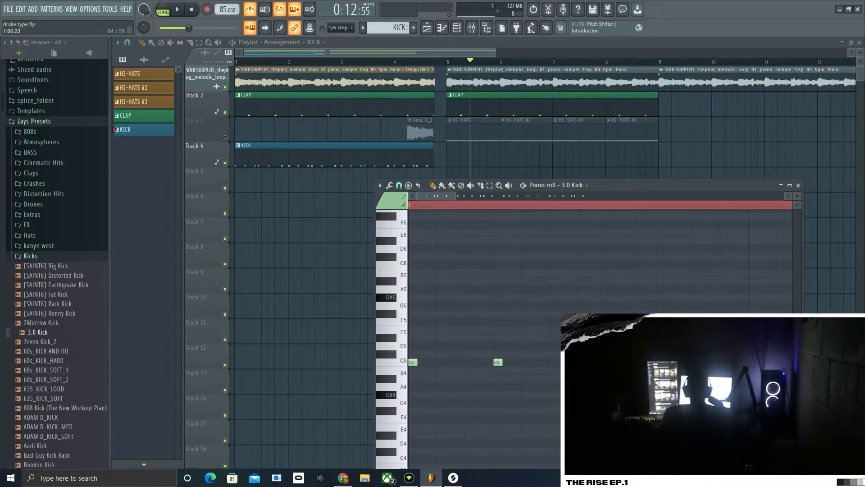
pyautogui.click(678, 362)
pyautogui.click(678, 362)
pyautogui.press('space')
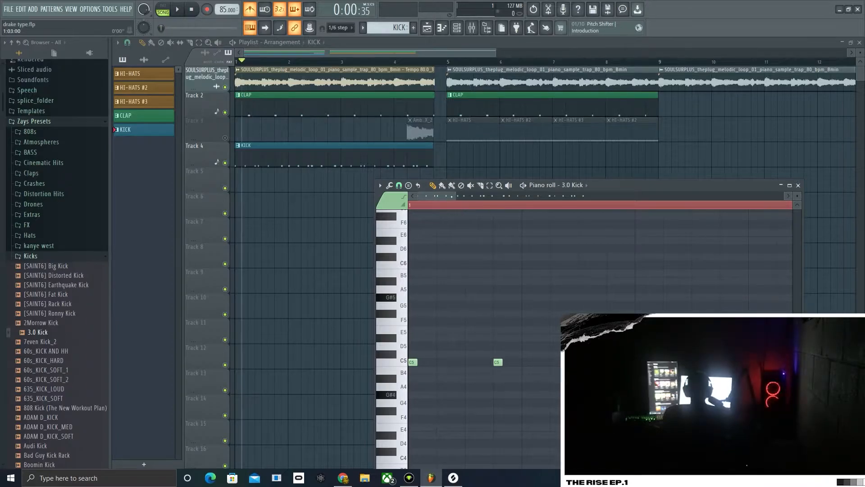
# Step: Maximize the piano roll and check the timing of the recorded kick notes across bars 2 to 4
pyautogui.moveTo(444, 196); pyautogui.dragTo(458, 198)
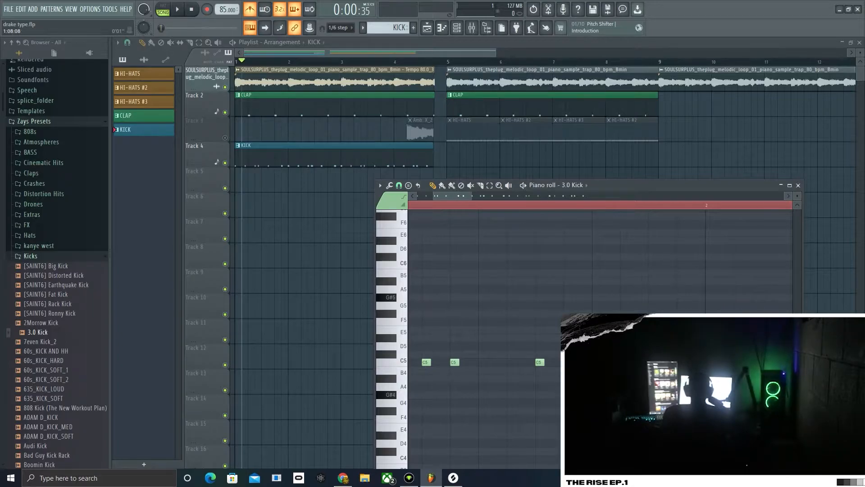
pyautogui.hscroll(2, 499, 225)
pyautogui.hscroll(3, 541, 287)
pyautogui.click(498, 205)
pyautogui.moveTo(490, 197); pyautogui.dragTo(527, 206)
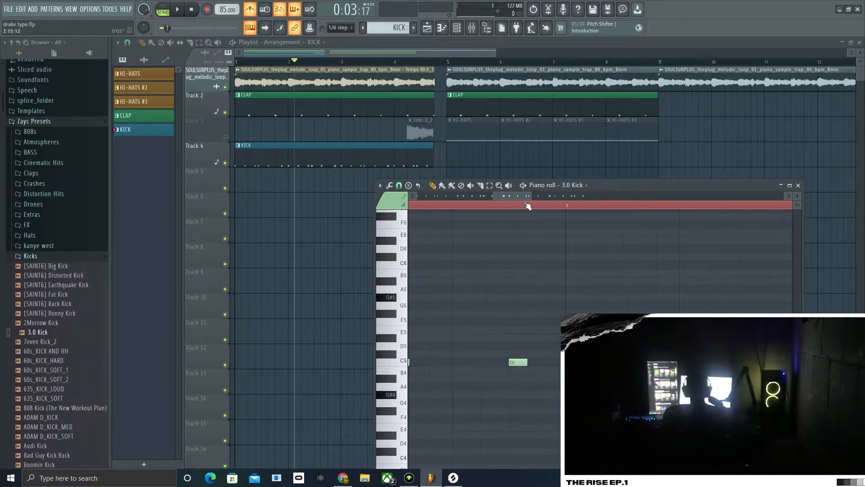
pyautogui.click(789, 185)
pyautogui.scroll(-3, 549, 209)
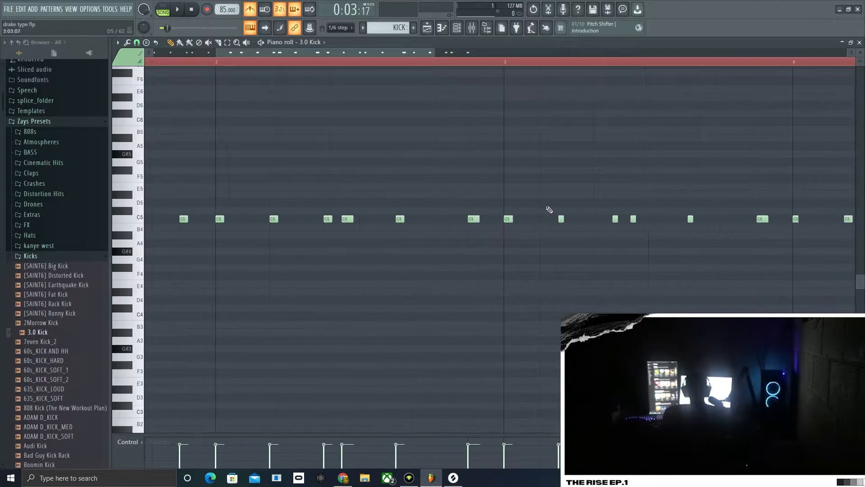
pyautogui.moveTo(687, 219); pyautogui.dragTo(684, 219)
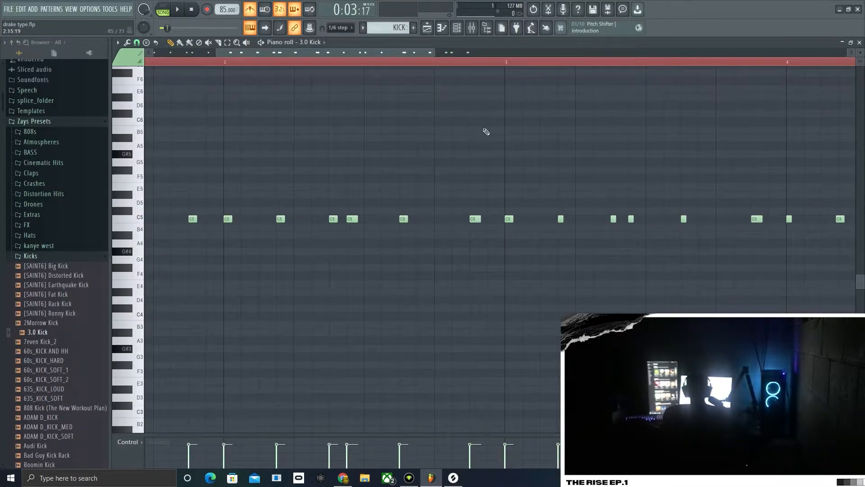
pyautogui.moveTo(374, 55); pyautogui.dragTo(485, 55)
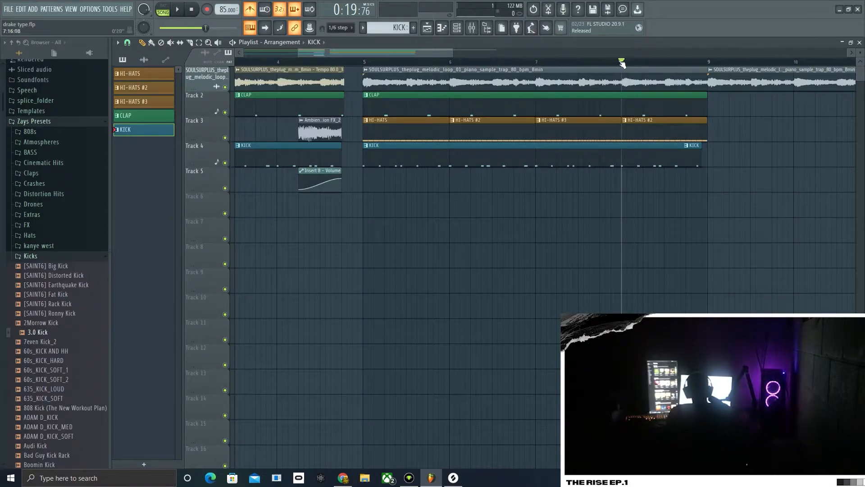
# Step: Play the arrangement from bar 5 to hear the kick together with the claps and hi-hats
pyautogui.moveTo(622, 63); pyautogui.dragTo(363, 63)
pyautogui.press('space')
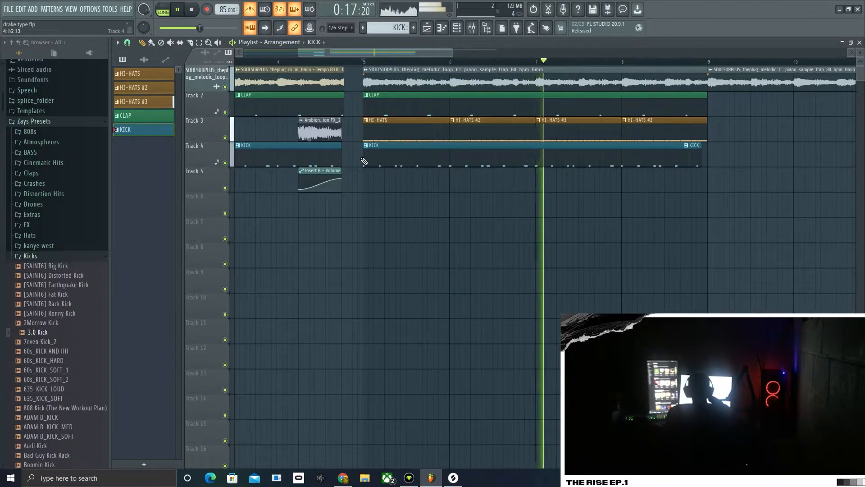
pyautogui.press('space')
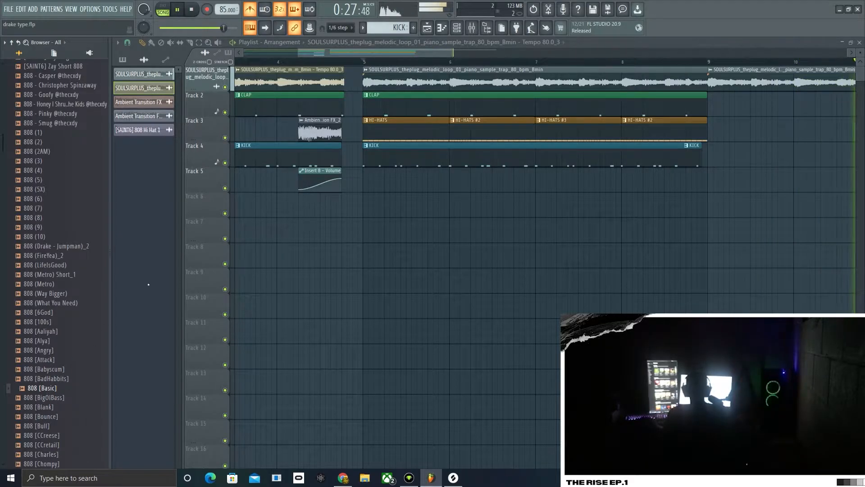
pyautogui.press('space')
# Step: Load the 808 [Basic] sample into the channel rack and try it out over the playing arrangement
pyautogui.click(459, 29)
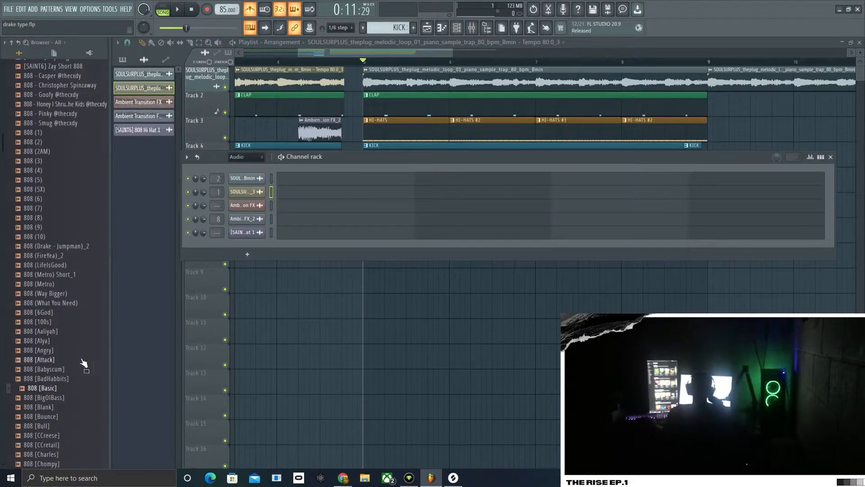
pyautogui.moveTo(59, 390); pyautogui.dragTo(258, 249)
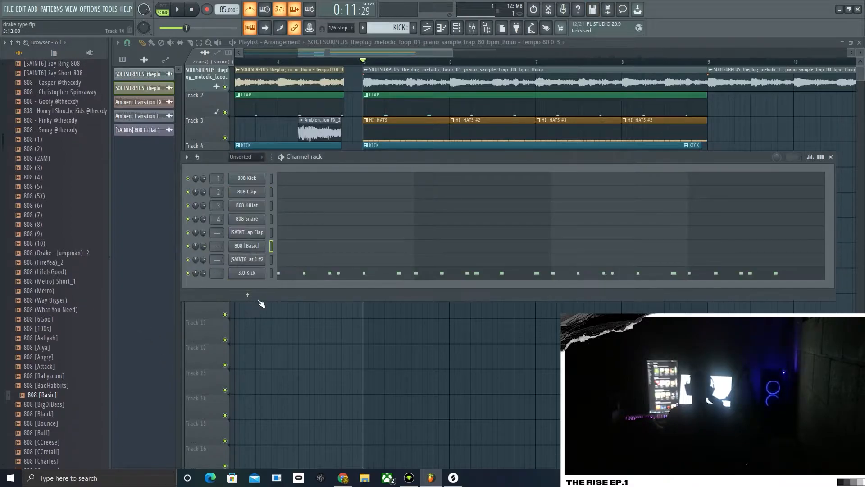
pyautogui.press('space')
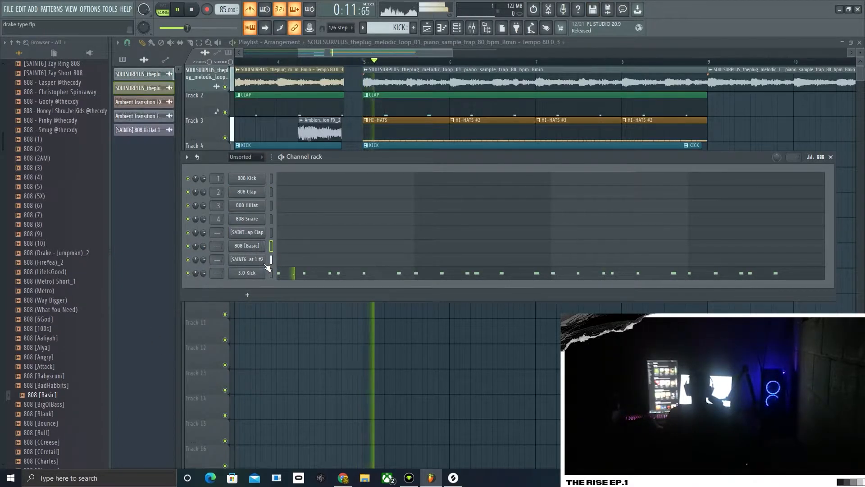
pyautogui.press('space')
pyautogui.press('space')
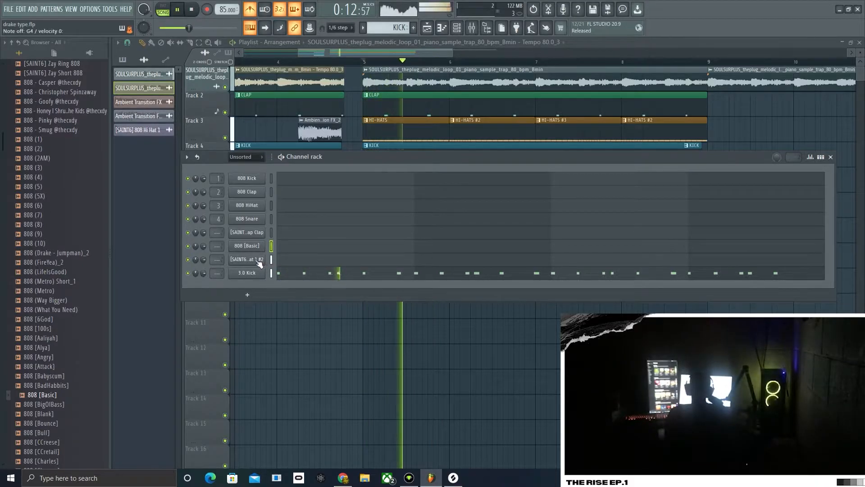
pyautogui.click(178, 10)
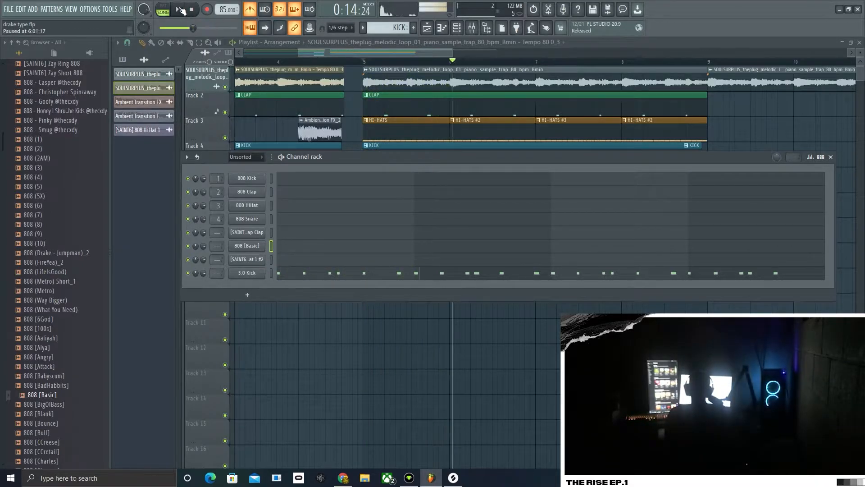
pyautogui.click(180, 10)
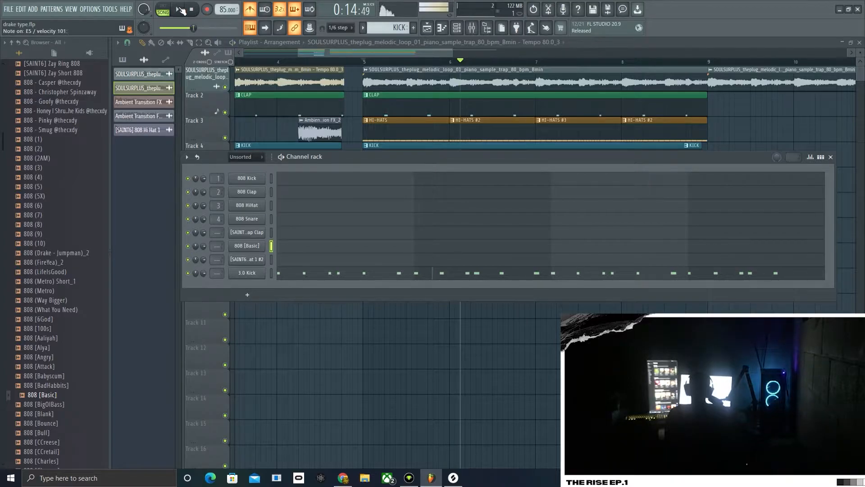
pyautogui.click(180, 9)
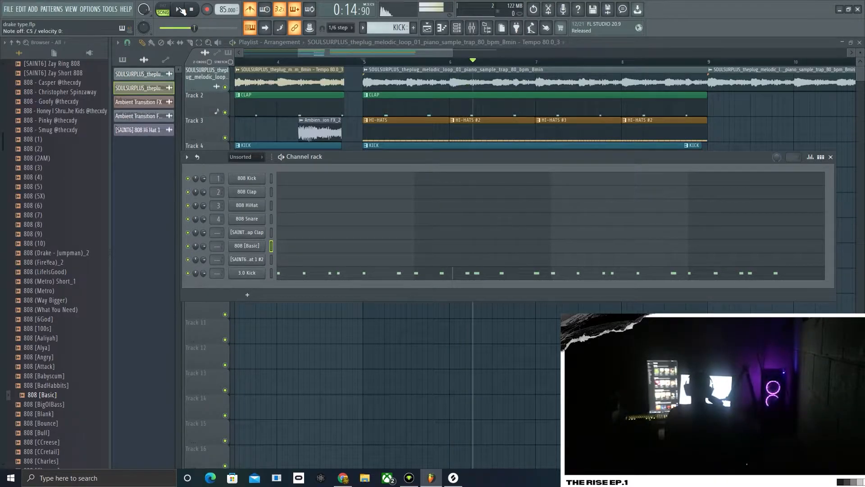
pyautogui.click(180, 9)
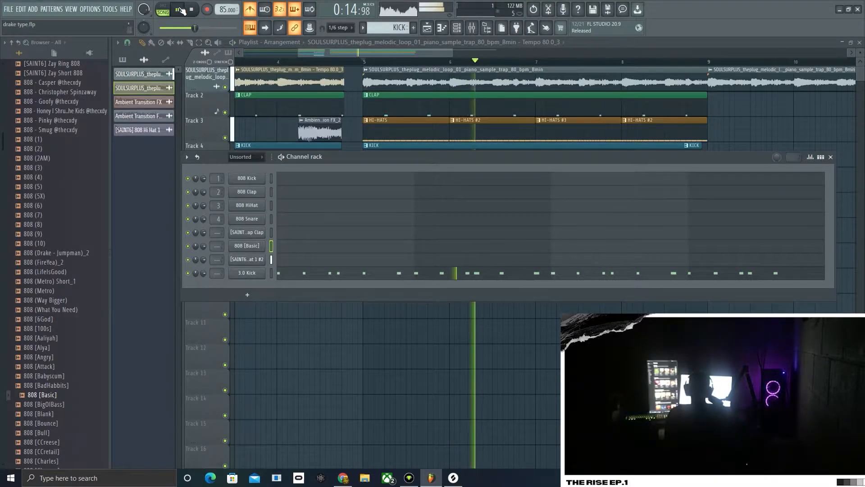
# Step: Audition the 808 [BigOlBass] and 808 [Blank] samples against the arrangement played from bar 5
pyautogui.click(365, 63)
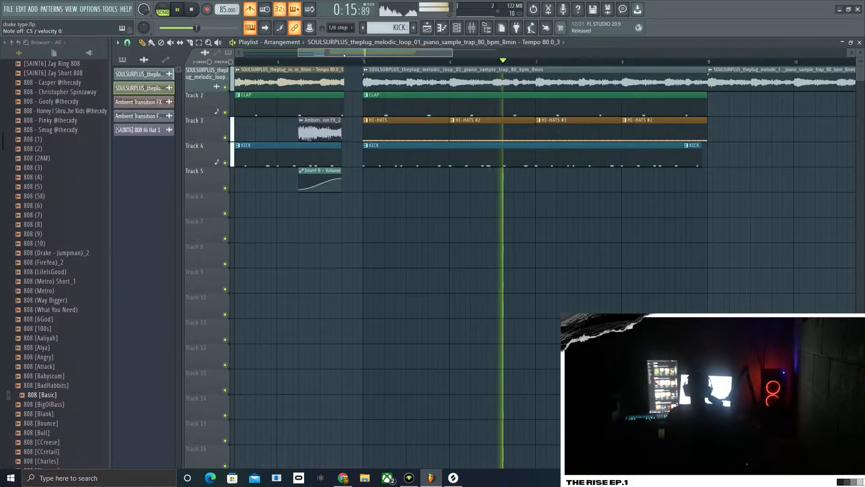
pyautogui.click(181, 10)
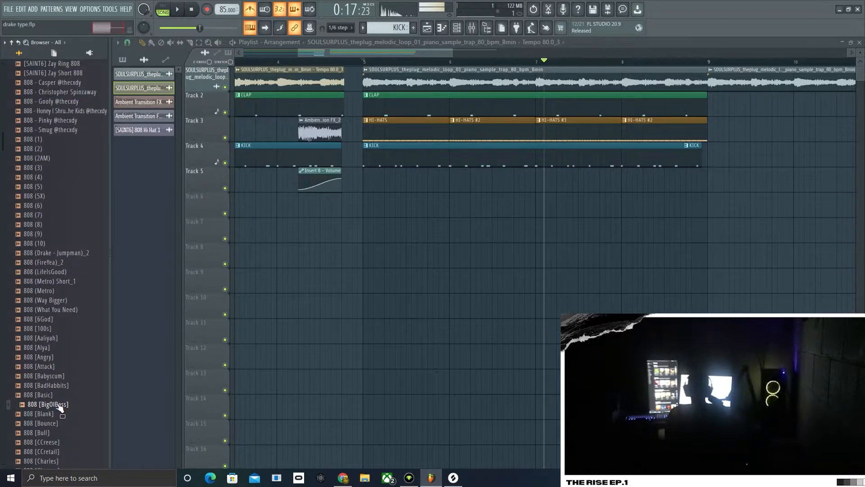
pyautogui.press('space')
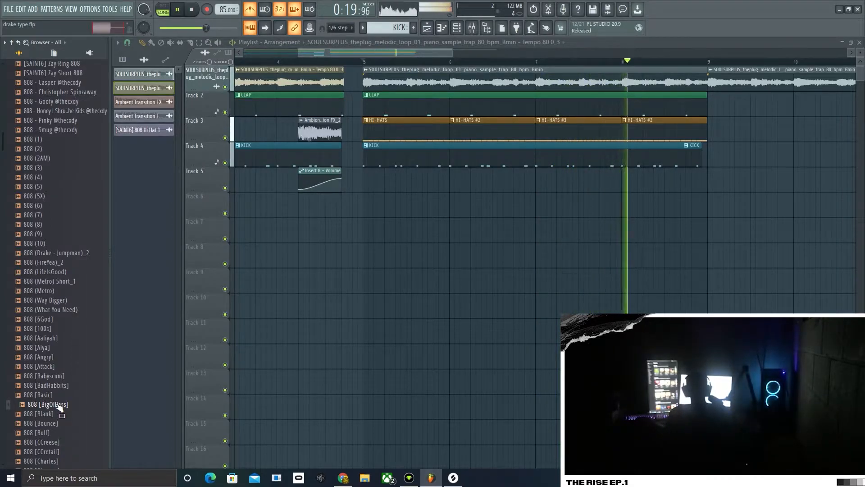
pyautogui.press('space')
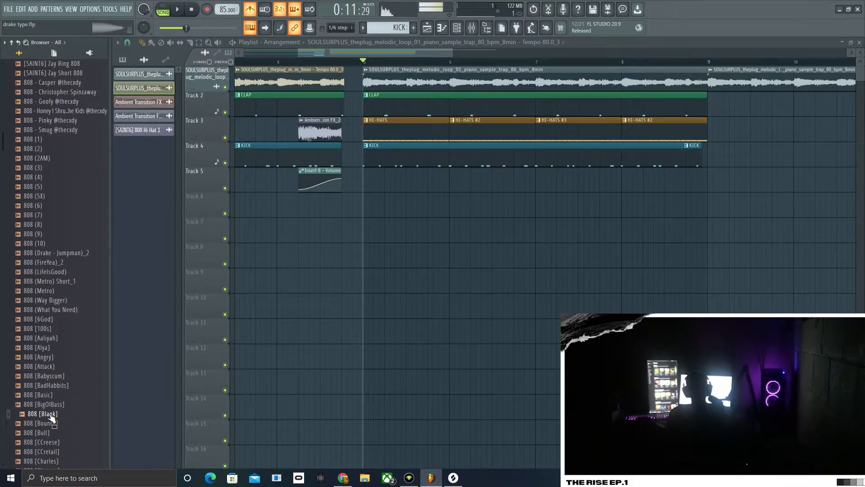
pyautogui.press('space')
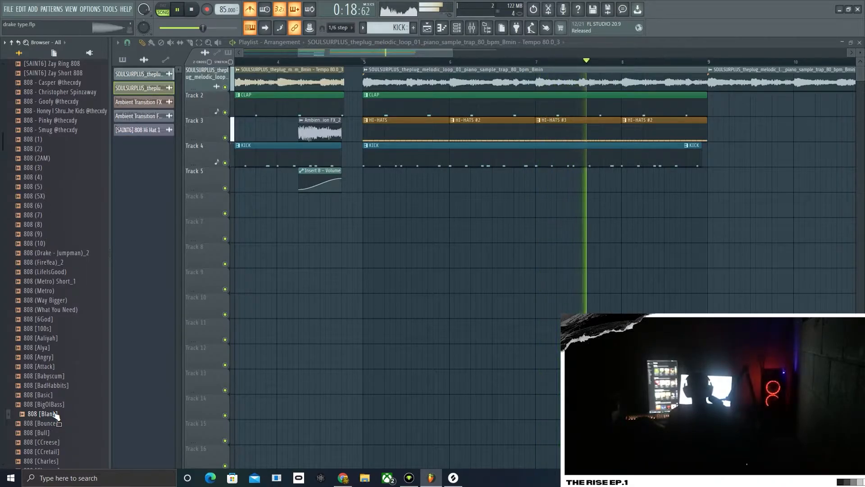
pyautogui.press('space')
# Step: Add the 808 [Blank] sample as a new channel below 3.0 Kick and create an empty pattern after KICK
pyautogui.click(462, 30)
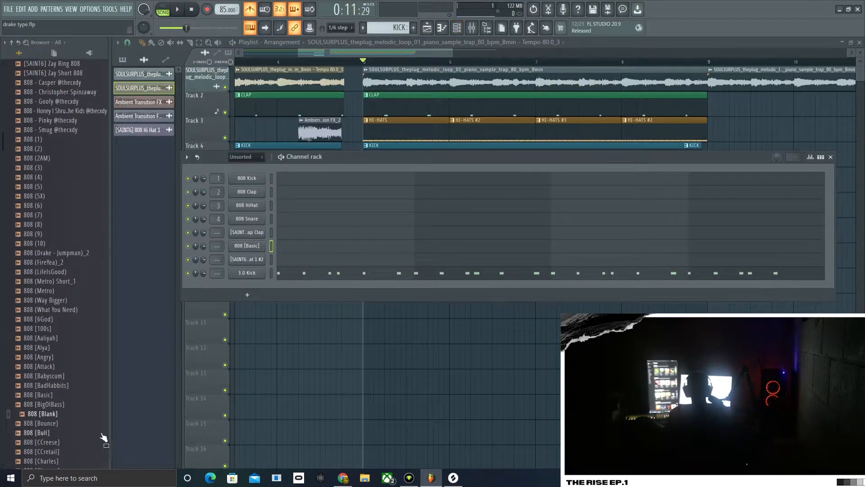
pyautogui.moveTo(64, 415); pyautogui.dragTo(272, 302)
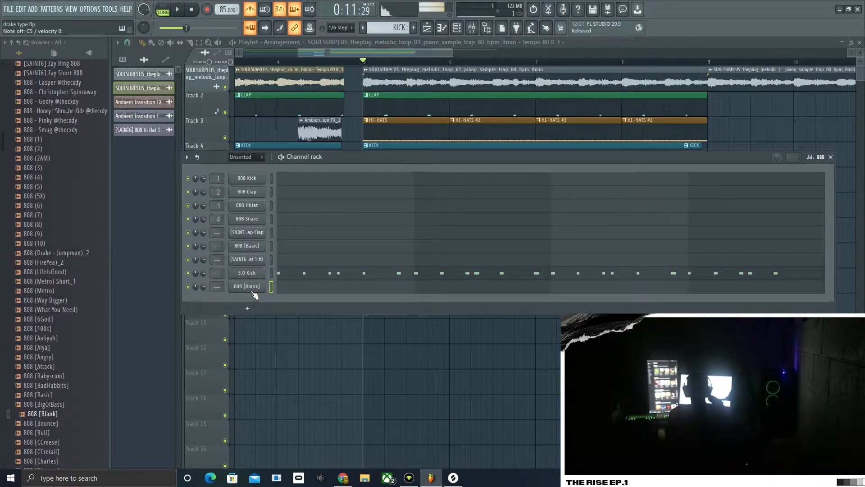
pyautogui.press('KP_Add')
pyautogui.press('KP_Add')
pyautogui.press('KP_Add')
pyautogui.press('F5')
pyautogui.press('F5')
pyautogui.press('KP_Add')
pyautogui.press('F4')
pyautogui.press('Escape')
pyautogui.press('KP_Add')
pyautogui.press('KP_Subtract')
pyautogui.press('KP_Add')
pyautogui.press('F6')
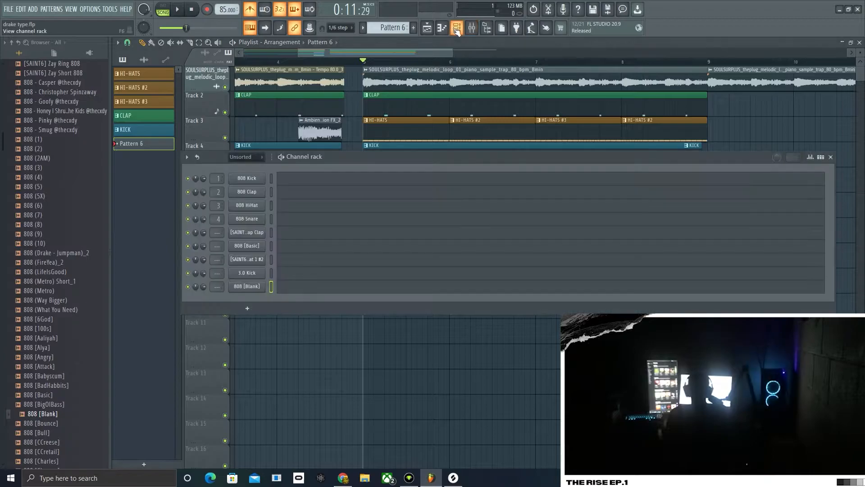
# Step: Open the 808 [Blank] piano roll in the new pattern, and place and delete a trial C5 note at bar 1
pyautogui.rightClick(247, 286)
pyautogui.click(280, 286)
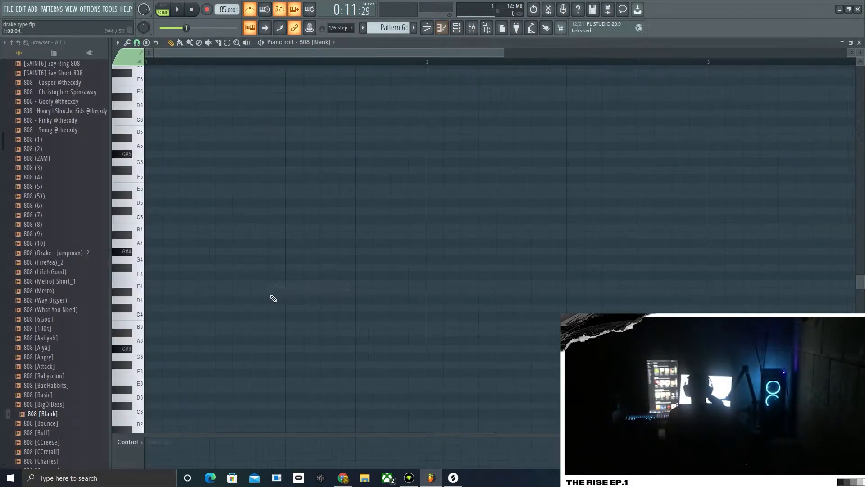
pyautogui.click(147, 220)
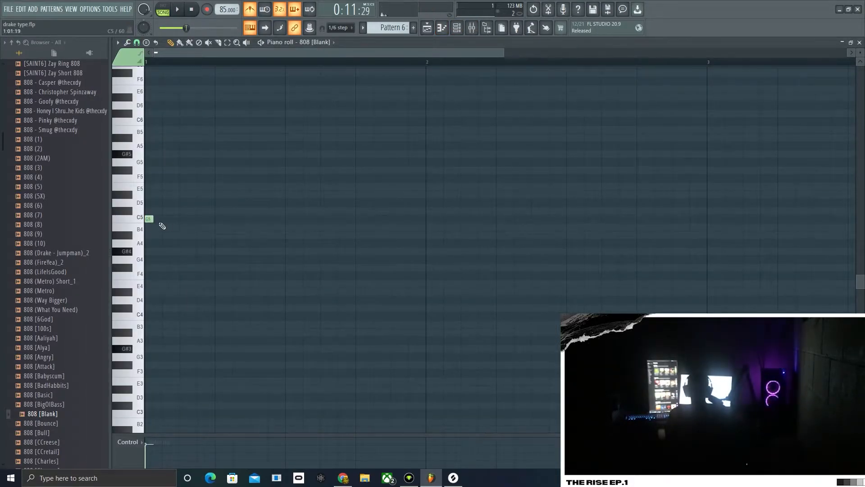
pyautogui.rightClick(207, 224)
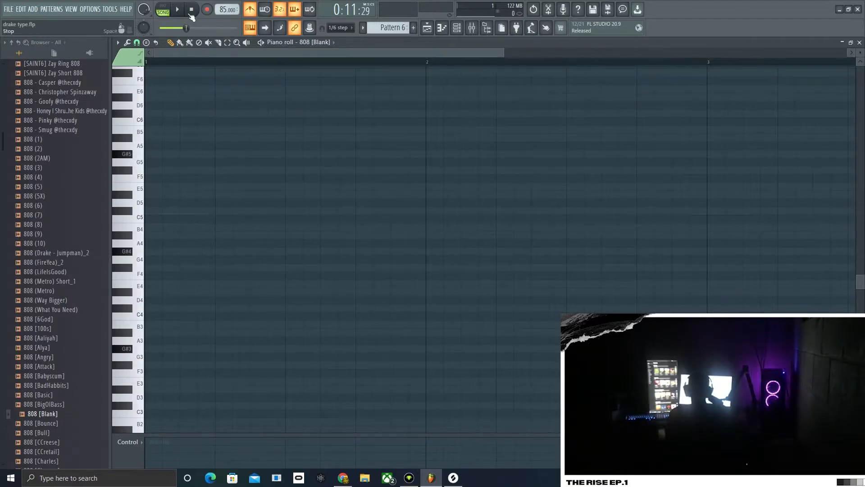
# Step: Switch playback to pattern mode and start a live recording with count-in into the 808 [Blank] pattern
pyautogui.click(168, 10)
pyautogui.click(178, 10)
pyautogui.click(165, 11)
pyautogui.click(166, 13)
pyautogui.press('space')
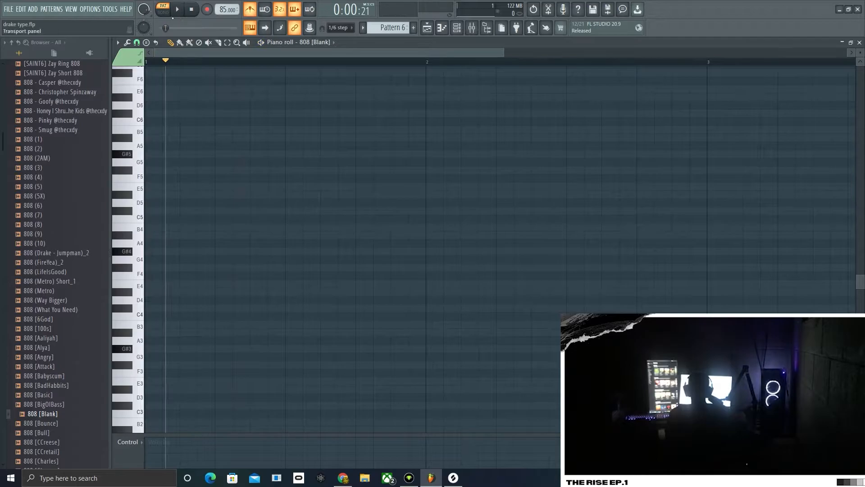
pyautogui.click(178, 10)
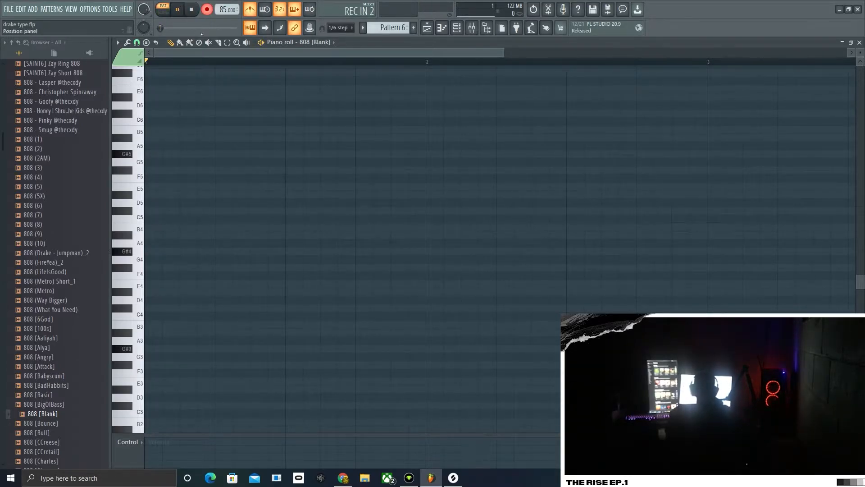
# Step: Record a take of four C5 notes in bar 1, nudge the last three slightly earlier, and play the pattern
pyautogui.press('q')
pyautogui.press('q')
pyautogui.press('q')
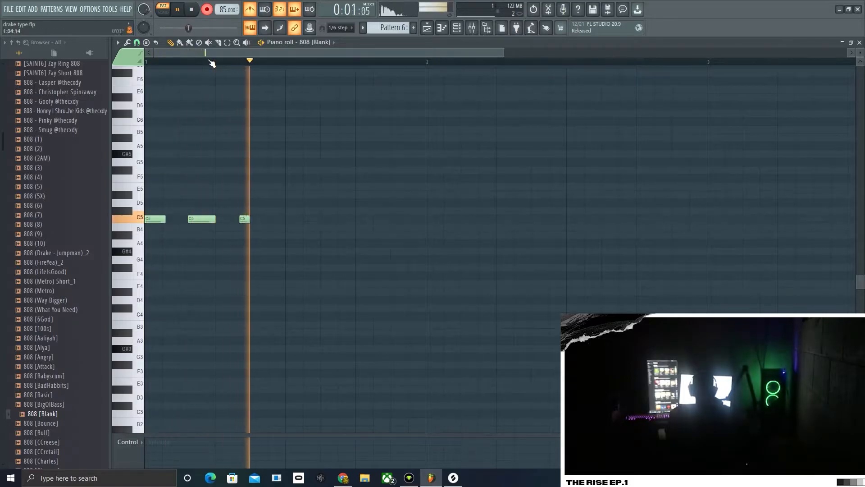
pyautogui.press('q')
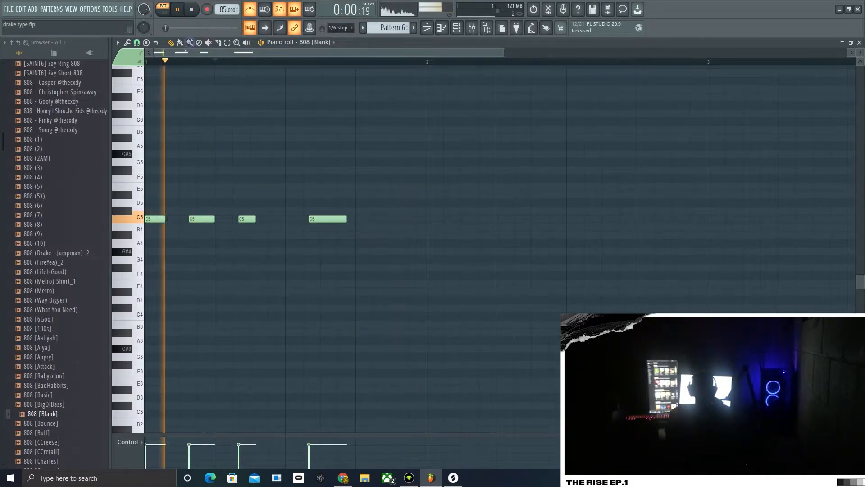
pyautogui.press('space')
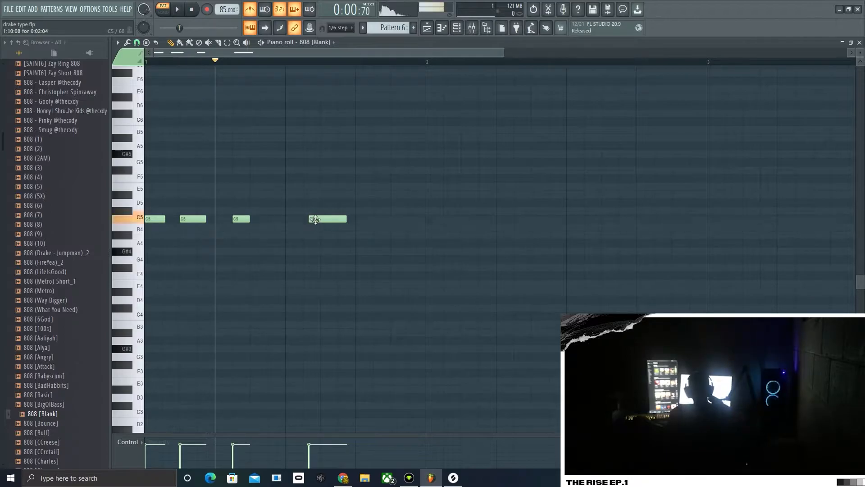
pyautogui.press('space')
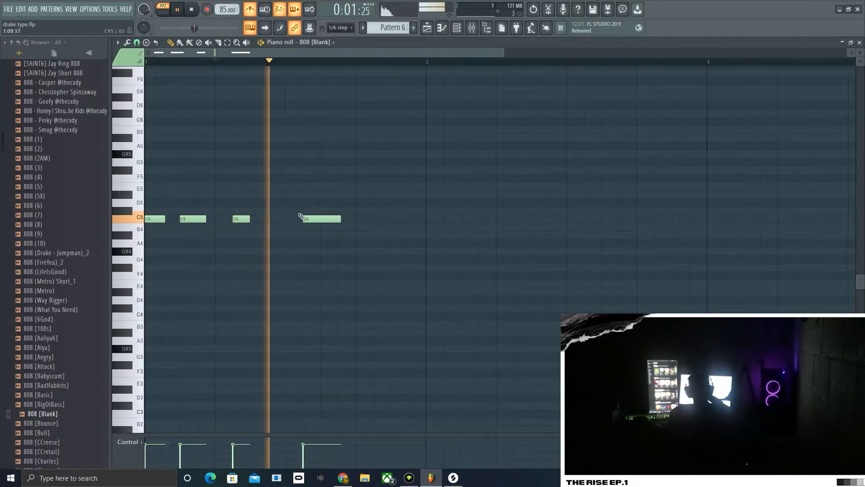
pyautogui.press('space')
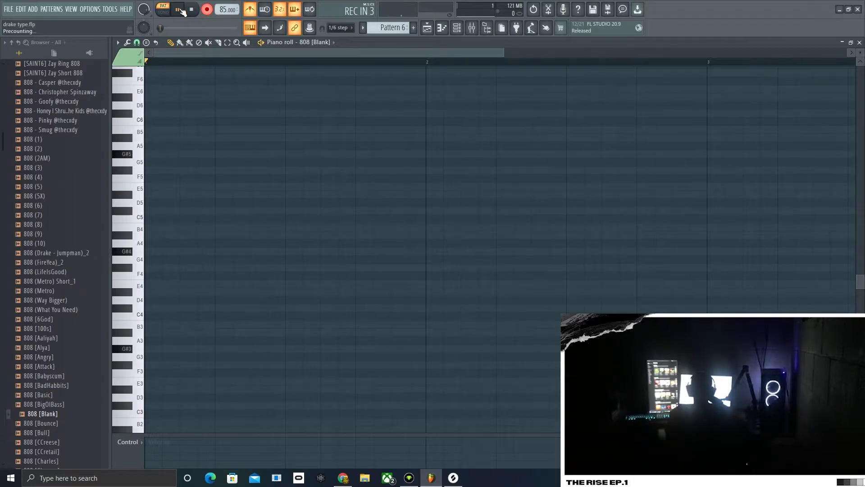
# Step: Record a fresh take of four C5 notes across bar 1, holding the last one longest, and play it back
pyautogui.press('z')
pyautogui.press('z')
pyautogui.press('z')
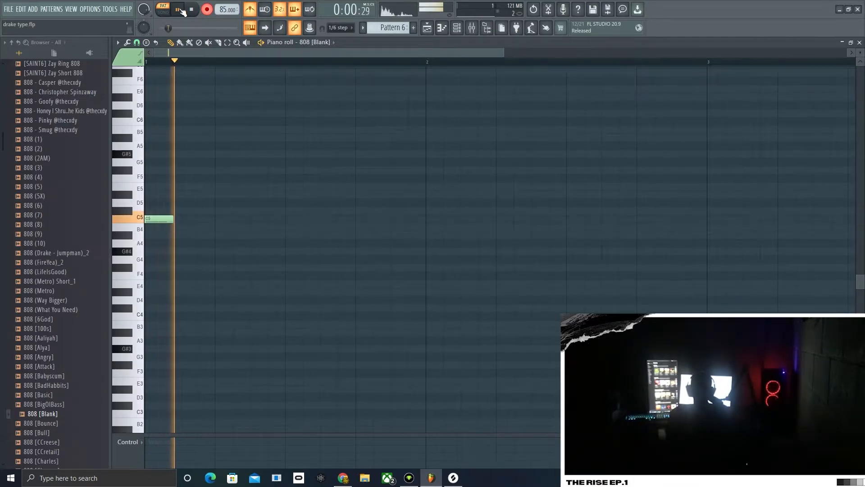
pyautogui.press('z')
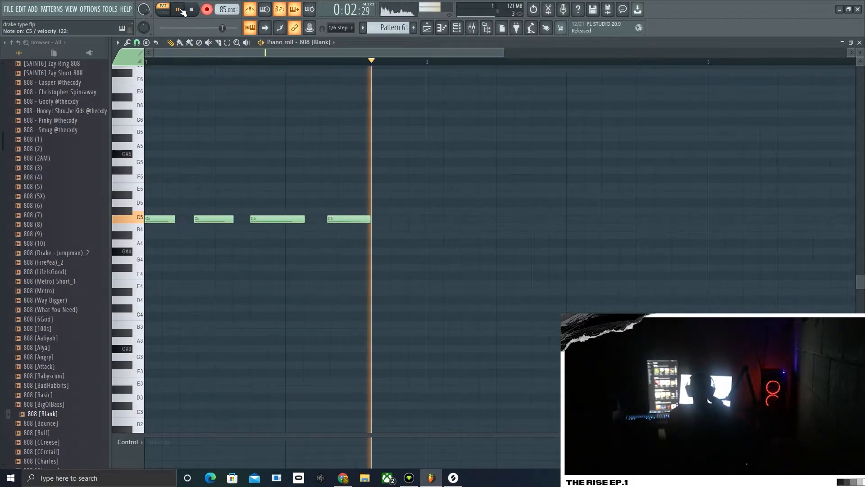
pyautogui.click(181, 10)
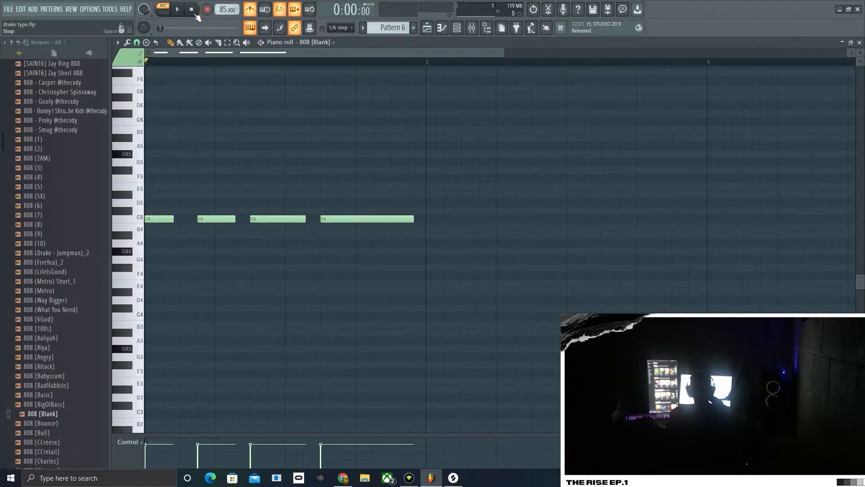
pyautogui.press('space')
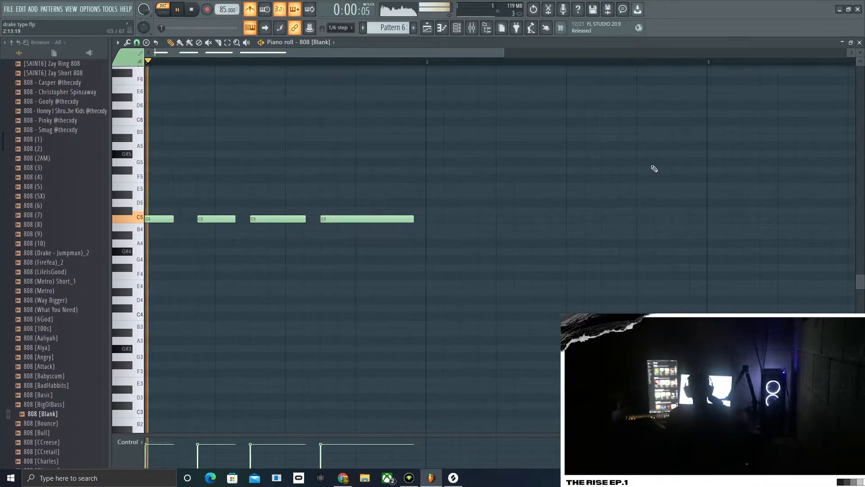
pyautogui.click(430, 244)
pyautogui.rightClick(433, 244)
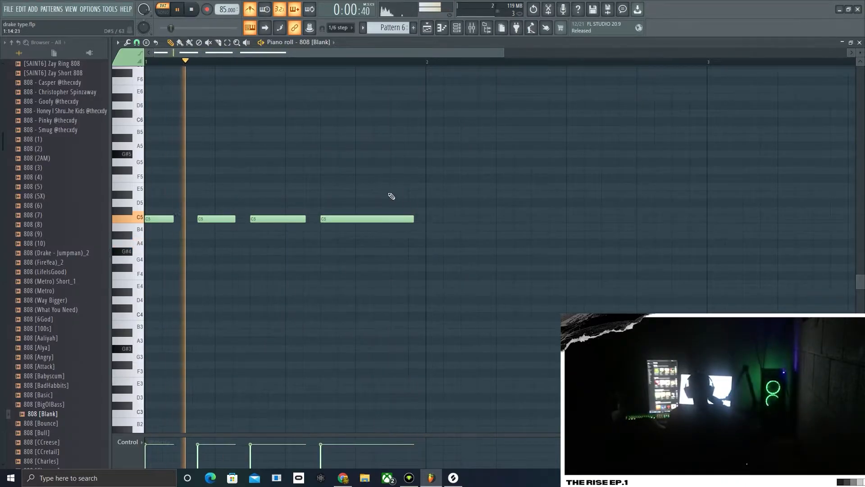
# Step: Place Pattern 6 on Track 5 at bar 5 of the playlist in song mode and rename the pattern 808s
pyautogui.click(859, 43)
pyautogui.click(831, 157)
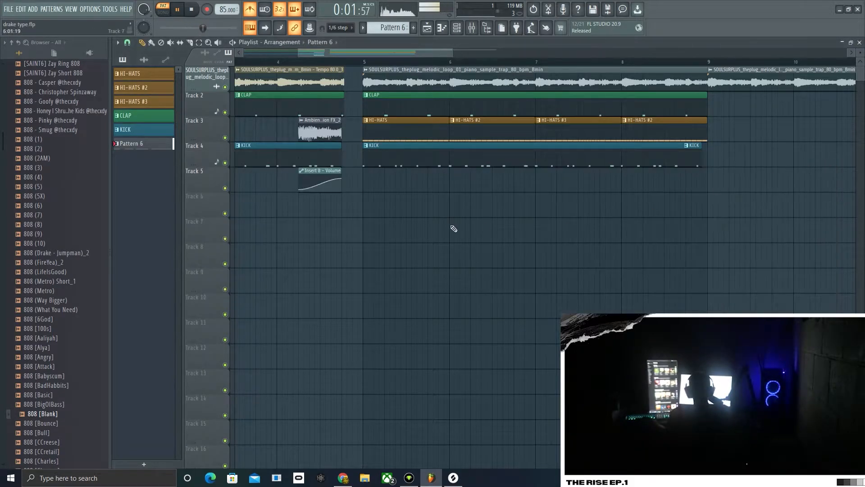
pyautogui.moveTo(350, 191); pyautogui.dragTo(362, 190)
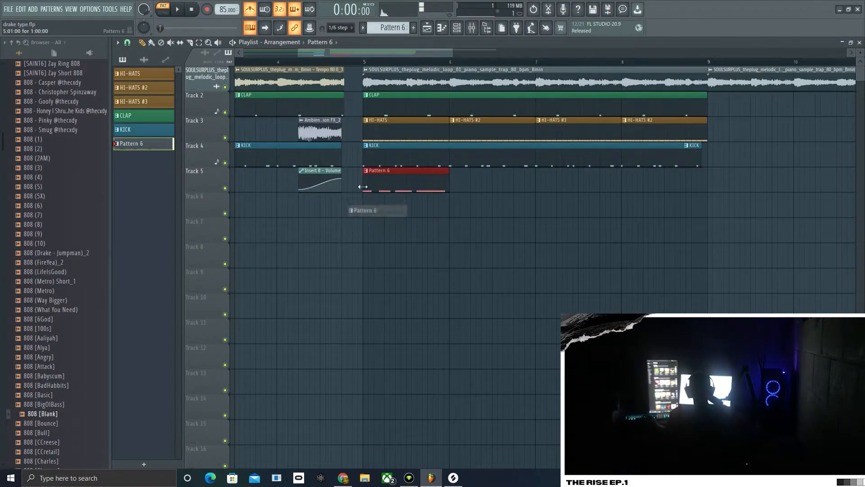
pyautogui.press('space')
pyautogui.click(364, 63)
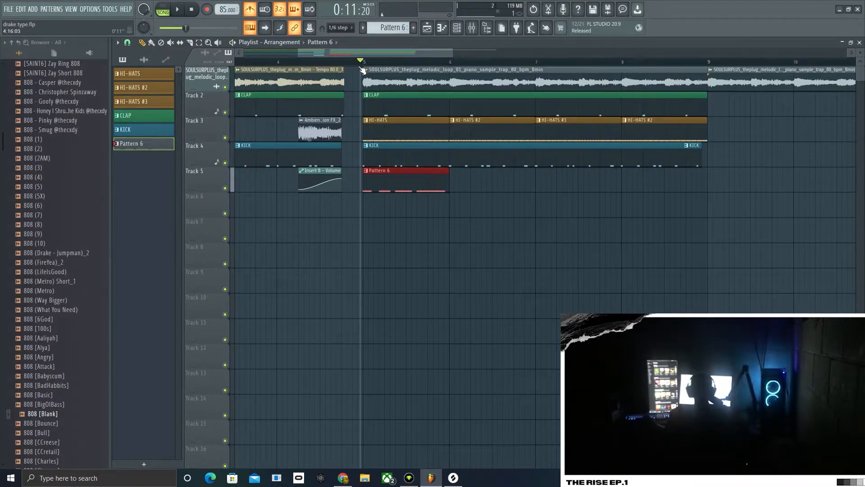
pyautogui.rightClick(158, 148)
pyautogui.click(185, 191)
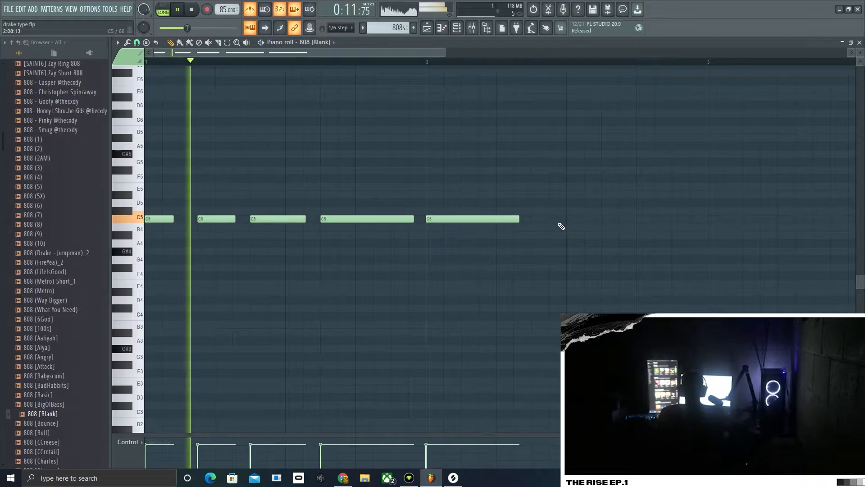
# Step: Try a second long C5 note in bar 2, and delete both long notes from that bar
pyautogui.click(534, 220)
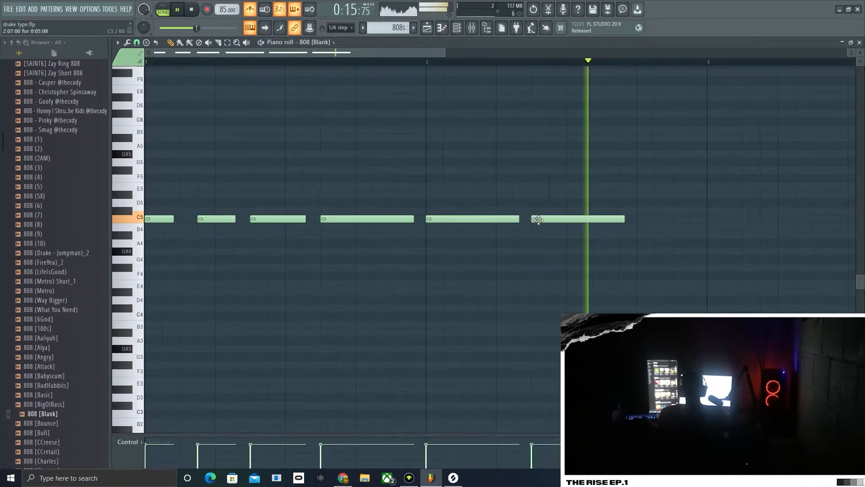
pyautogui.rightClick(537, 220)
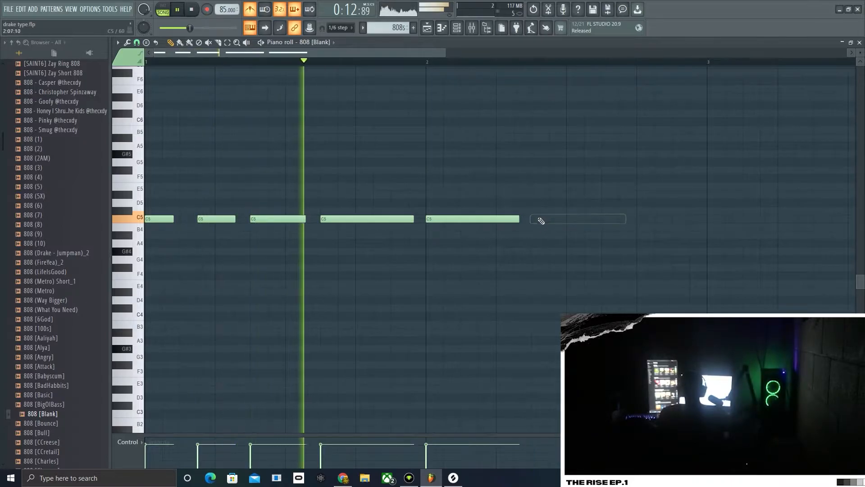
pyautogui.rightClick(480, 220)
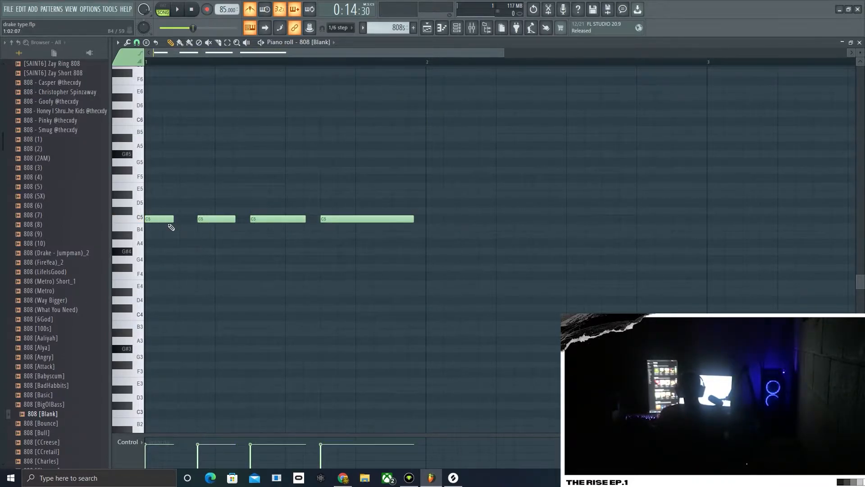
# Step: Copy the first two C5 notes of bar 1 to the start of bar 2 and play the arrangement
pyautogui.moveTo(207, 167); pyautogui.dragTo(145, 247)
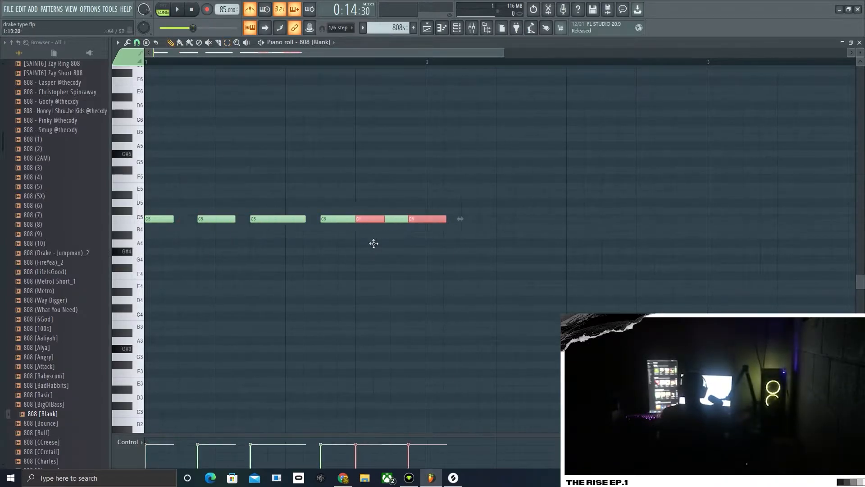
pyautogui.press('space')
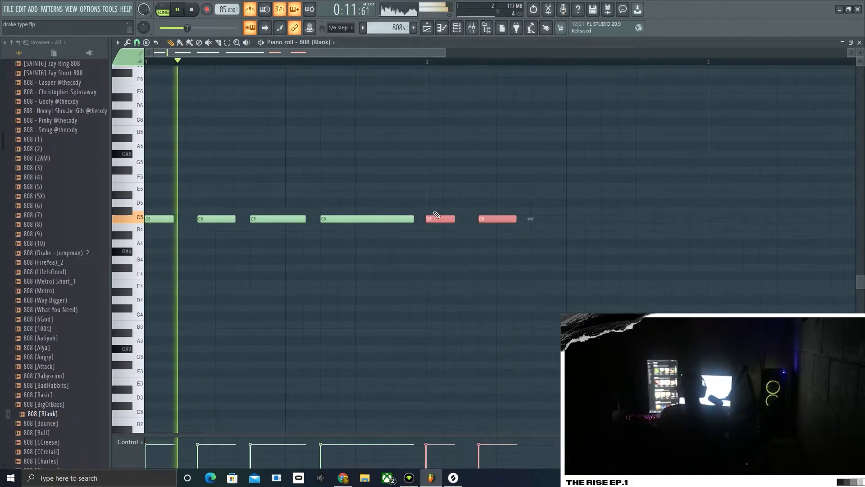
pyautogui.click(471, 259)
pyautogui.rightClick(472, 260)
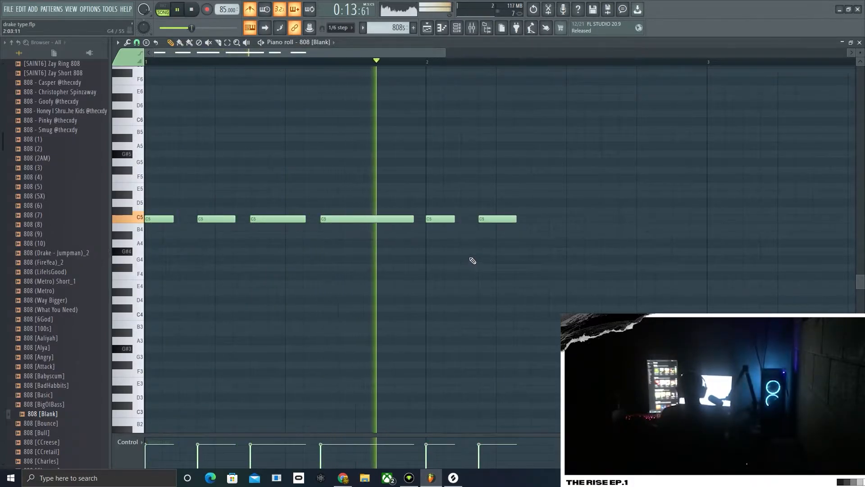
pyautogui.click(568, 218)
pyautogui.rightClick(578, 220)
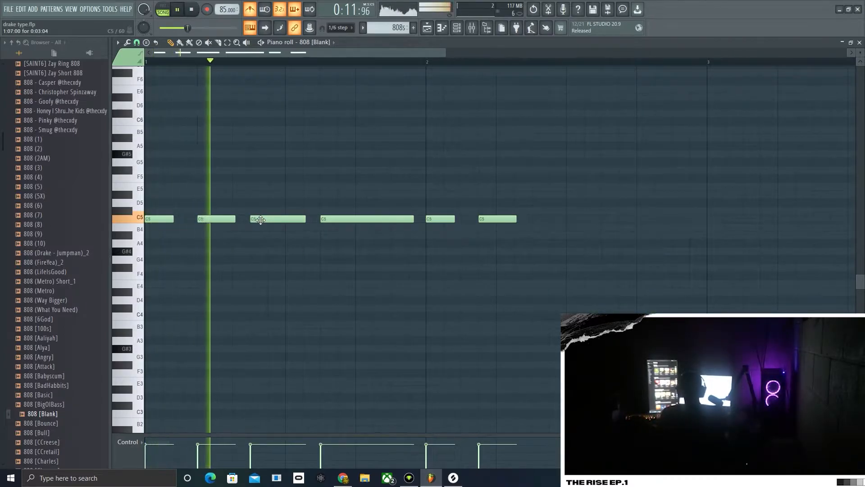
# Step: Add a third C5 note at step 7 of bar 2, matching the length of bar 1's third note, and play it
pyautogui.click(498, 219)
pyautogui.moveTo(516, 227); pyautogui.dragTo(549, 218)
pyautogui.press('space')
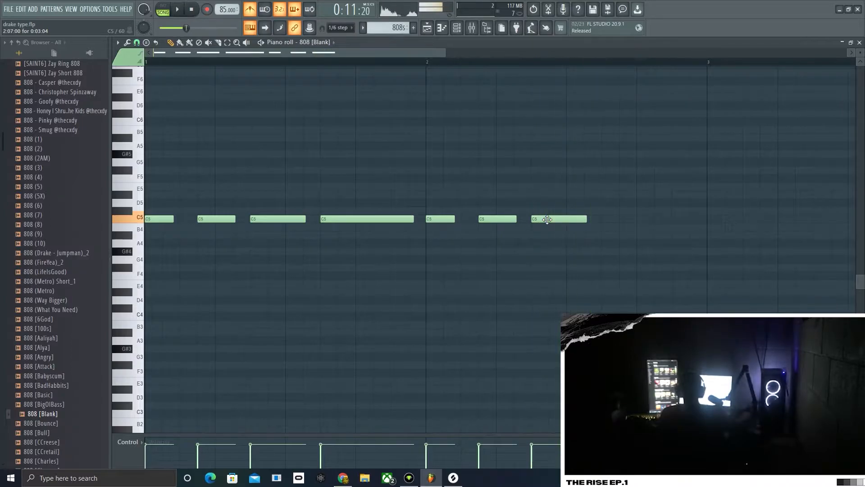
pyautogui.press('space')
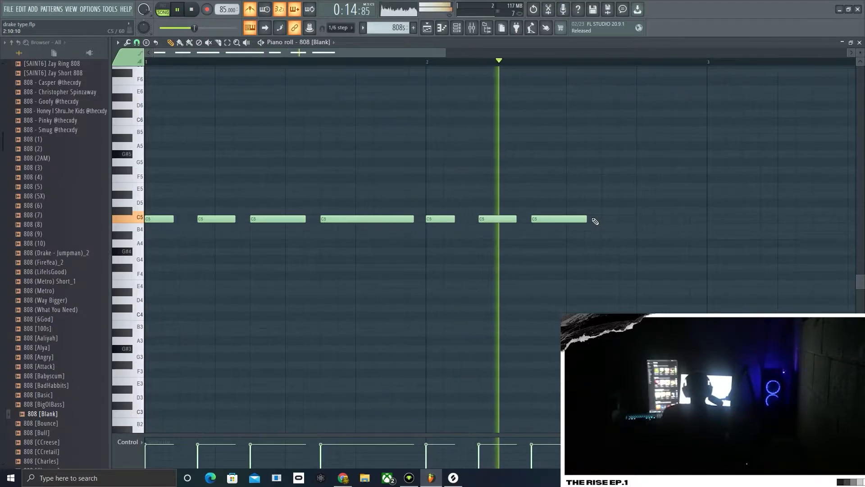
# Step: Try an A#4 note at step 13 of bar 2 and delete it
pyautogui.click(638, 236)
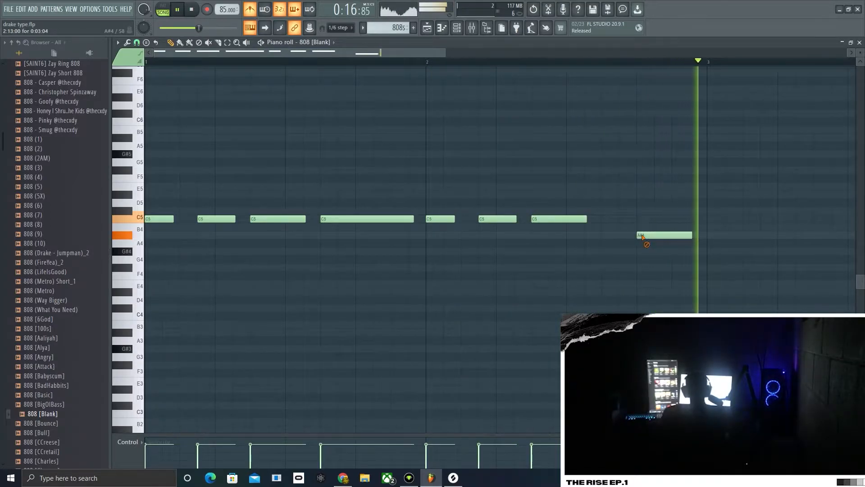
pyautogui.rightClick(642, 235)
pyautogui.press('space')
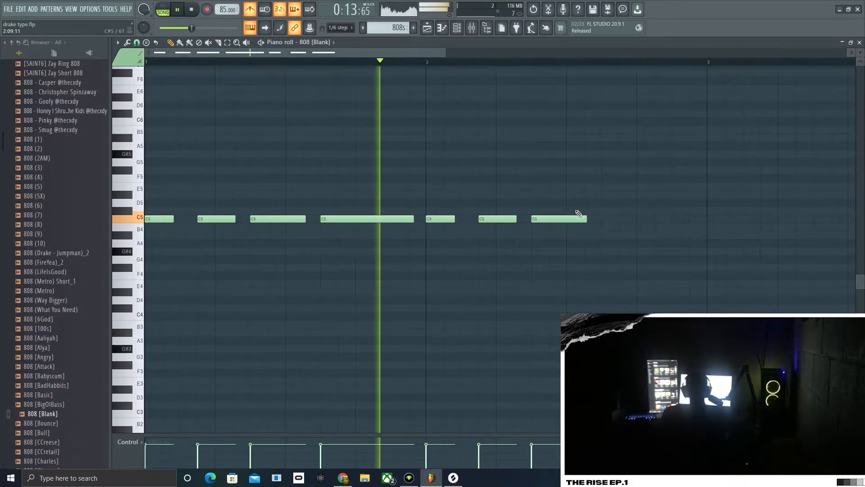
# Step: Add short G5, A#5 and C6 notes at steps 11, 13 and 15 of bar 2 and play the arrangement
pyautogui.click(605, 163)
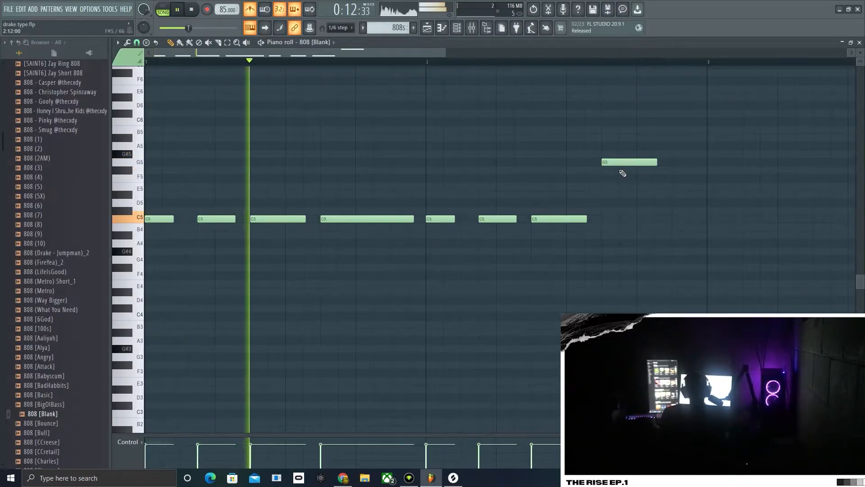
pyautogui.click(640, 145)
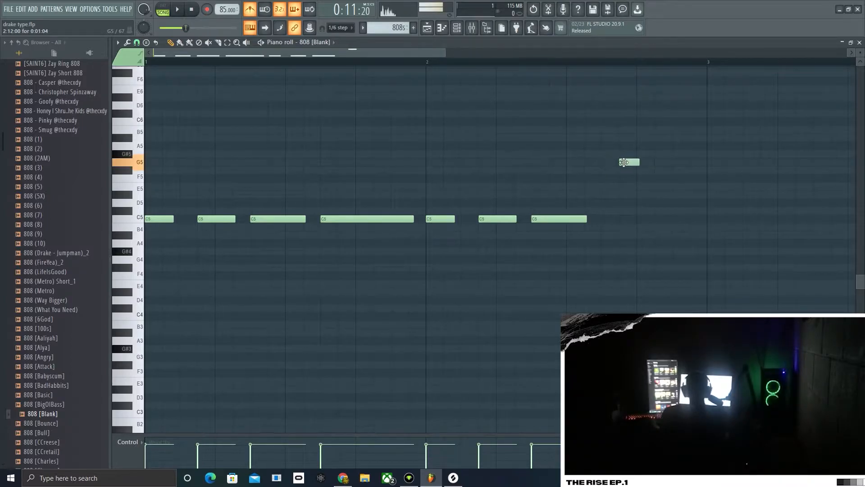
pyautogui.click(676, 121)
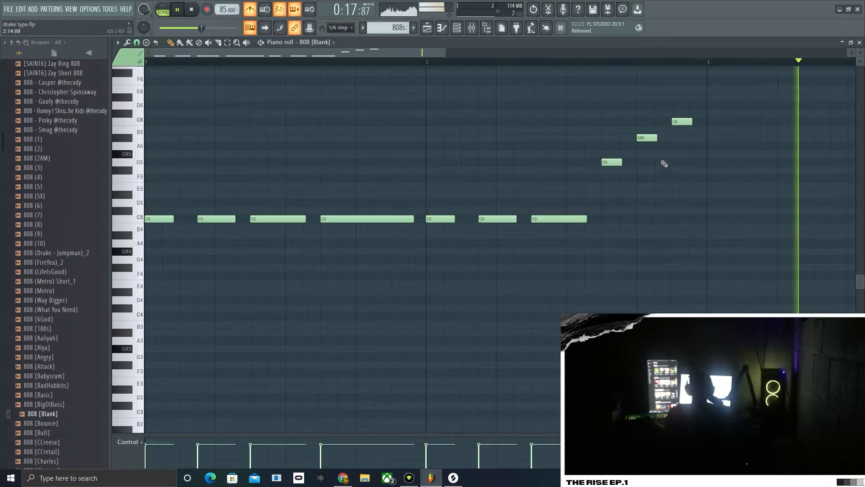
pyautogui.press('space')
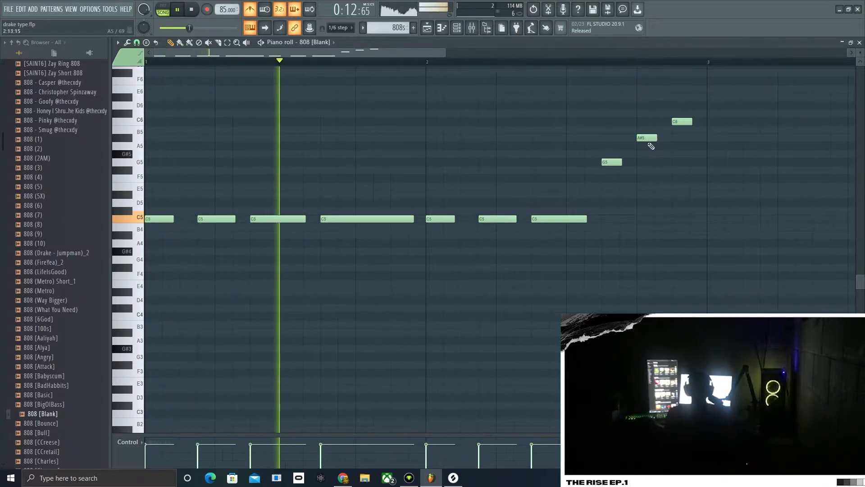
# Step: Raise the A#5 note to F6, and shift the three short notes at the end of bar 2 up an octave
pyautogui.moveTo(651, 145); pyautogui.dragTo(651, 89)
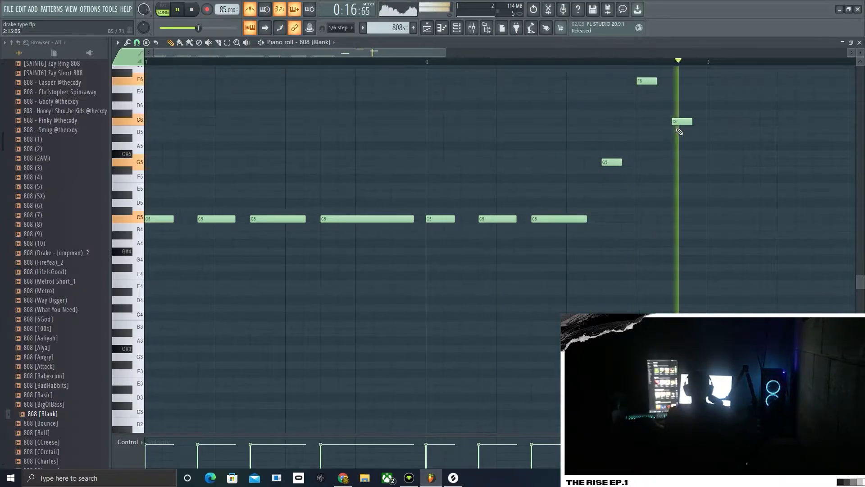
pyautogui.scroll(4, 631, 209)
pyautogui.press('space')
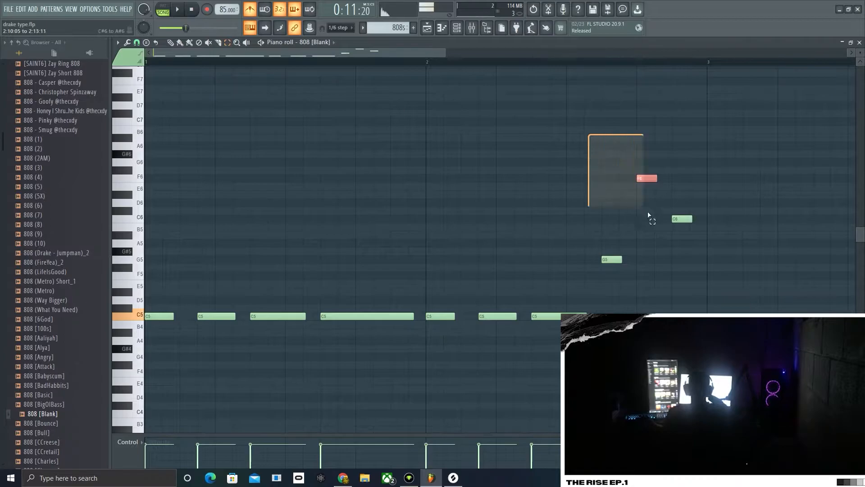
pyautogui.moveTo(642, 202); pyautogui.dragTo(690, 276)
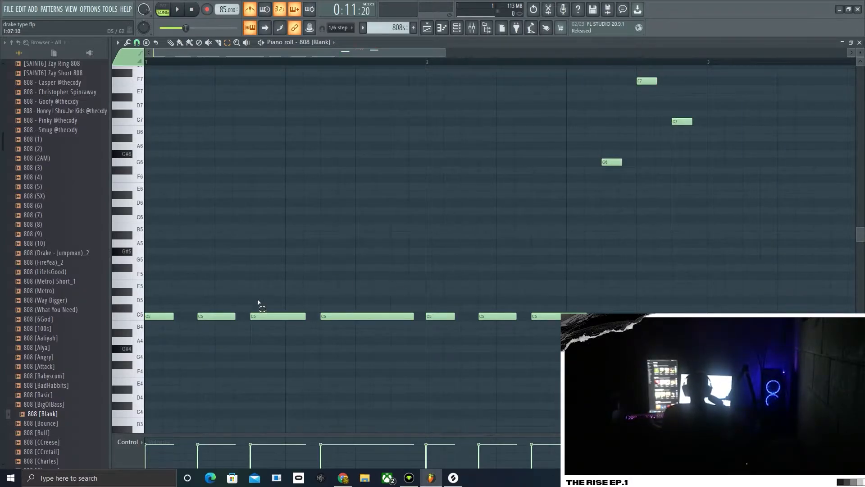
# Step: Copy bar 1's four C5 notes into bar 3 at the same positions and play the arrangement
pyautogui.moveTo(406, 282); pyautogui.dragTo(10, 432)
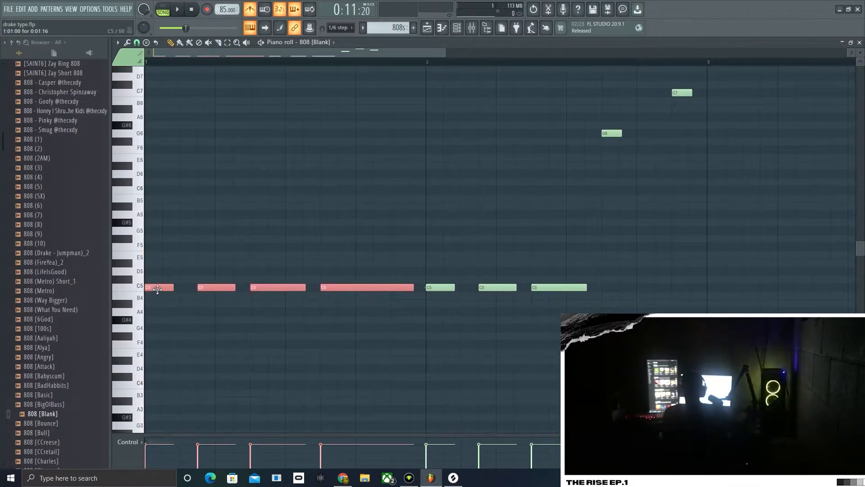
pyautogui.moveTo(209, 320); pyautogui.dragTo(603, 299)
pyautogui.keyDown('ctrl'); pyautogui.click(718, 301); pyautogui.keyUp('ctrl')
pyautogui.scroll(-3, 699, 314)
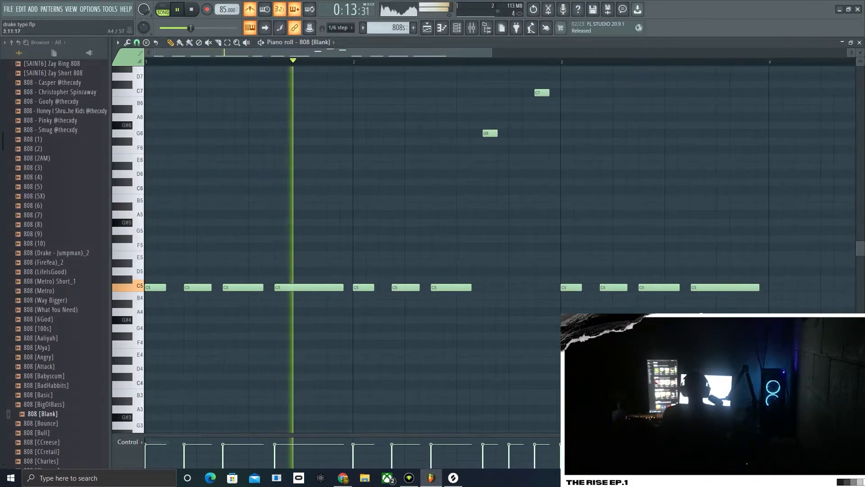
pyautogui.scroll(5, 674, 293)
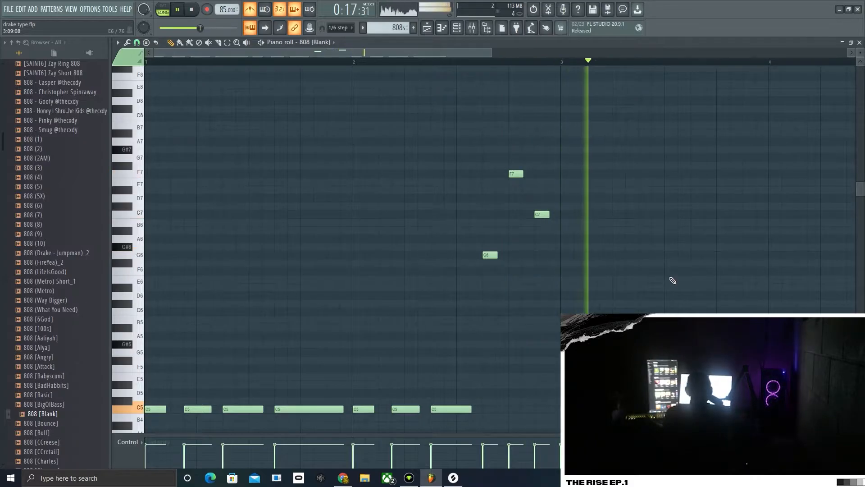
pyautogui.scroll(-2, 676, 278)
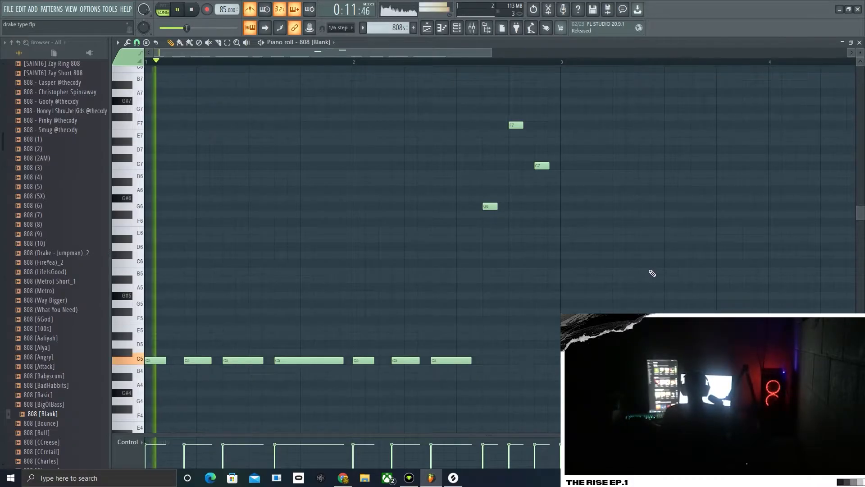
pyautogui.scroll(-3, 655, 279)
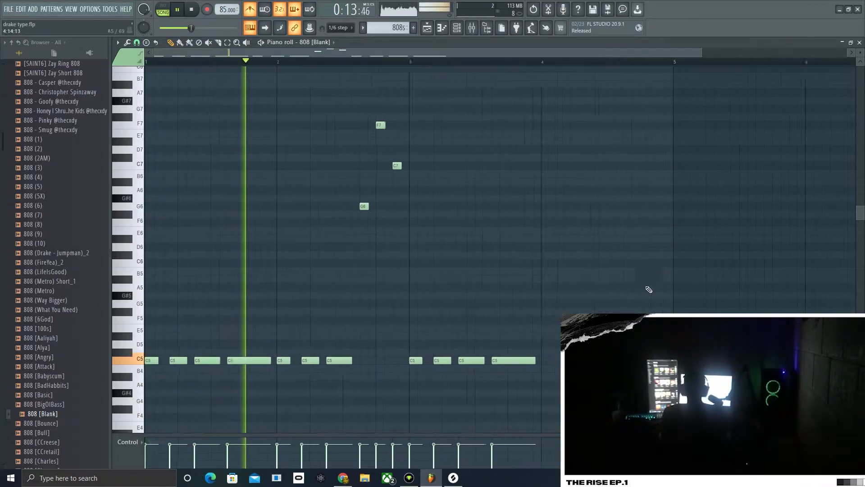
pyautogui.click(227, 42)
pyautogui.moveTo(359, 348); pyautogui.dragTo(238, 380)
pyautogui.moveTo(293, 324); pyautogui.dragTo(325, 380)
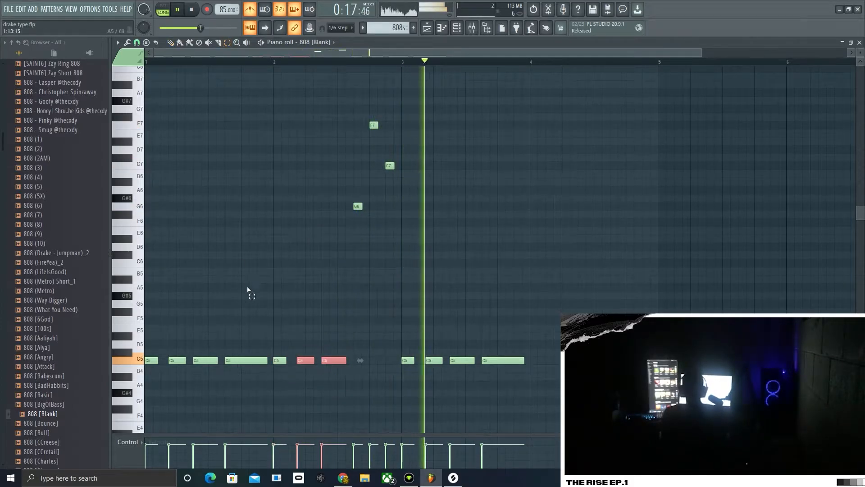
pyautogui.click(171, 42)
pyautogui.moveTo(284, 361)
pyautogui.mouseDown()
pyautogui.moveTo(357, 358)
pyautogui.moveTo(311, 319)
pyautogui.mouseUp()
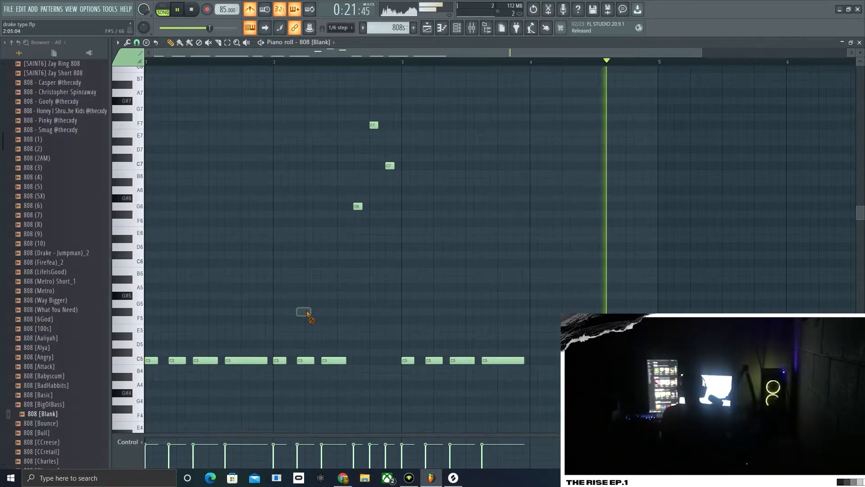
pyautogui.press('space')
pyautogui.click(227, 43)
pyautogui.moveTo(346, 341); pyautogui.dragTo(266, 384)
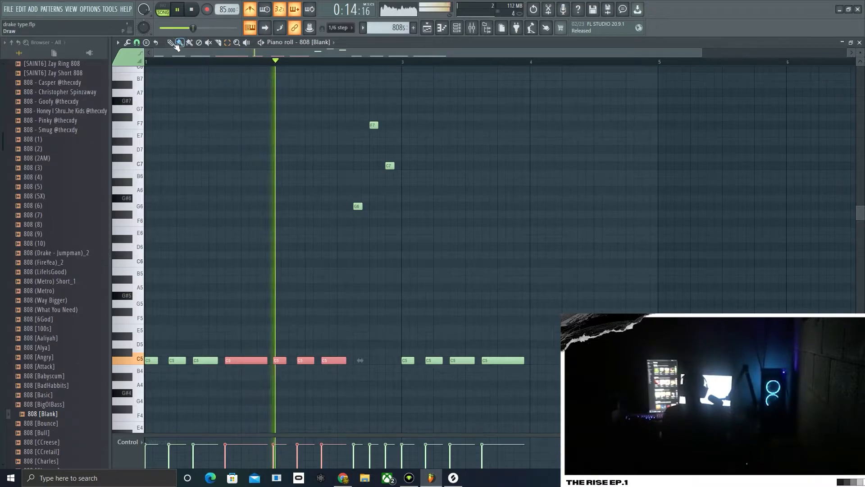
pyautogui.moveTo(279, 360)
pyautogui.mouseDown()
pyautogui.moveTo(603, 352)
pyautogui.moveTo(586, 312)
pyautogui.mouseUp()
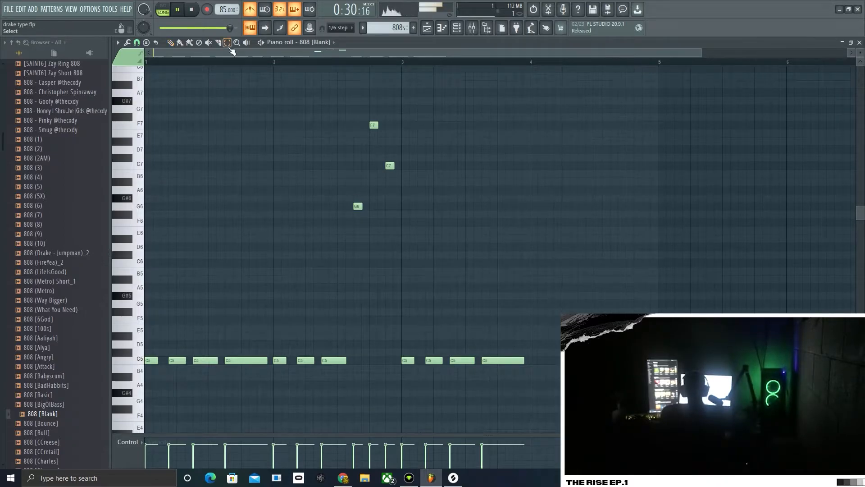
# Step: Duplicate bar 3's four C5 notes into bar 4 with the same rhythm and lengths during playback
pyautogui.moveTo(400, 332); pyautogui.dragTo(520, 397)
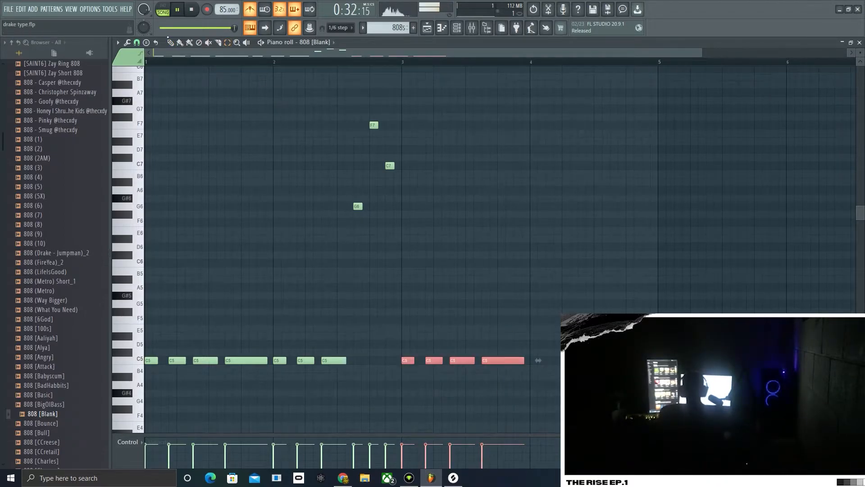
pyautogui.press('space')
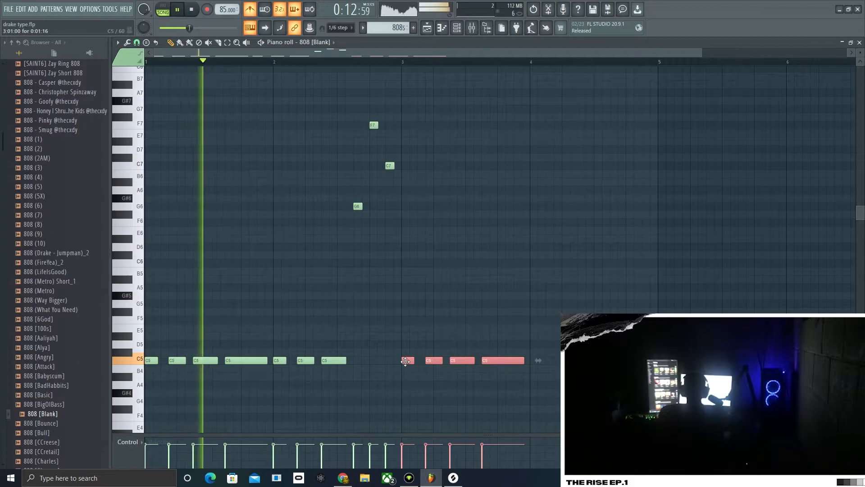
pyautogui.hotkey('ctrl', 'b')
pyautogui.moveTo(550, 371); pyautogui.dragTo(537, 371)
pyautogui.click(563, 295)
pyautogui.rightClick(565, 297)
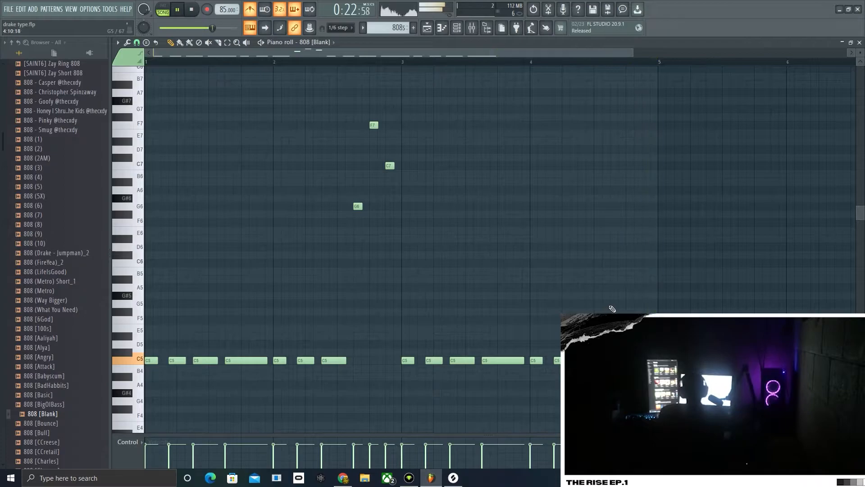
pyautogui.scroll(-2, 627, 307)
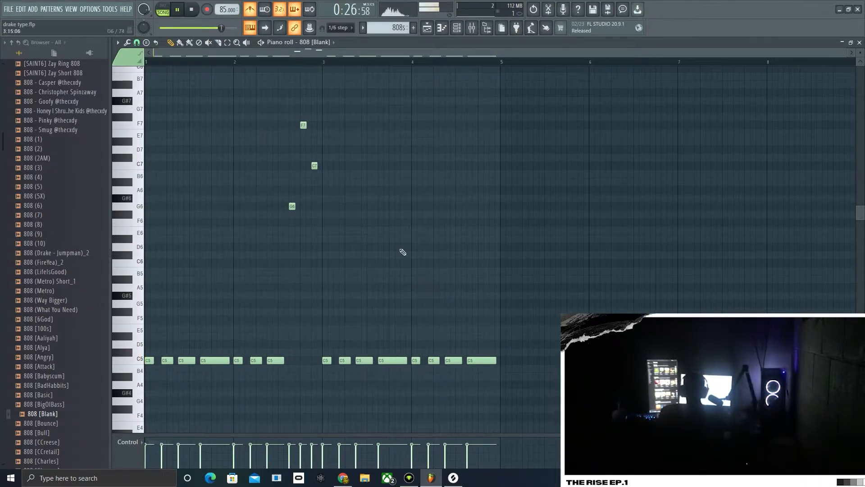
# Step: Shrink the piano roll to check the 808s clip against the other tracks during playback, and maximize it again
pyautogui.click(850, 43)
pyautogui.moveTo(677, 178); pyautogui.dragTo(607, 265)
pyautogui.press('space')
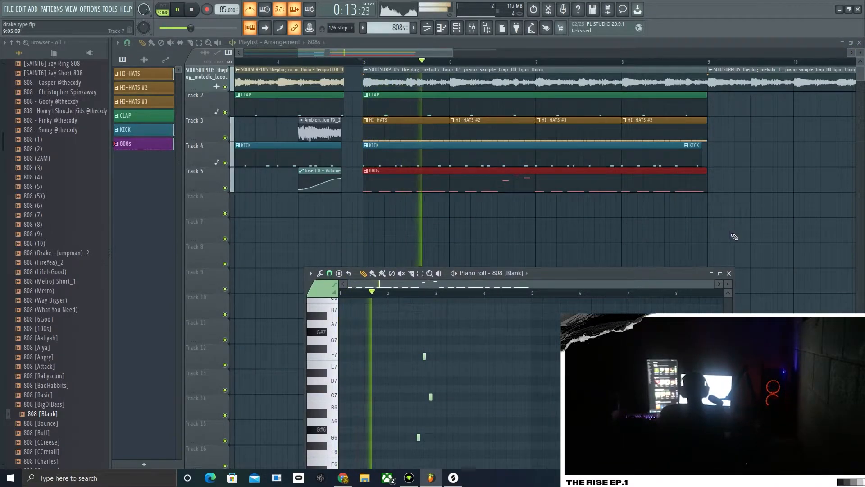
pyautogui.scroll(-2, 732, 234)
pyautogui.scroll(-2, 731, 236)
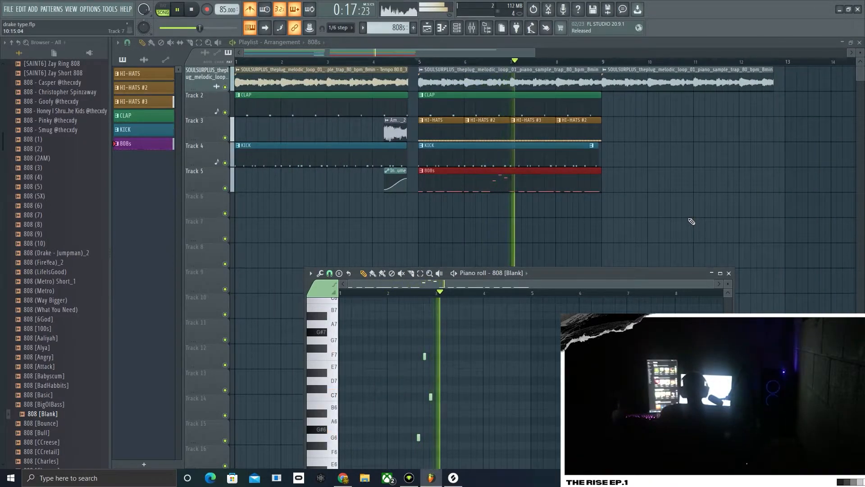
pyautogui.click(720, 274)
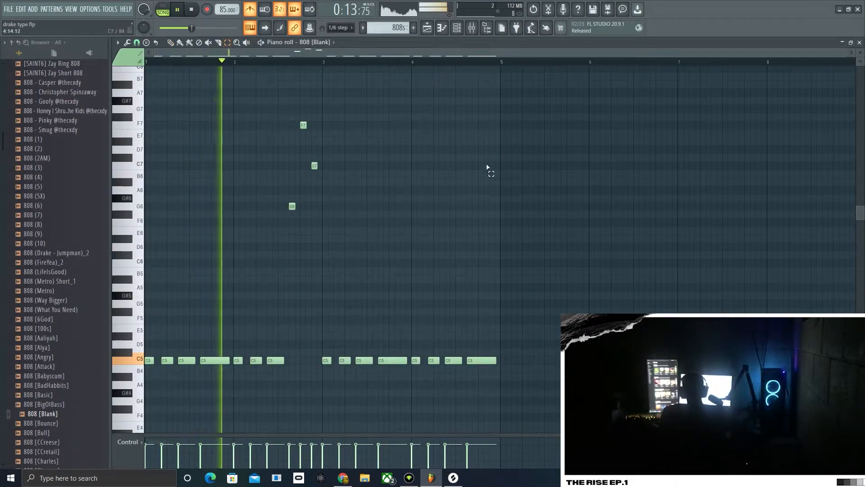
# Step: Duplicate the full four-bar 808s pattern into bars 5 to 8
pyautogui.moveTo(487, 87); pyautogui.dragTo(74, 402)
pyautogui.press('space')
pyautogui.press('space')
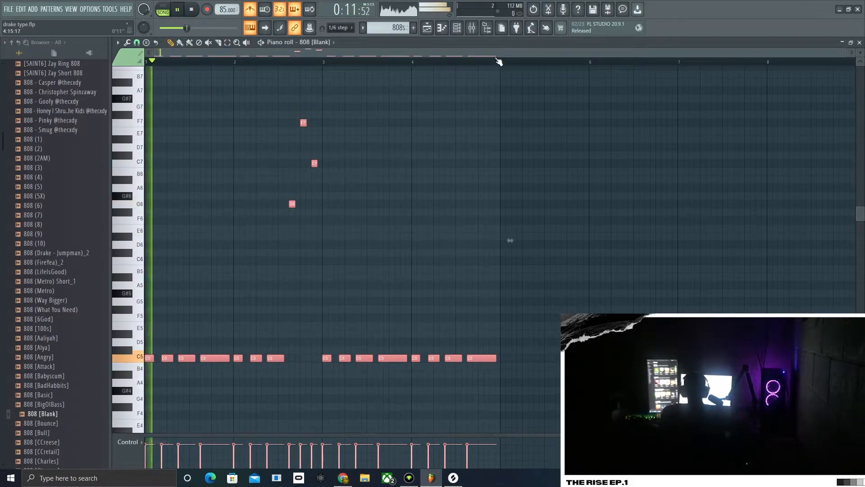
pyautogui.moveTo(504, 65); pyautogui.dragTo(106, 74)
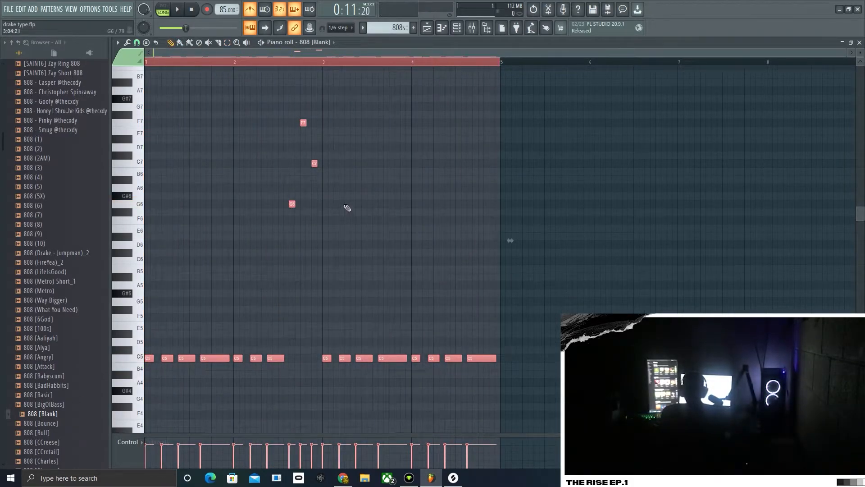
pyautogui.hotkey('ctrl', 'b')
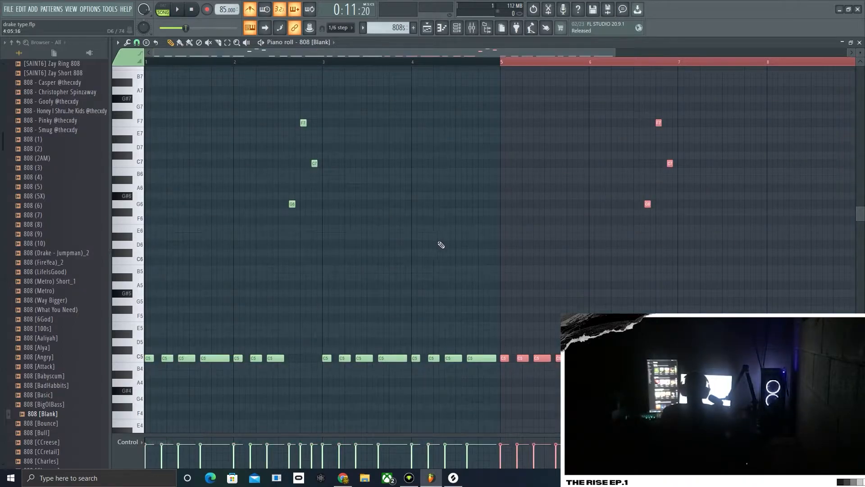
pyautogui.scroll(-2, 532, 274)
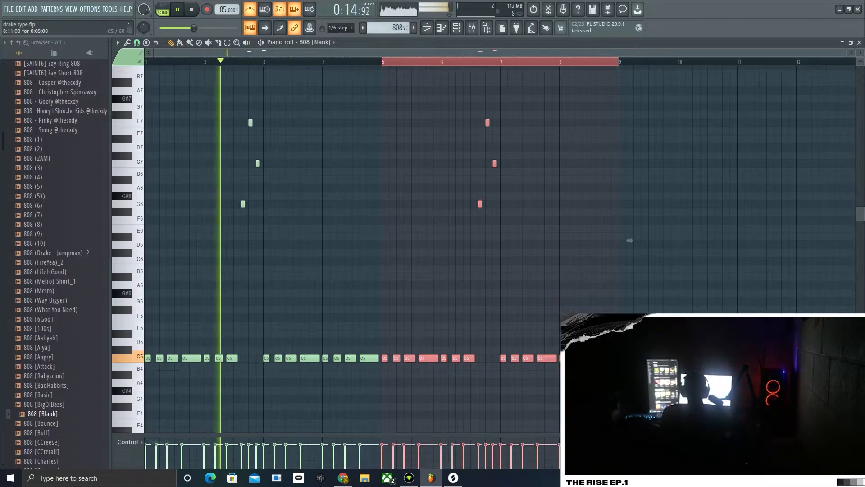
# Step: Copy the three high G6, F7 and C7 notes from the end of bar 6 to the end of bar 8 and play the pattern
pyautogui.click(488, 107)
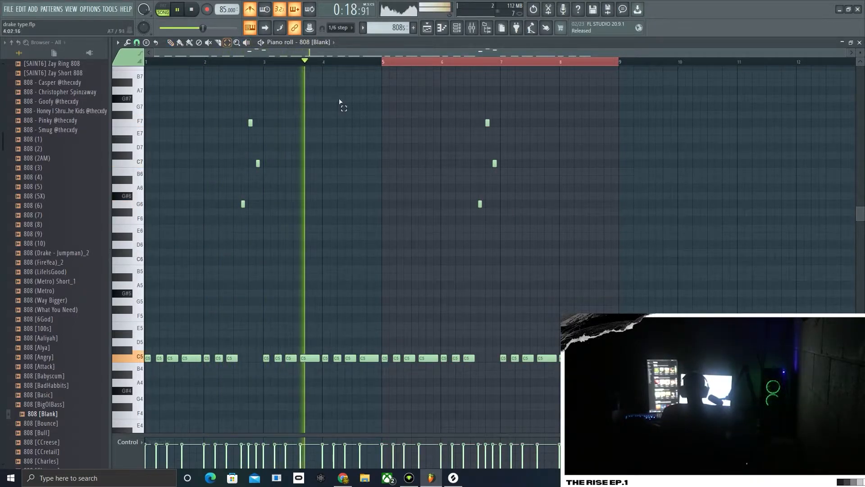
pyautogui.moveTo(478, 98); pyautogui.dragTo(527, 263)
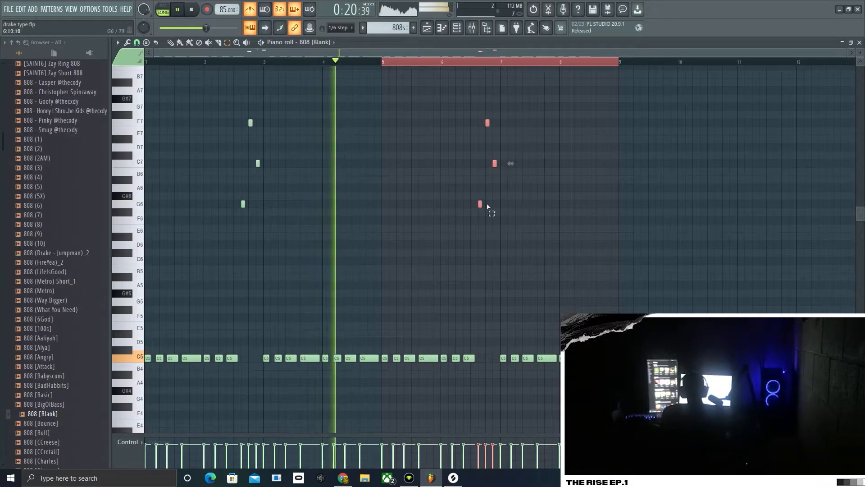
pyautogui.keyDown('ctrl'); pyautogui.click(468, 64); pyautogui.keyUp('ctrl')
pyautogui.press('space')
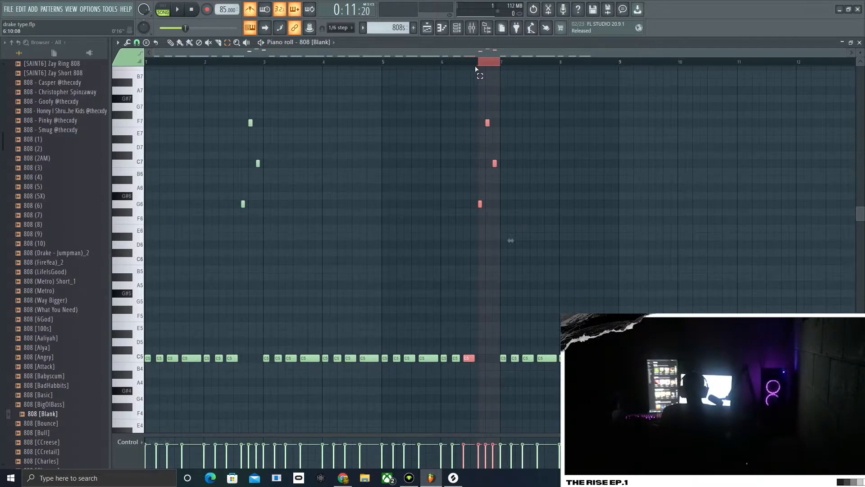
pyautogui.hotkey('ctrl', 'b')
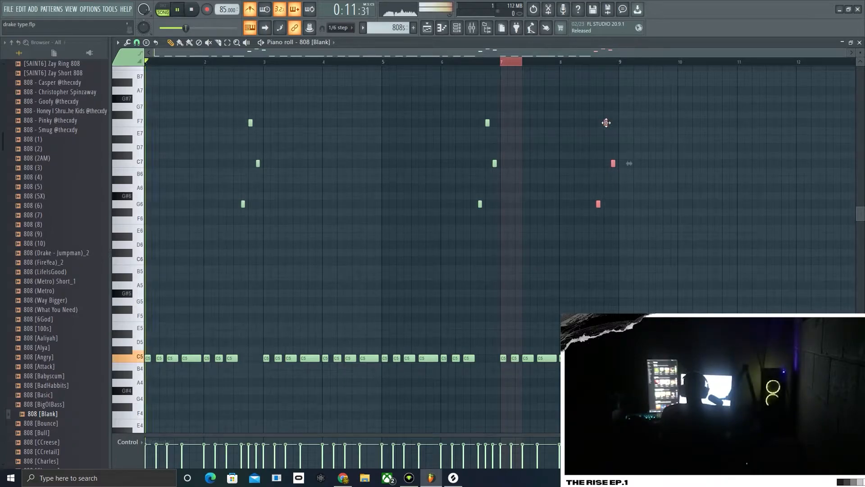
pyautogui.keyDown('ctrl'); pyautogui.click(709, 178); pyautogui.keyUp('ctrl')
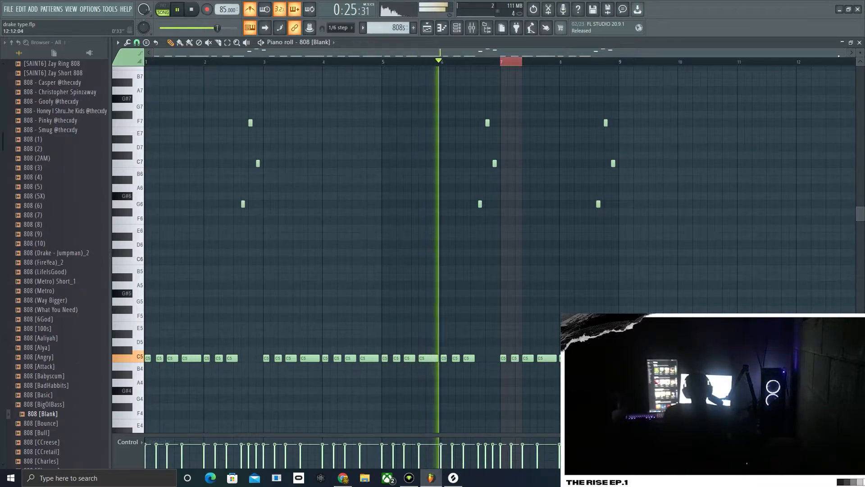
# Step: Toggle the Cut itself option for the 808 [Blank] channel, and return to the playlist with playback restarted
pyautogui.click(859, 42)
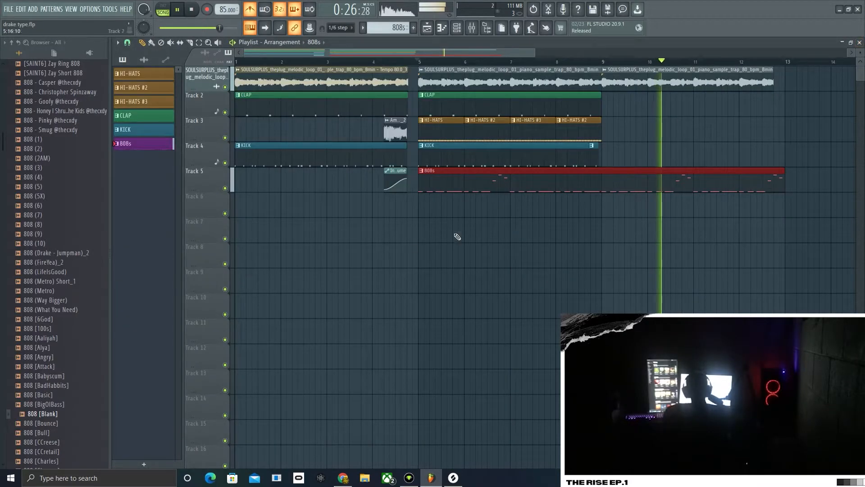
pyautogui.click(457, 29)
pyautogui.rightClick(252, 286)
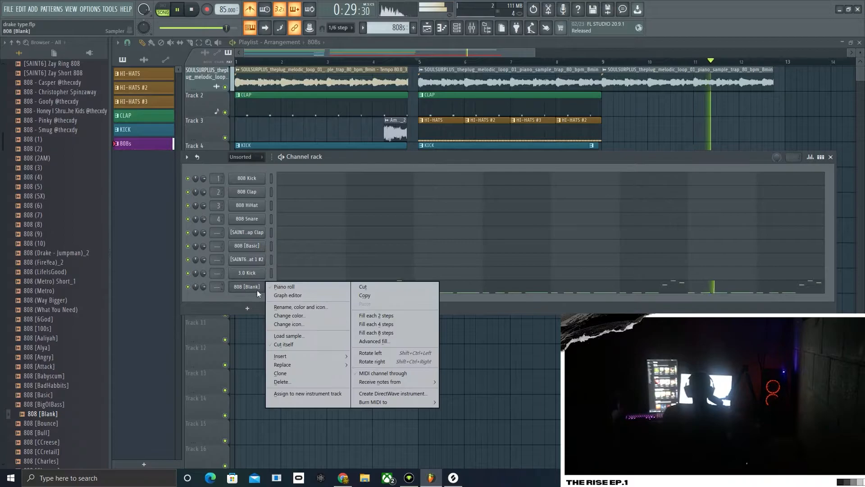
pyautogui.click(280, 345)
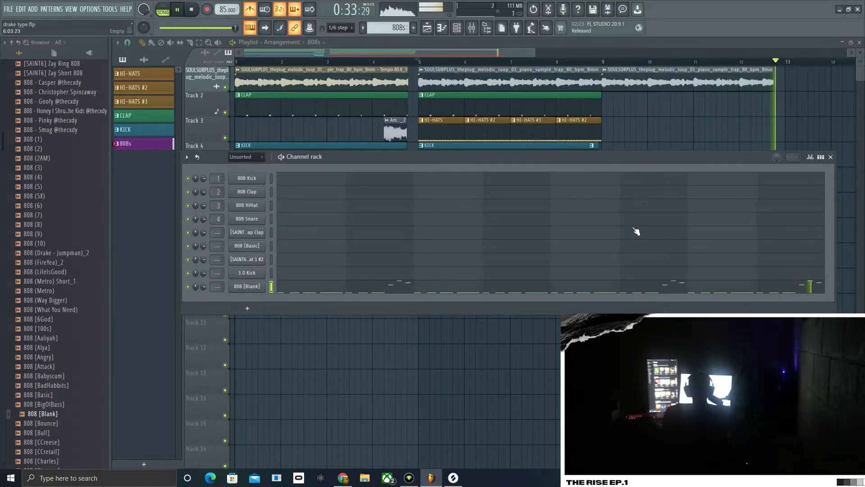
pyautogui.press('space')
pyautogui.click(830, 157)
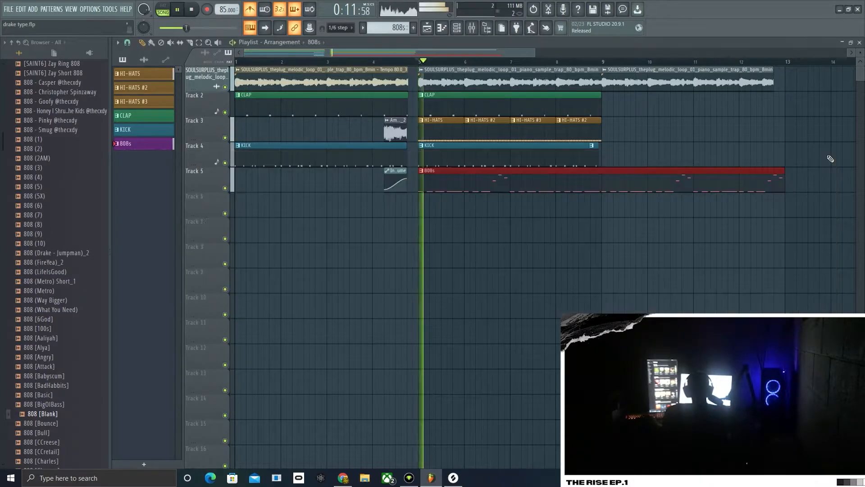
# Step: Extend the last piano loop clip to the end of bar 12 and duplicate it into bars 13 to 16
pyautogui.moveTo(772, 79); pyautogui.dragTo(785, 80)
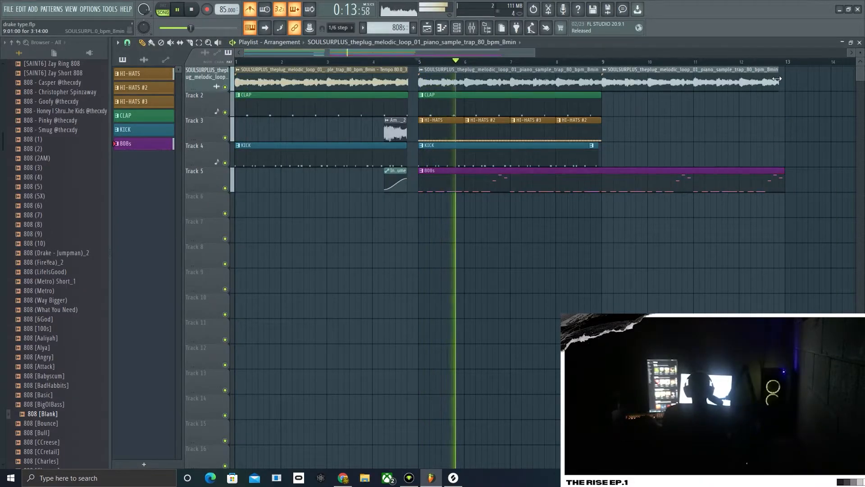
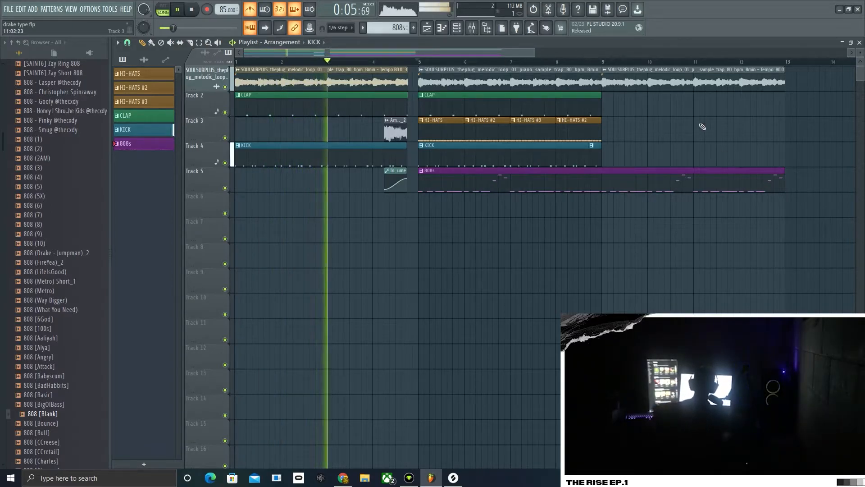
pyautogui.scroll(-2, 687, 190)
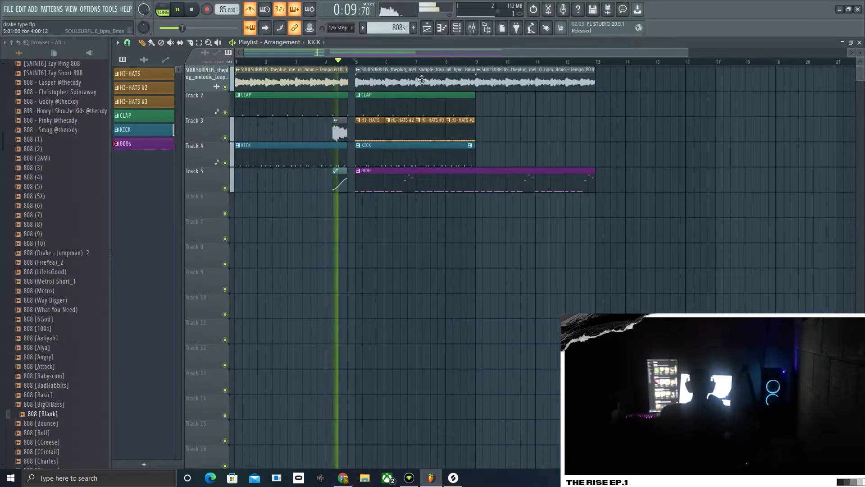
pyautogui.click(199, 43)
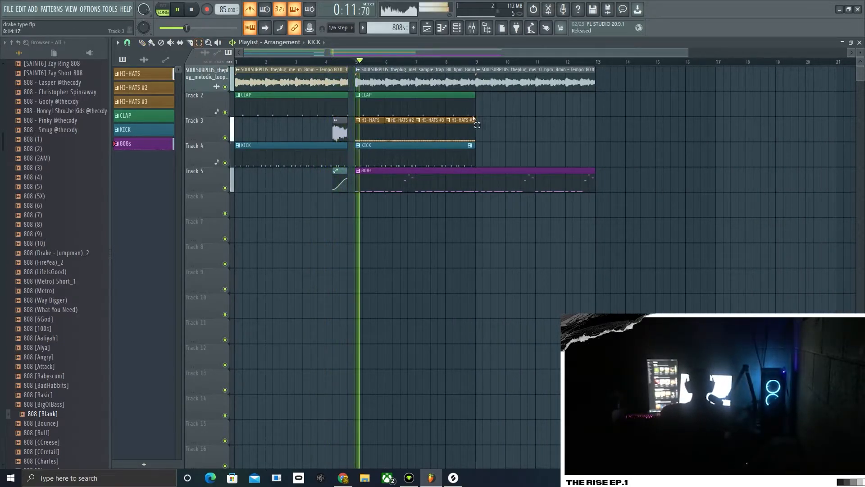
pyautogui.click(494, 89)
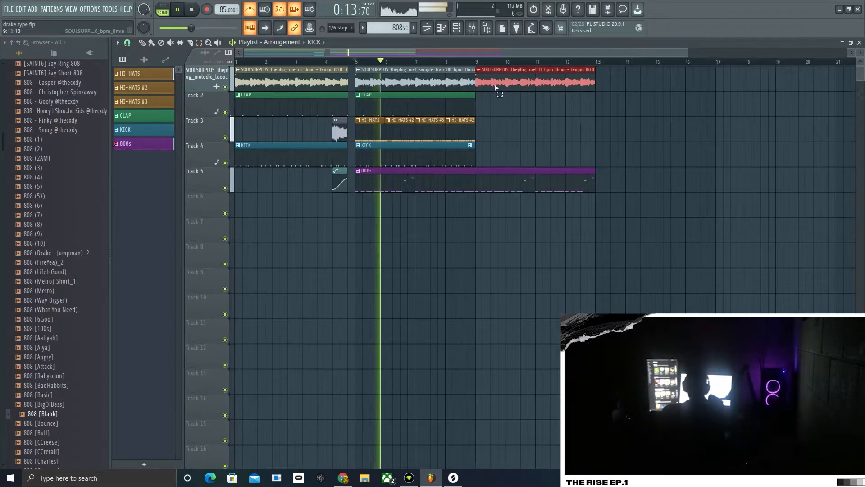
pyautogui.hotkey('ctrl', 'b')
pyautogui.click(611, 138)
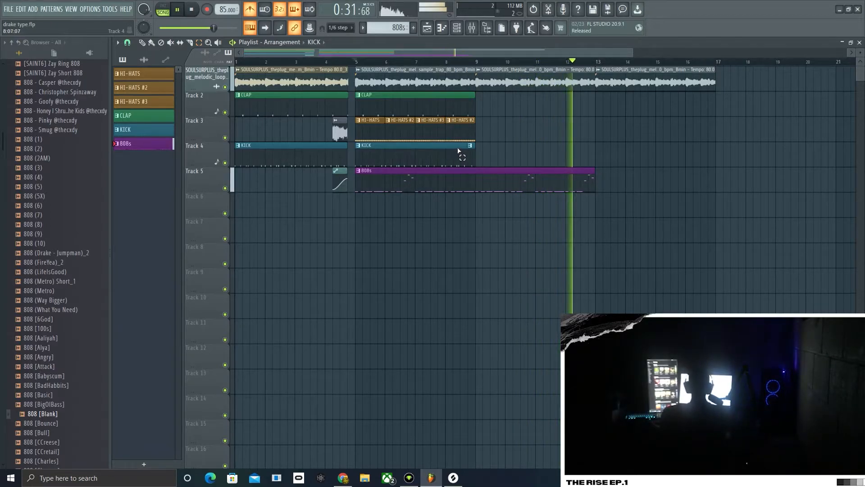
# Step: Duplicate the clap, hi-hat and kick clips of bars 5 to 8 into bars 9 to 12
pyautogui.moveTo(479, 160); pyautogui.dragTo(365, 111)
pyautogui.hotkey('ctrl', 'b')
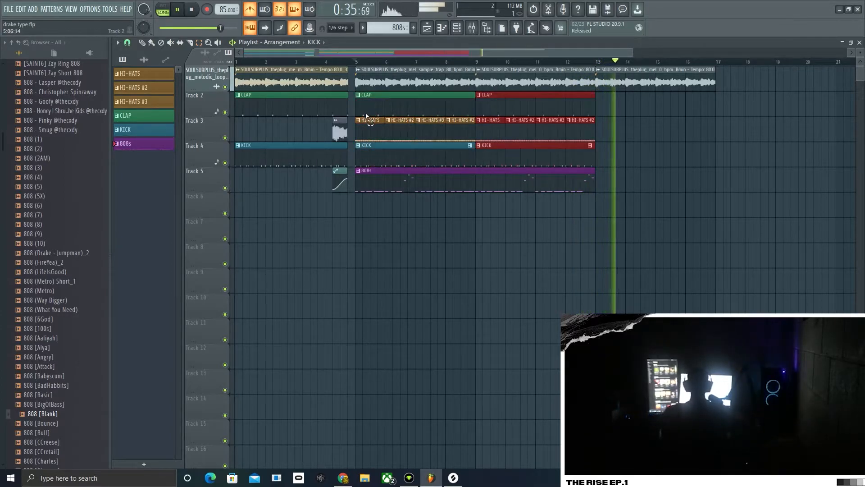
pyautogui.click(612, 201)
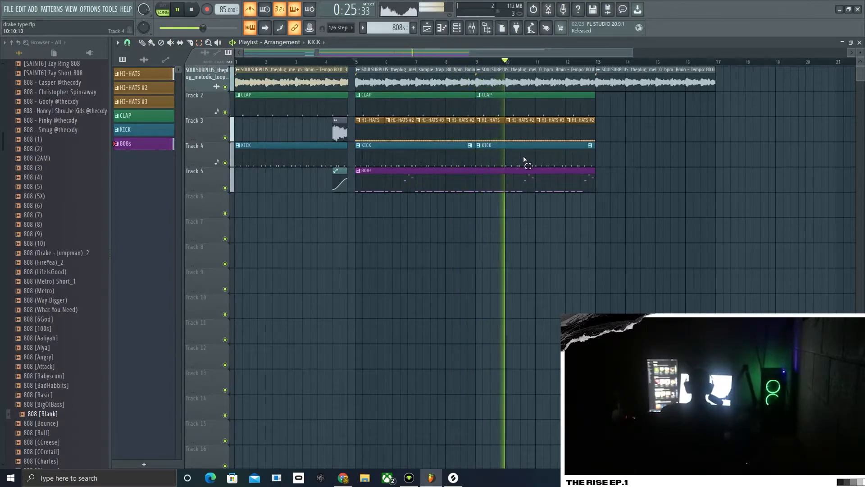
# Step: Select the last piano loop clip, spanning bars 13 to 16 of the arrangement
pyautogui.scroll(-2, 524, 157)
pyautogui.keyDown('ctrl'); pyautogui.click(505, 87); pyautogui.keyUp('ctrl')
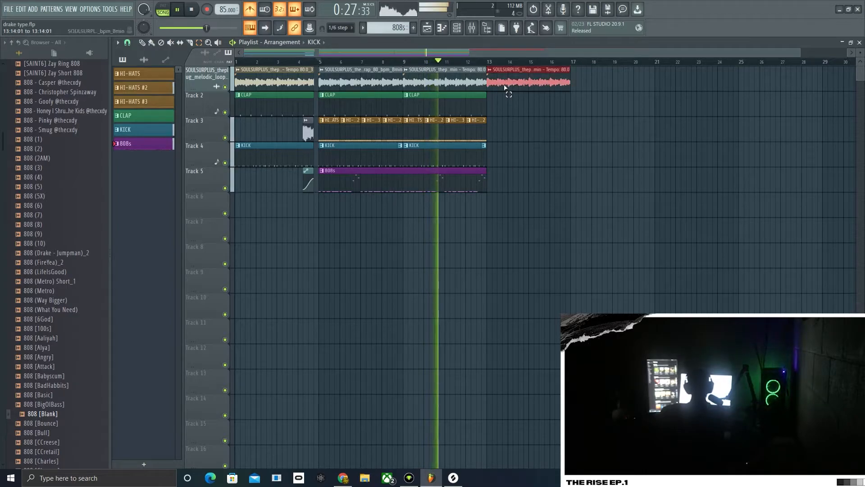
# Step: Duplicate the last melody loop clip on the first track so that a copy starts at bar 17
pyautogui.click(496, 186)
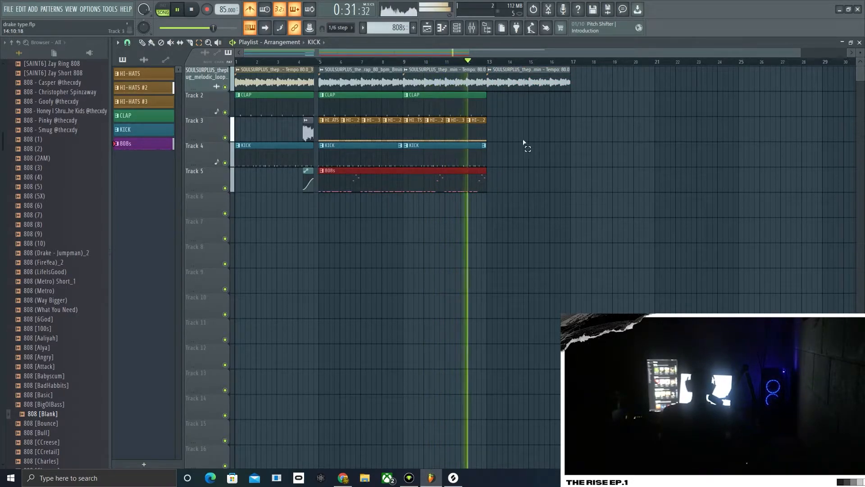
pyautogui.keyDown('ctrl'); pyautogui.click(535, 78); pyautogui.keyUp('ctrl')
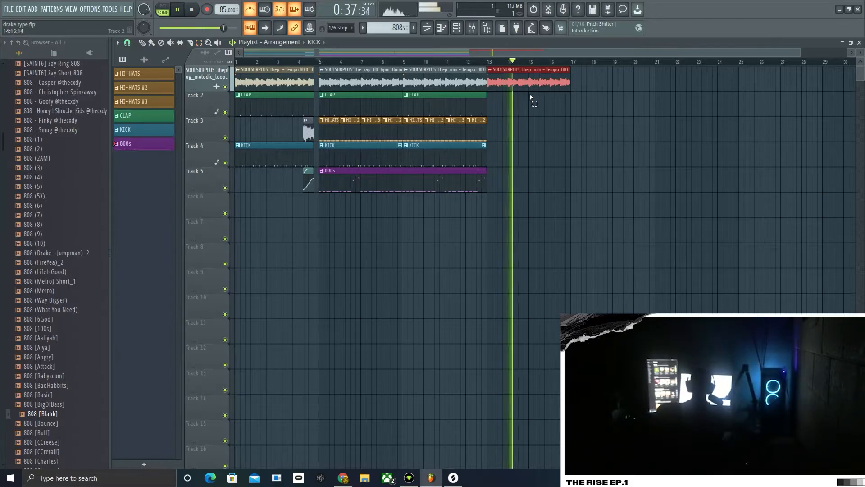
pyautogui.hotkey('ctrl', 'b')
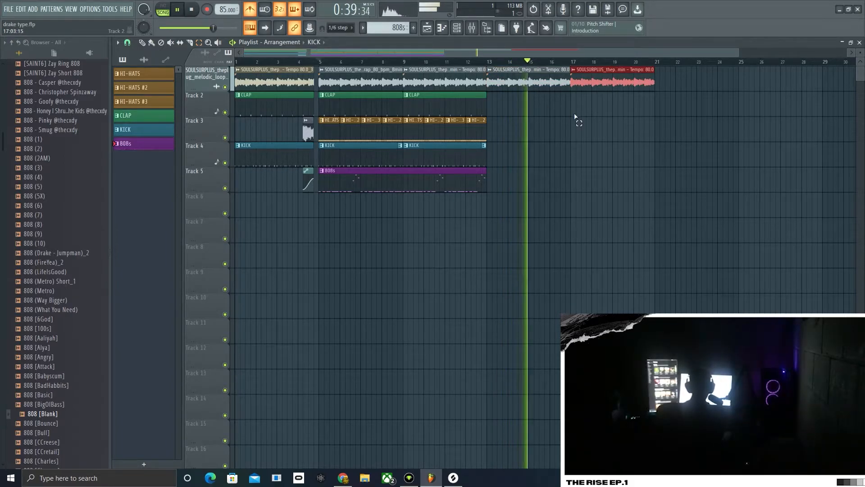
pyautogui.scroll(-1, 569, 116)
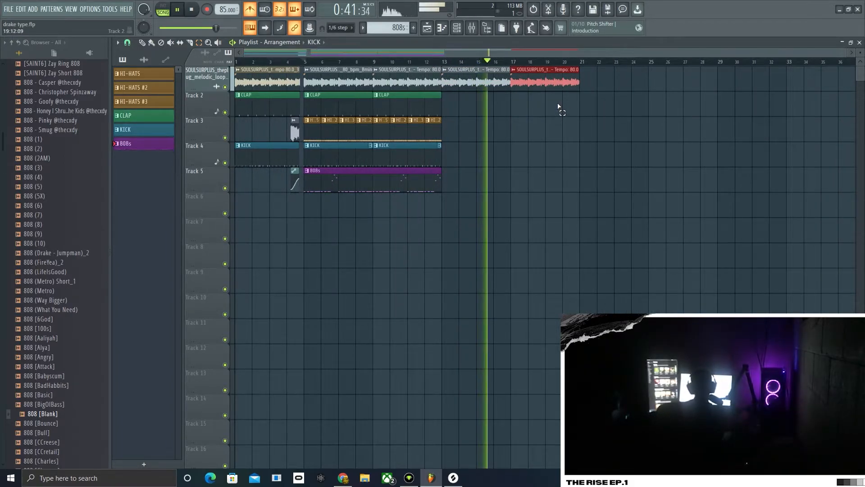
# Step: Delete the stray KICK clip from Track 6 near bar 22
pyautogui.click(513, 135)
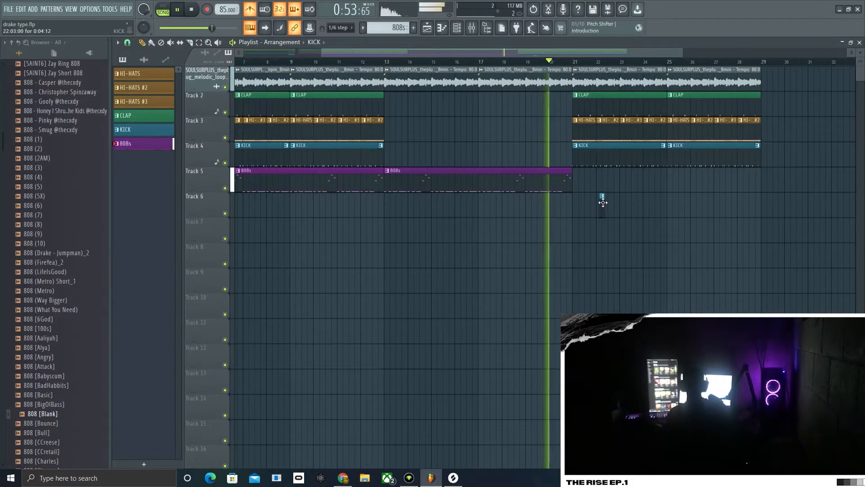
pyautogui.rightClick(603, 203)
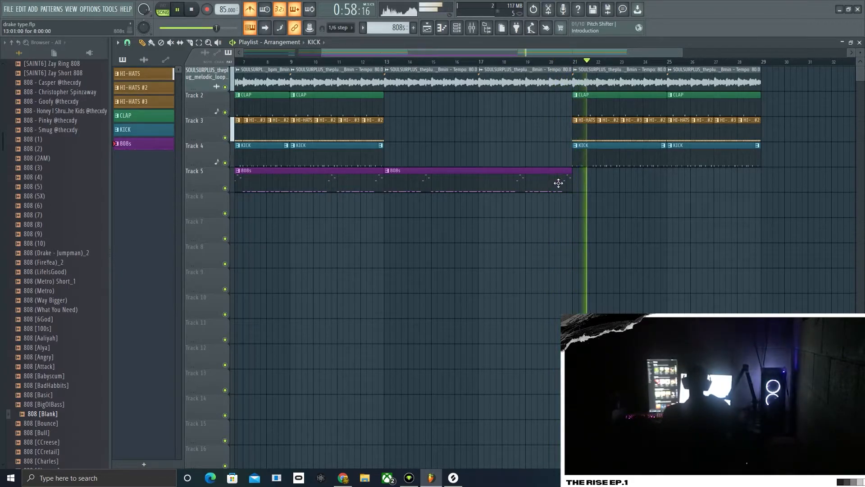
# Step: Place the BROKEN - Fx - 2 sample from the FX folder on Track 4, just before bar 21
pyautogui.scroll(12, 54, 283)
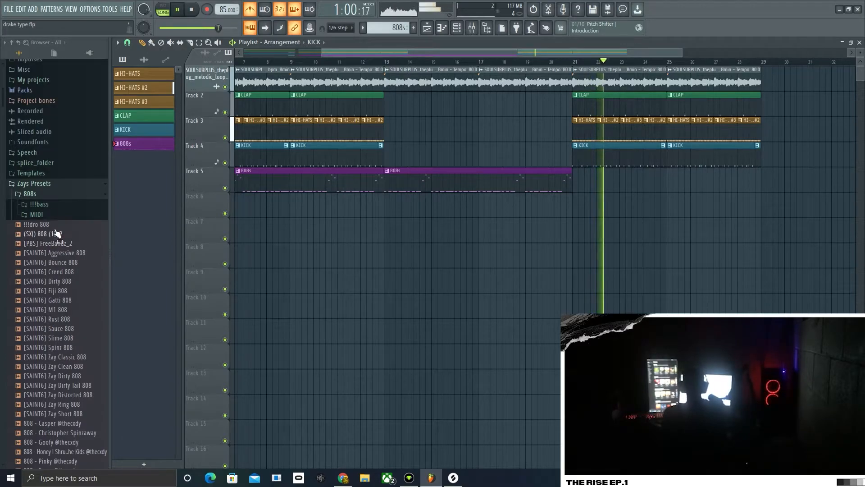
pyautogui.click(45, 194)
pyautogui.click(47, 291)
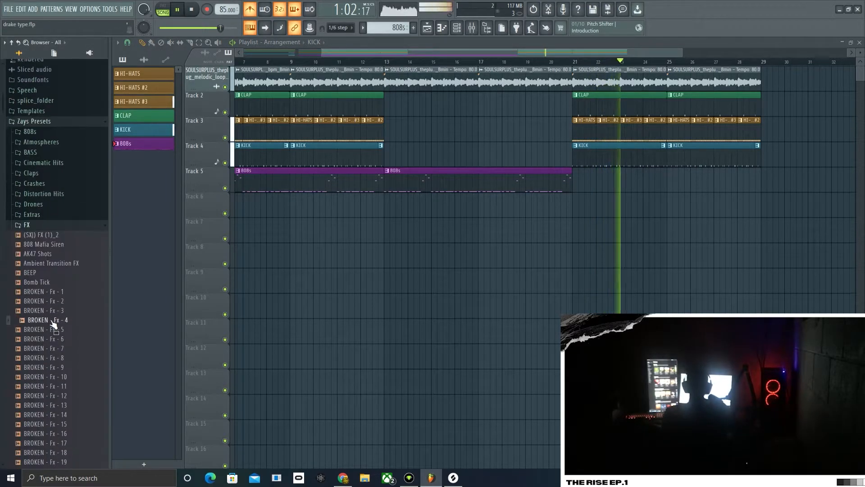
pyautogui.moveTo(62, 310); pyautogui.dragTo(563, 132)
pyautogui.click(564, 120)
pyautogui.click(574, 205)
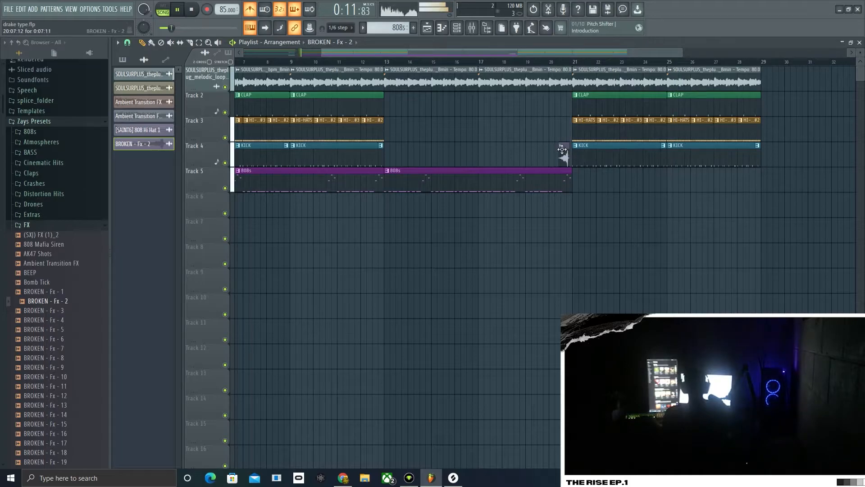
# Step: Adjust the BROKEN - Fx - 2 clip on Track 4 to end exactly at bar 21, and play the transition
pyautogui.click(519, 67)
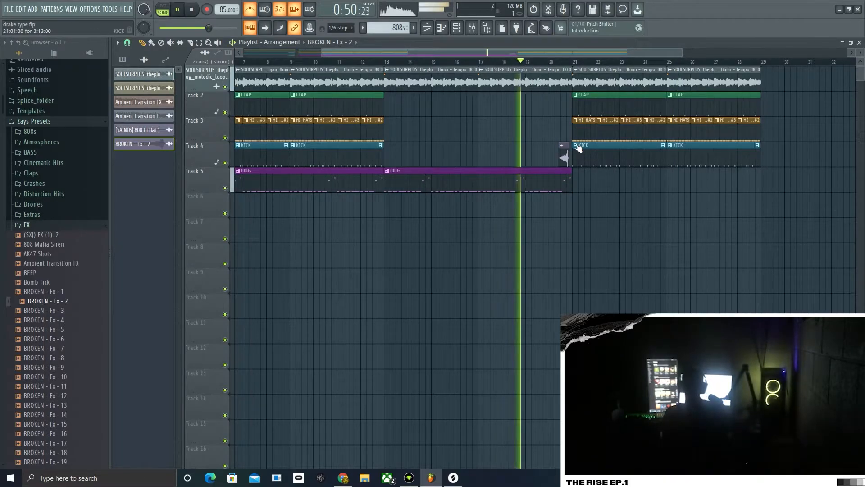
pyautogui.scroll(3, 565, 151)
pyautogui.moveTo(540, 154); pyautogui.dragTo(557, 155)
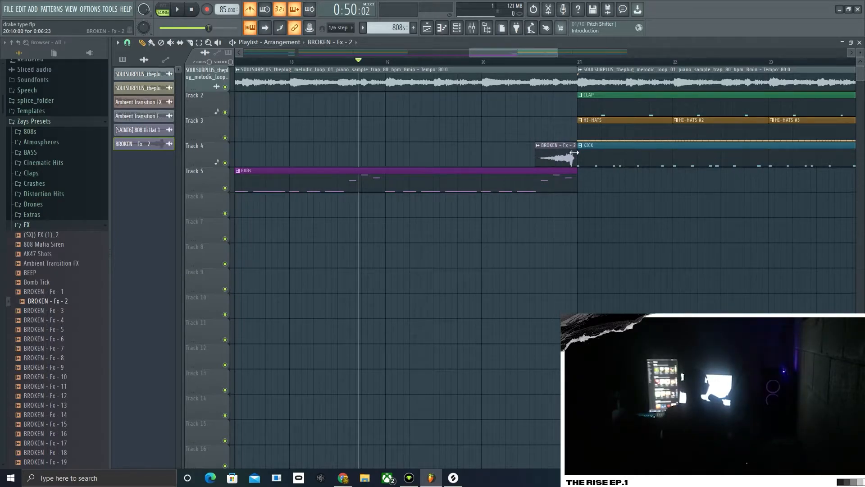
pyautogui.press('space')
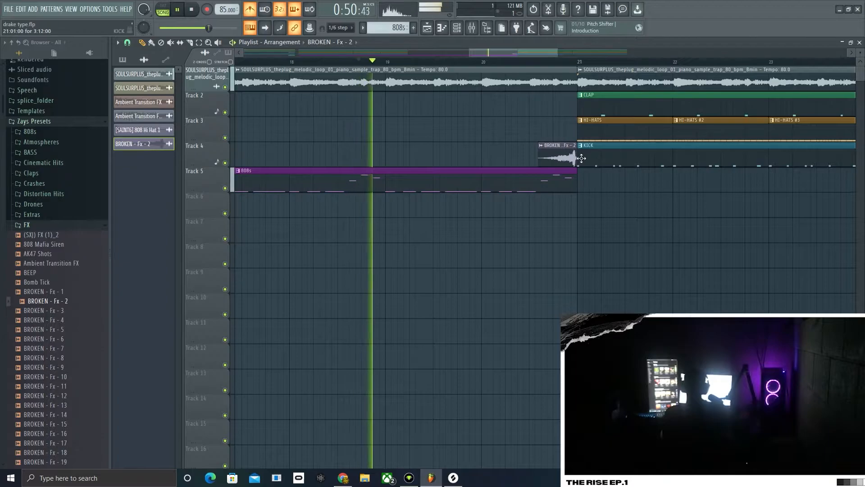
pyautogui.scroll(3, 566, 145)
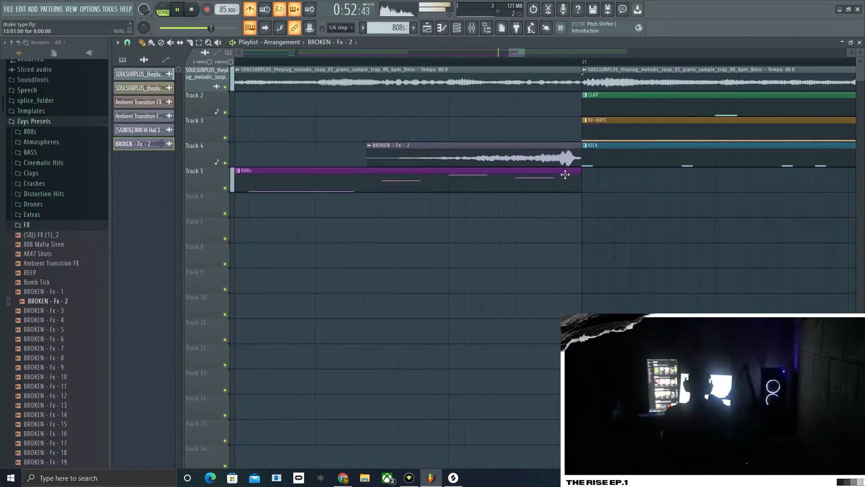
pyautogui.scroll(-3, 597, 208)
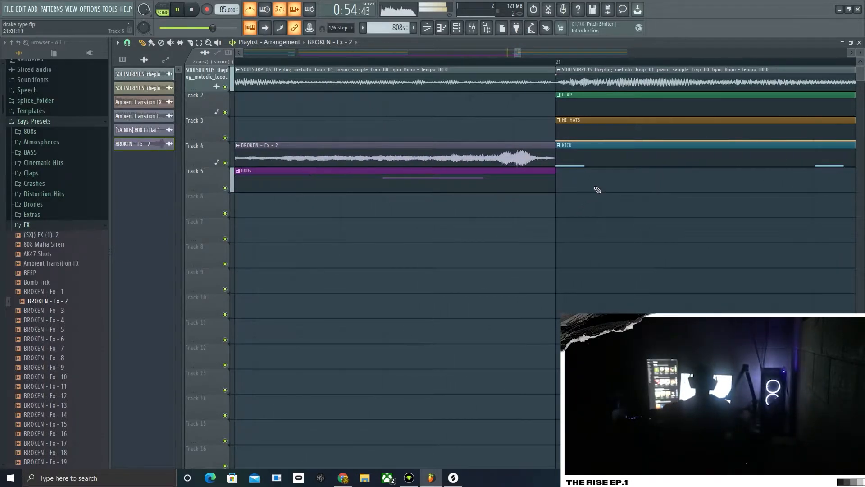
pyautogui.scroll(-2, 584, 145)
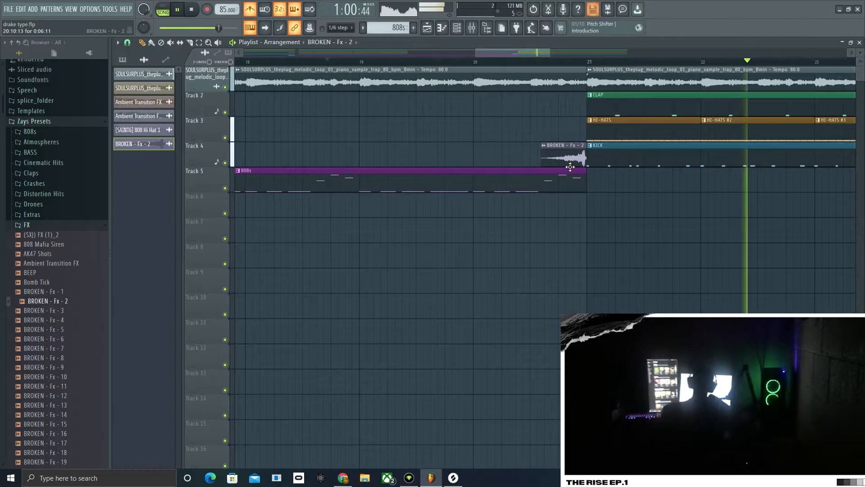
# Step: Duplicate the 808s clip at bar 13 on Track 5 so that a copy covers bars 21 to 29
pyautogui.scroll(-3, 570, 165)
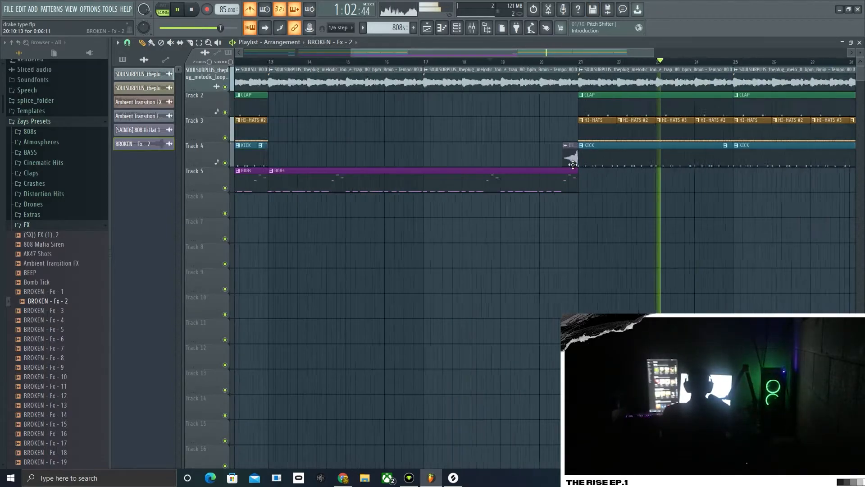
pyautogui.scroll(-2, 570, 163)
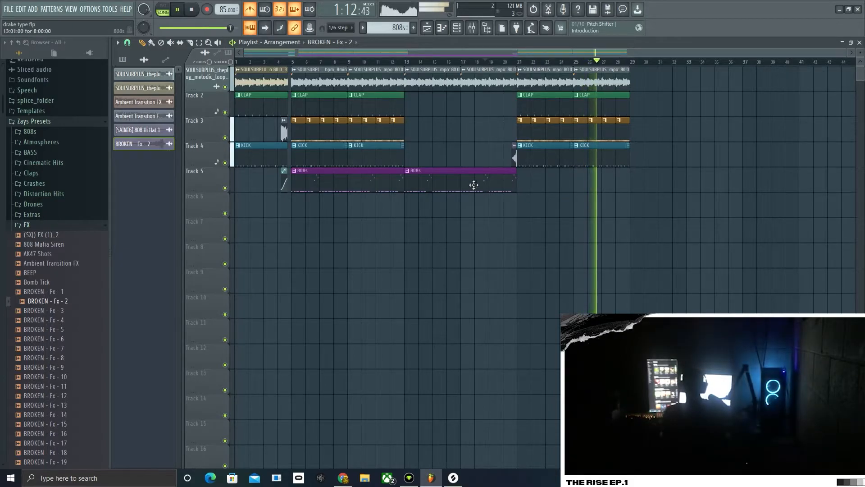
pyautogui.keyDown('ctrl'); pyautogui.click(424, 177); pyautogui.keyUp('ctrl')
pyautogui.hotkey('ctrl', 'b')
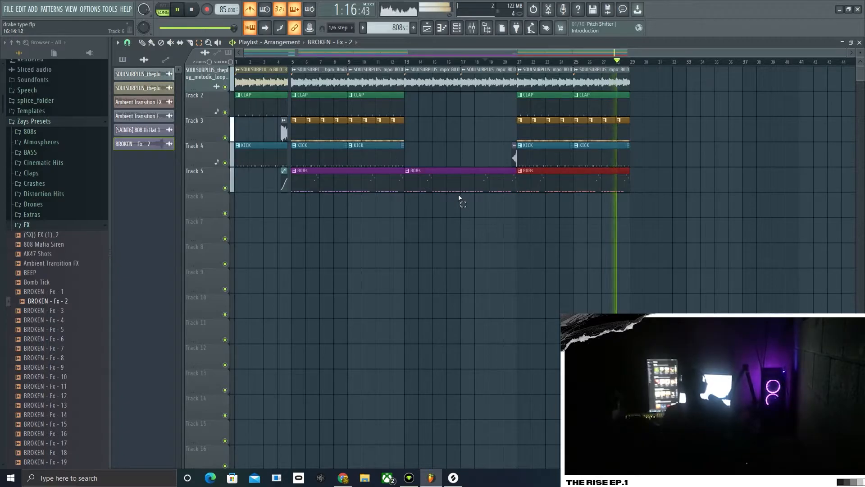
pyautogui.click(640, 254)
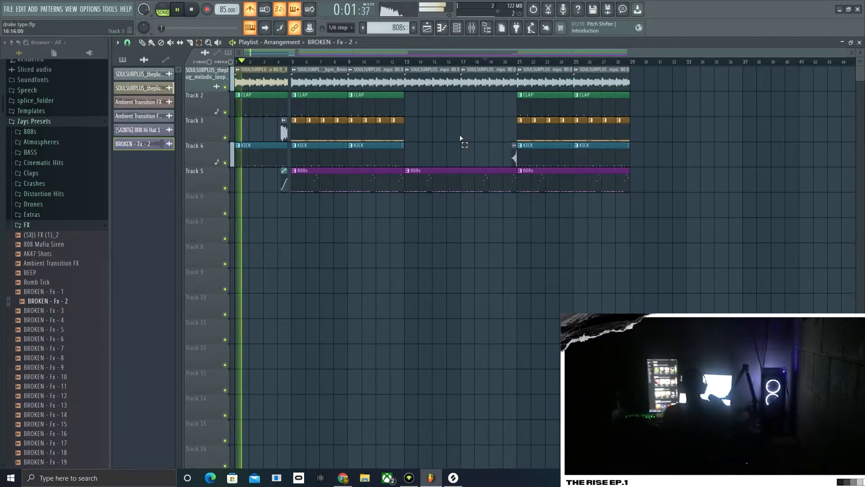
# Step: Duplicate the two melody loop clips between bars 21 and 29 to bar 29 and stop playback
pyautogui.click(64, 329)
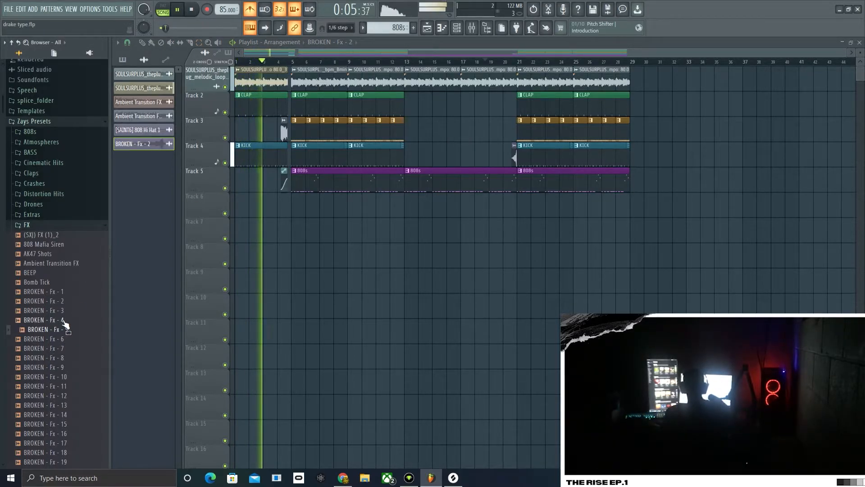
pyautogui.moveTo(602, 79); pyautogui.dragTo(573, 77)
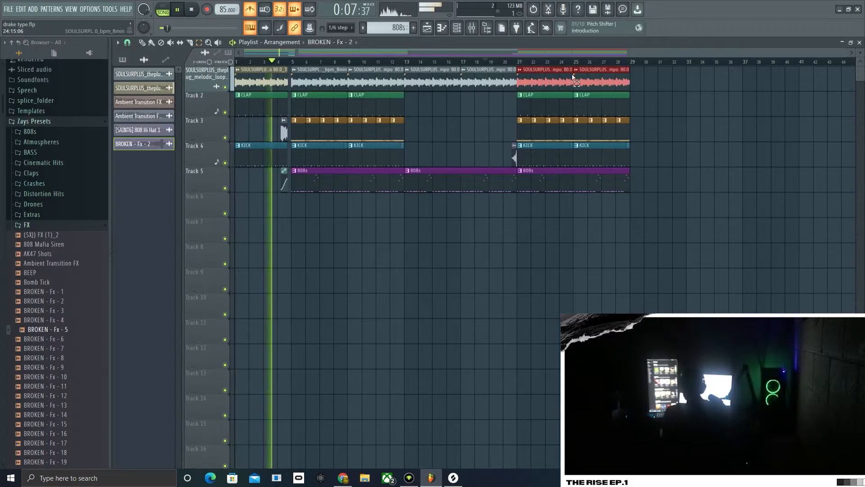
pyautogui.hotkey('ctrl', 'b')
pyautogui.press('space')
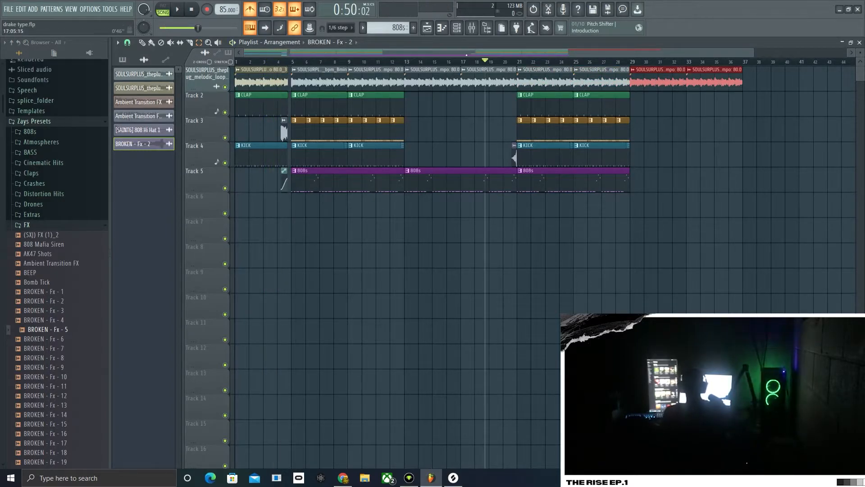
# Step: Duplicate the last melody loop clip twice to extend the melody from bar 37 to bar 45
pyautogui.moveTo(484, 59)
pyautogui.mouseDown()
pyautogui.moveTo(628, 61)
pyautogui.moveTo(495, 61)
pyautogui.mouseUp()
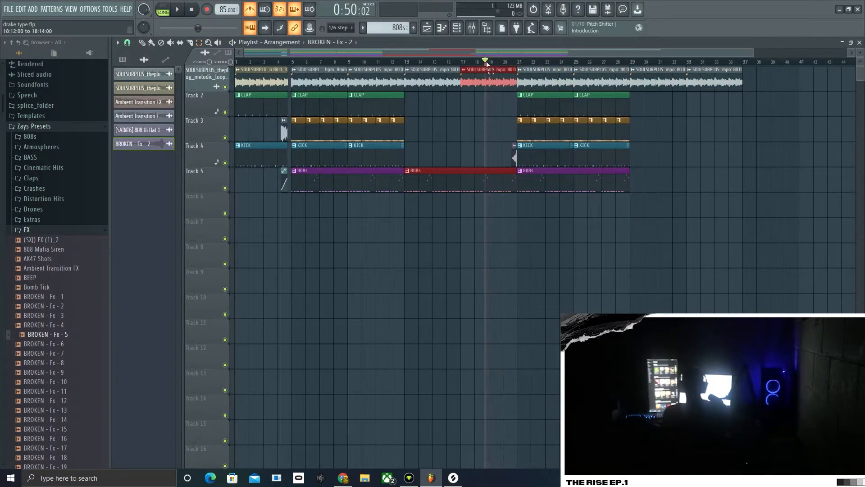
pyautogui.click(486, 64)
pyautogui.moveTo(198, 28); pyautogui.dragTo(236, 28)
pyautogui.click(708, 80)
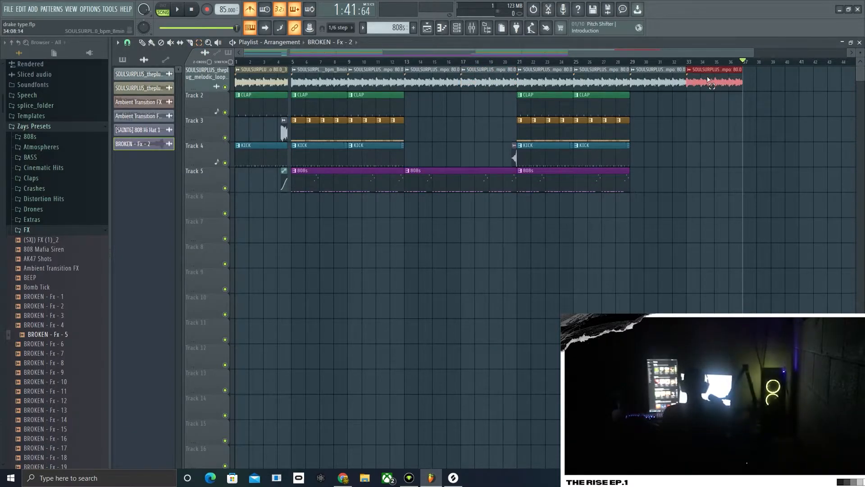
pyautogui.hotkey('ctrl', 'b')
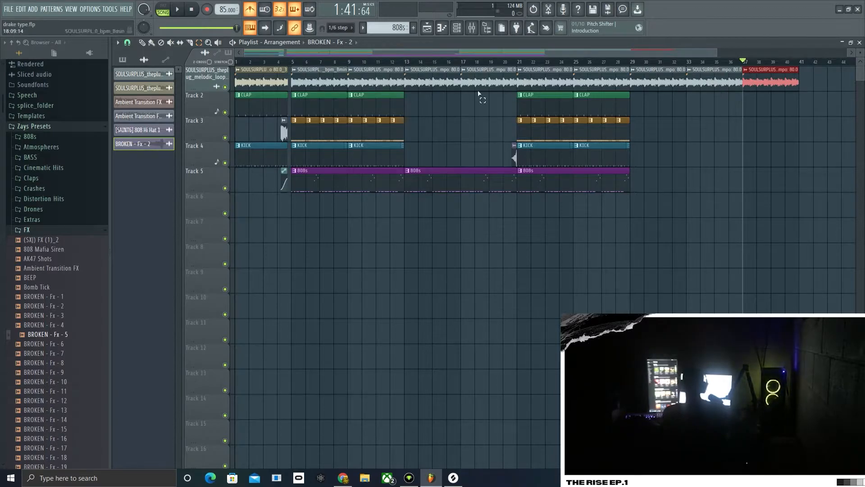
pyautogui.moveTo(235, 28); pyautogui.dragTo(243, 28)
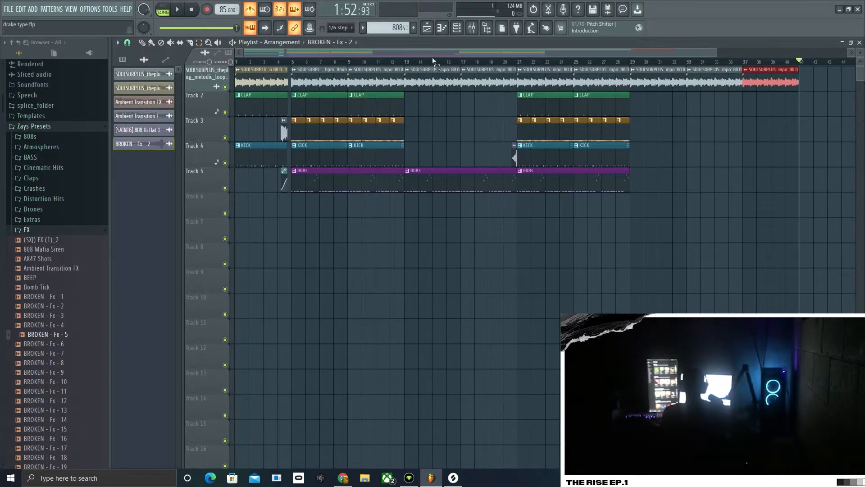
pyautogui.hotkey('ctrl', 'b')
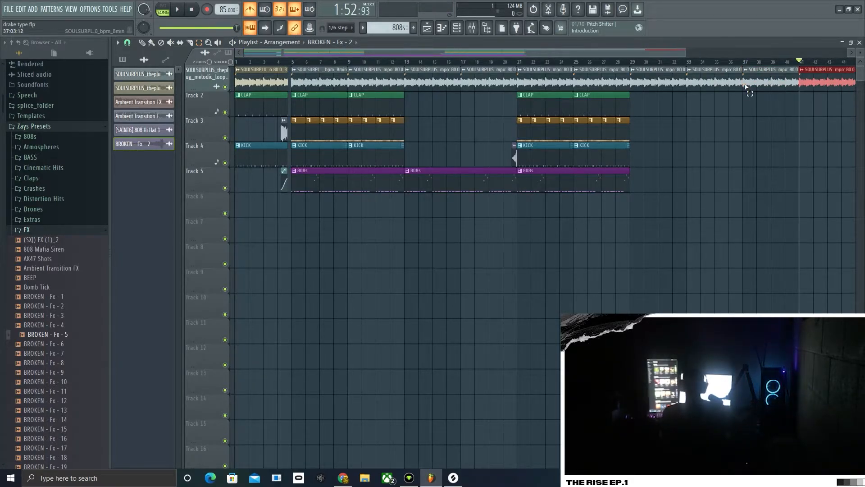
pyautogui.moveTo(231, 28); pyautogui.dragTo(242, 28)
pyautogui.click(744, 198)
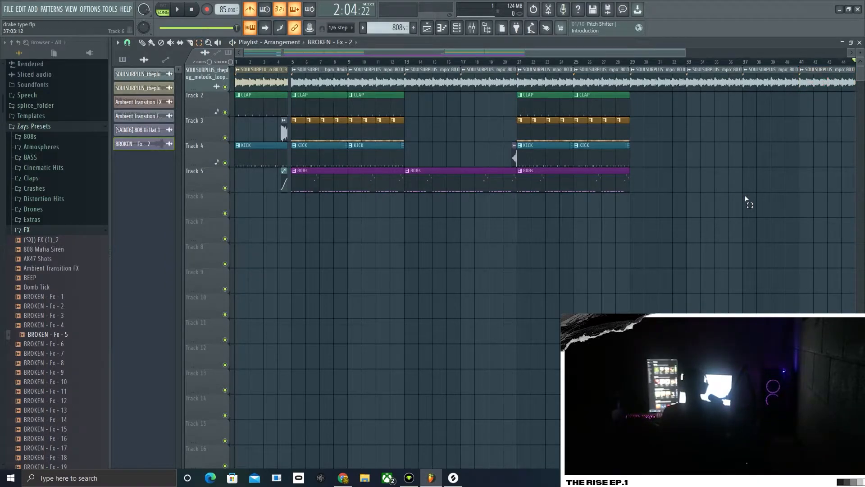
# Step: Slice the last 808s clip on Track 5 at bar 25, in line with the start of the second drum section
pyautogui.scroll(-2, 745, 196)
pyautogui.press('space')
pyautogui.press('space')
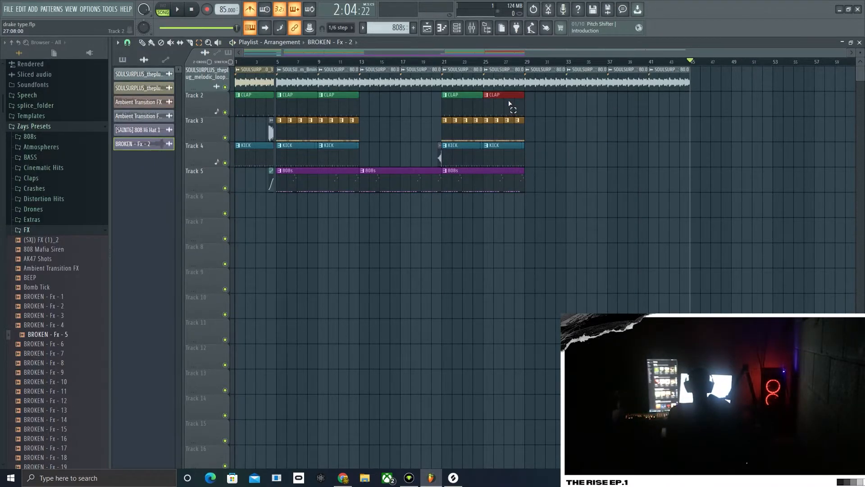
pyautogui.moveTo(486, 196); pyautogui.dragTo(496, 95)
pyautogui.moveTo(483, 216); pyautogui.dragTo(526, 111)
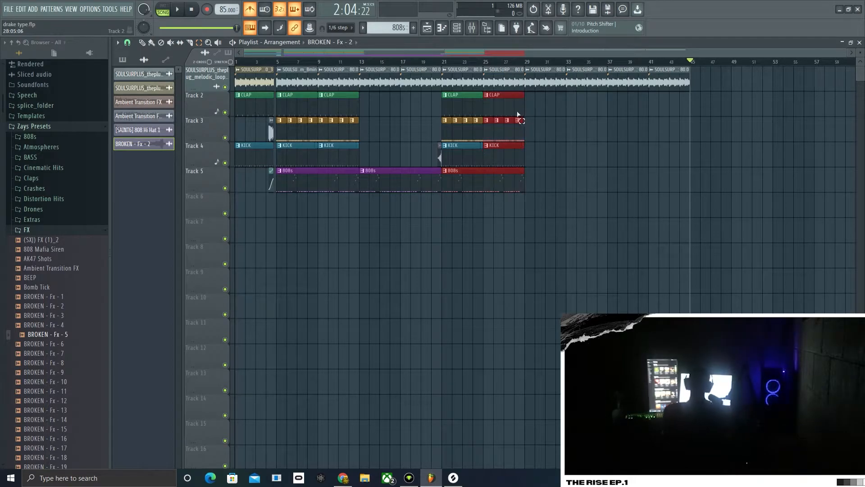
pyautogui.scroll(5, 503, 228)
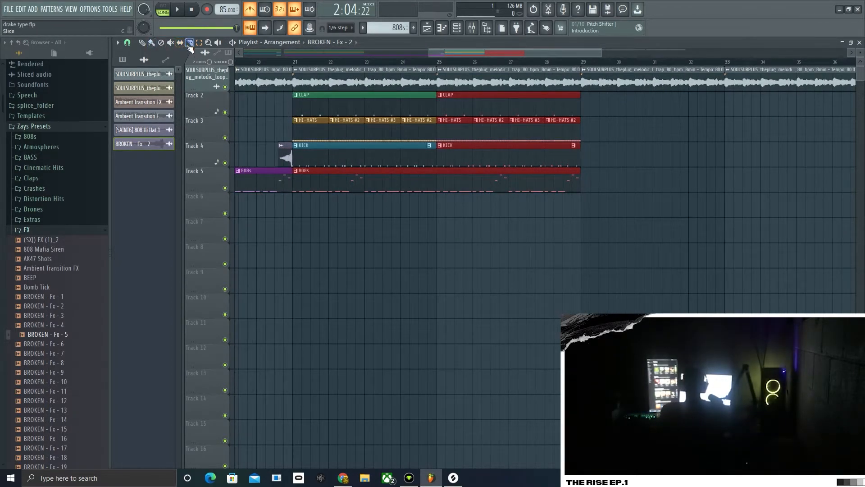
pyautogui.scroll(4, 441, 175)
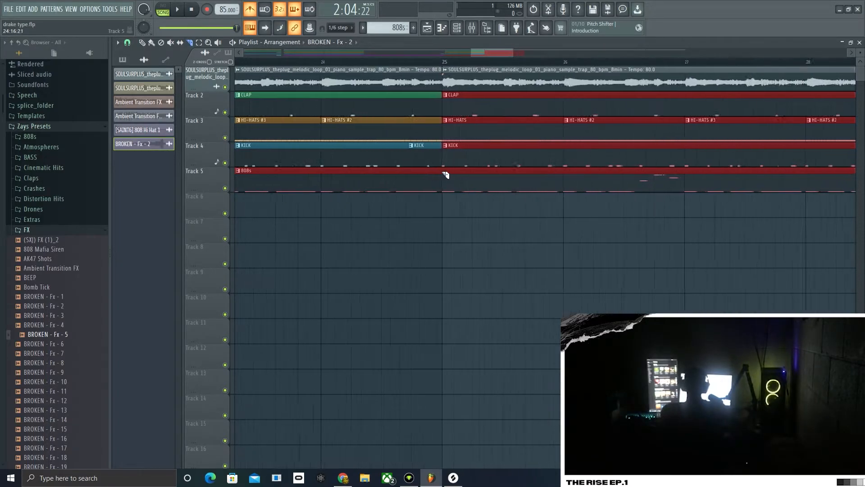
pyautogui.scroll(3, 442, 179)
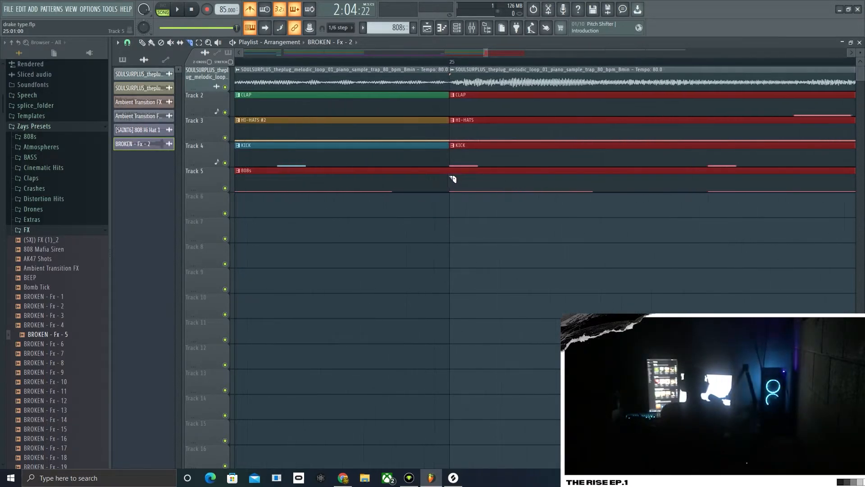
pyautogui.scroll(-9, 453, 207)
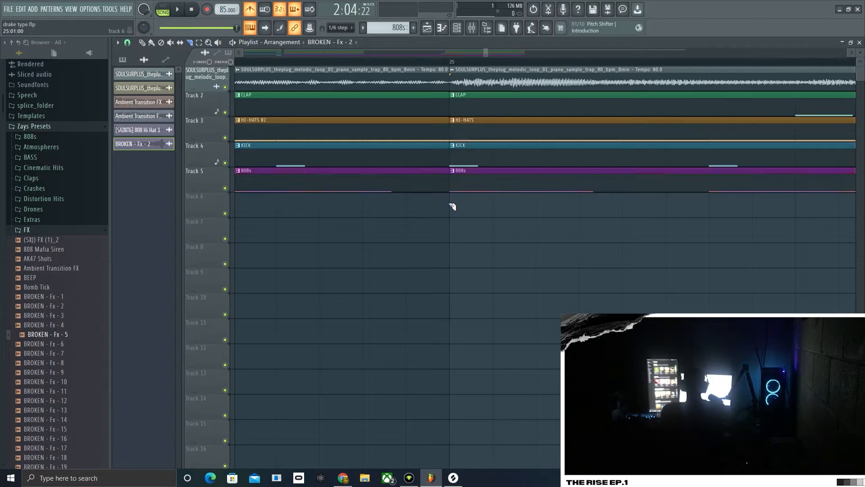
pyautogui.scroll(-5, 454, 207)
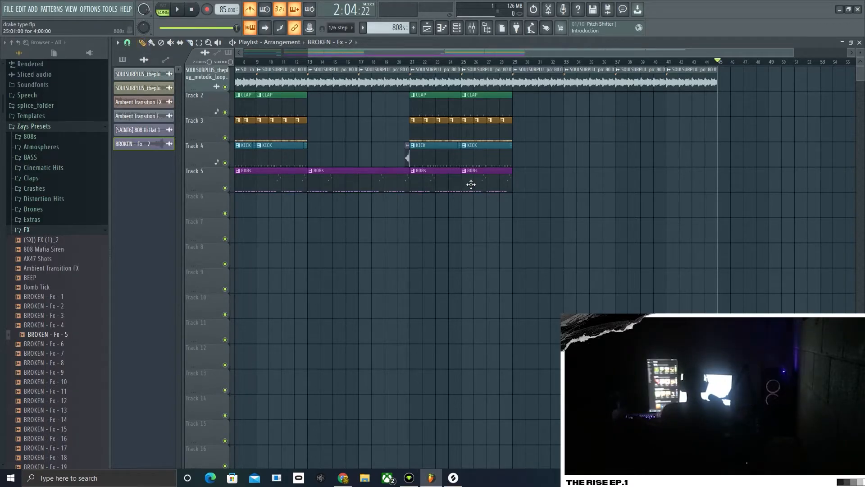
# Step: Copy the clap, hi-hat, kick and 808s clips between bars 25 and 29 to bar 37, play the arrangement and clear the selection
pyautogui.click(199, 44)
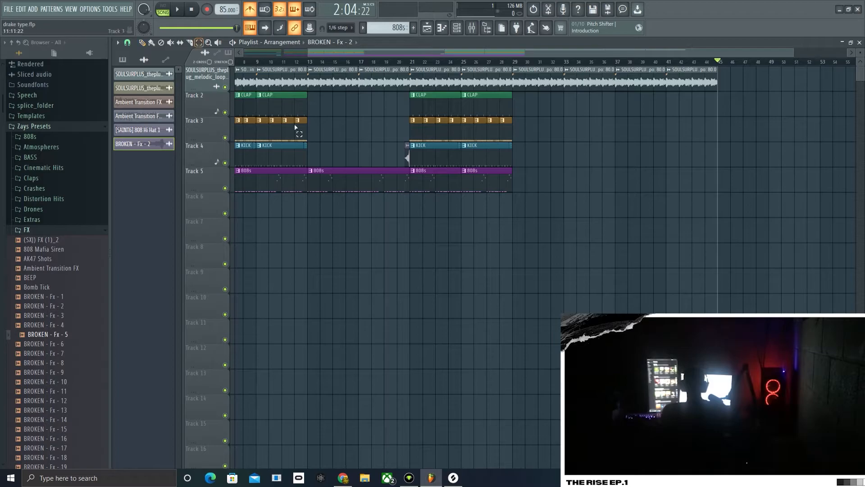
pyautogui.moveTo(481, 196); pyautogui.dragTo(631, 115)
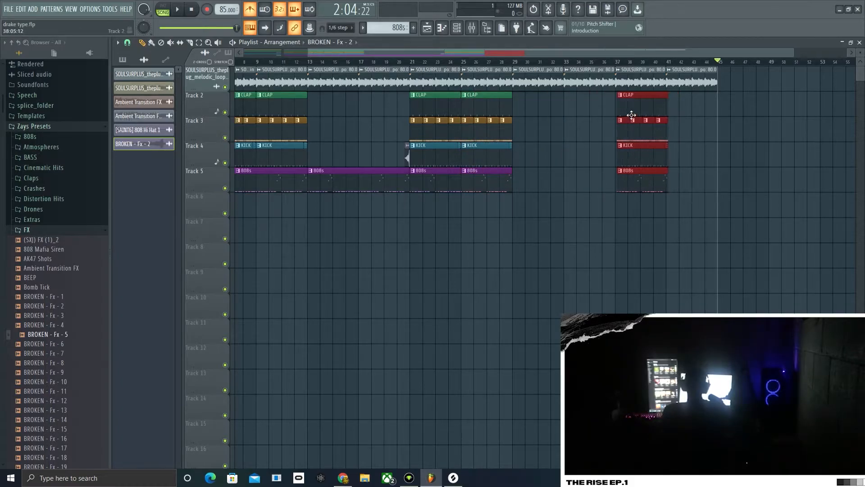
pyautogui.scroll(8, 628, 113)
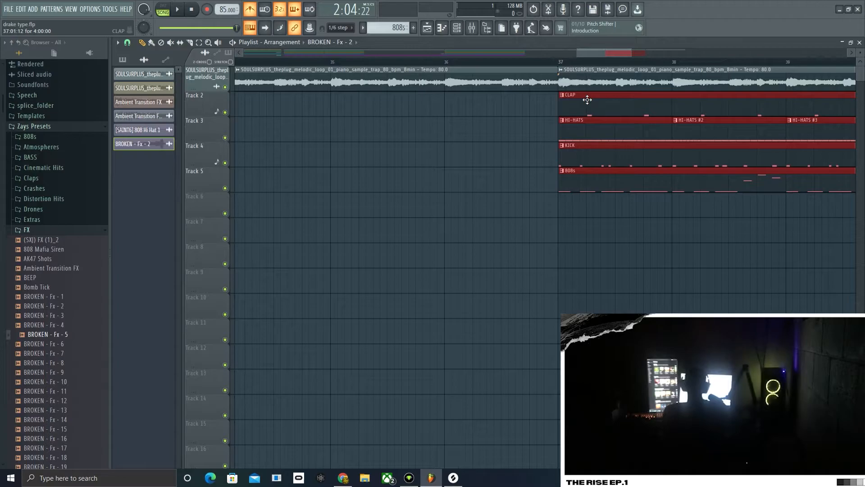
pyautogui.scroll(3, 562, 129)
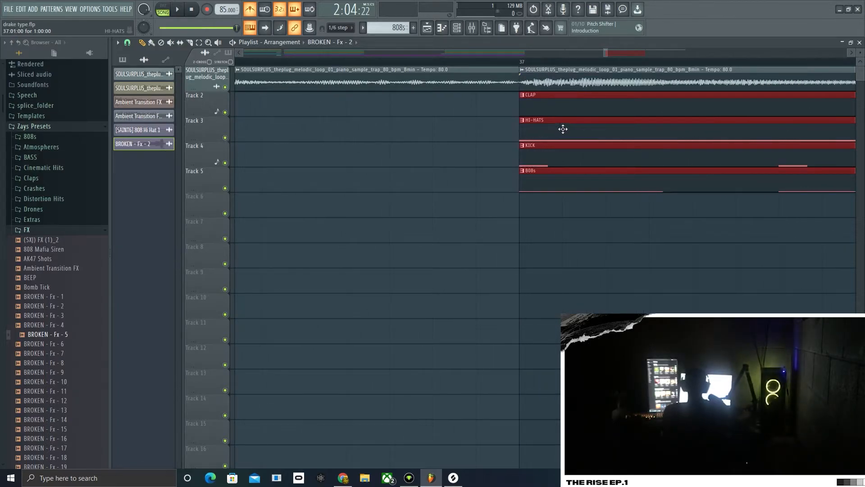
pyautogui.scroll(-10, 559, 123)
pyautogui.press('space')
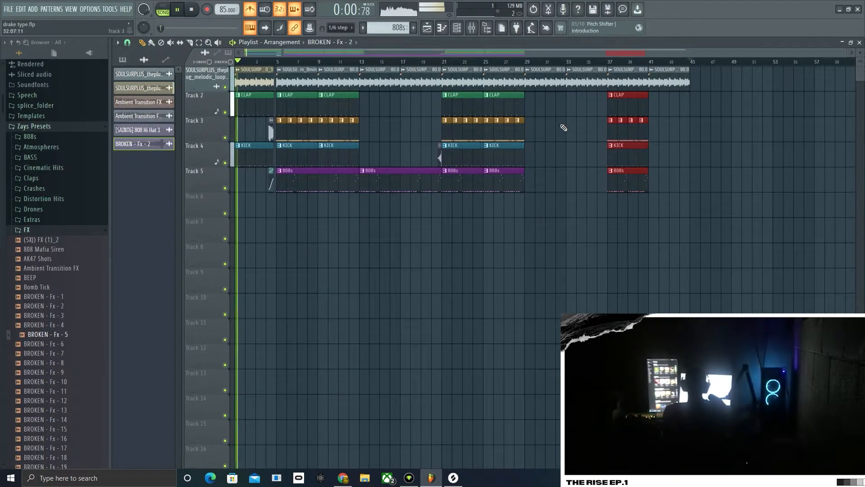
pyautogui.keyDown('ctrl'); pyautogui.click(582, 216); pyautogui.keyUp('ctrl')
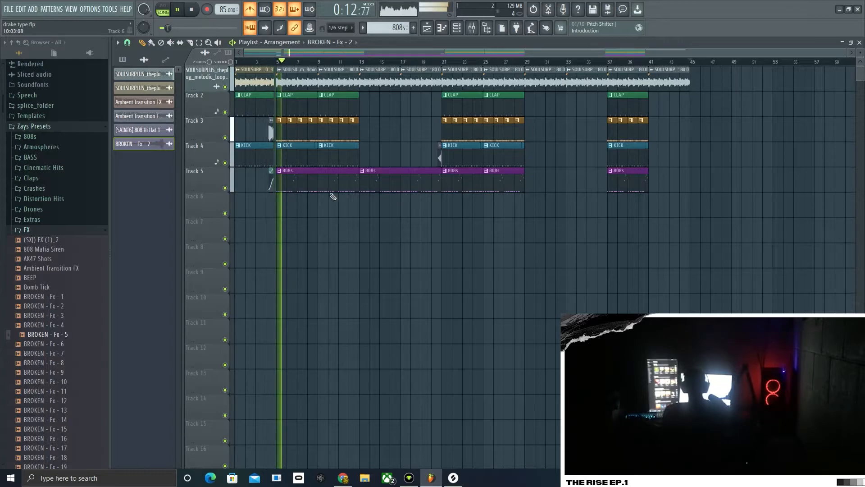
# Step: Stop playback, audition the BROKEN - Fx samples and place BROKEN - Fx - 5 on Track 3 near bar 15
pyautogui.click(67, 325)
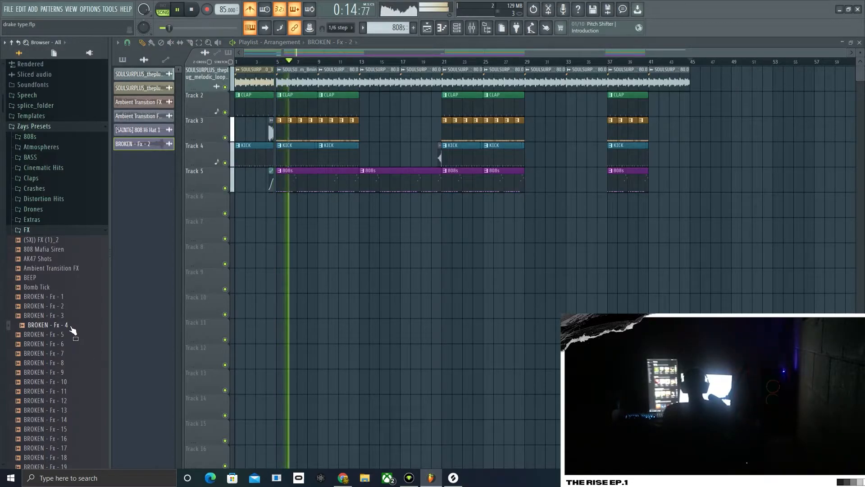
pyautogui.press('space')
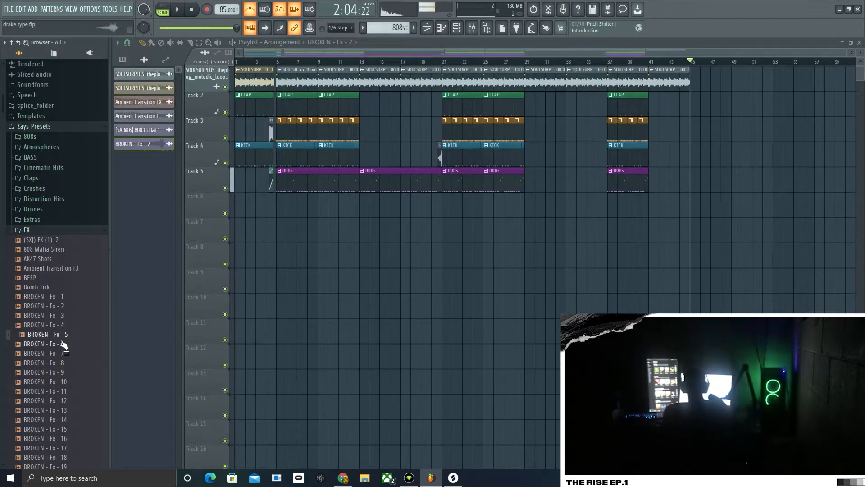
pyautogui.click(66, 326)
pyautogui.click(63, 316)
pyautogui.click(62, 362)
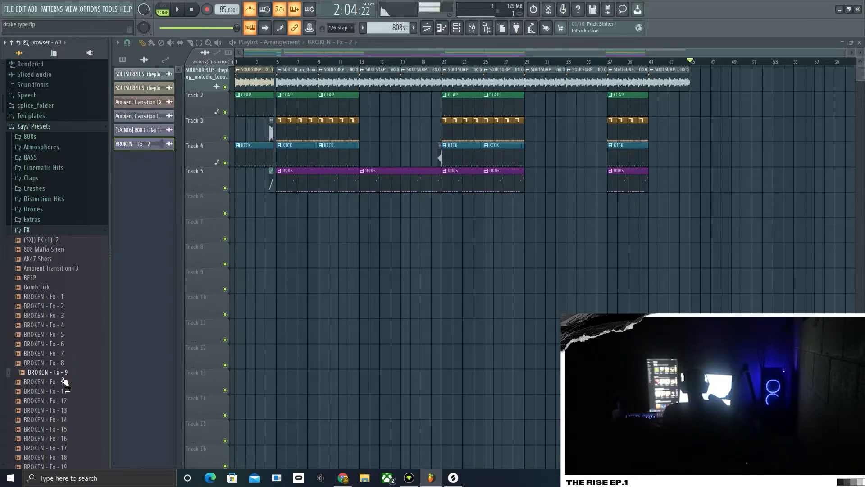
pyautogui.click(69, 335)
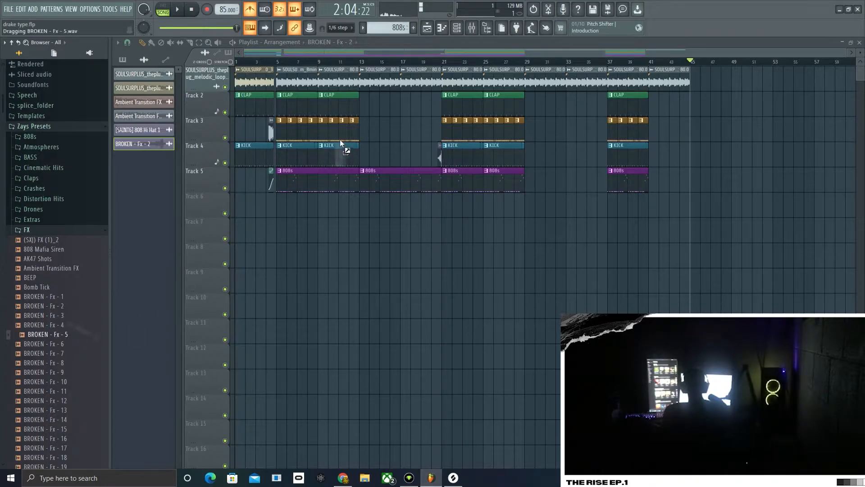
pyautogui.moveTo(336, 145); pyautogui.dragTo(381, 132)
pyautogui.scroll(6, 383, 133)
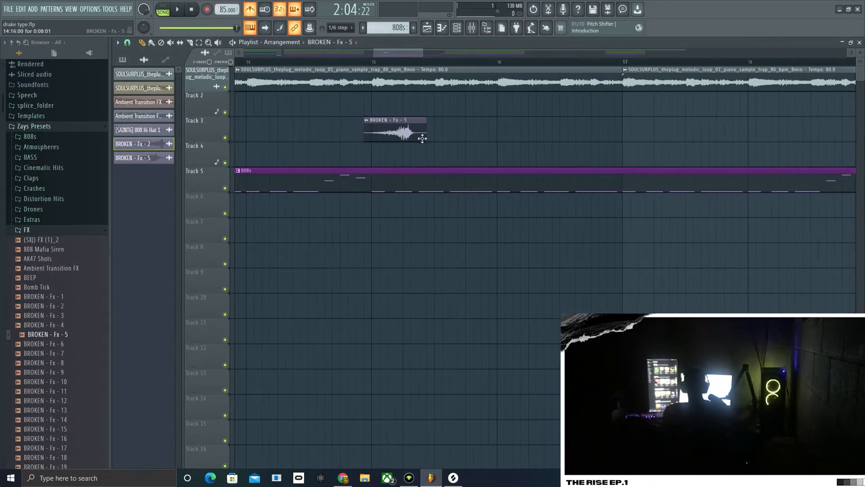
pyautogui.scroll(-4, 644, 169)
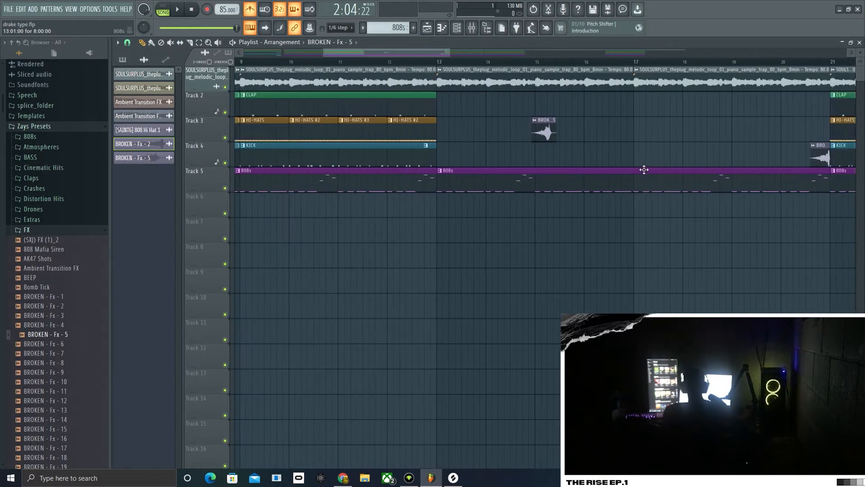
# Step: Check the sample settings of the BROKEN - Fx - 5 clip and clone its channel
pyautogui.doubleClick(550, 133)
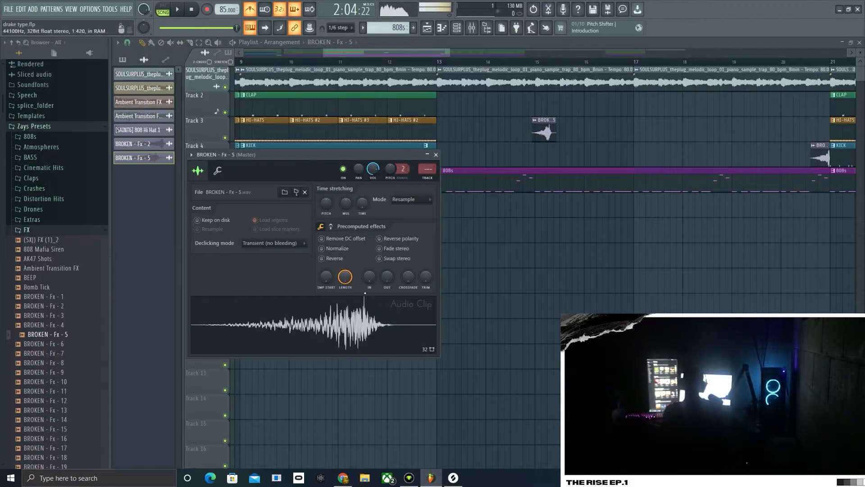
pyautogui.click(436, 155)
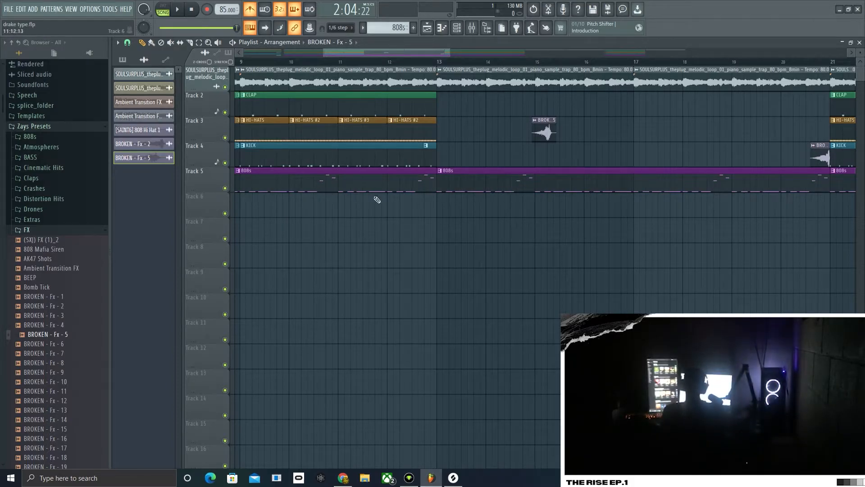
pyautogui.rightClick(144, 162)
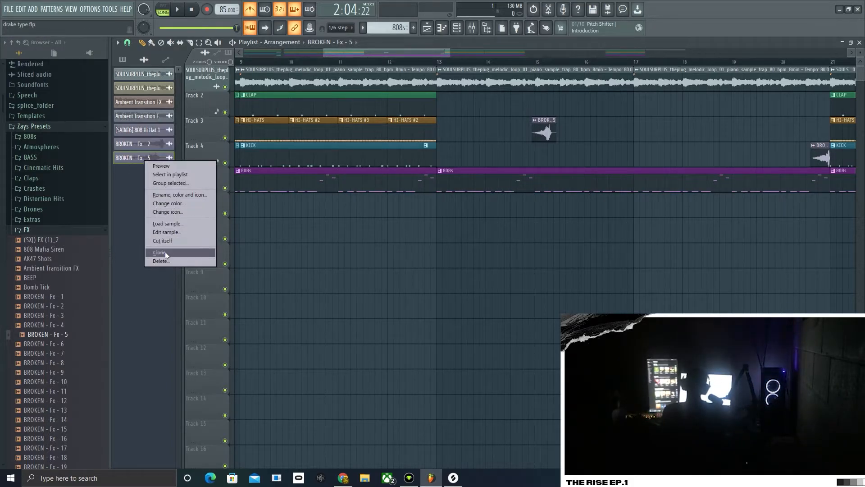
pyautogui.click(159, 253)
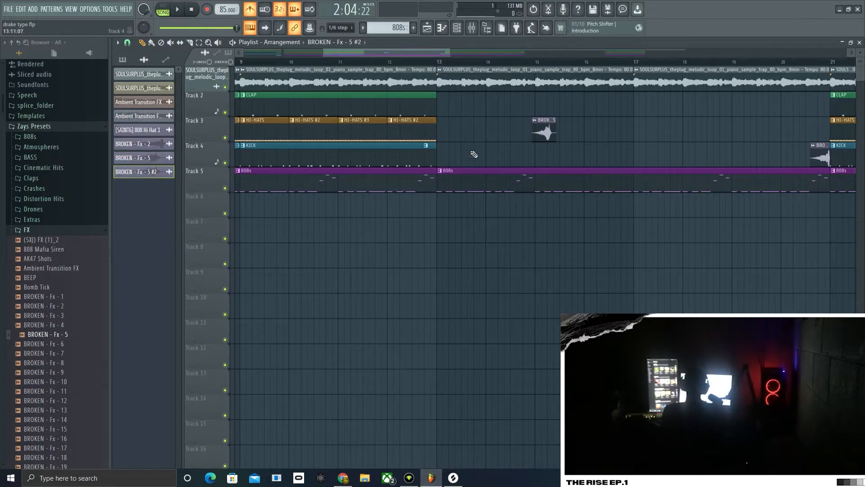
# Step: Trim the tail of the BROKEN - Fx - 5 clip and move it just before bar 14, and delete the BROKEN - Fx - 5 #2 clone
pyautogui.moveTo(545, 133); pyautogui.dragTo(474, 131)
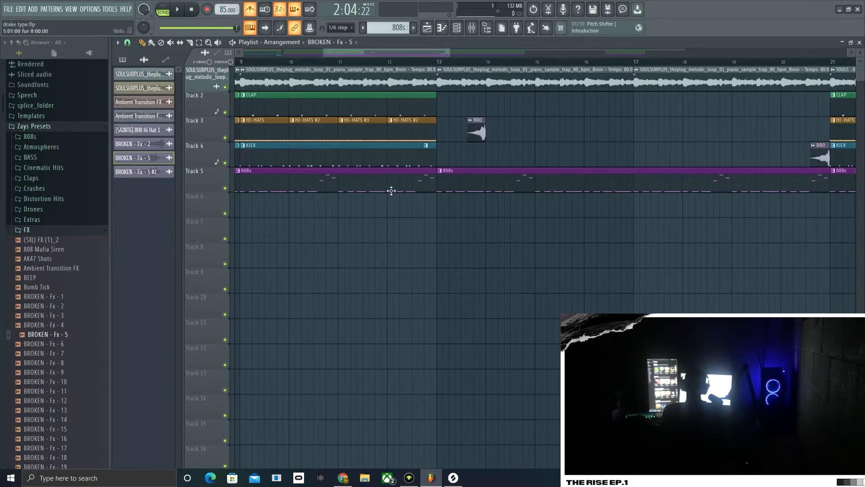
pyautogui.click(161, 174)
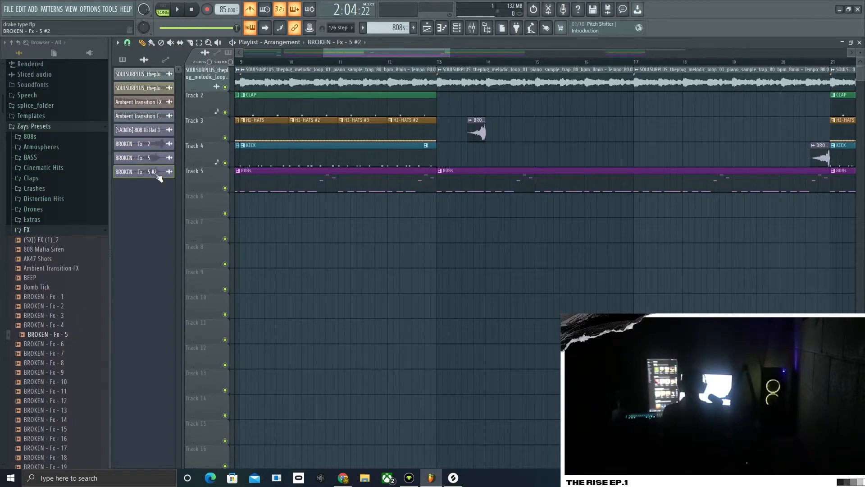
pyautogui.click(448, 166)
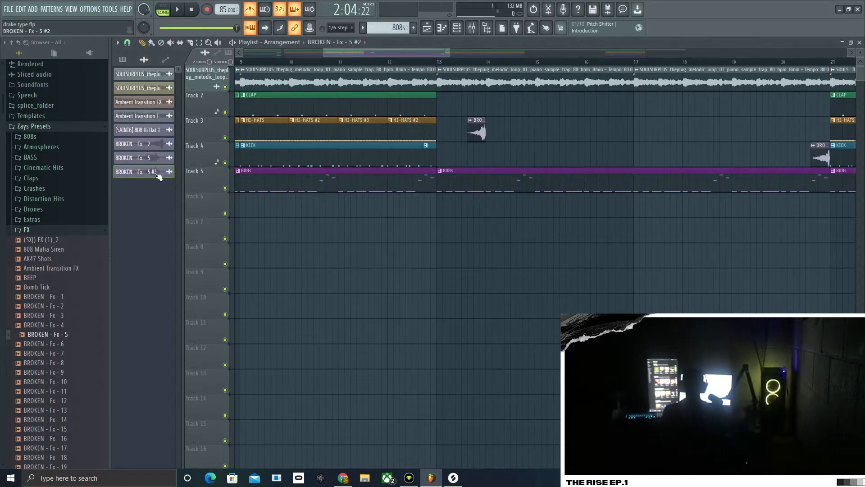
pyautogui.rightClick(155, 172)
pyautogui.click(171, 273)
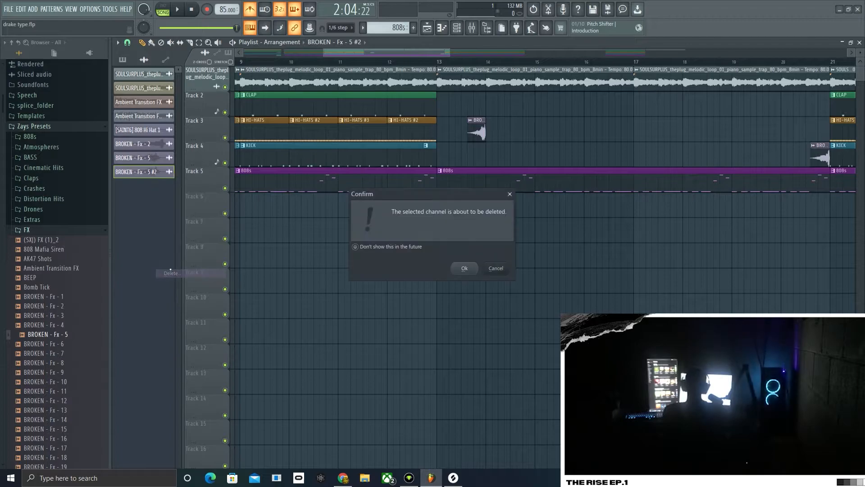
pyautogui.click(465, 268)
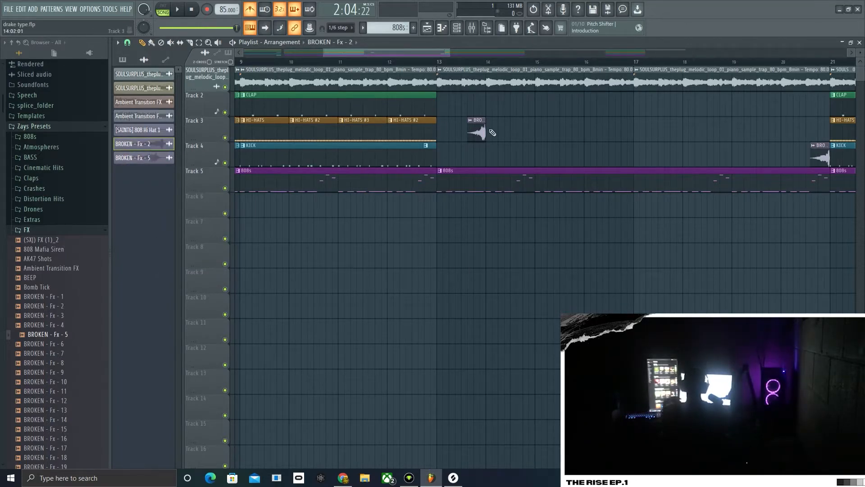
# Step: Nudge the BROKEN - Fx - 5 clip on Track 3 so that its end lines up exactly with bar 14
pyautogui.press('super')
pyautogui.click(499, 149)
pyautogui.rightClick(510, 153)
pyautogui.scroll(4, 485, 147)
pyautogui.scroll(3, 487, 144)
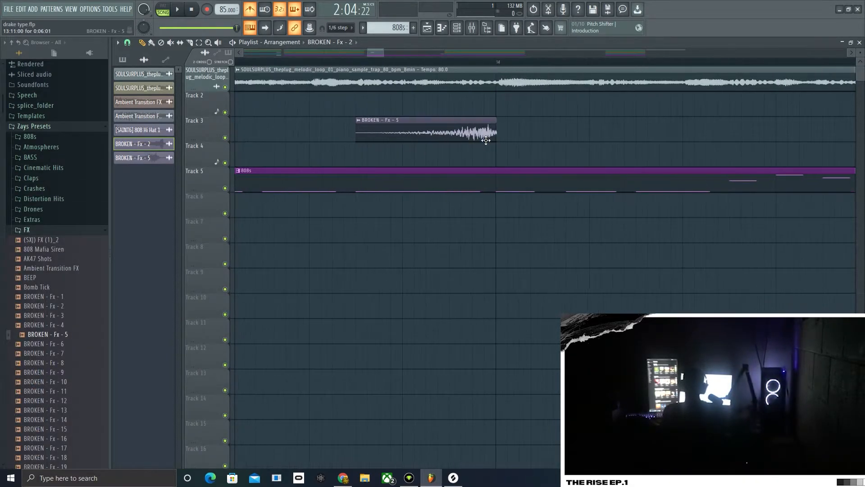
pyautogui.scroll(-5, 487, 140)
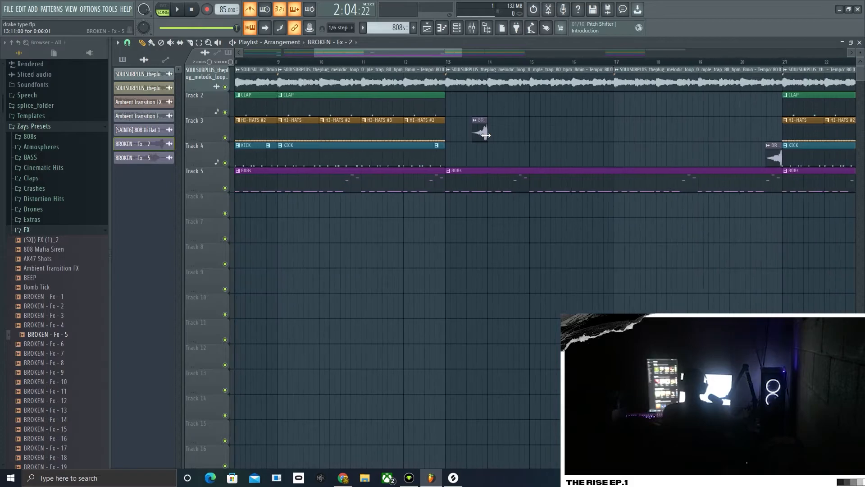
pyautogui.scroll(6, 486, 136)
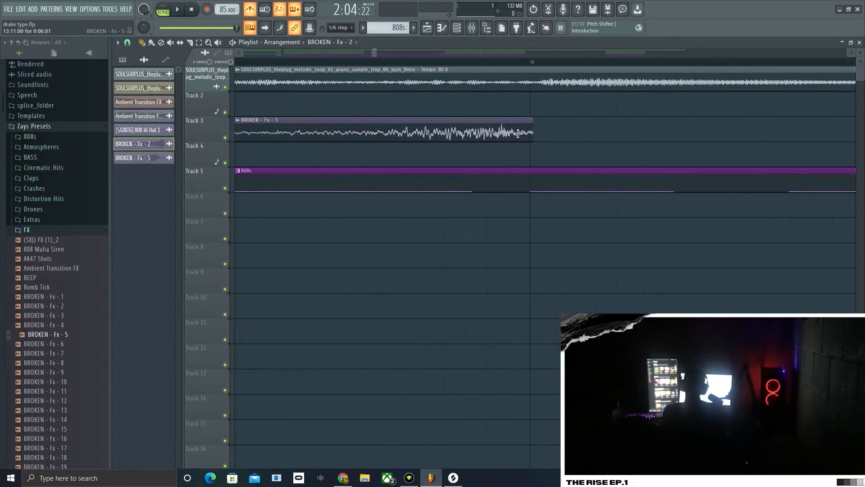
pyautogui.scroll(-2, 526, 123)
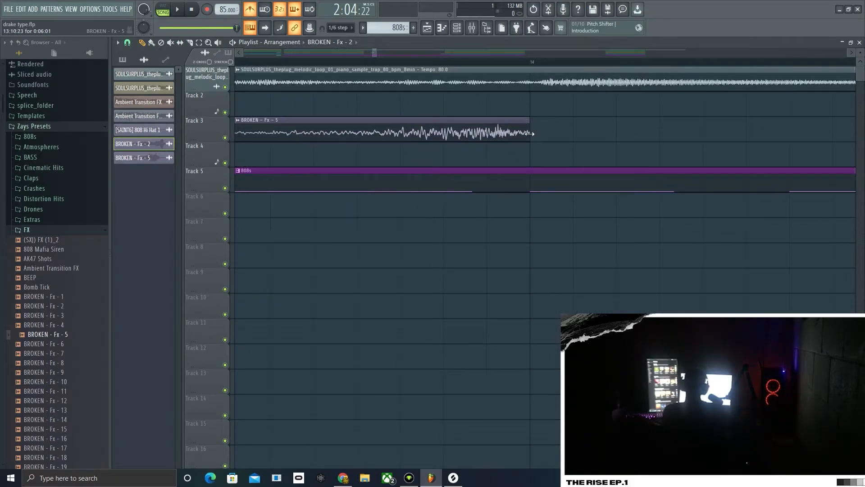
pyautogui.scroll(-2, 529, 133)
pyautogui.scroll(-2, 383, 167)
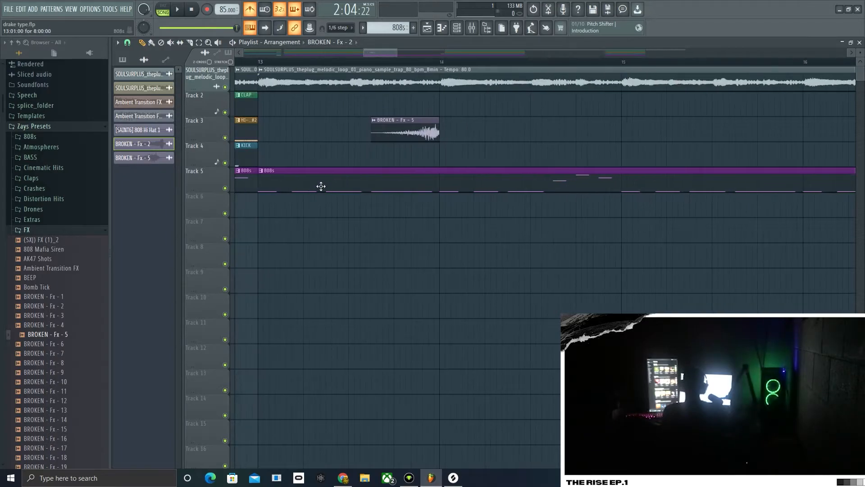
# Step: Clone BROKEN - Fx - 5, place the clone on Track 3 at bar 14 and reverse its sample
pyautogui.rightClick(155, 162)
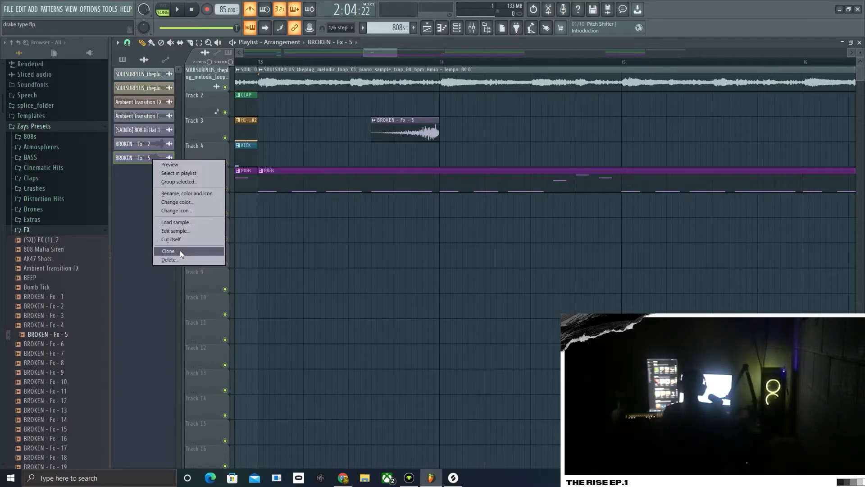
pyautogui.click(179, 251)
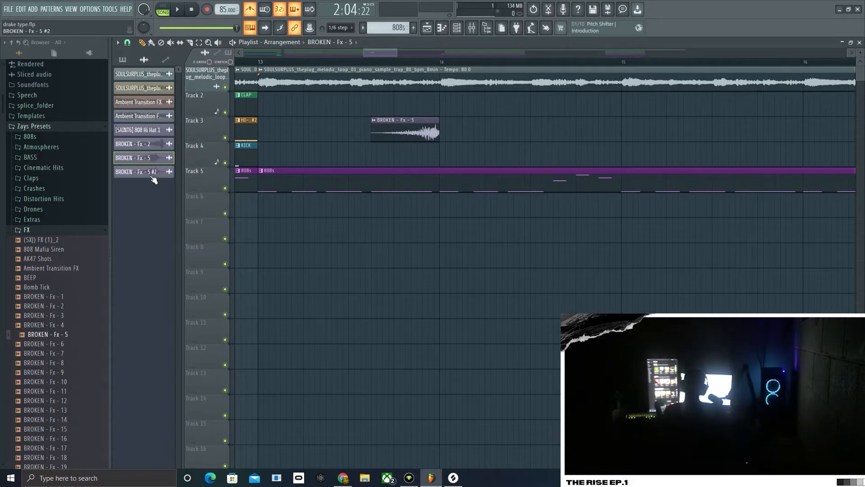
pyautogui.moveTo(153, 177); pyautogui.dragTo(453, 134)
pyautogui.doubleClick(453, 134)
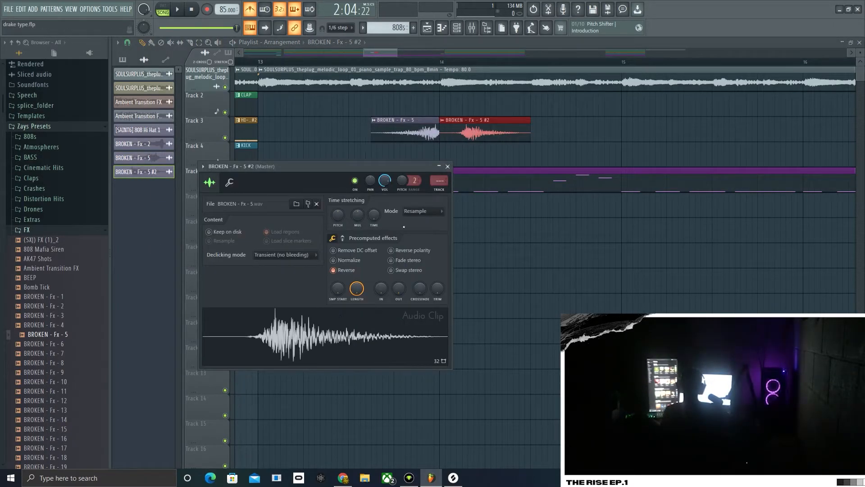
pyautogui.click(448, 166)
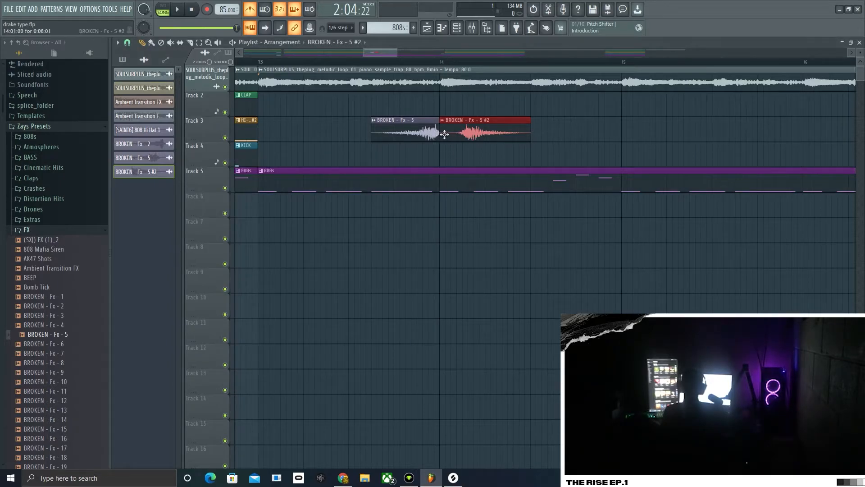
# Step: Trim the quiet start off the reversed clip, align it to bar 14 and play the transition
pyautogui.moveTo(461, 132); pyautogui.dragTo(543, 135)
pyautogui.press('space')
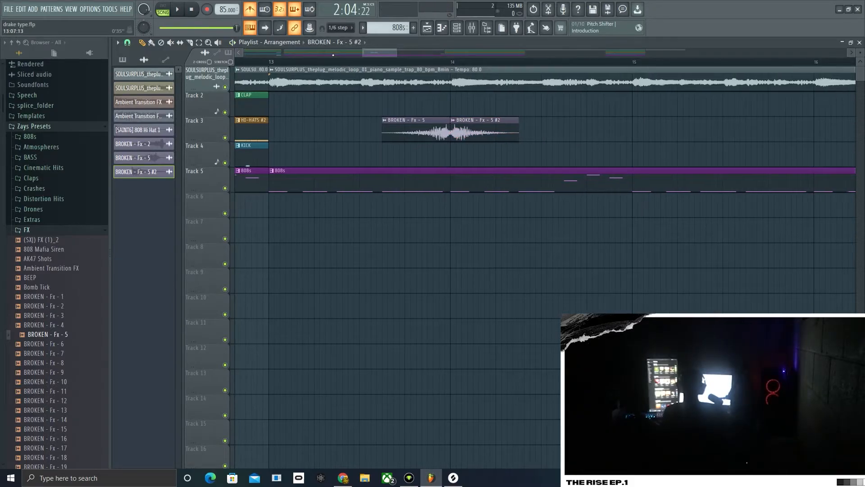
pyautogui.press('space')
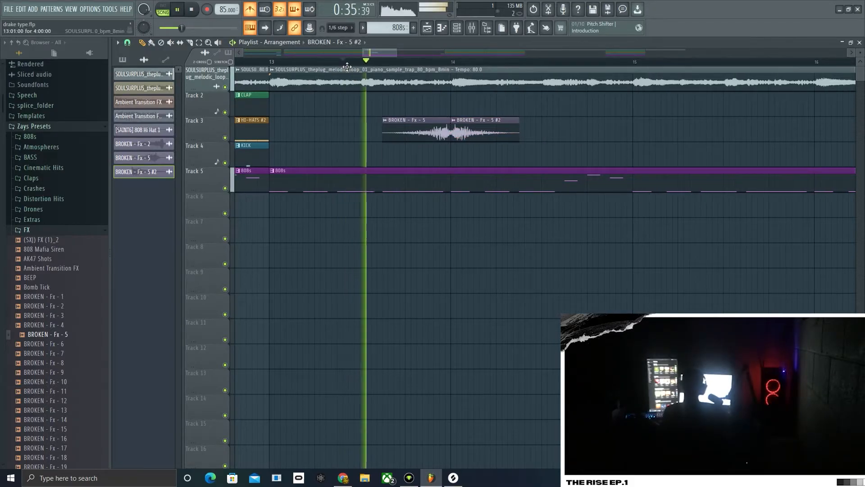
pyautogui.press('space')
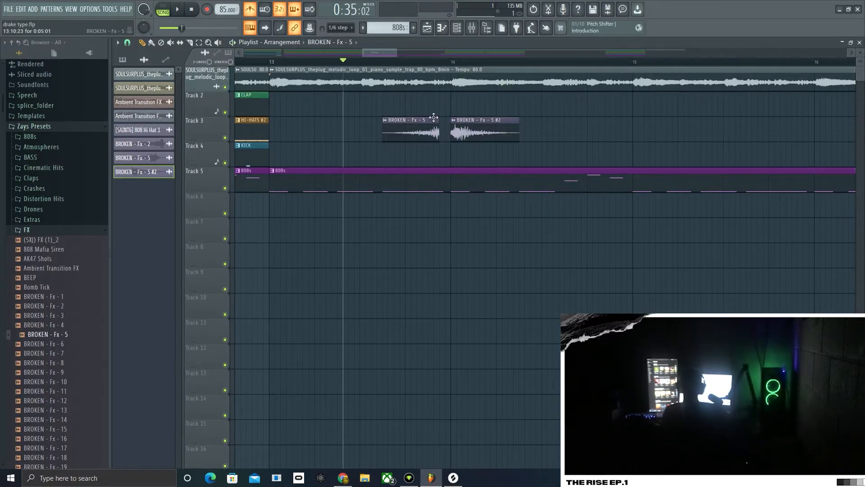
# Step: Shorten both BROKEN - Fx clips where they meet, rejoin them at bar 14 and play the transition again
pyautogui.click(443, 118)
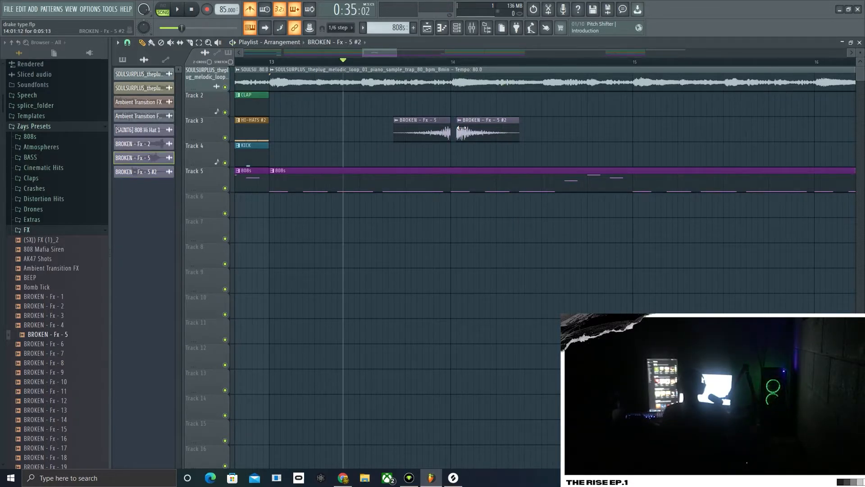
pyautogui.moveTo(469, 120); pyautogui.dragTo(458, 120)
pyautogui.press('space')
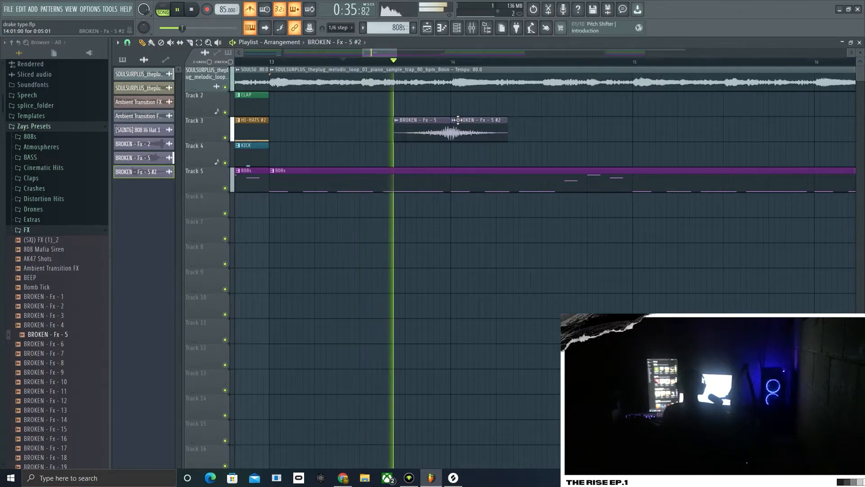
# Step: Stop playback and route the reversed BROKEN - Fx - 5 #2 clip to mixer insert 9
pyautogui.press('space')
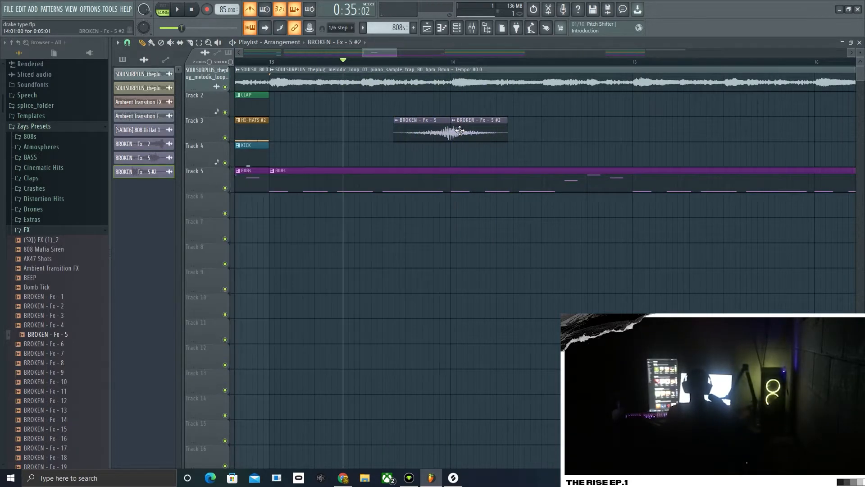
pyautogui.doubleClick(460, 131)
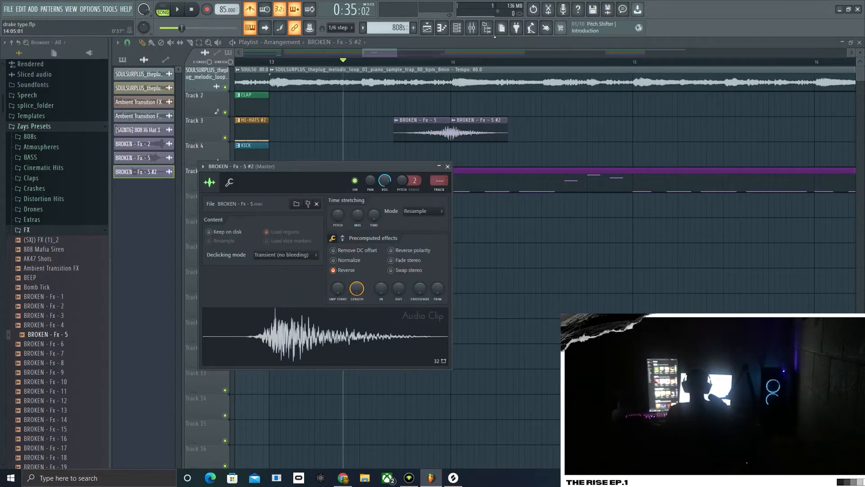
pyautogui.click(472, 27)
pyautogui.moveTo(440, 181); pyautogui.dragTo(439, 162)
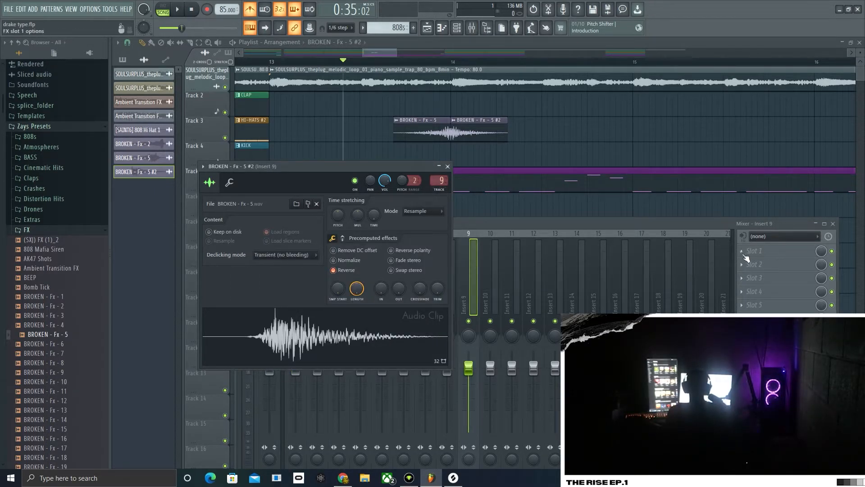
# Step: Try Gross Beat on insert 9 with the Complex 11 time pattern and play the transition
pyautogui.click(743, 255)
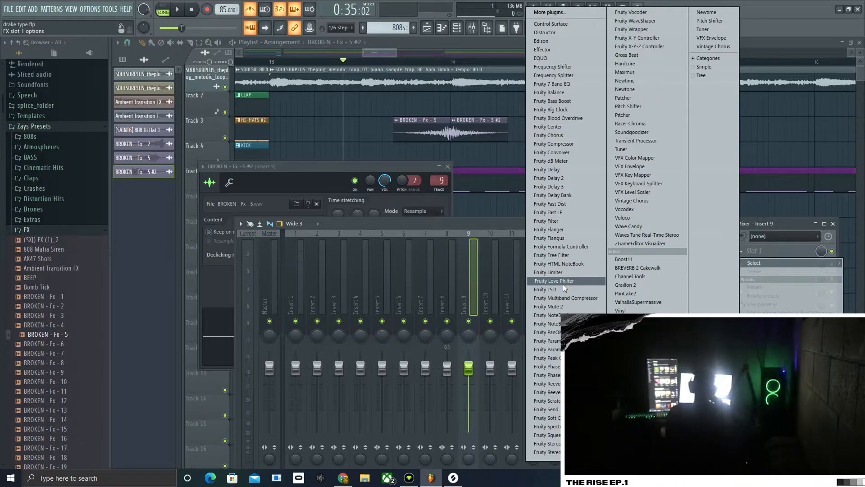
pyautogui.click(626, 55)
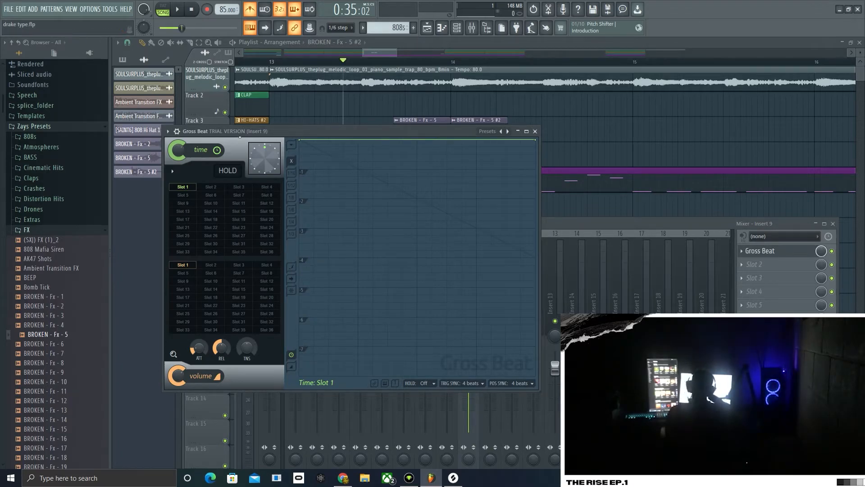
pyautogui.click(508, 132)
pyautogui.click(238, 227)
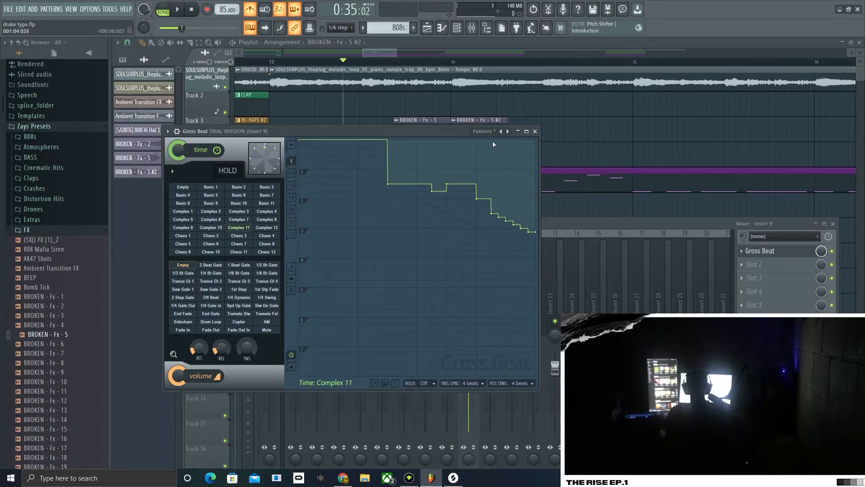
pyautogui.press('space')
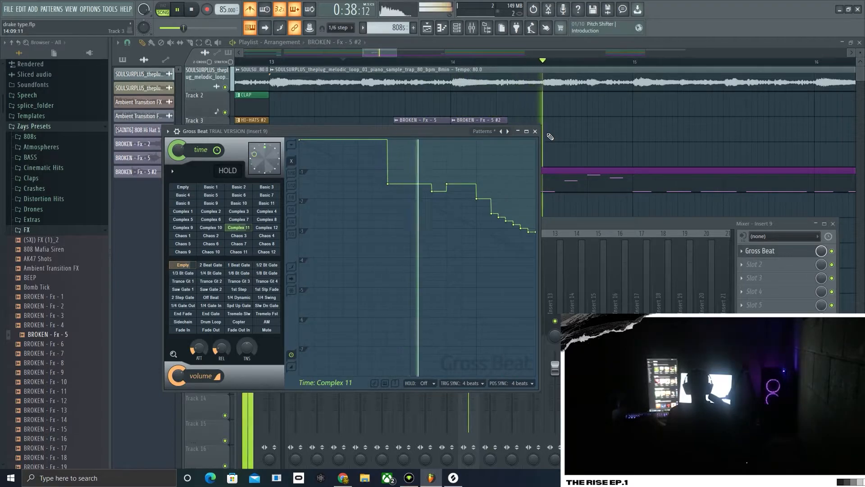
pyautogui.press('space')
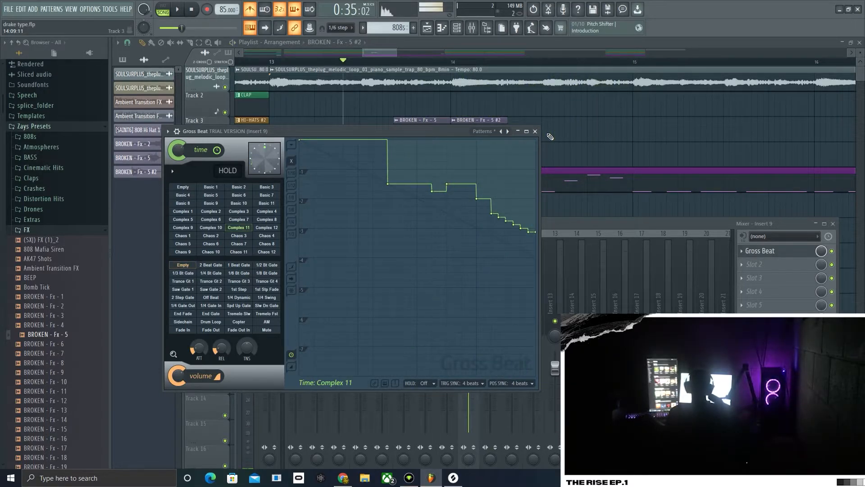
pyautogui.click(535, 132)
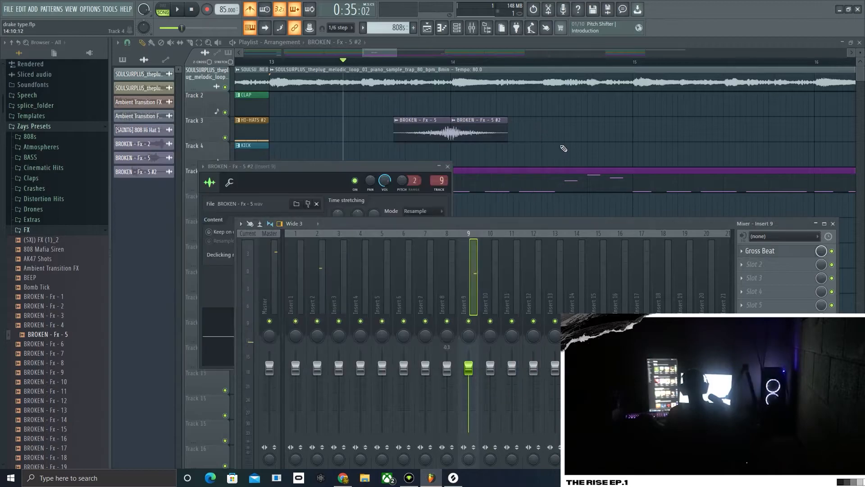
# Step: Replace Gross Beat on insert 9 with Fruity Love Philter and audition its Lowpass 2 preset
pyautogui.click(741, 250)
pyautogui.moveTo(740, 250)
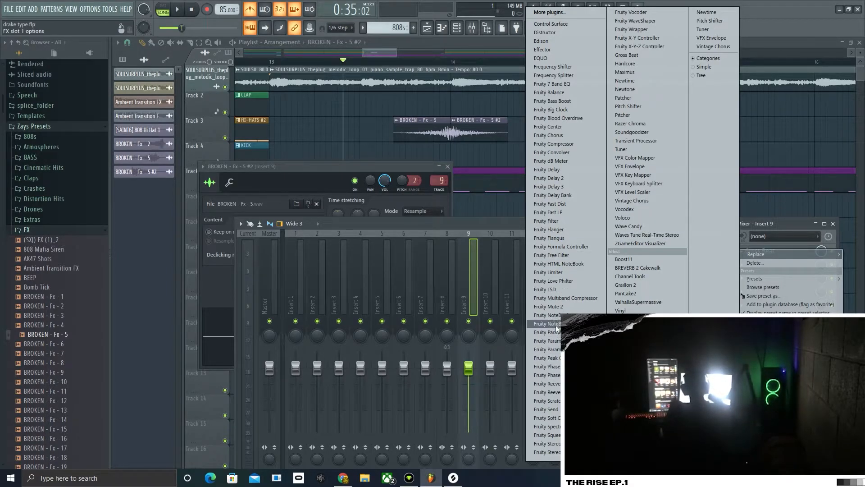
pyautogui.click(552, 281)
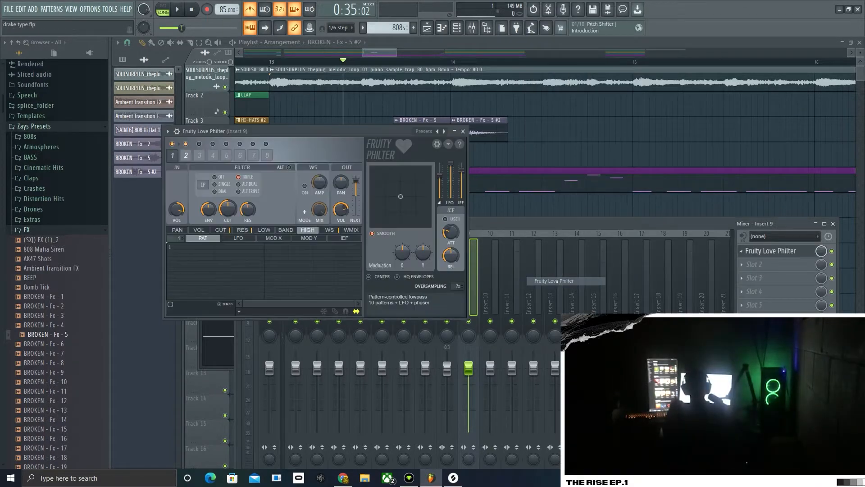
pyautogui.click(444, 132)
pyautogui.click(444, 132)
pyautogui.click(444, 132)
pyautogui.click(444, 132)
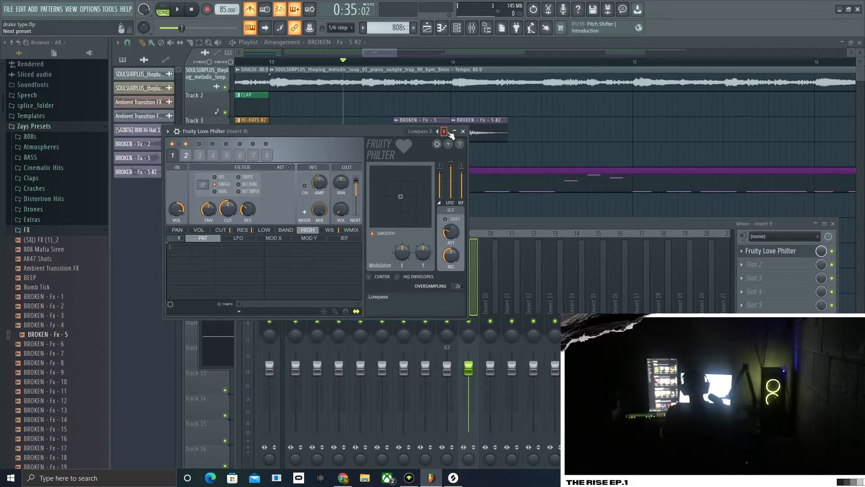
pyautogui.press('space')
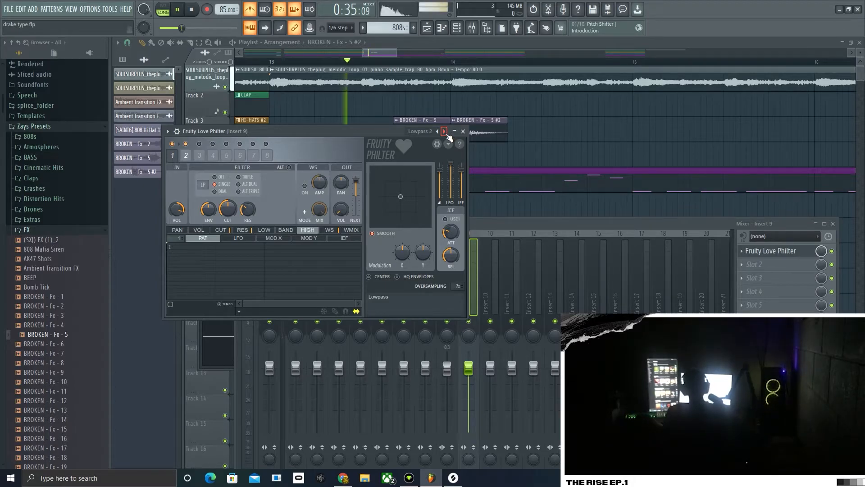
pyautogui.press('space')
# Step: Set Fruity Love Philter to the Simple triangle lowpass LFO preset and play the transition
pyautogui.click(445, 131)
pyautogui.click(444, 131)
pyautogui.click(444, 131)
pyautogui.click(444, 131)
pyautogui.click(444, 132)
pyautogui.click(444, 132)
pyautogui.click(444, 131)
pyautogui.click(438, 132)
pyautogui.press('space')
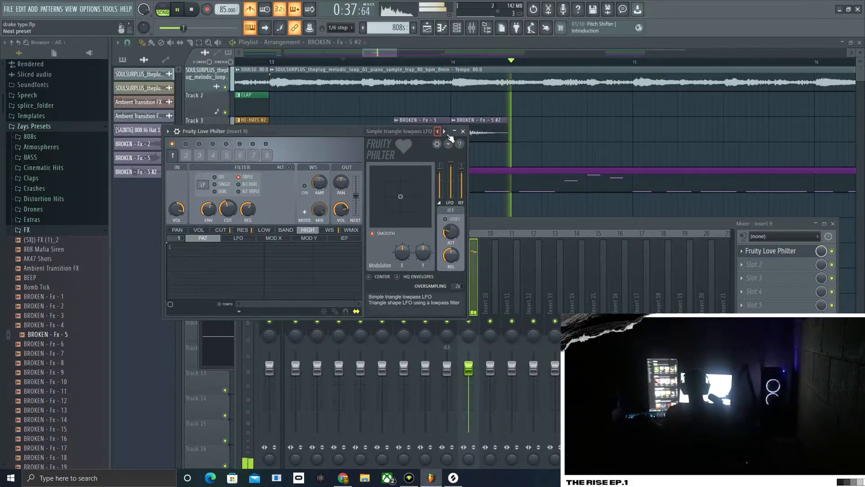
# Step: Route the first BROKEN - Fx - 5 clip to mixer insert 9 as well and play the transition
pyautogui.doubleClick(451, 140)
pyautogui.press('space')
pyautogui.doubleClick(428, 134)
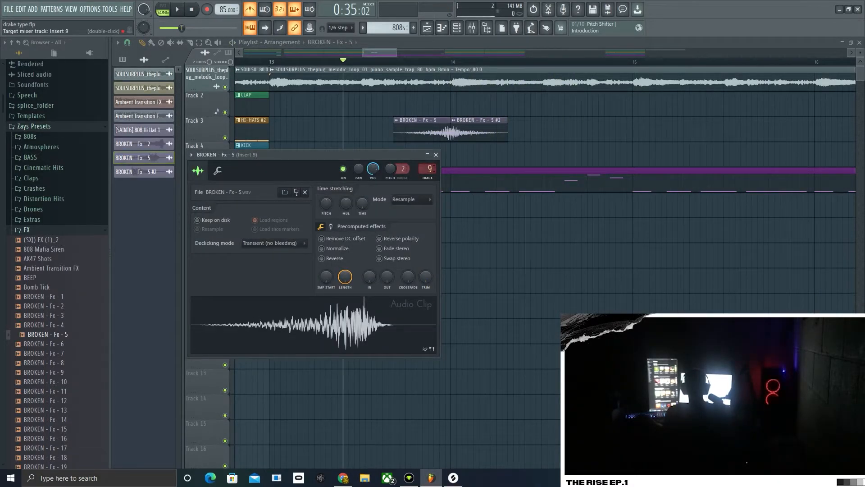
pyautogui.press('space')
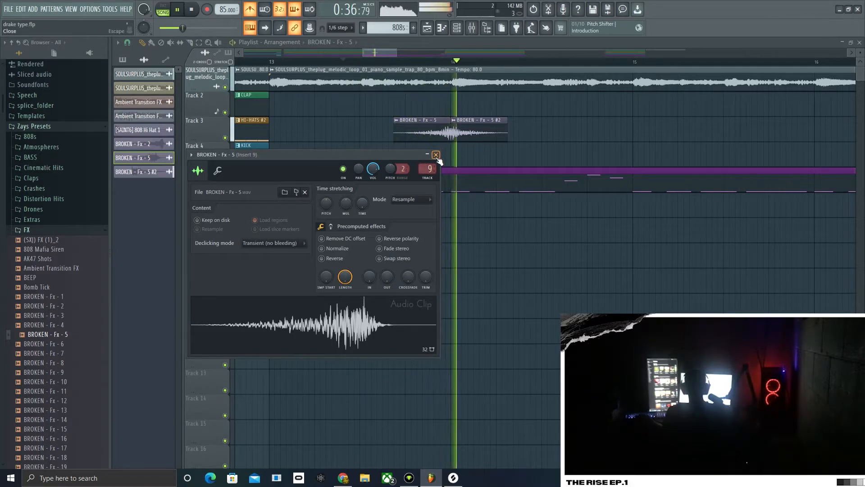
pyautogui.click(436, 155)
# Step: Lower the mix level of Fruity Love Philter on insert 9 to about 82% while the transition plays
pyautogui.click(473, 29)
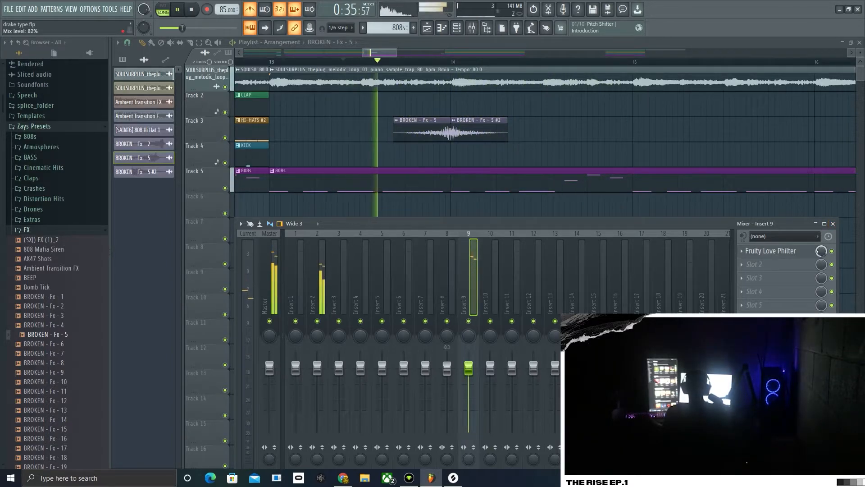
pyautogui.click(833, 224)
pyautogui.press('space')
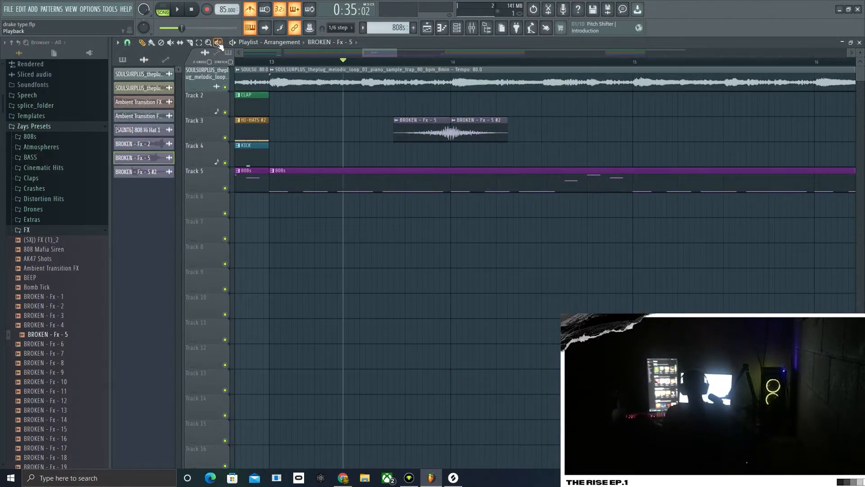
# Step: Select the pair of BROKEN - Fx - 5 clips on Track 3 and copy it so its joins fall on bars 15 and 17
pyautogui.click(201, 43)
pyautogui.moveTo(398, 102); pyautogui.dragTo(453, 135)
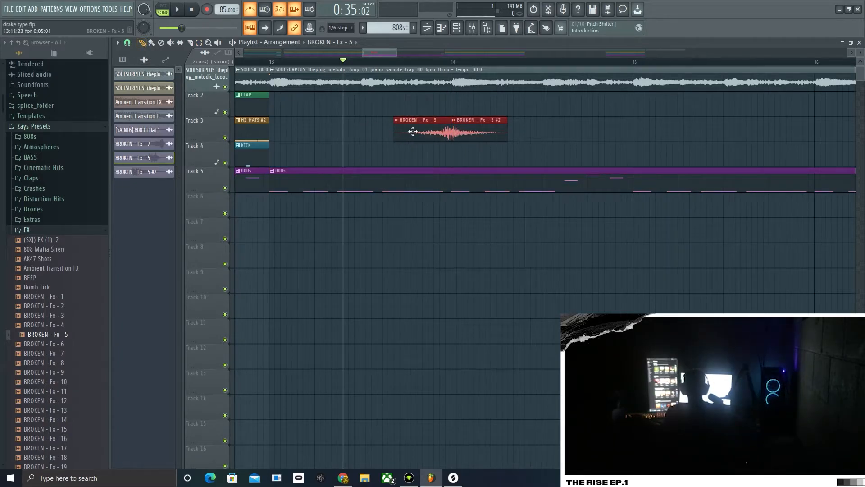
pyautogui.moveTo(400, 129); pyautogui.dragTo(579, 131)
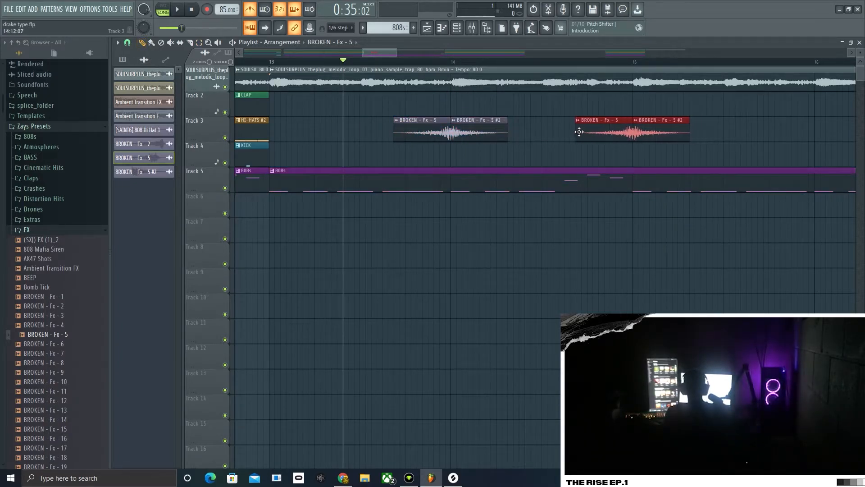
pyautogui.scroll(-3, 641, 139)
pyautogui.press('space')
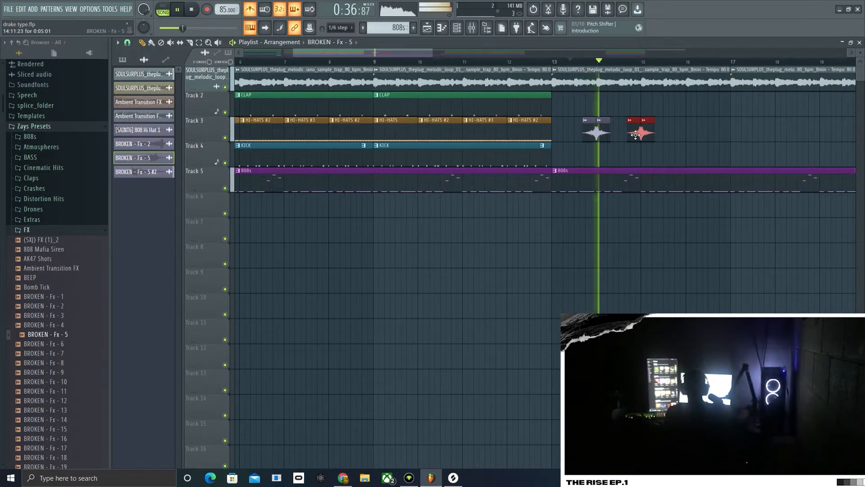
pyautogui.moveTo(636, 134); pyautogui.dragTo(725, 126)
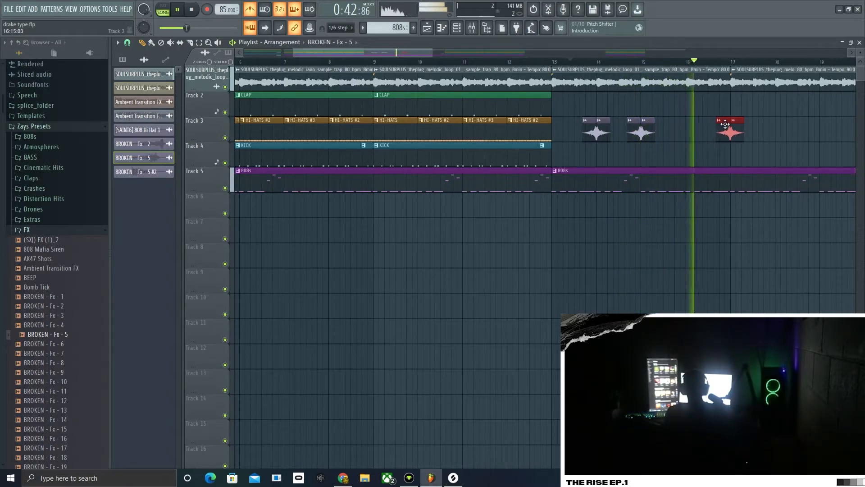
# Step: Copy the BROKEN - Fx clip pair on Track 3 again so its joins fall on bars 20 and 19
pyautogui.scroll(-3, 724, 130)
pyautogui.scroll(-1, 724, 130)
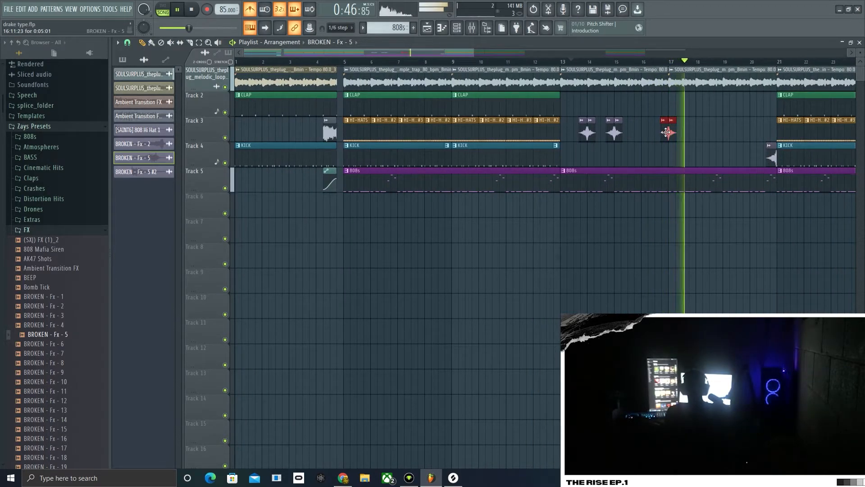
pyautogui.moveTo(666, 132); pyautogui.dragTo(748, 137)
pyautogui.press('space')
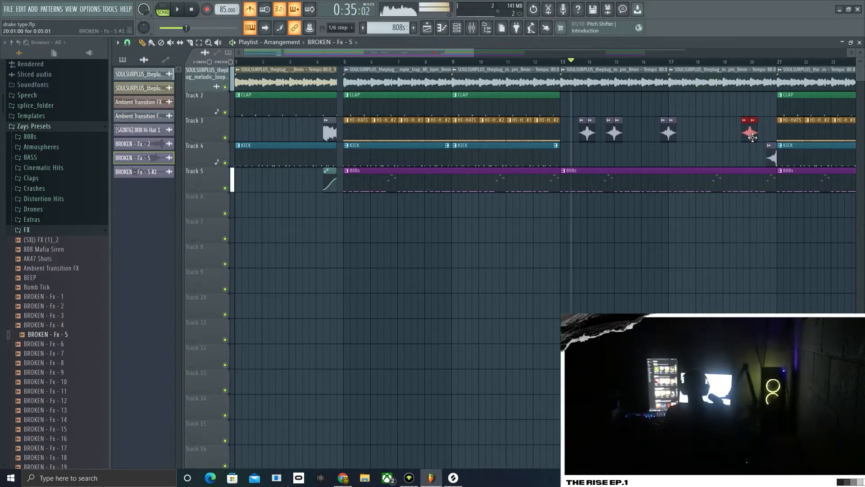
pyautogui.scroll(5, 746, 135)
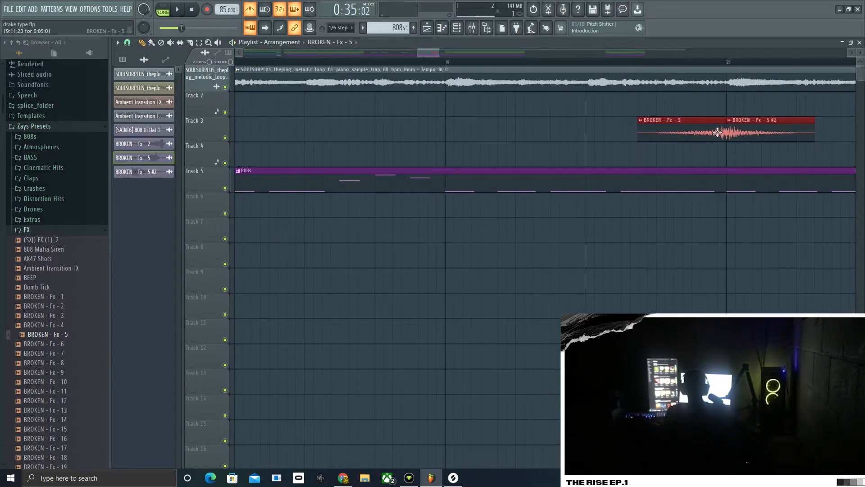
pyautogui.moveTo(718, 132); pyautogui.dragTo(434, 137)
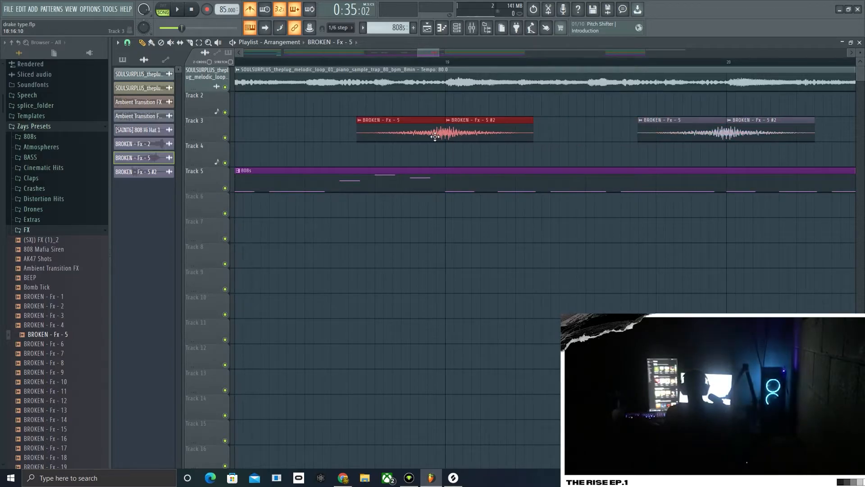
# Step: Deselect the clips and play the section from bar 13 to check the copied transition effects
pyautogui.scroll(-5, 441, 138)
pyautogui.scroll(-2, 459, 238)
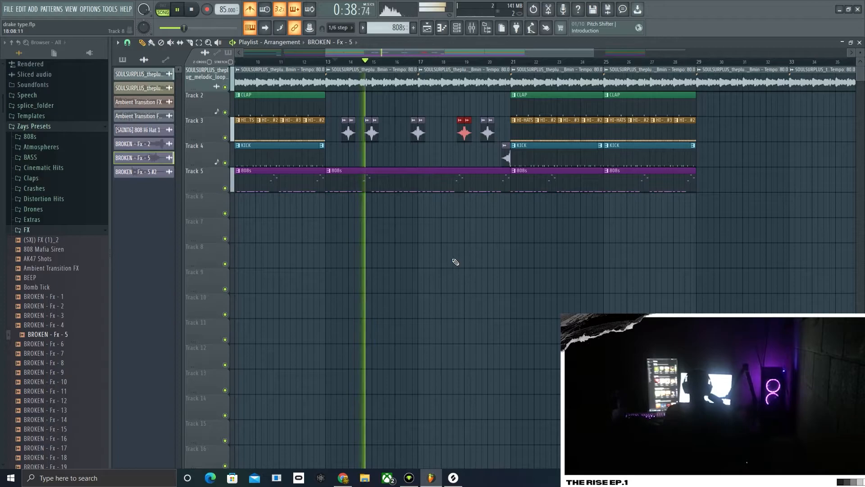
pyautogui.click(455, 260)
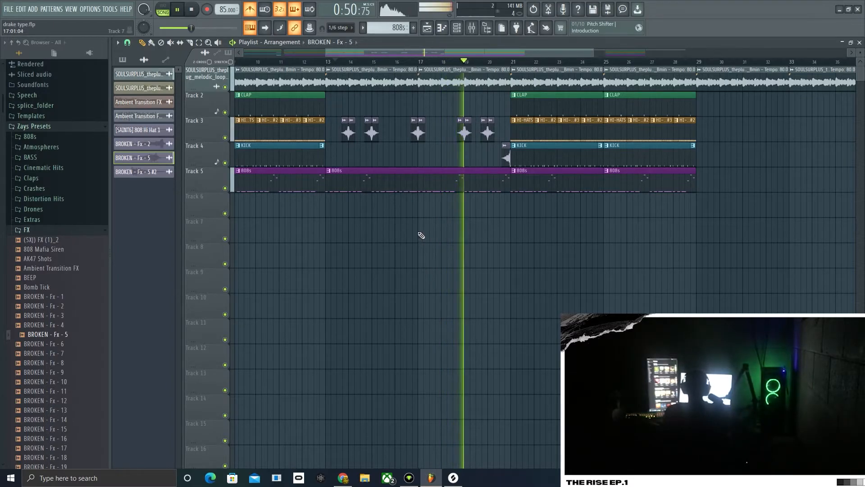
pyautogui.press('space')
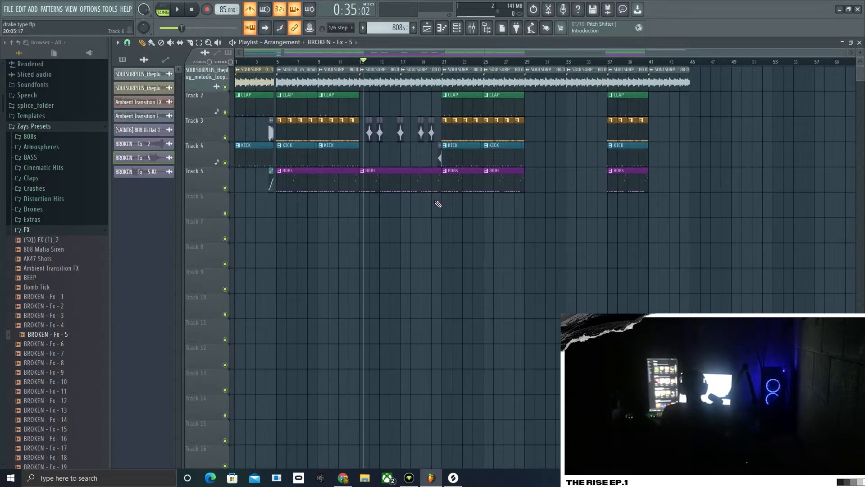
# Step: Preview the BEEP sample from the FX folder and place the BEEP pattern on Track 6 at bar 13
pyautogui.scroll(6, 429, 205)
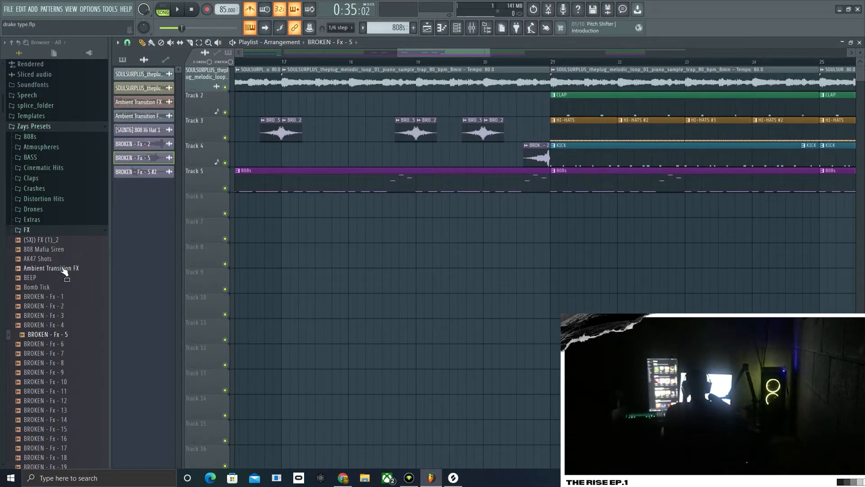
pyautogui.scroll(-2, 64, 271)
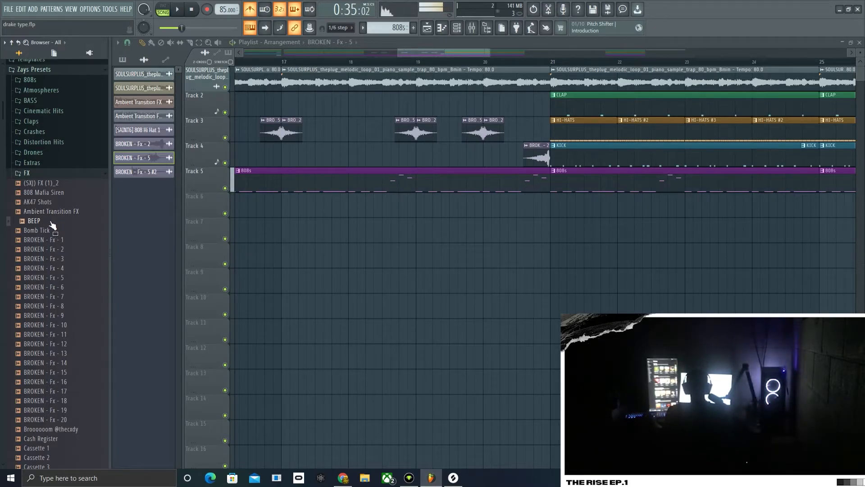
pyautogui.click(456, 28)
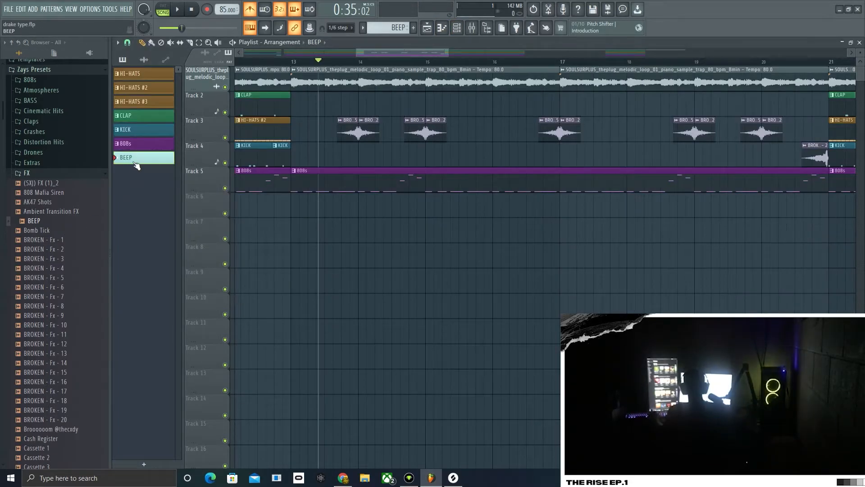
pyautogui.moveTo(136, 166); pyautogui.dragTo(292, 207)
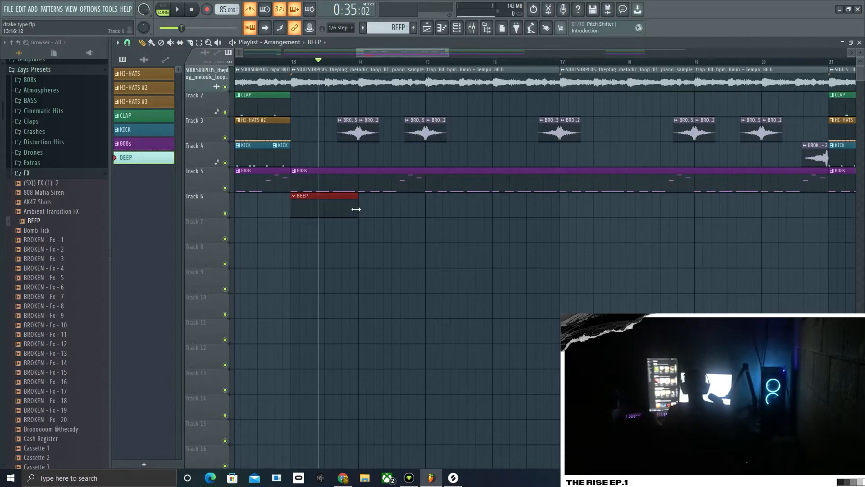
# Step: Extend the BEEP clip on Track 6 to bar 21 and select the time range from bar 13 to bar 21
pyautogui.press('space')
pyautogui.press('space')
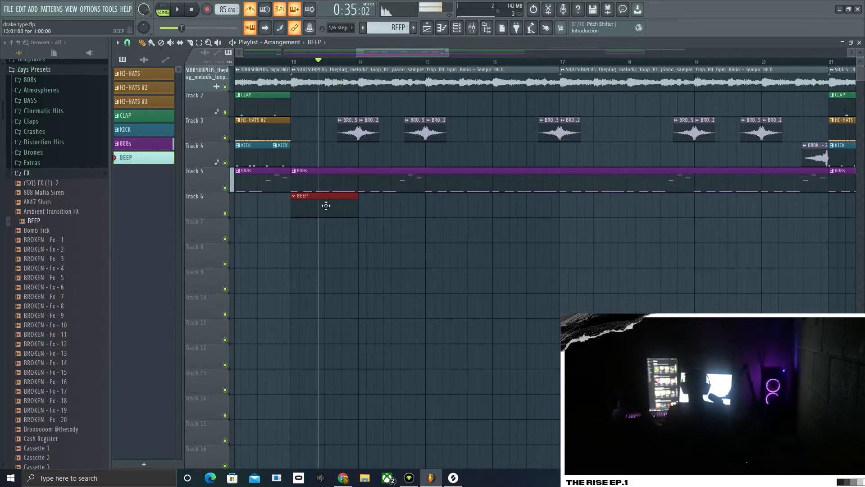
pyautogui.moveTo(357, 206); pyautogui.dragTo(811, 207)
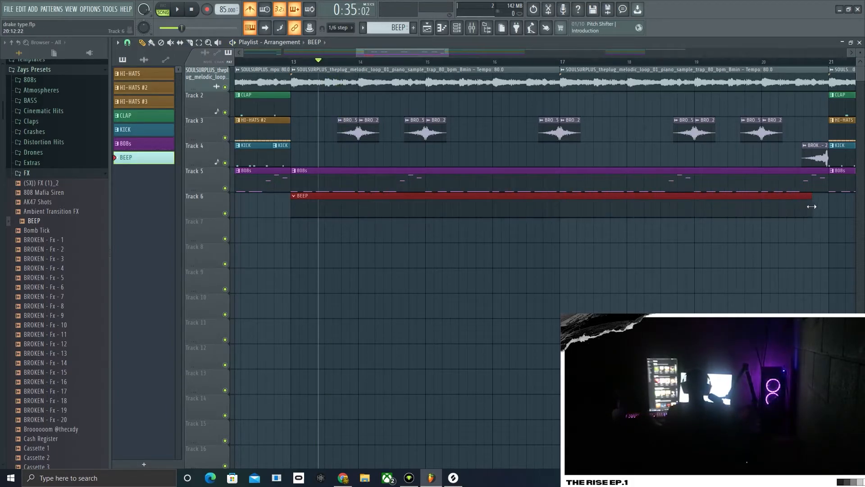
pyautogui.press('space')
pyautogui.press('space')
pyautogui.moveTo(319, 61)
pyautogui.mouseDown()
pyautogui.moveTo(292, 62)
pyautogui.moveTo(804, 55)
pyautogui.mouseUp()
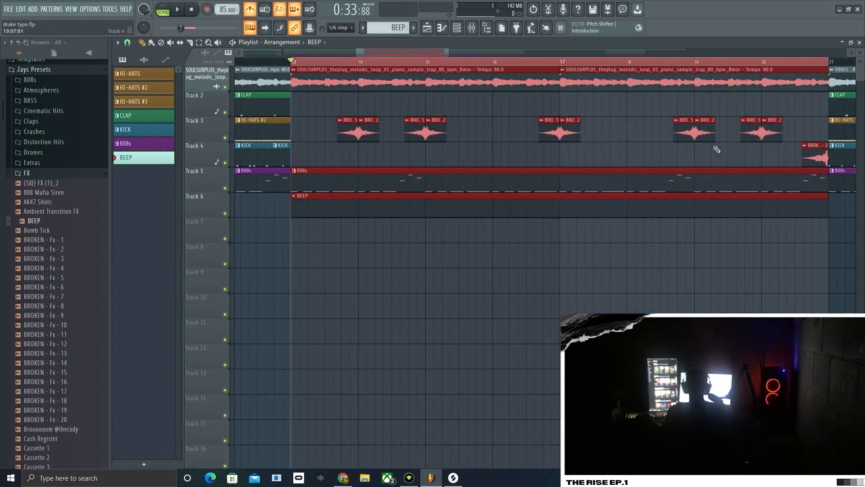
# Step: Open the BEEP channel's piano roll from the channel rack, audition a note and close the piano roll
pyautogui.click(457, 27)
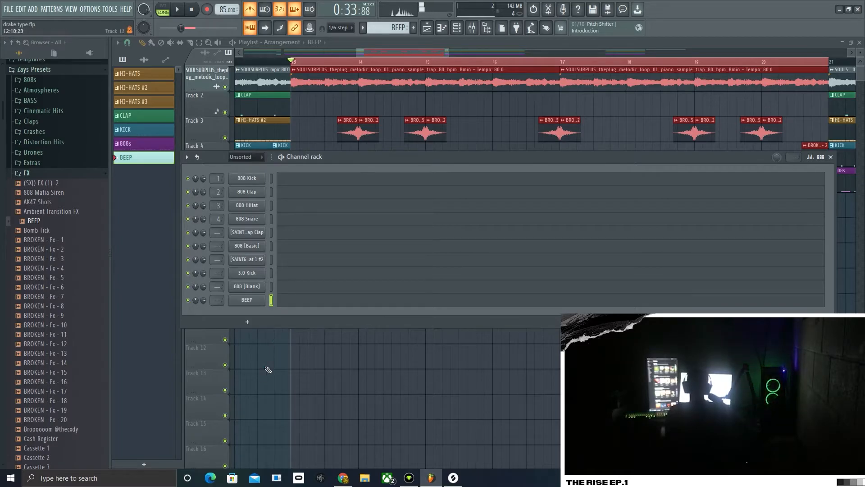
pyautogui.rightClick(253, 301)
pyautogui.click(280, 300)
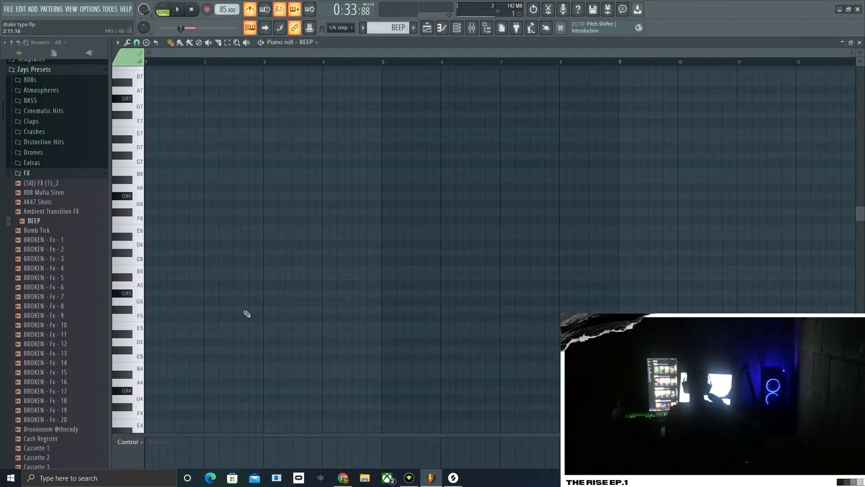
pyautogui.press('m')
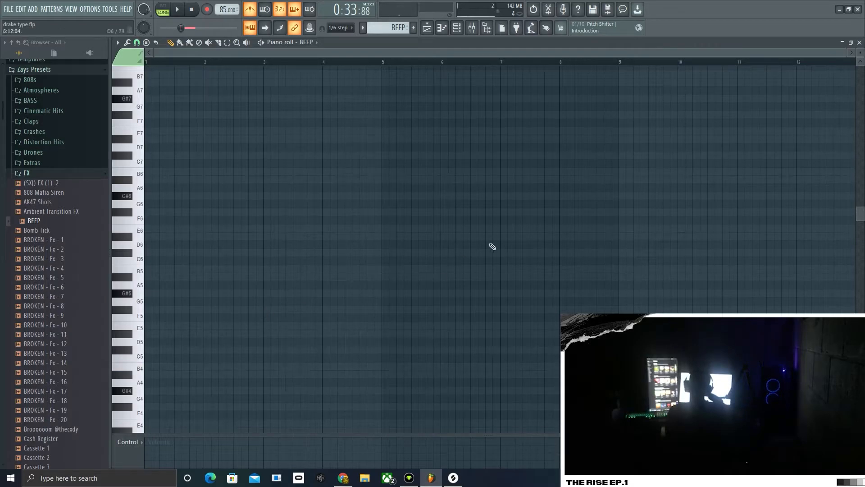
pyautogui.click(860, 42)
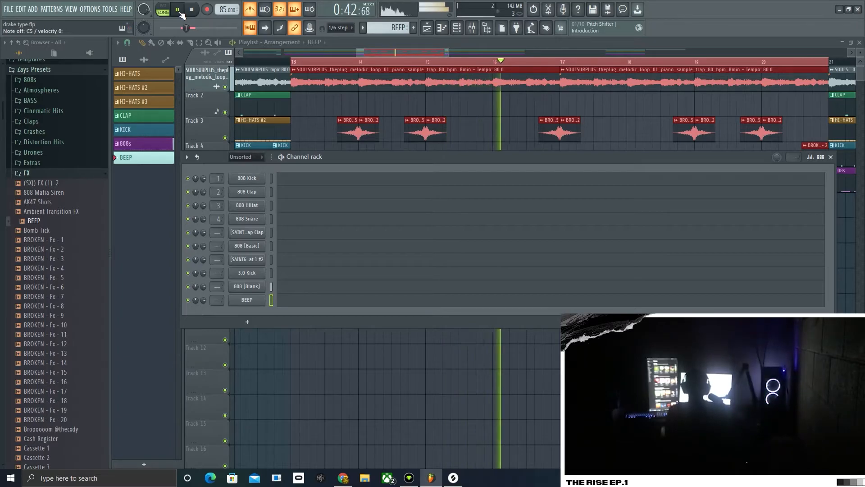
# Step: Record evenly spaced, alternating B4 and C5 notes into the BEEP pattern over the selected bars
pyautogui.click(179, 11)
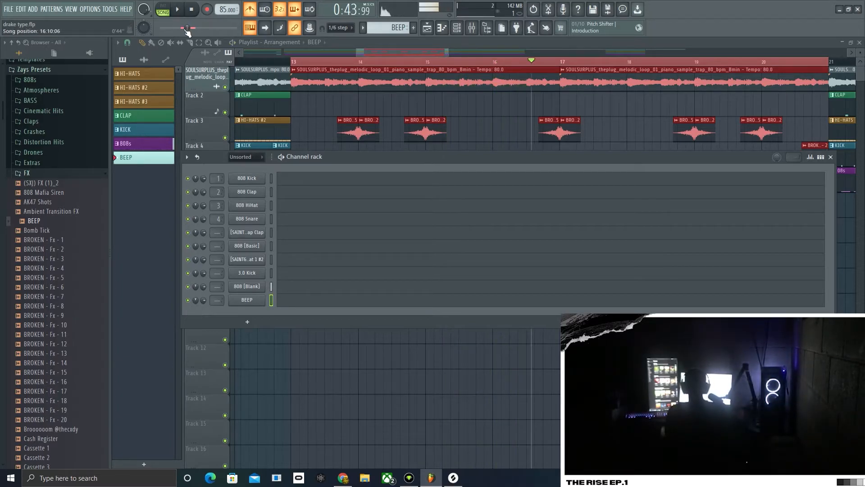
pyautogui.press('space')
pyautogui.press('space')
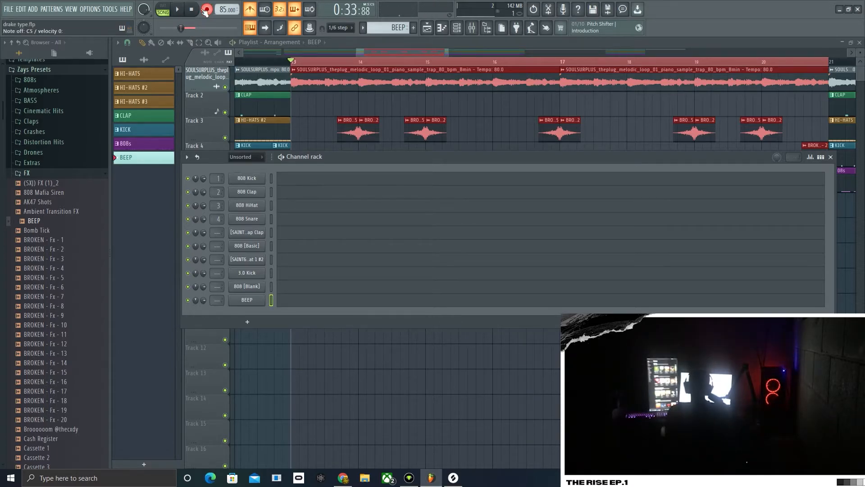
pyautogui.click(179, 13)
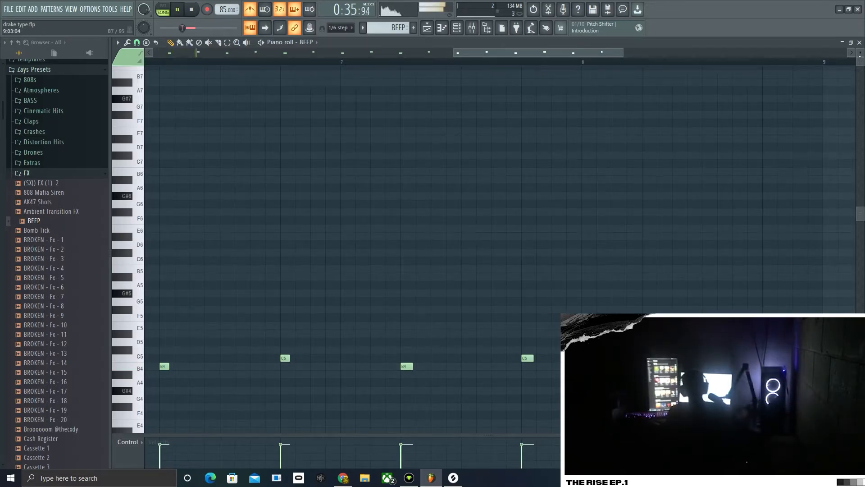
pyautogui.click(859, 42)
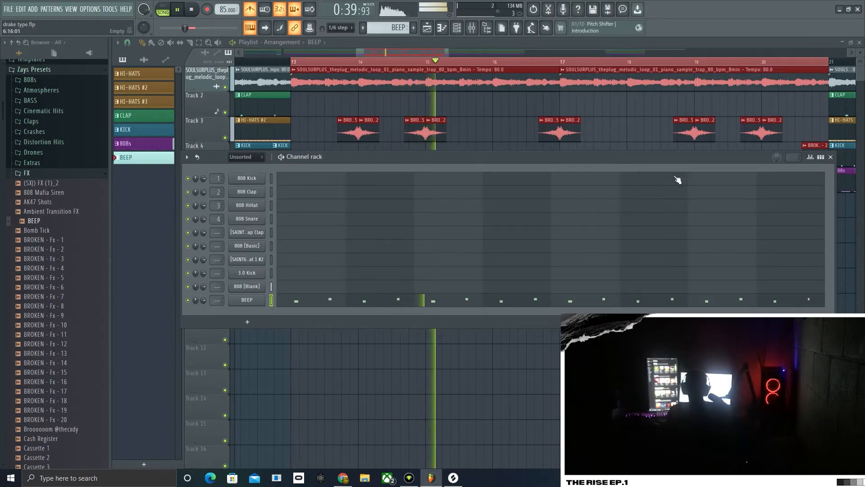
# Step: Route the BEEP channel to mixer insert 8 and load Fruity Reeverb 2 in its first effect slot
pyautogui.moveTo(217, 300)
pyautogui.mouseDown()
pyautogui.moveTo(217, 282)
pyautogui.moveTo(217, 304)
pyautogui.mouseUp()
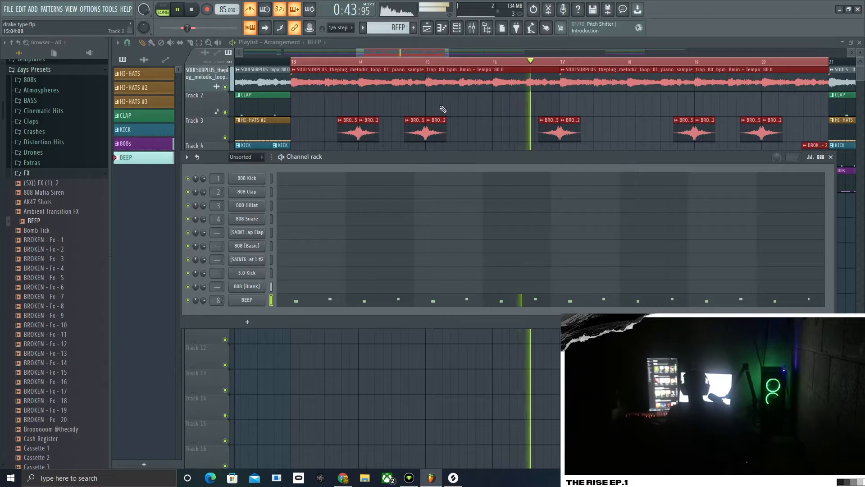
pyautogui.click(471, 28)
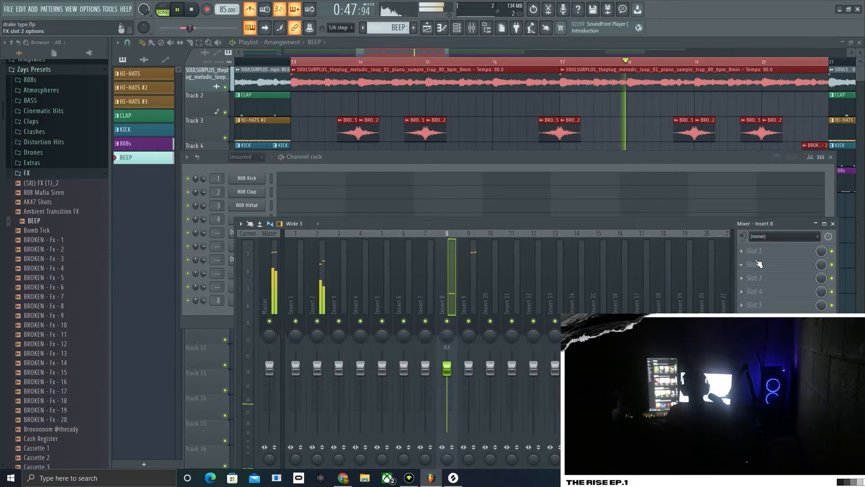
pyautogui.click(766, 250)
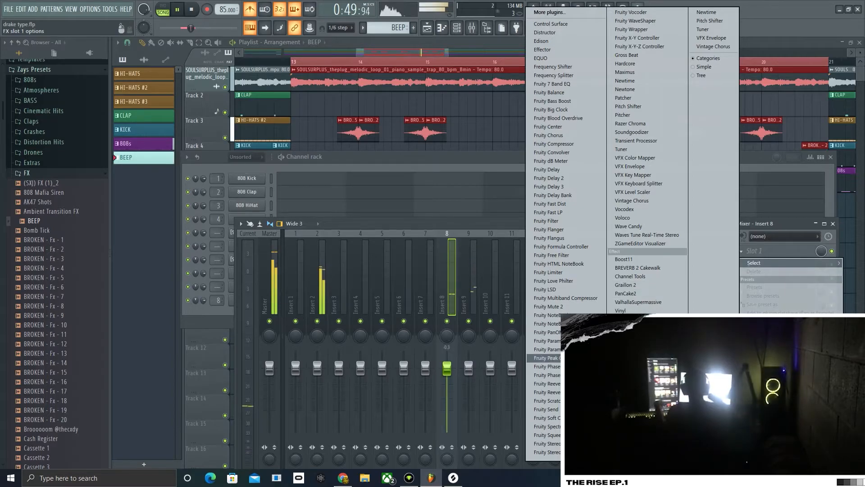
pyautogui.click(547, 392)
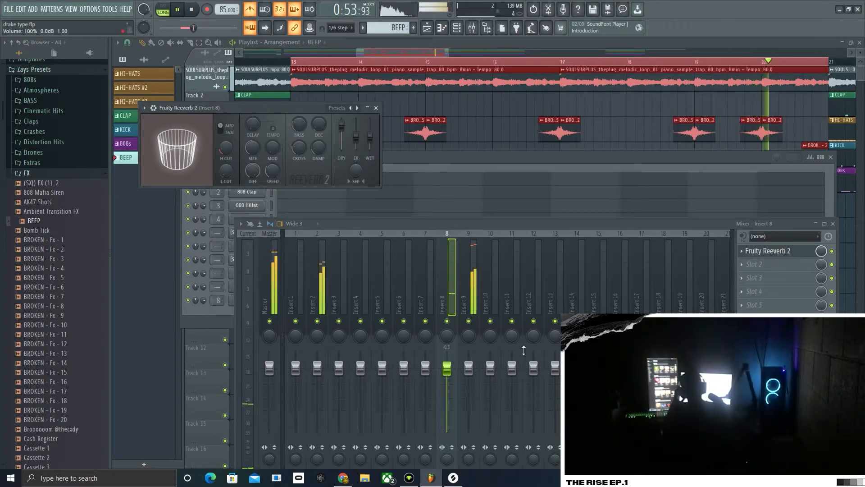
# Step: Try the Cathedral preset in Fruity Reeverb 2 with adjusted dry and early-reflection levels
pyautogui.click(761, 253)
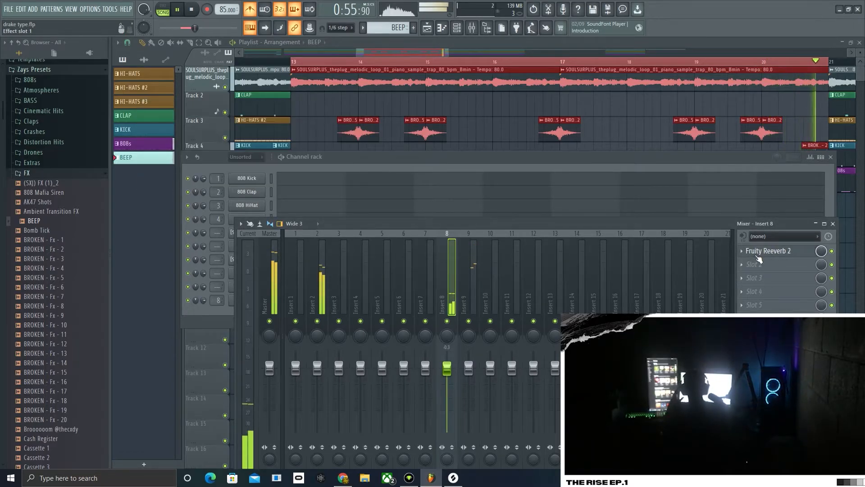
pyautogui.click(759, 256)
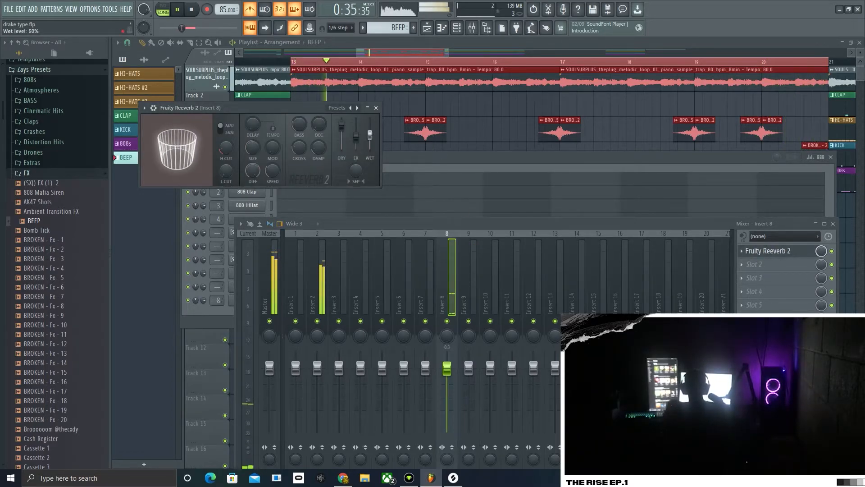
pyautogui.moveTo(370, 126); pyautogui.dragTo(341, 137)
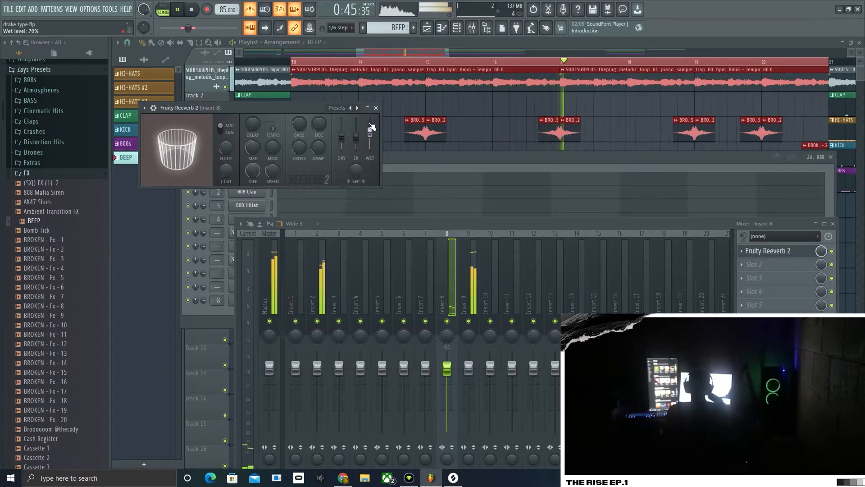
pyautogui.click(358, 109)
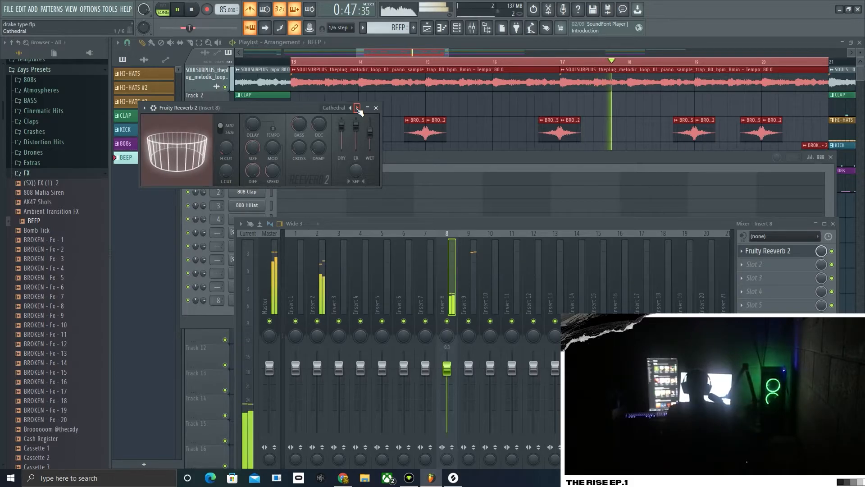
pyautogui.moveTo(357, 127); pyautogui.dragTo(357, 145)
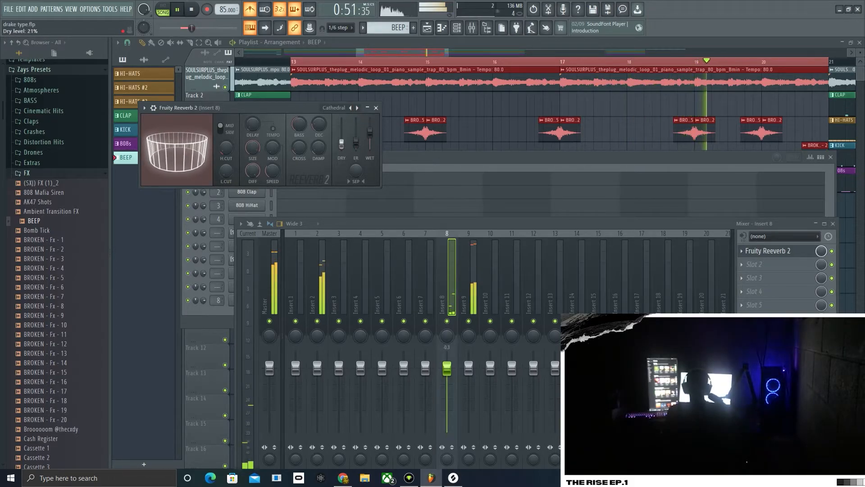
pyautogui.moveTo(341, 133); pyautogui.dragTo(342, 124)
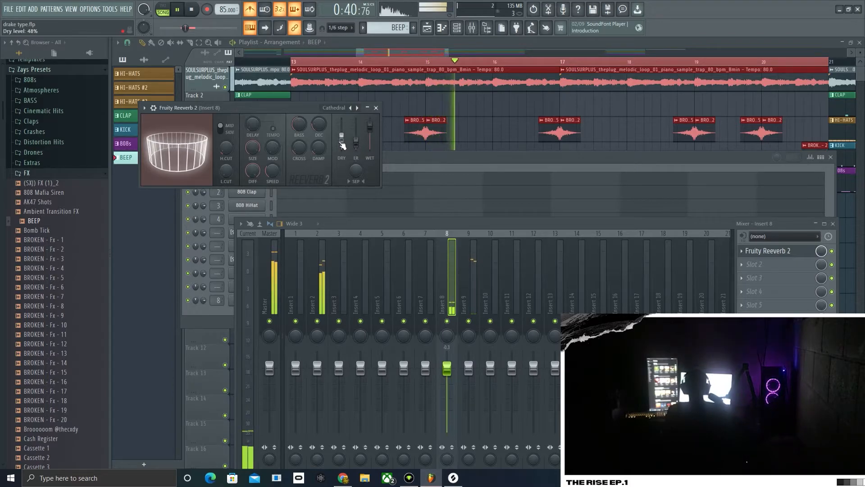
pyautogui.moveTo(356, 145); pyautogui.dragTo(345, 131)
# Step: Switch Fruity Reeverb 2 to the Default preset and raise its wet level
pyautogui.click(357, 108)
pyautogui.moveTo(370, 132); pyautogui.dragTo(356, 133)
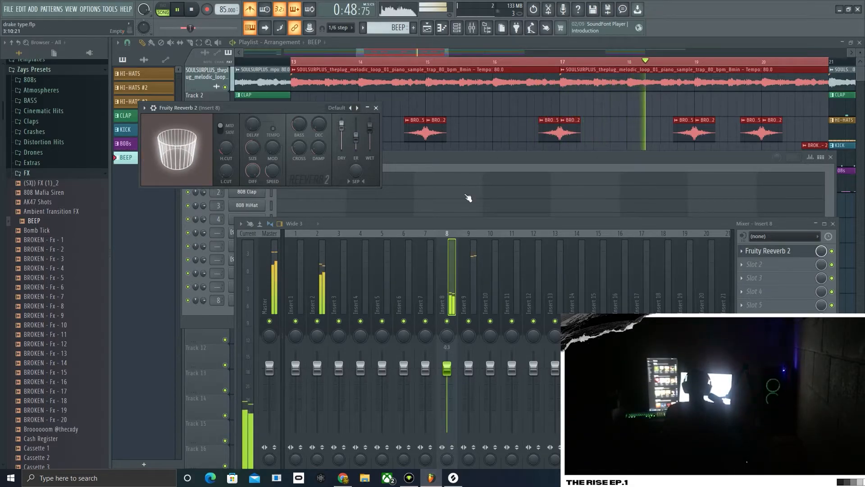
# Step: Add Fruity Delay 3 in slot 2 of insert 8 with the Stereoized preset, and close the effect, mixer and channel rack windows
pyautogui.click(750, 264)
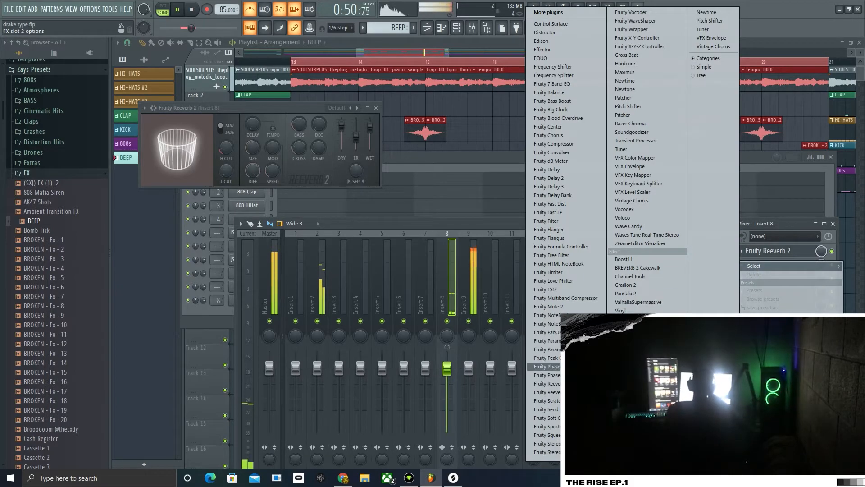
pyautogui.click(548, 186)
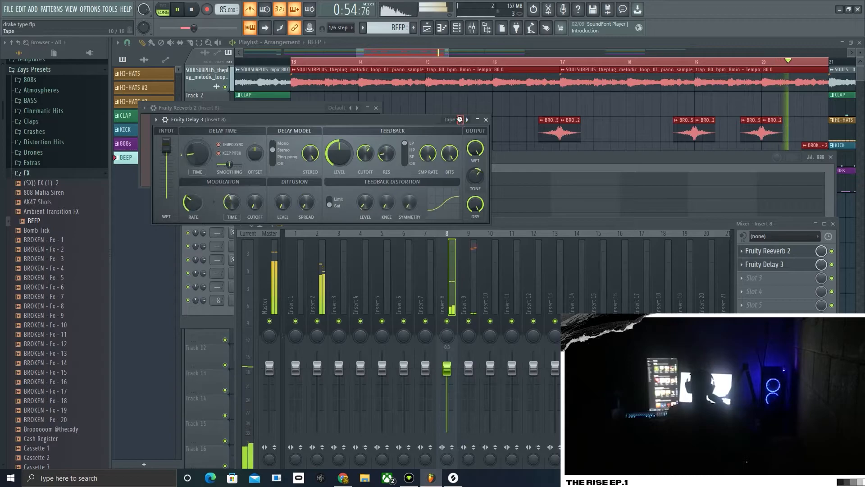
pyautogui.click(467, 119)
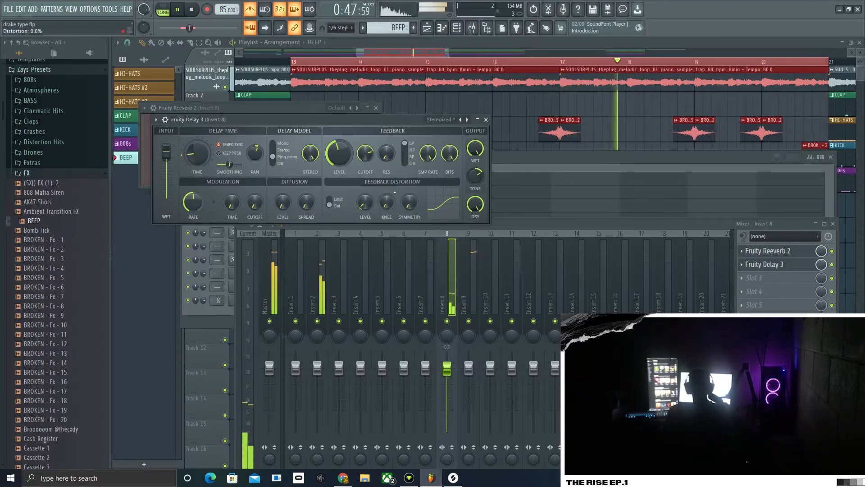
pyautogui.click(486, 120)
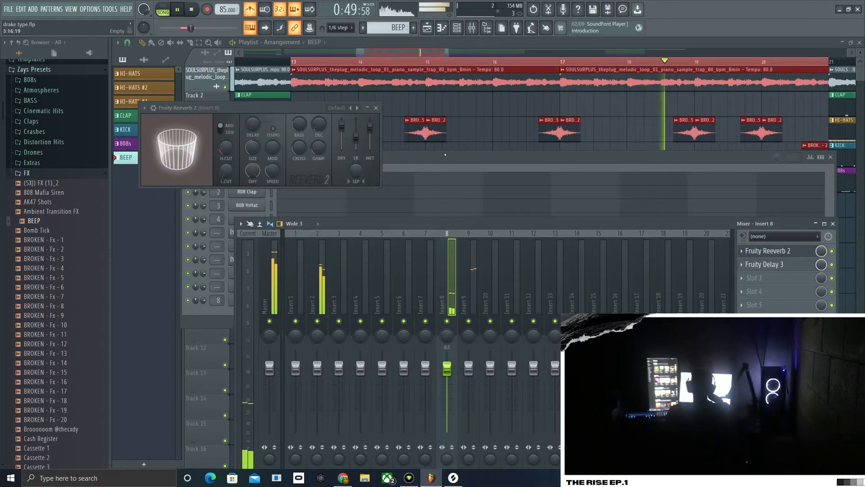
pyautogui.click(381, 110)
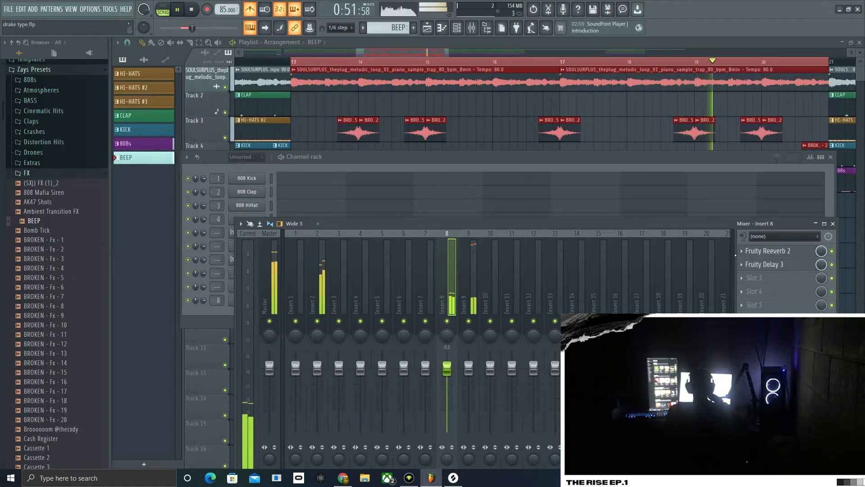
pyautogui.click(833, 224)
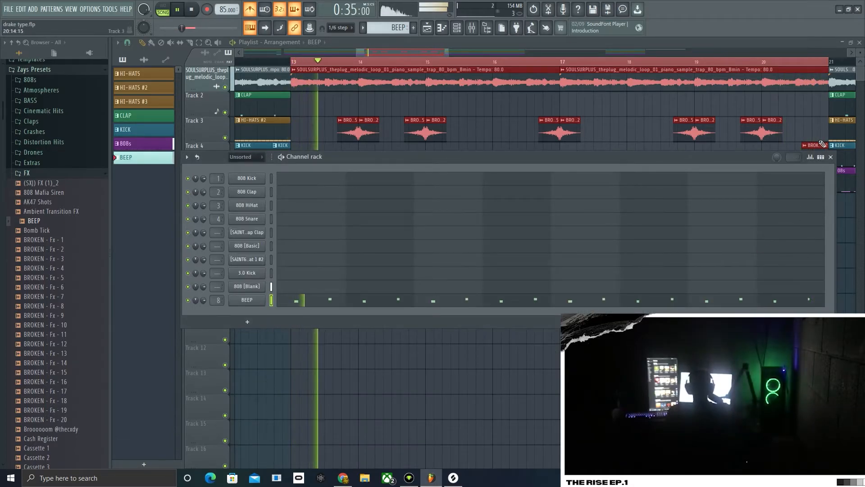
pyautogui.click(830, 157)
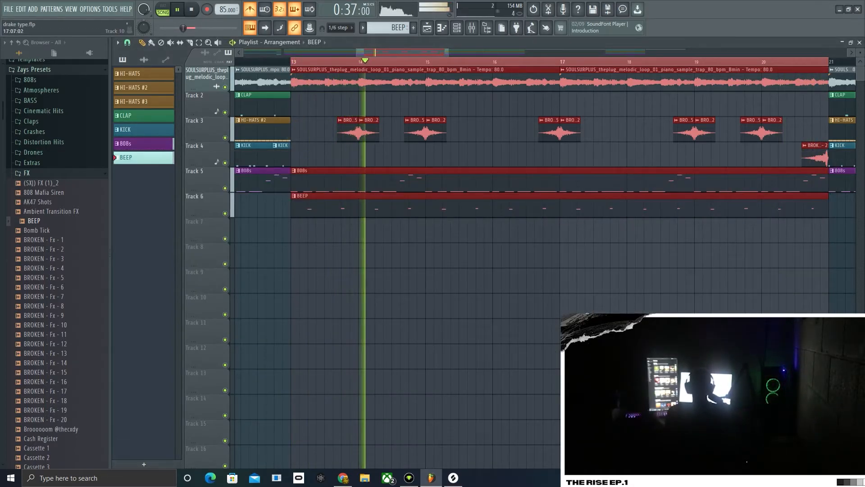
# Step: Deselect the playlist clips and clear the time selection over bars 13 to 21
pyautogui.click(586, 313)
pyautogui.rightClick(610, 301)
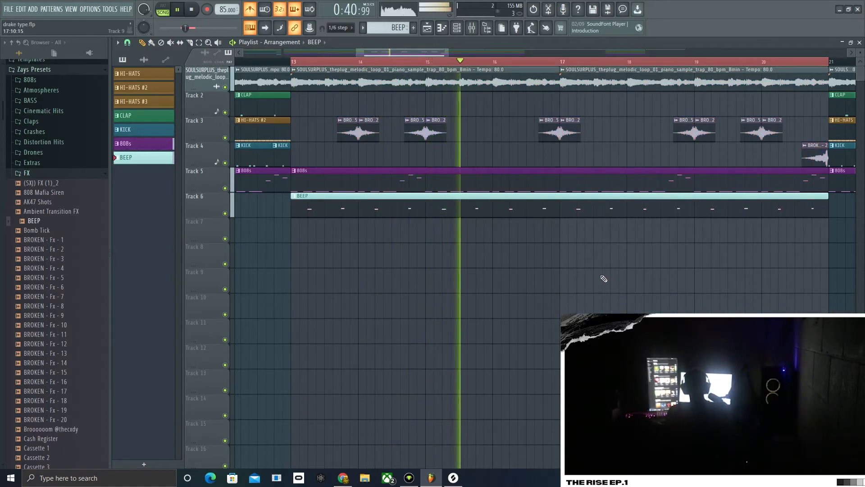
pyautogui.scroll(-3, 577, 272)
pyautogui.press('super')
pyautogui.scroll(3, 575, 270)
pyautogui.click(576, 271)
pyautogui.rightClick(580, 275)
pyautogui.scroll(-4, 585, 272)
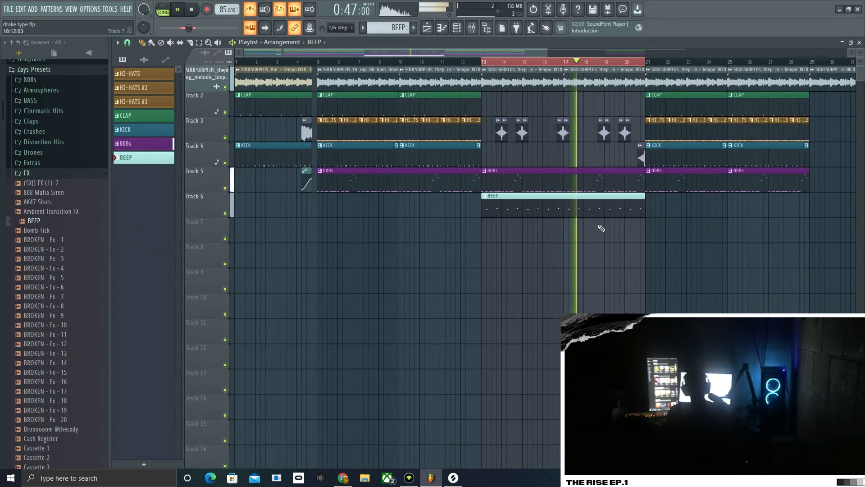
pyautogui.click(532, 63)
pyautogui.press('space')
pyautogui.moveTo(516, 61); pyautogui.dragTo(646, 68)
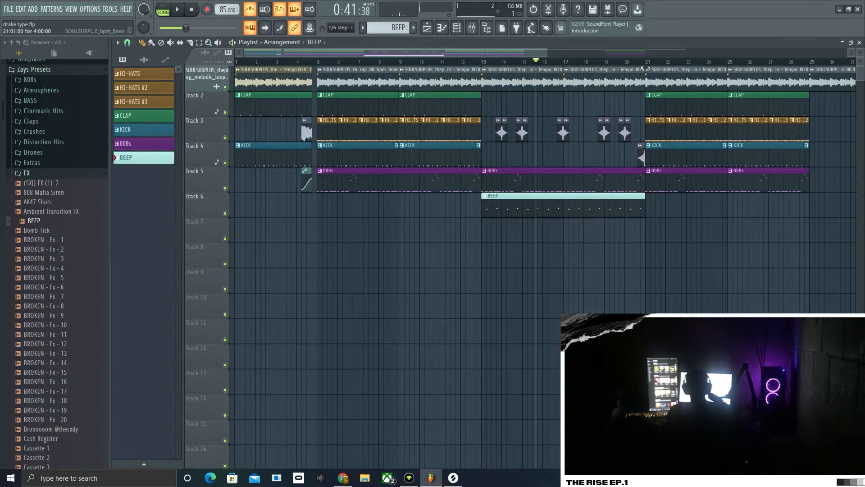
# Step: Play the BEEP section and add an 808s clip on Track 5 from bar 29 to bar 37
pyautogui.press('space')
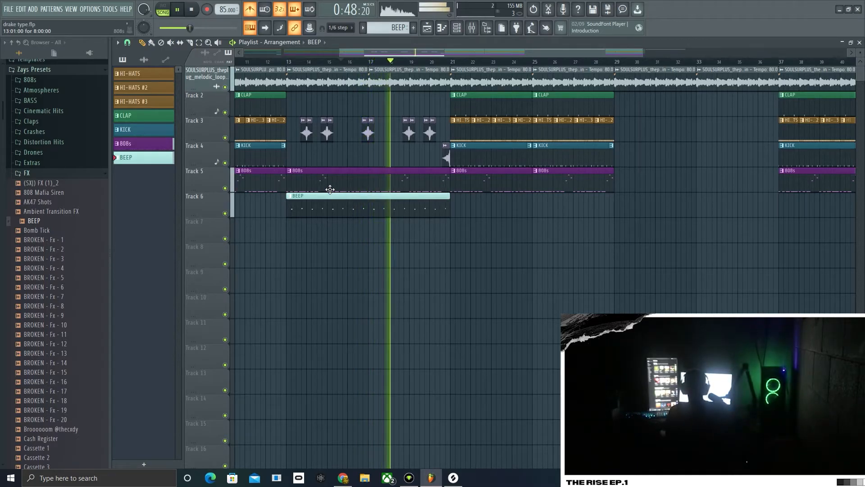
pyautogui.click(640, 179)
pyautogui.moveTo(660, 179); pyautogui.dragTo(658, 179)
pyautogui.scroll(3, 660, 182)
pyautogui.press('space')
# Step: Copy all the BROKEN - Fx - 5 clips on Track 3 between bars 13 and 21 into bars 29 to 37
pyautogui.hscroll(-5, 624, 152)
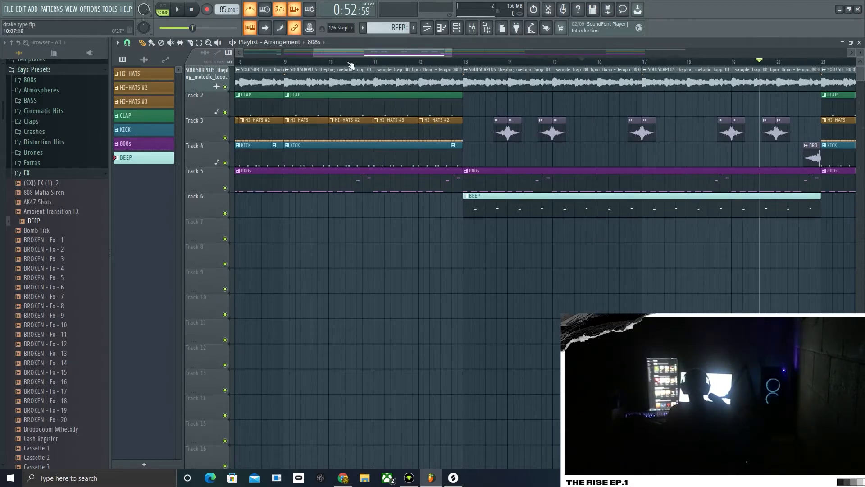
pyautogui.moveTo(468, 113); pyautogui.dragTo(821, 135)
pyautogui.keyDown('ctrl'); pyautogui.scroll(-5, 561, 146); pyautogui.keyUp('ctrl')
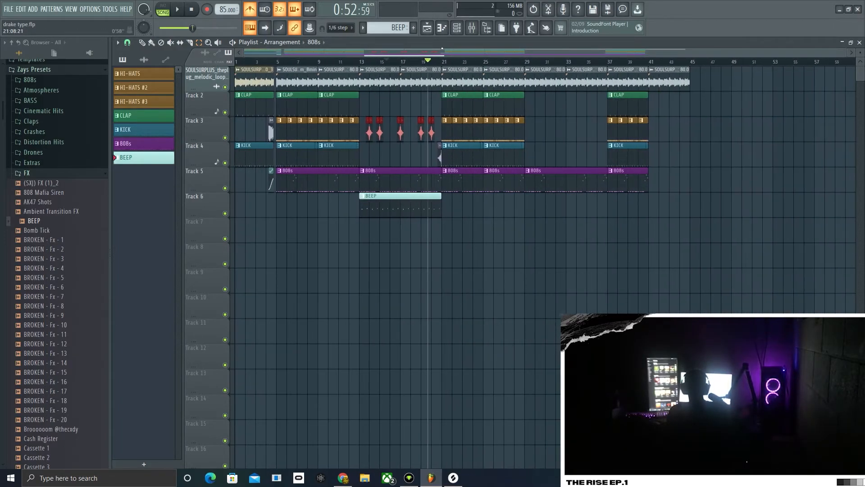
pyautogui.keyDown('ctrl'); pyautogui.scroll(2, 390, 144); pyautogui.keyUp('ctrl')
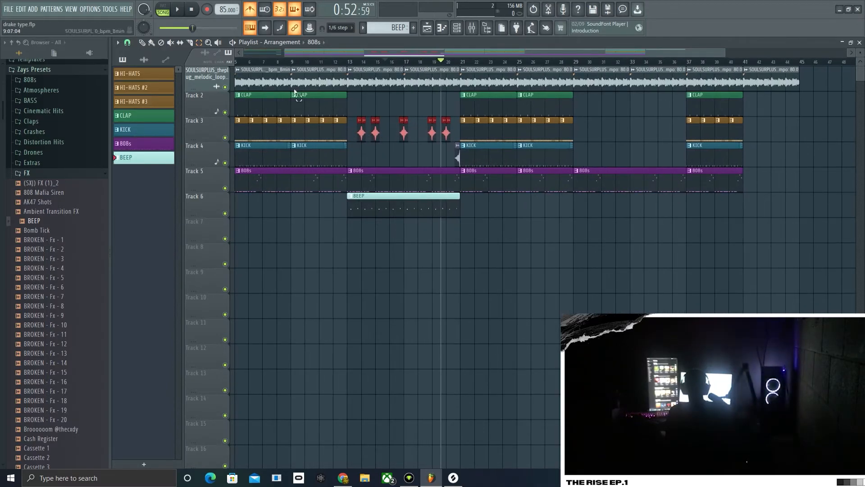
pyautogui.moveTo(360, 134); pyautogui.dragTo(586, 120)
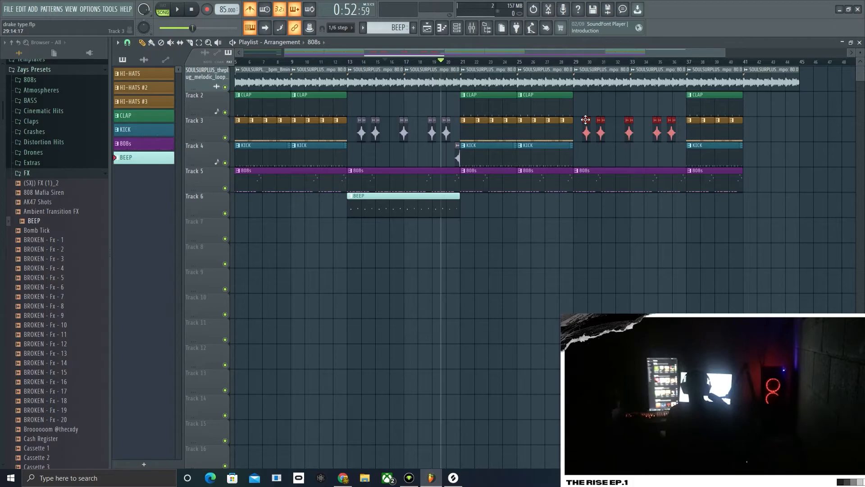
# Step: Examine how the copied BROKEN - Fx - 5 clips line up with bars 30 and 36, and resume playback
pyautogui.keyDown('ctrl'); pyautogui.scroll(6, 598, 134); pyautogui.keyUp('ctrl')
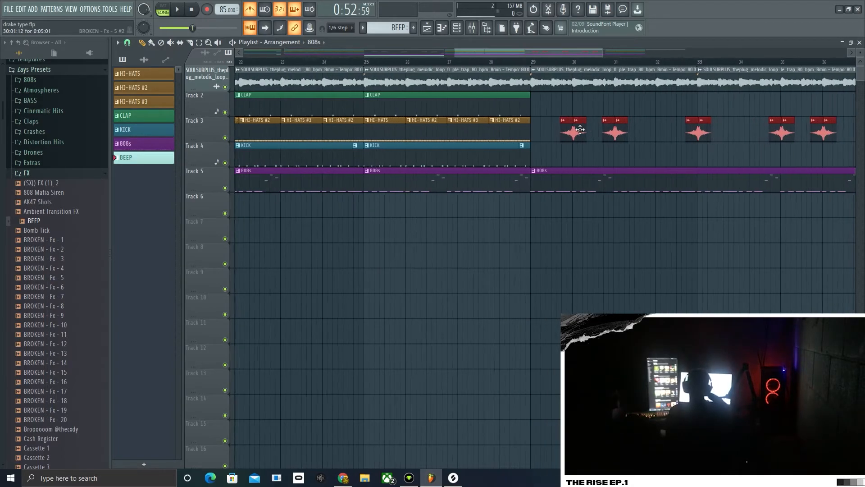
pyautogui.keyDown('ctrl'); pyautogui.scroll(4, 579, 123); pyautogui.keyUp('ctrl')
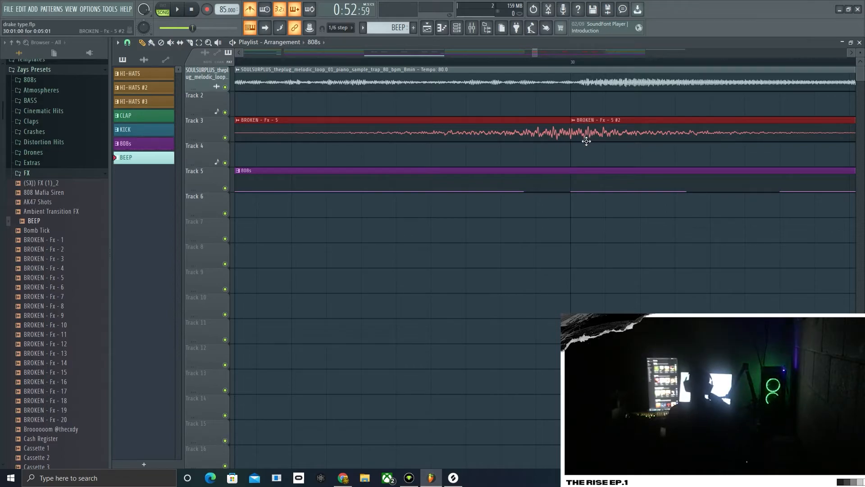
pyautogui.keyDown('ctrl'); pyautogui.scroll(-10, 599, 139); pyautogui.keyUp('ctrl')
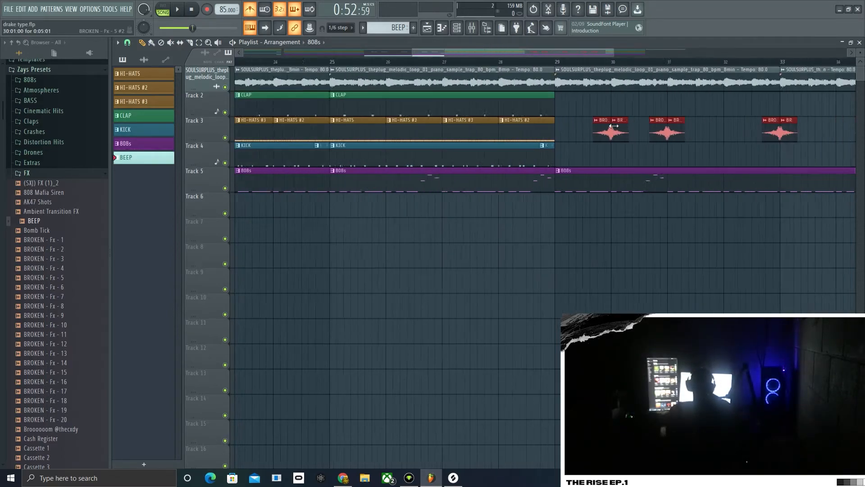
pyautogui.keyDown('ctrl'); pyautogui.scroll(10, 660, 128); pyautogui.keyUp('ctrl')
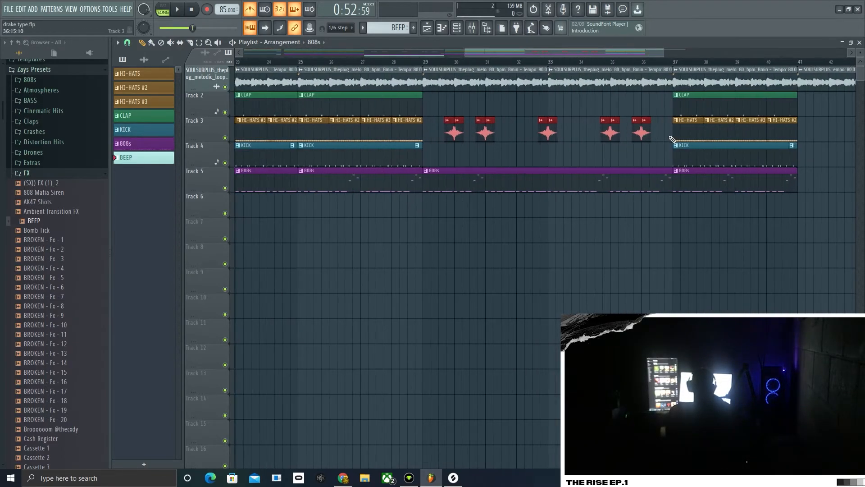
pyautogui.keyDown('ctrl'); pyautogui.scroll(-4, 634, 133); pyautogui.keyUp('ctrl')
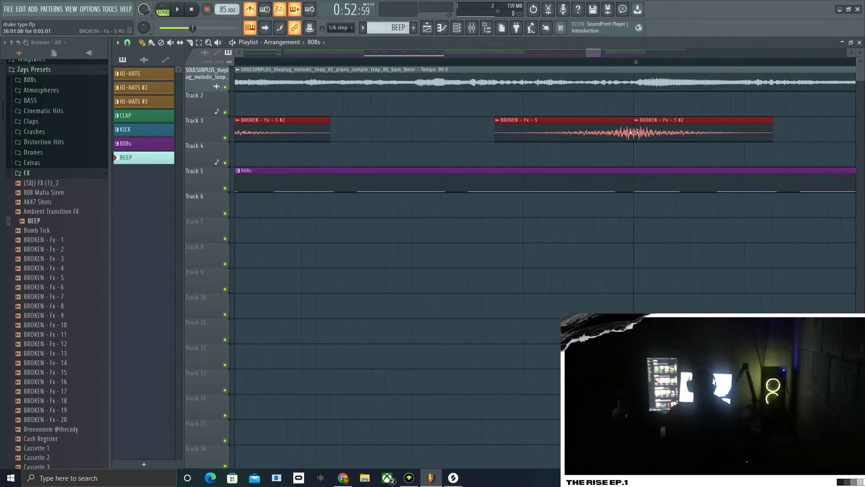
pyautogui.keyDown('ctrl'); pyautogui.scroll(3, 634, 132); pyautogui.keyUp('ctrl')
pyautogui.keyDown('ctrl'); pyautogui.scroll(-3, 634, 133); pyautogui.keyUp('ctrl')
pyautogui.press('space')
pyautogui.keyDown('ctrl'); pyautogui.scroll(-1, 602, 167); pyautogui.keyUp('ctrl')
pyautogui.keyDown('ctrl'); pyautogui.scroll(-5, 541, 198); pyautogui.keyUp('ctrl')
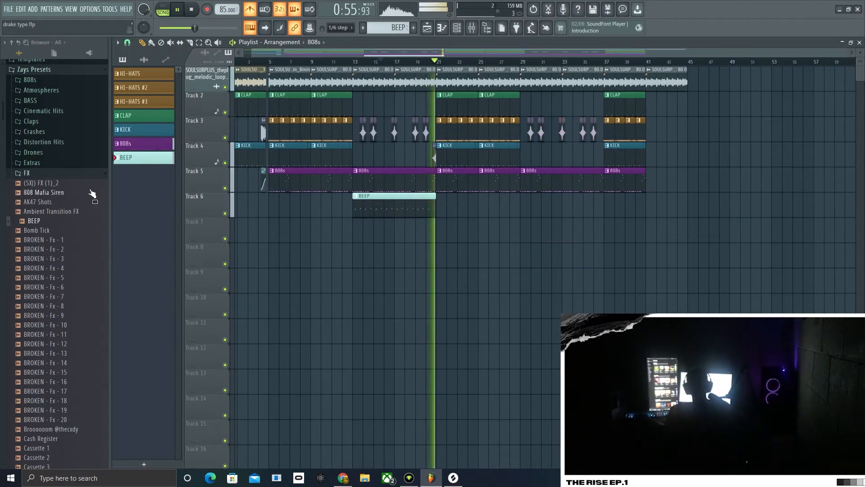
# Step: Collapse the FX folder, open the VOX folder in Zays Presets and audition BROKEN - Vox - Nah Hoh and BROKEN - Vox - Secret
pyautogui.click(27, 173)
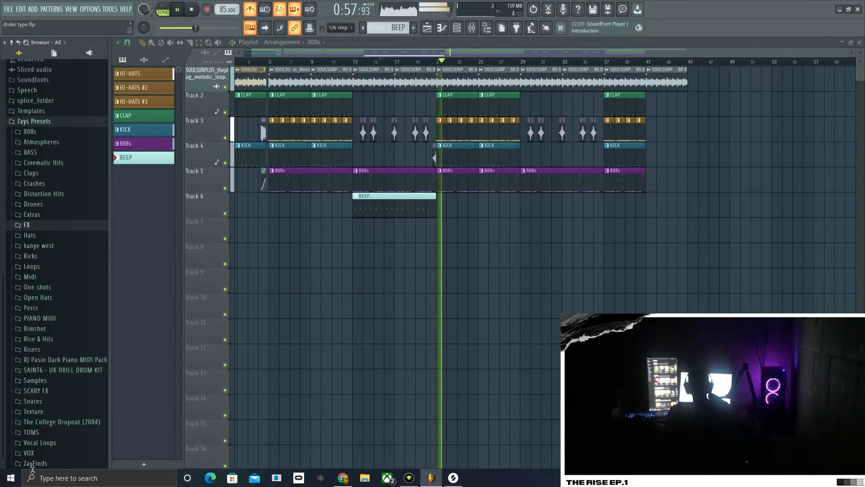
pyautogui.click(39, 454)
pyautogui.click(61, 256)
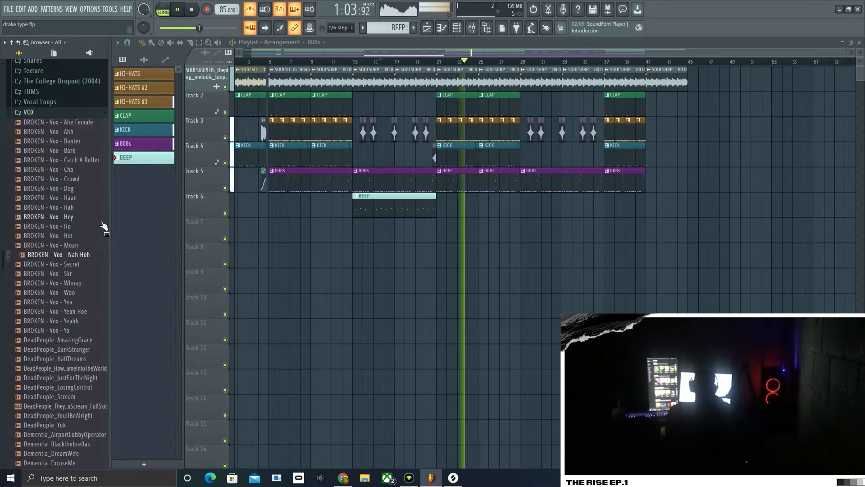
pyautogui.click(70, 311)
pyautogui.click(58, 265)
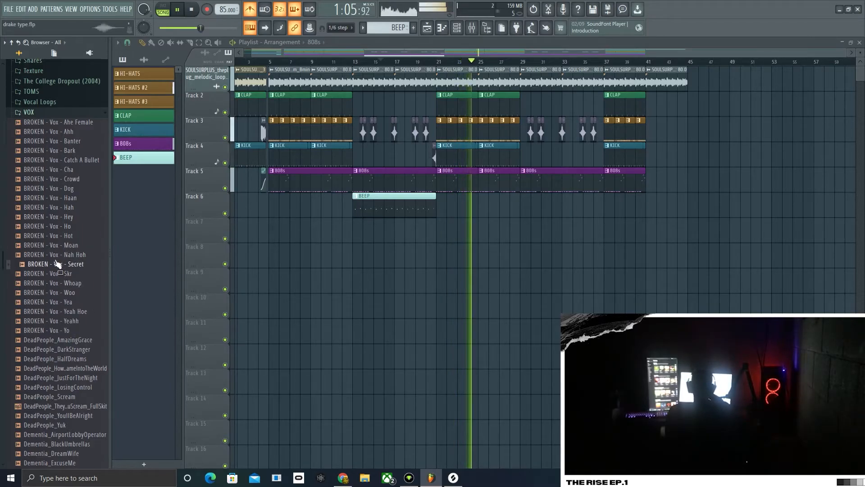
# Step: Search the rest of the VOX folder for a fitting vocal sample, audition Vox (3) and stop playback
pyautogui.scroll(-6, 36, 314)
pyautogui.scroll(3, 63, 314)
pyautogui.scroll(9, 64, 313)
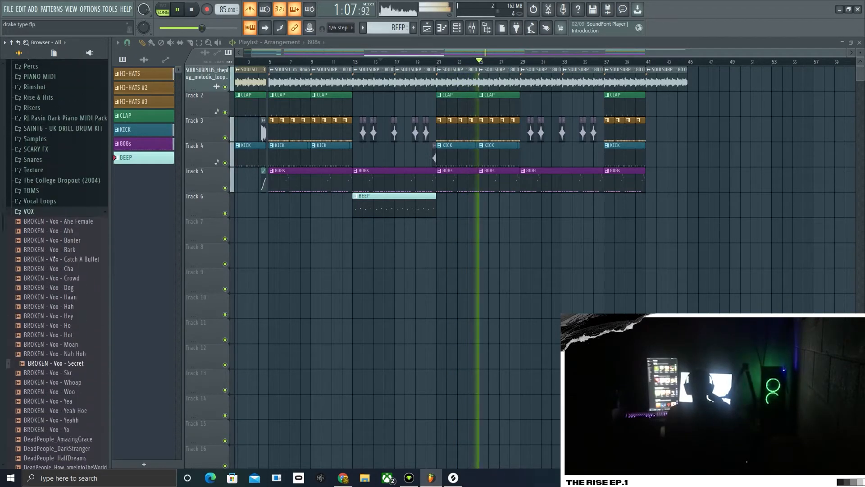
pyautogui.scroll(-12, 67, 303)
pyautogui.scroll(-12, 67, 303)
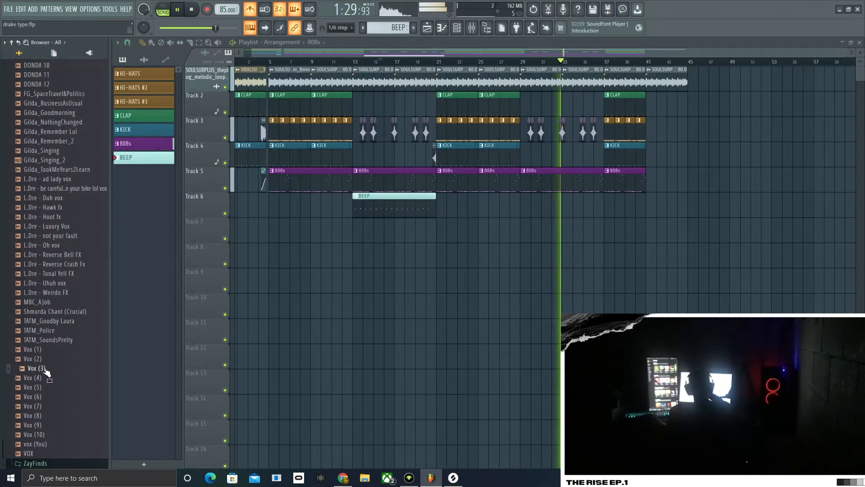
pyautogui.press('space')
# Step: Load the Vox (3) sample as a new channel below BEEP in the channel rack and close its sampler window
pyautogui.moveTo(46, 372); pyautogui.dragTo(388, 143)
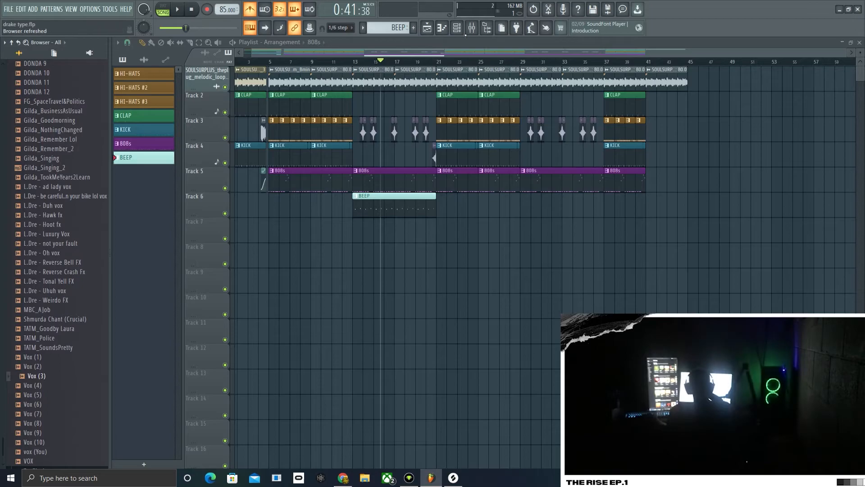
pyautogui.click(466, 30)
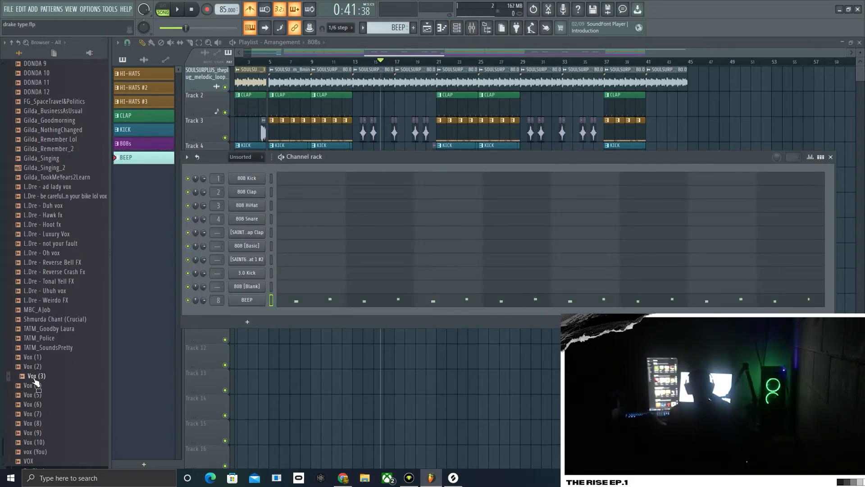
pyautogui.moveTo(250, 317); pyautogui.dragTo(250, 317)
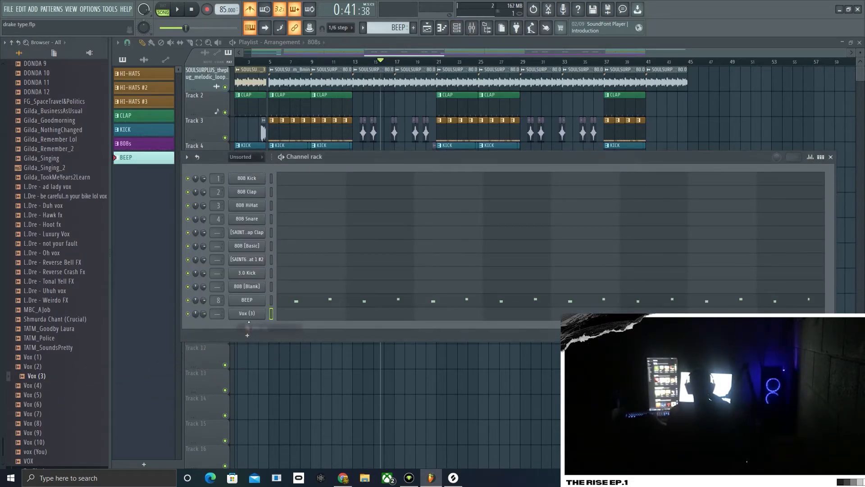
pyautogui.click(289, 201)
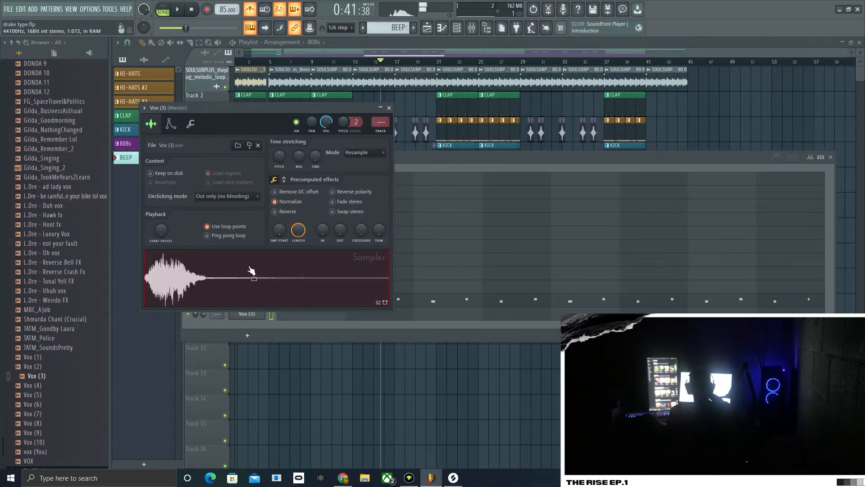
pyautogui.click(389, 107)
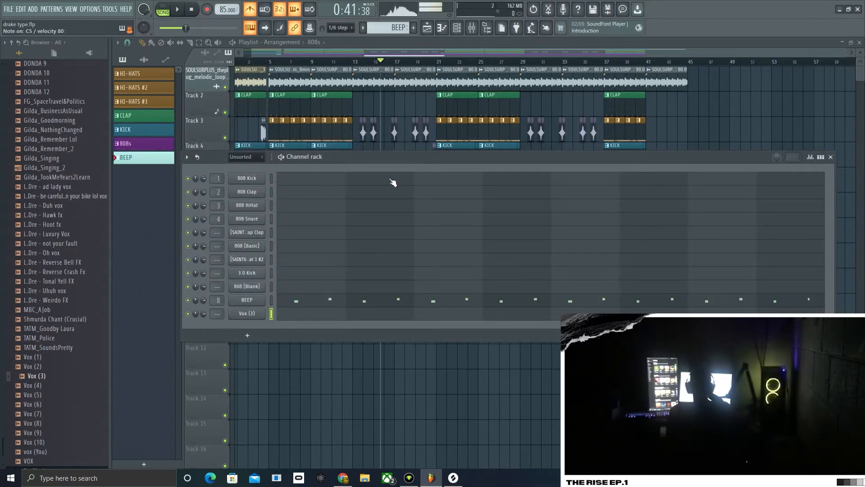
# Step: Play the song through the BEEP section, close the channel rack and stop playback
pyautogui.click(177, 13)
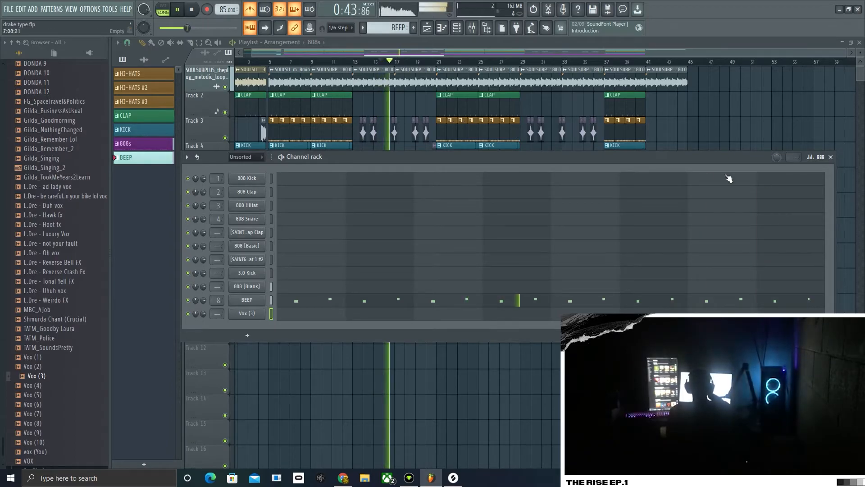
pyautogui.click(831, 159)
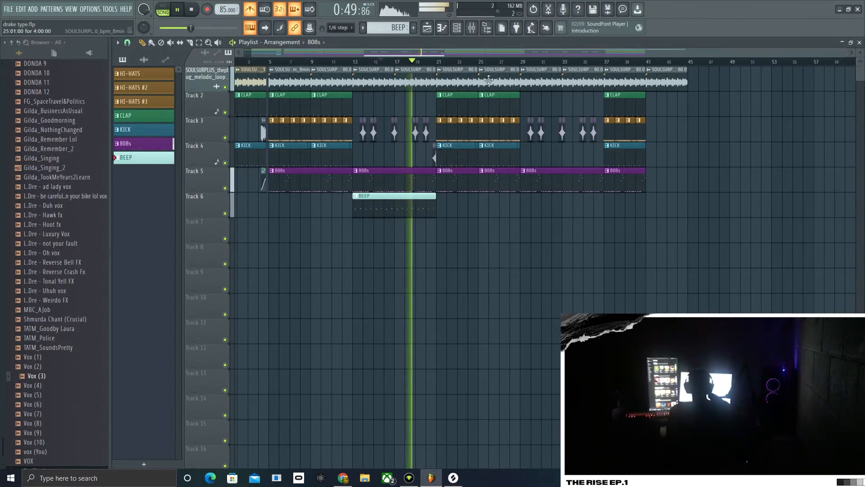
pyautogui.press('space')
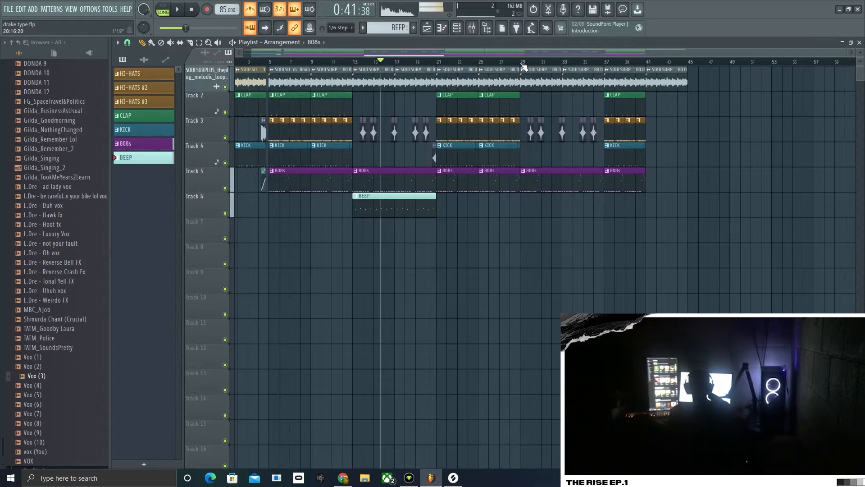
# Step: Set the time selection to bars 29 to 37, deselect the clips inside it and briefly play the section
pyautogui.moveTo(522, 64); pyautogui.dragTo(604, 70)
pyautogui.scroll(4, 600, 71)
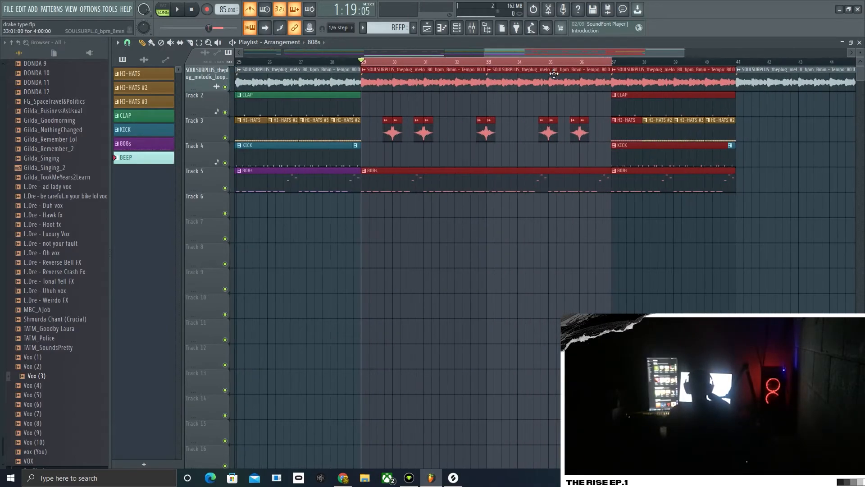
pyautogui.click(536, 103)
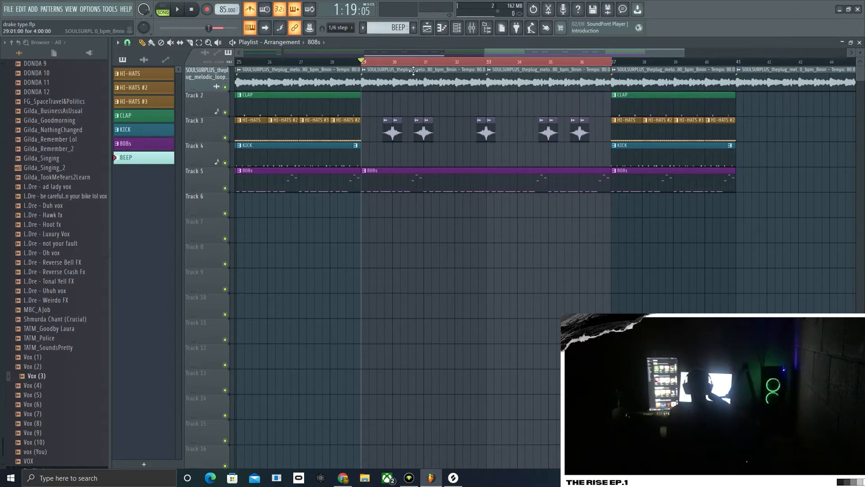
pyautogui.scroll(5, 364, 85)
pyautogui.press('space')
pyautogui.press('space')
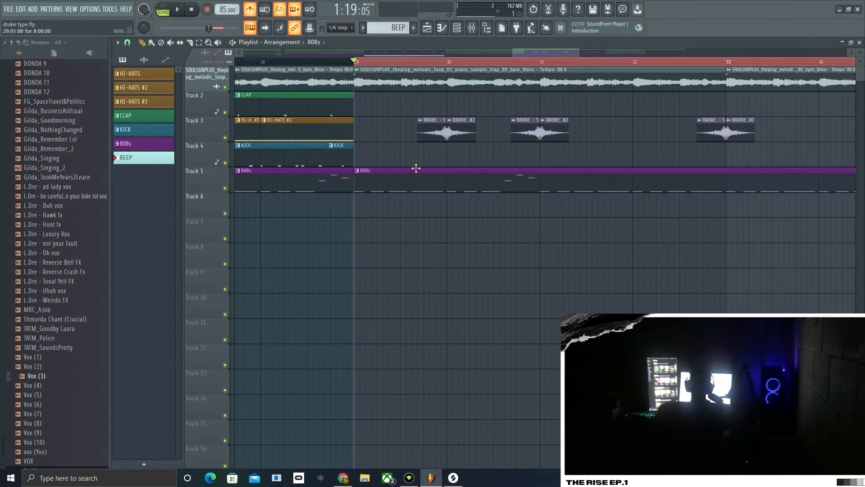
pyautogui.scroll(-3, 525, 194)
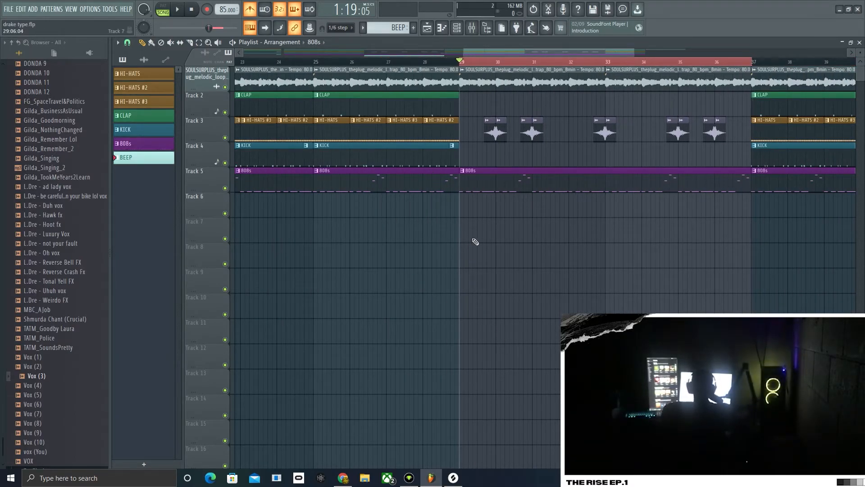
# Step: Place a new empty pattern clip on Track 6 from bar 29 to bar 37 and play the section
pyautogui.scroll(6, 85, 266)
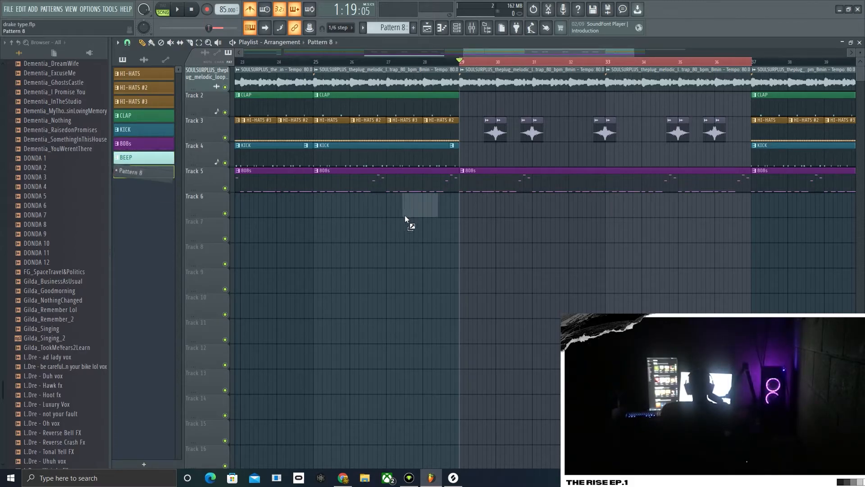
pyautogui.moveTo(466, 209); pyautogui.dragTo(748, 208)
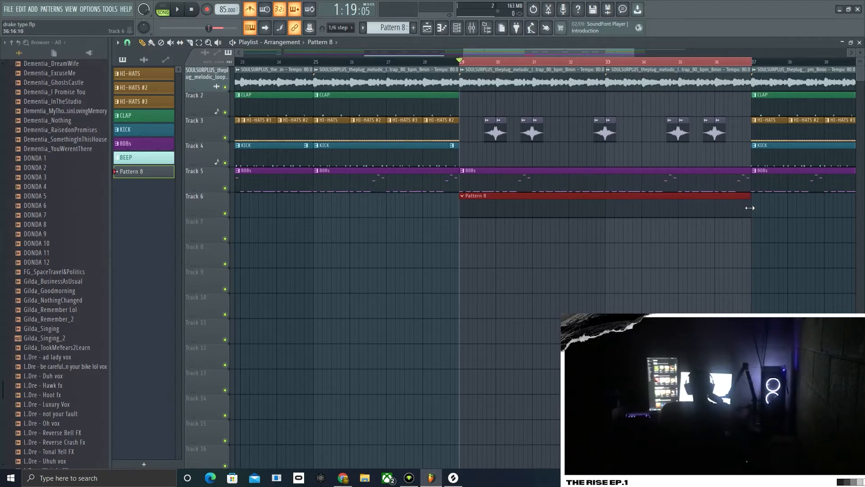
pyautogui.press('space')
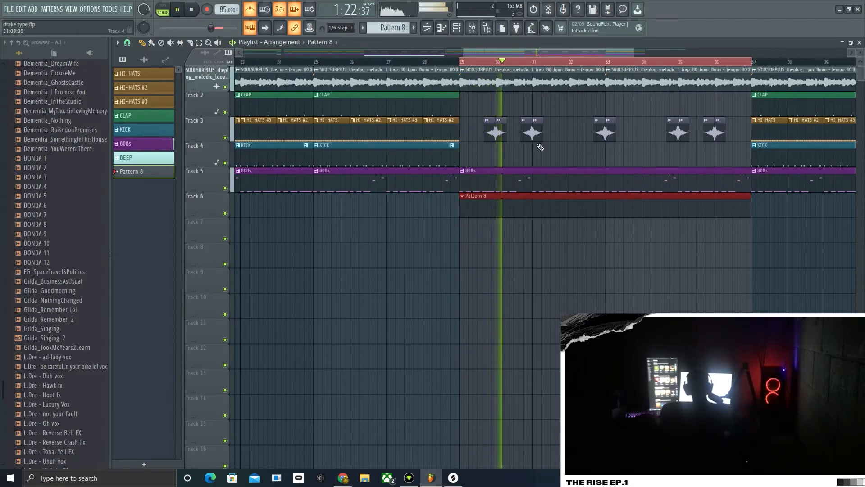
pyautogui.press('space')
# Step: Route the Vox (3) channel to mixer insert 11, add Fruity Reeverb 2 in slot 1 and close the effect window
pyautogui.click(462, 29)
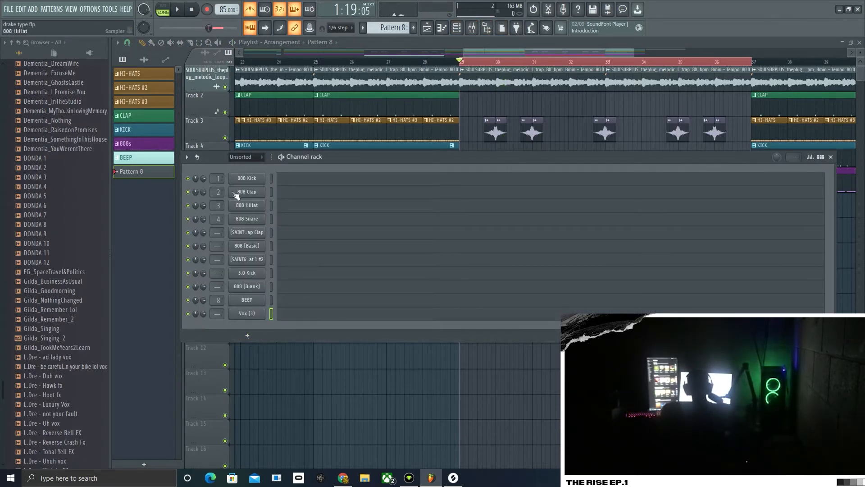
pyautogui.click(177, 9)
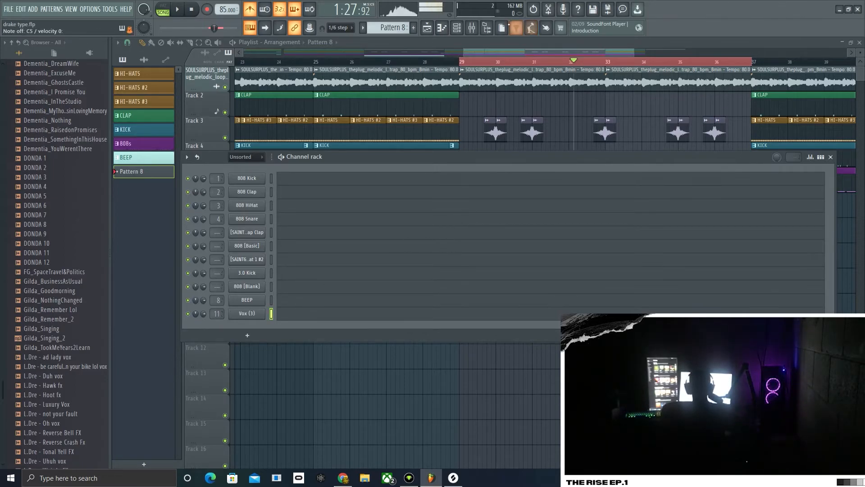
pyautogui.click(473, 34)
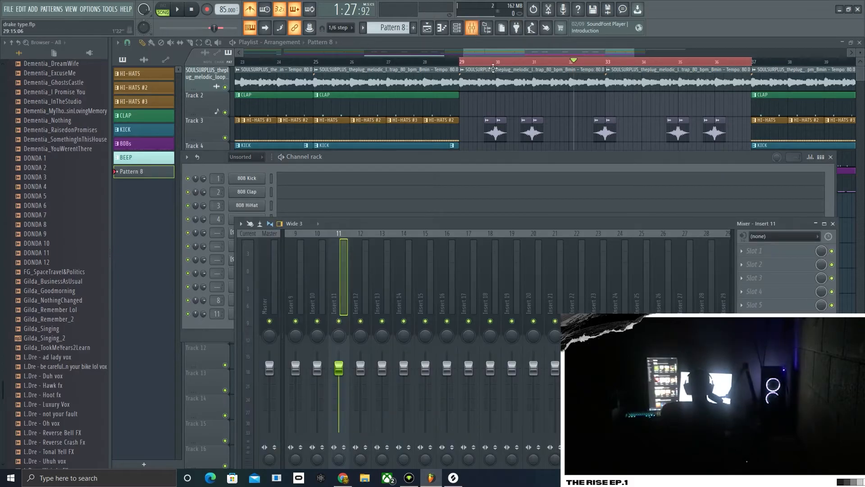
pyautogui.click(761, 278)
pyautogui.click(546, 392)
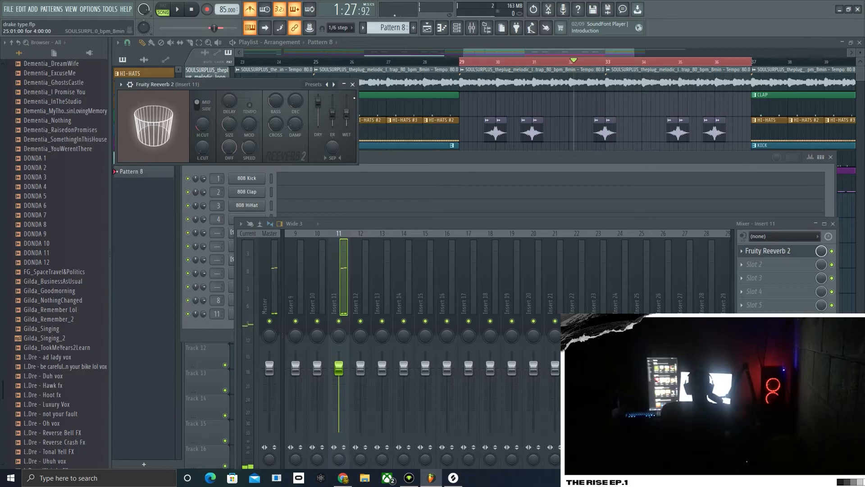
pyautogui.click(353, 86)
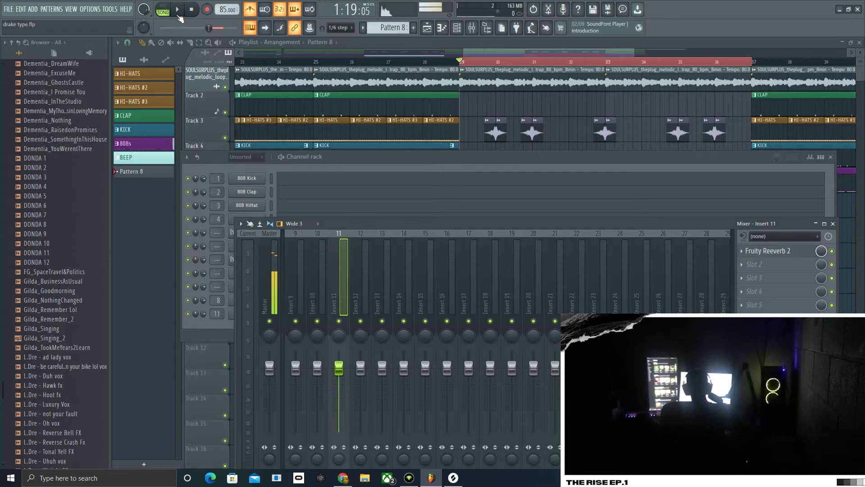
# Step: Close the channel rack, audition the Vox (3) channel over bars 29 to 37, stop playback and close the mixer
pyautogui.click(831, 158)
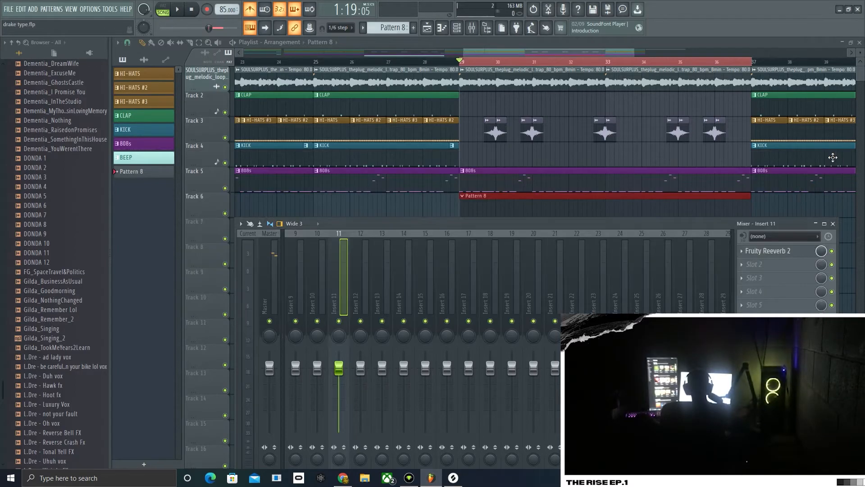
pyautogui.press('space')
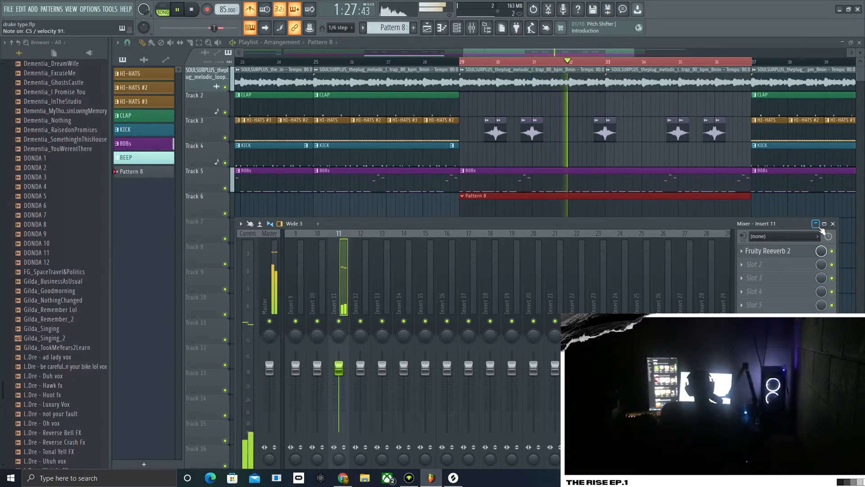
pyautogui.press('space')
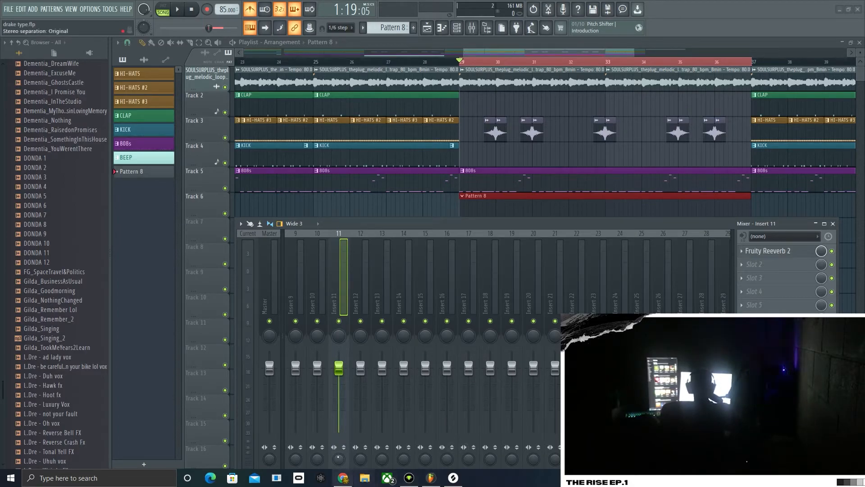
pyautogui.moveTo(342, 483)
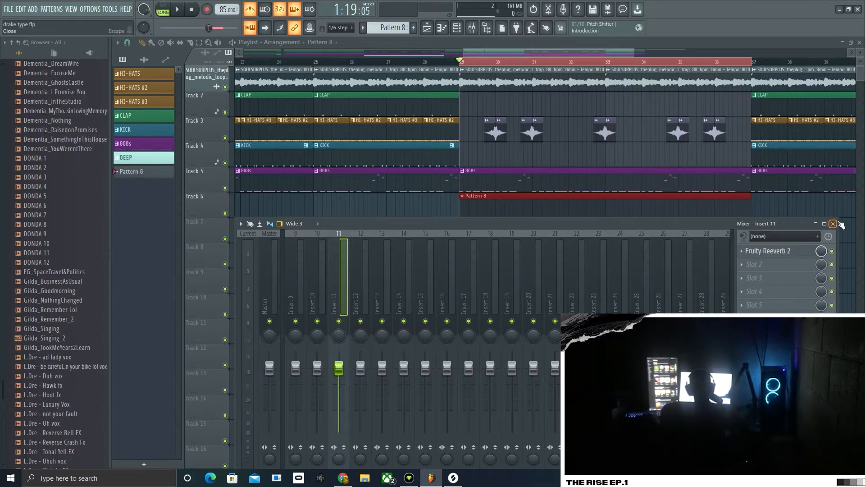
pyautogui.click(833, 224)
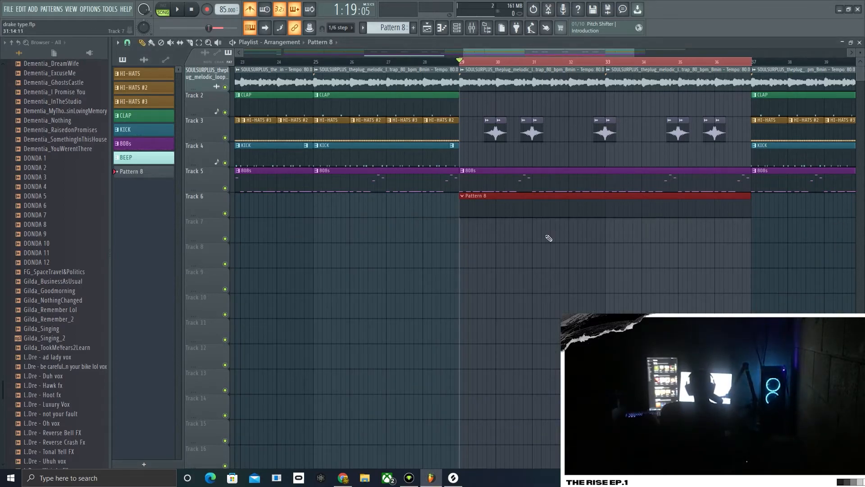
# Step: Record repeated C5 Vox (3) notes about every half bar into Pattern 8 from bar 29, stop recording and open the recorded clip
pyautogui.rightClick(169, 173)
pyautogui.click(142, 177)
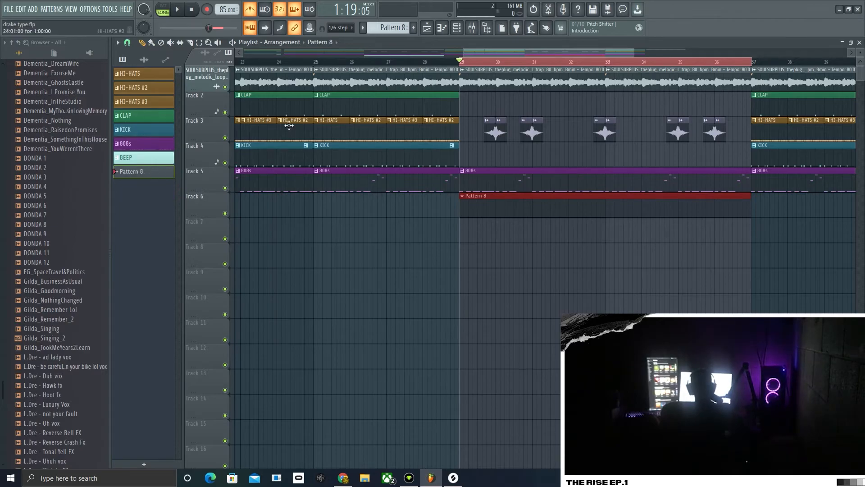
pyautogui.click(207, 10)
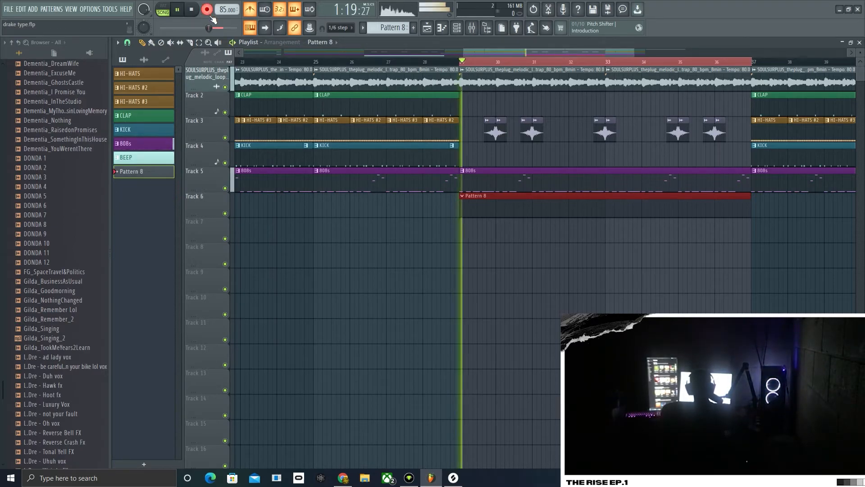
pyautogui.press('q')
pyautogui.press('q')
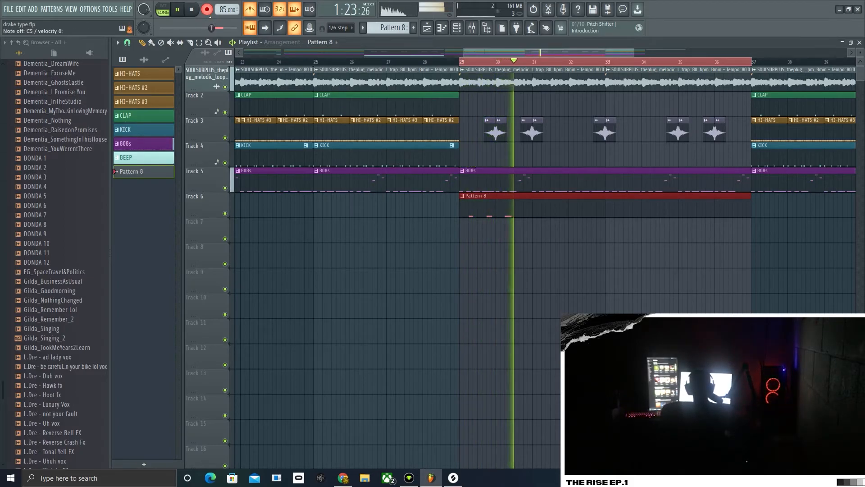
pyautogui.press('q')
pyautogui.press('q')
pyautogui.press('q')
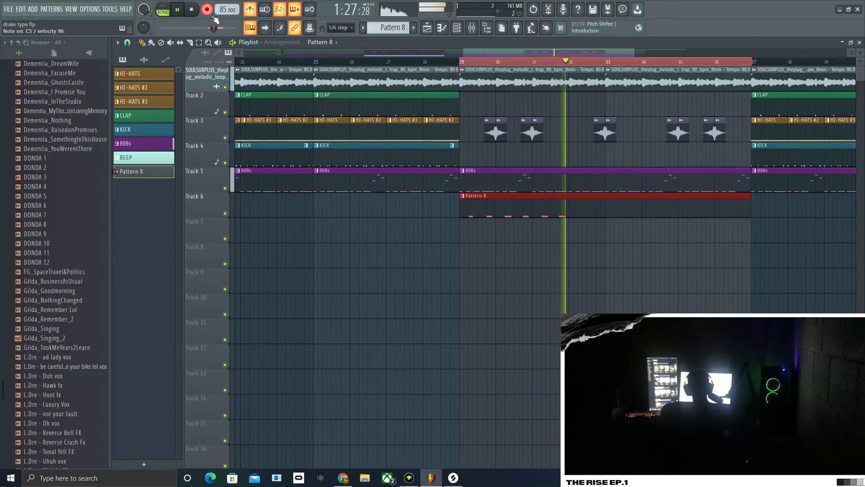
pyautogui.press('q')
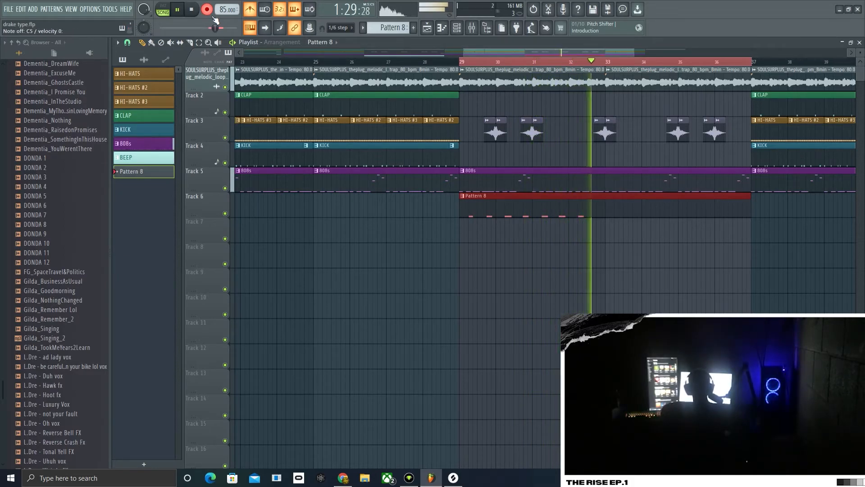
pyautogui.press('q')
pyautogui.press('q')
pyautogui.press('q')
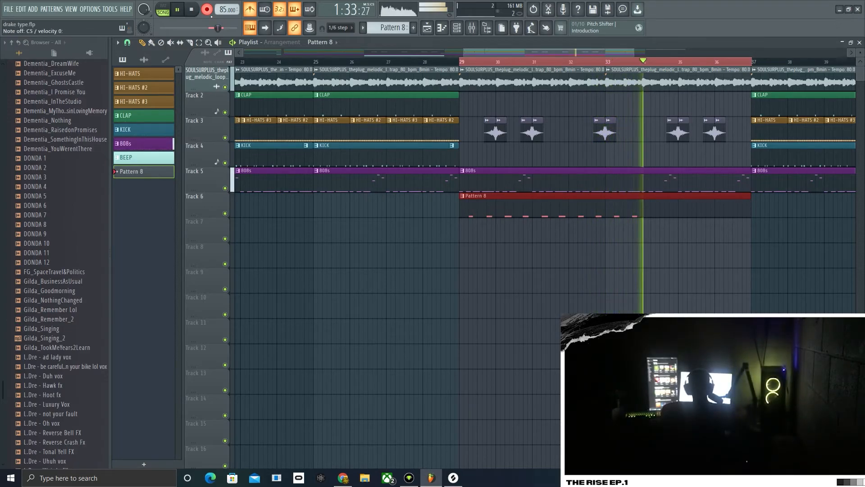
pyautogui.press('q')
pyautogui.press('q')
pyautogui.press('q')
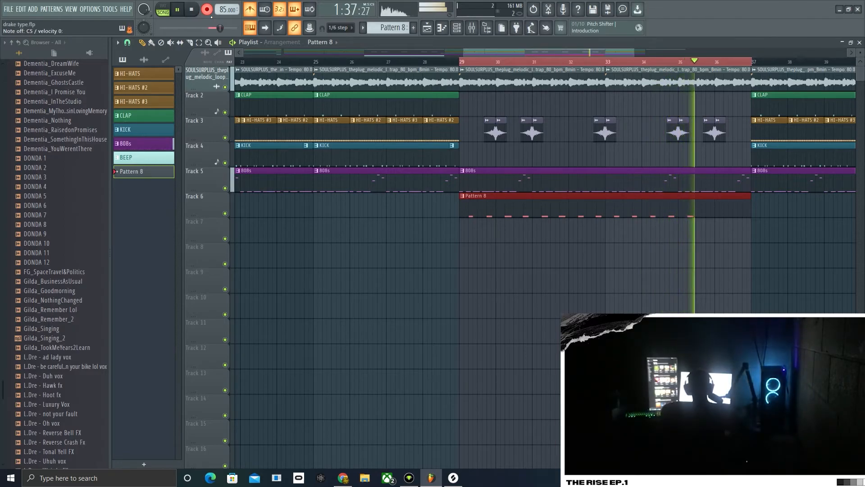
pyautogui.press('q')
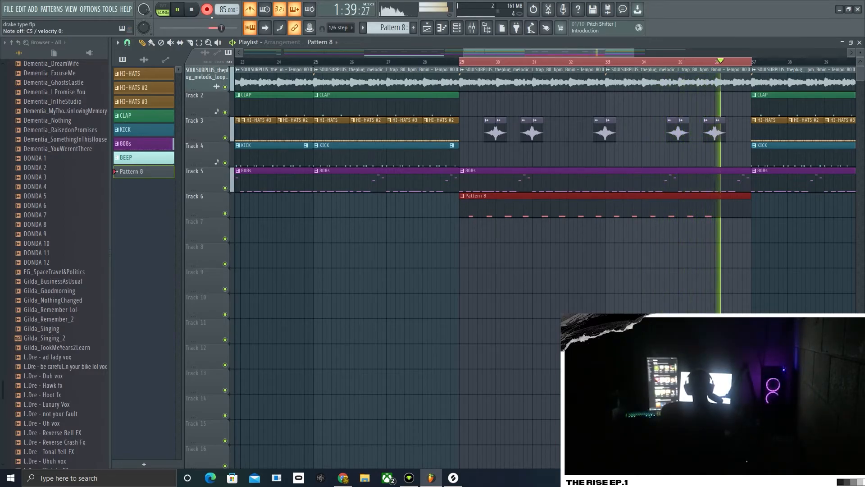
pyautogui.press('q')
pyautogui.press('q')
pyautogui.press('space')
pyautogui.doubleClick(472, 205)
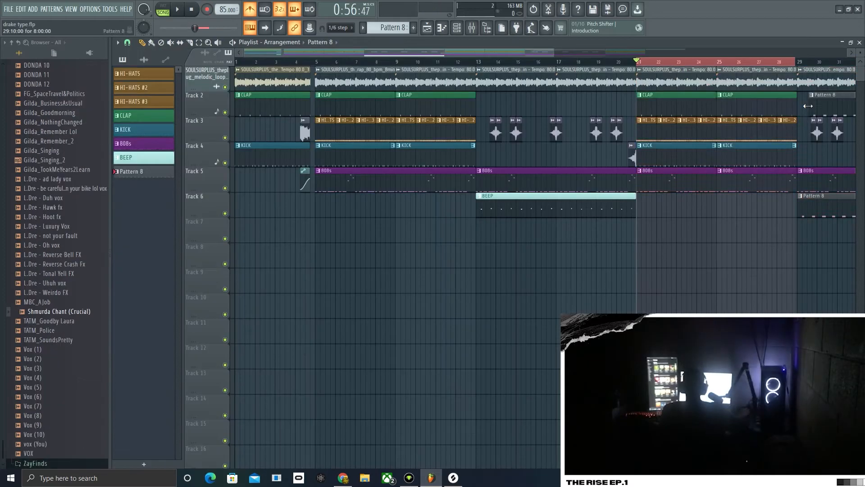
# Step: Delete the stray Pattern 8 clip from Track 2 and select the time range from bar 21 to bar 29
pyautogui.rightClick(817, 100)
pyautogui.scroll(4, 787, 119)
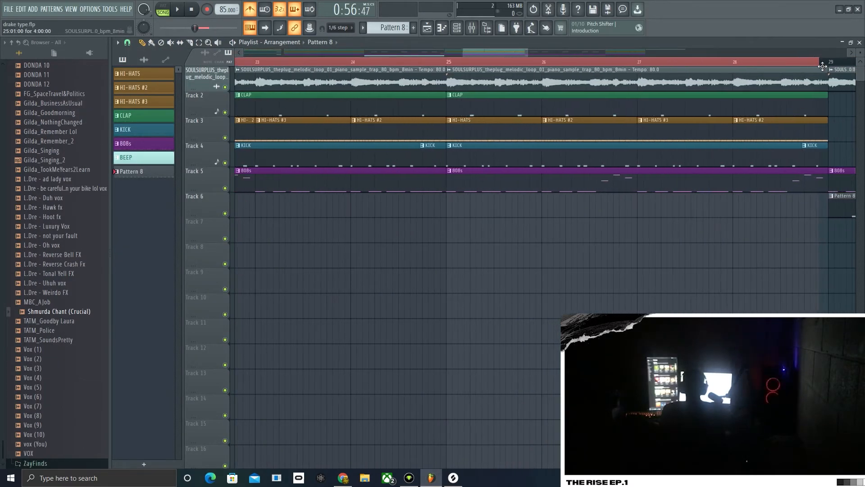
pyautogui.keyDown('ctrl'); pyautogui.click(823, 64); pyautogui.keyUp('ctrl')
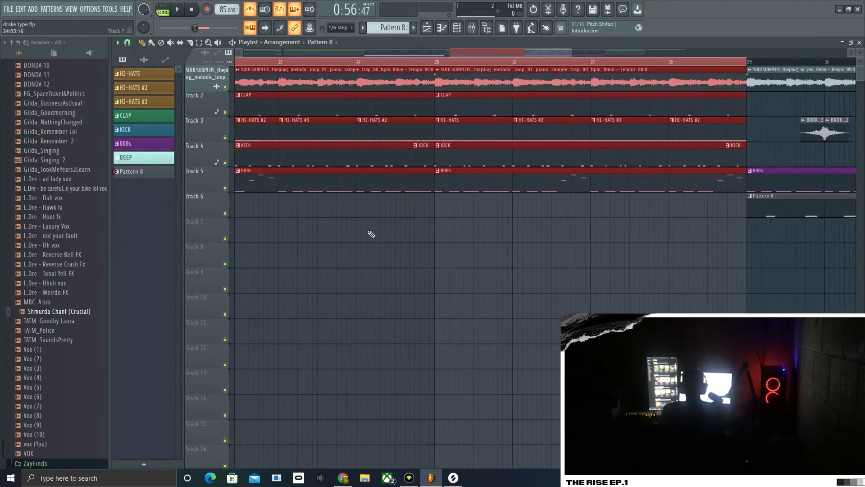
# Step: Place a new empty Pattern 9 clip on Track 6 at bar 21 and extend it to bar 29
pyautogui.scroll(6, 373, 232)
pyautogui.scroll(-6, 290, 228)
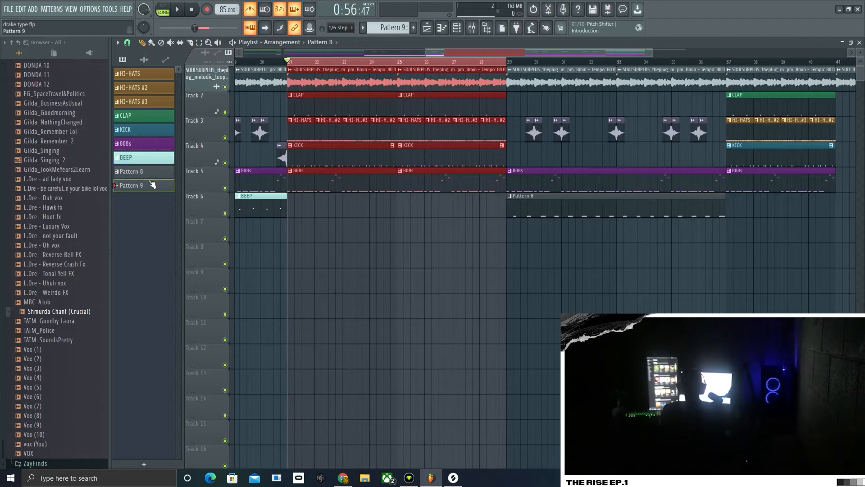
pyautogui.moveTo(298, 198); pyautogui.dragTo(287, 201)
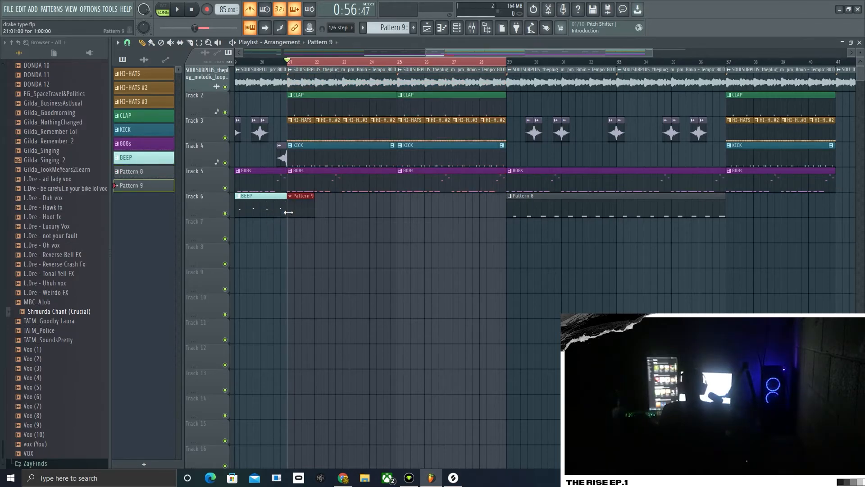
pyautogui.click(302, 229)
pyautogui.rightClick(303, 229)
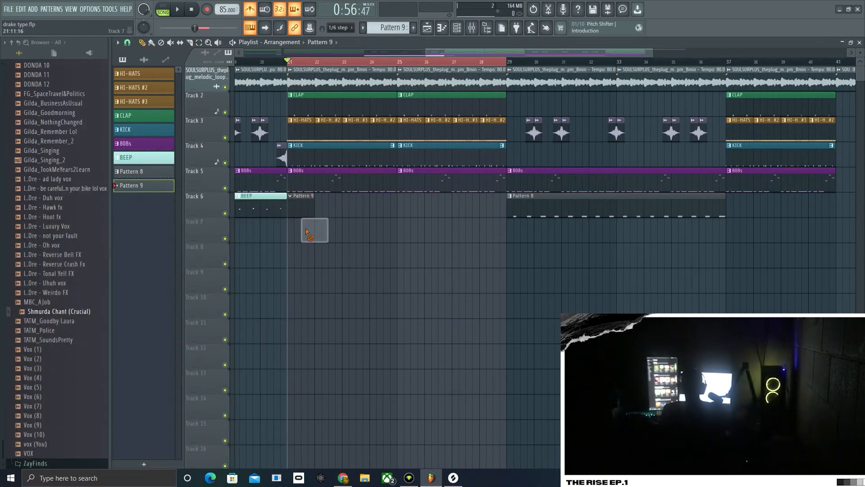
pyautogui.scroll(4, 292, 229)
pyautogui.scroll(-4, 386, 215)
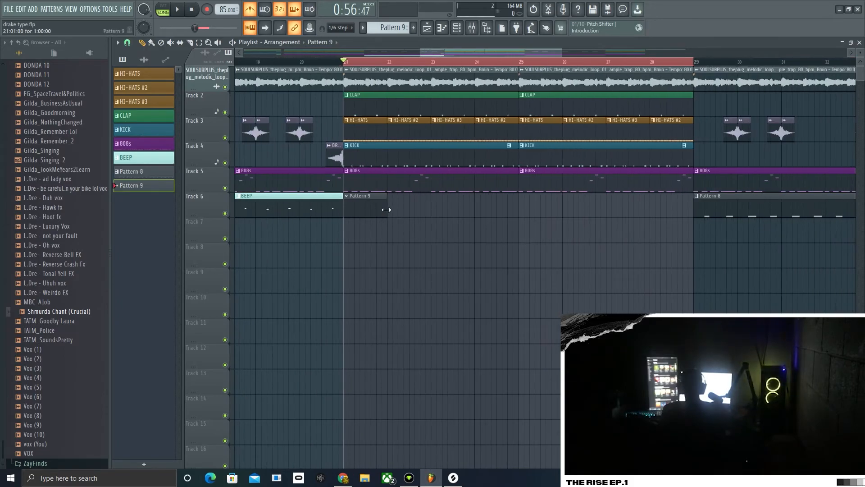
pyautogui.moveTo(386, 216); pyautogui.dragTo(545, 215)
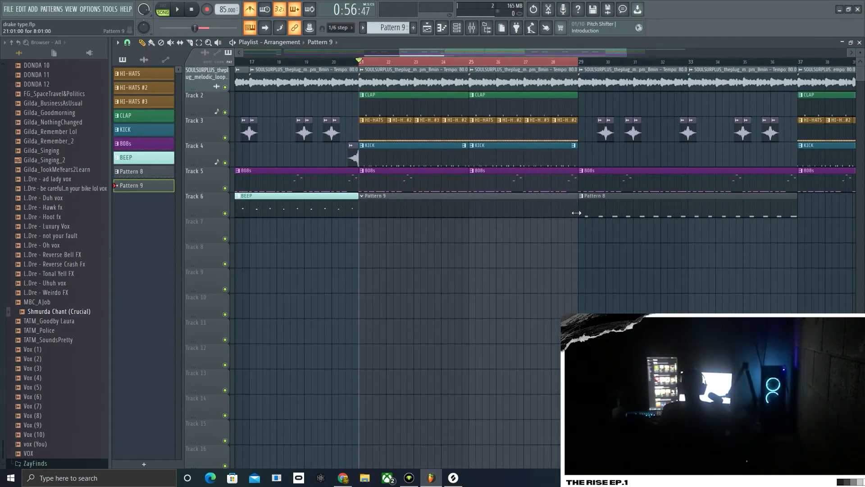
pyautogui.scroll(4, 572, 212)
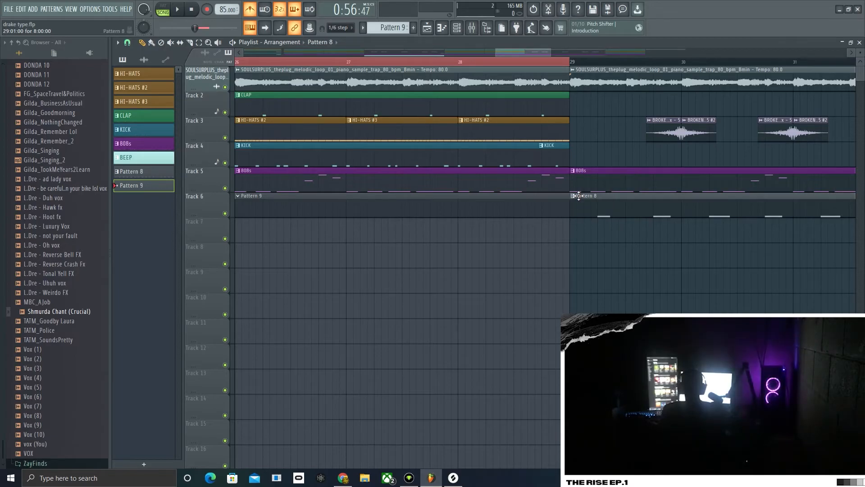
# Step: Add the Shmurda Chant (Crucial) sample as a new channel in the channel rack and close the rack
pyautogui.moveTo(597, 196); pyautogui.dragTo(583, 199)
pyautogui.scroll(-3, 592, 209)
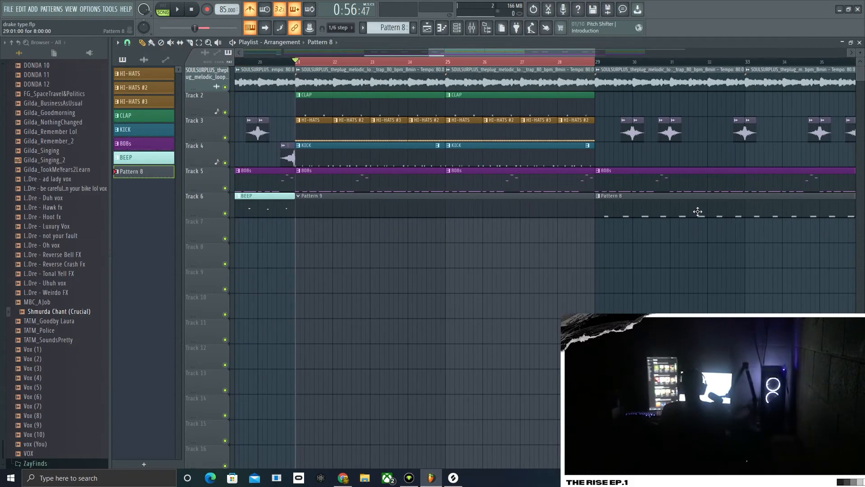
pyautogui.scroll(-4, 693, 211)
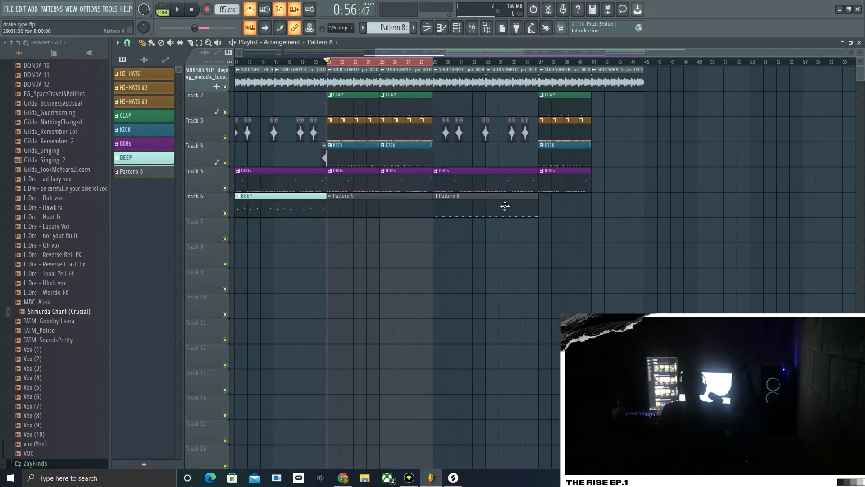
pyautogui.scroll(3, 351, 230)
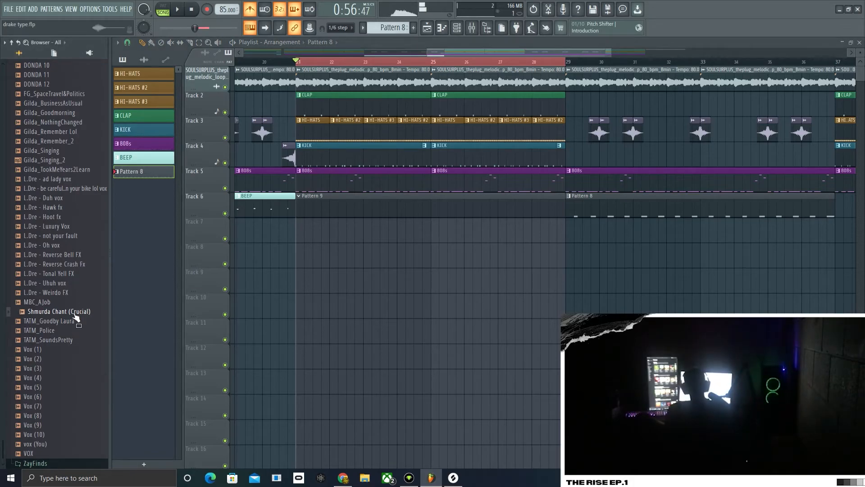
pyautogui.click(458, 28)
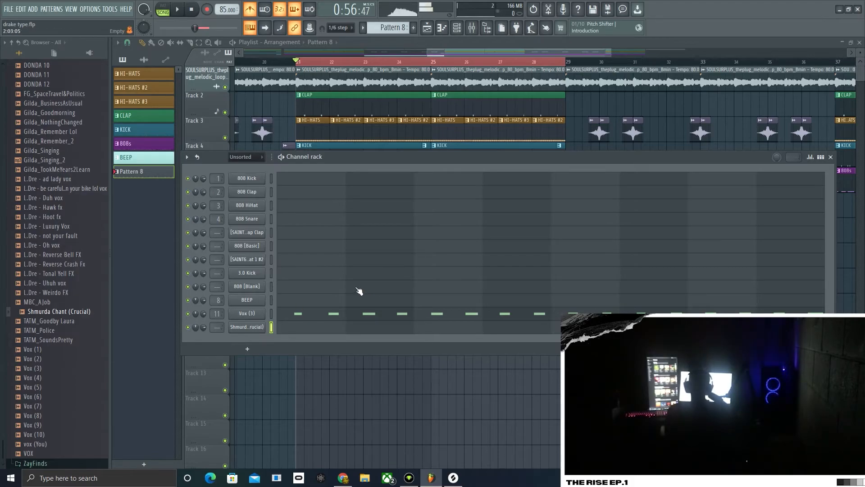
pyautogui.click(831, 158)
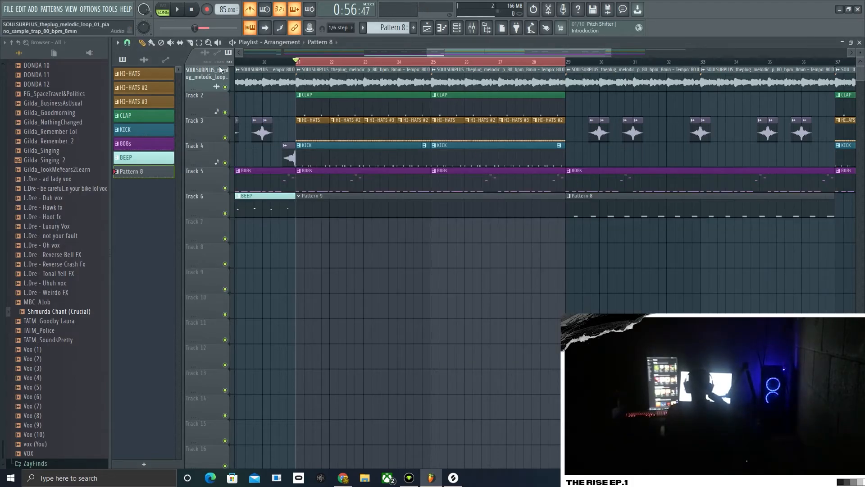
# Step: Record repeated Shmurda Chant (Crucial) notes over bars 21 to 29 and place them in Pattern 9
pyautogui.click(179, 12)
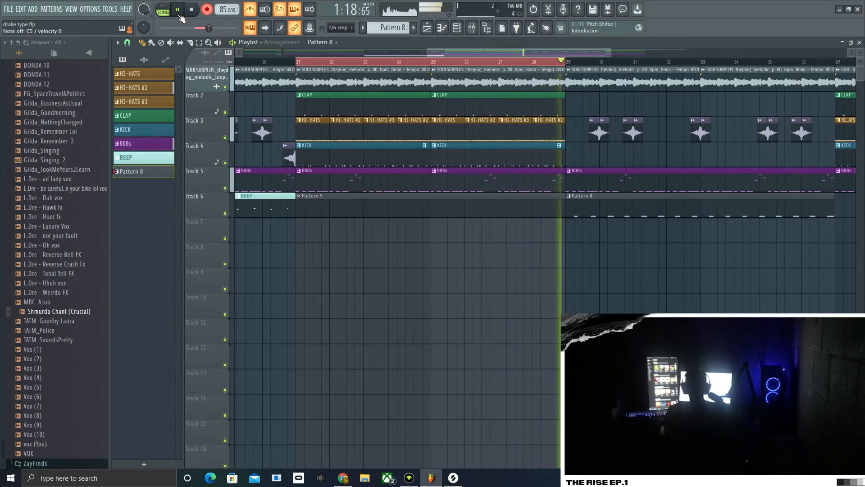
pyautogui.click(178, 13)
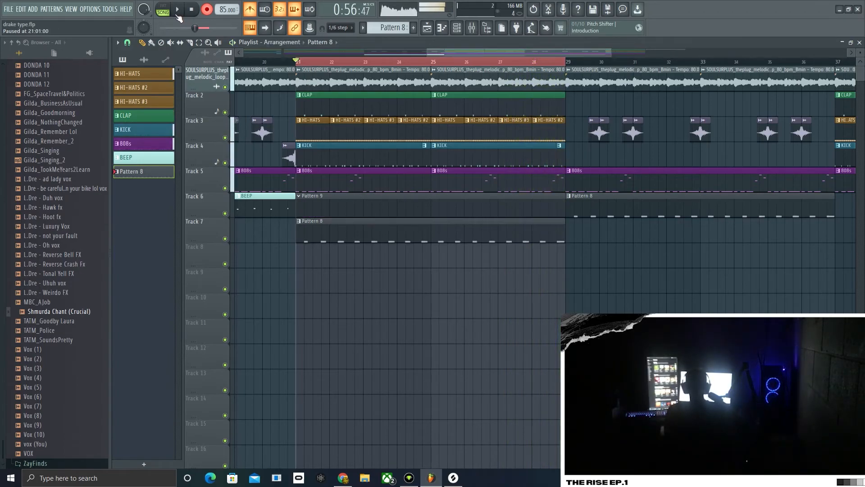
pyautogui.doubleClick(322, 230)
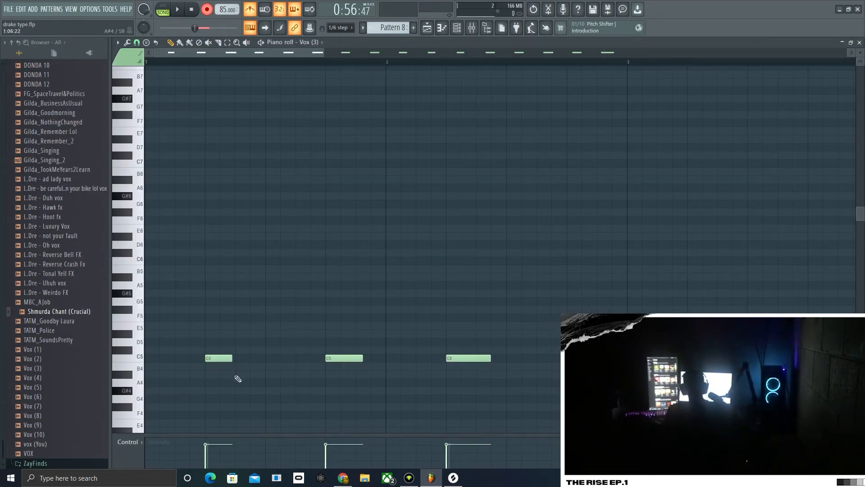
pyautogui.moveTo(286, 55); pyautogui.dragTo(396, 87)
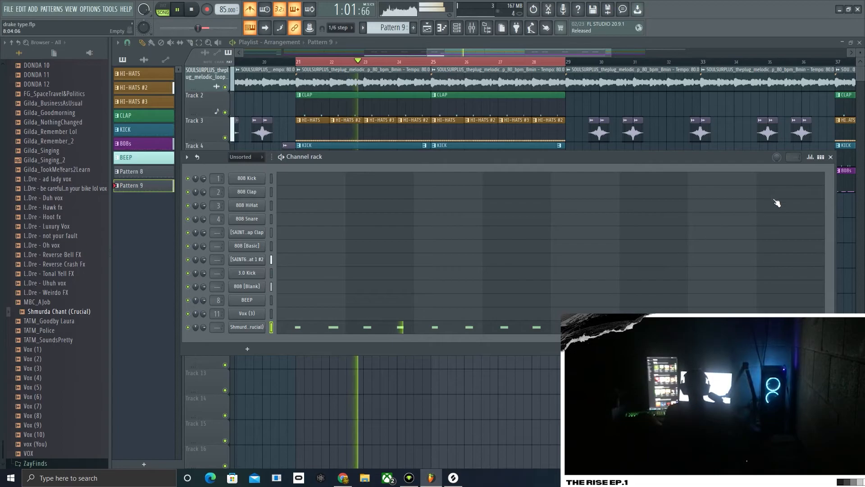
# Step: Route the Shmurda Chant (Crucial) channel to mixer insert 12 and close the channel rack
pyautogui.click(830, 156)
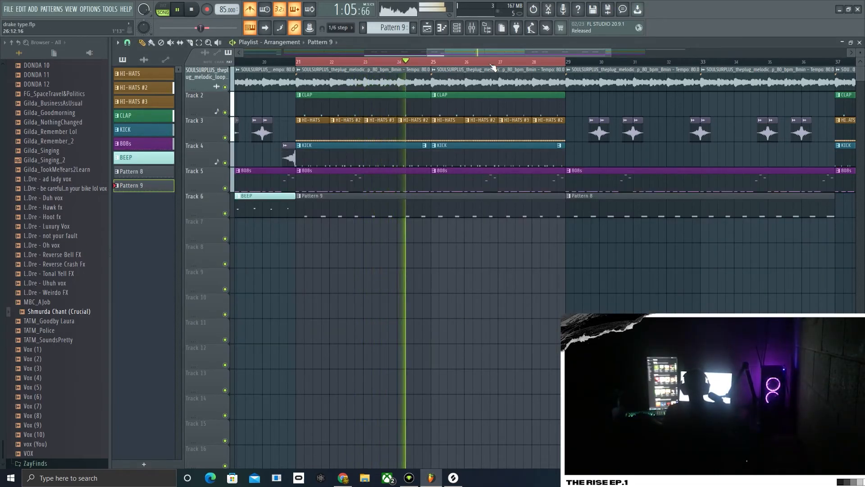
pyautogui.click(472, 27)
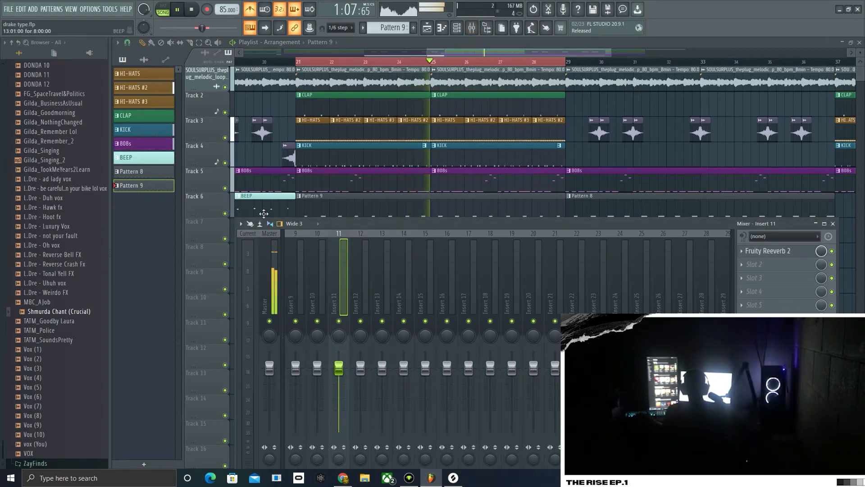
pyautogui.click(827, 227)
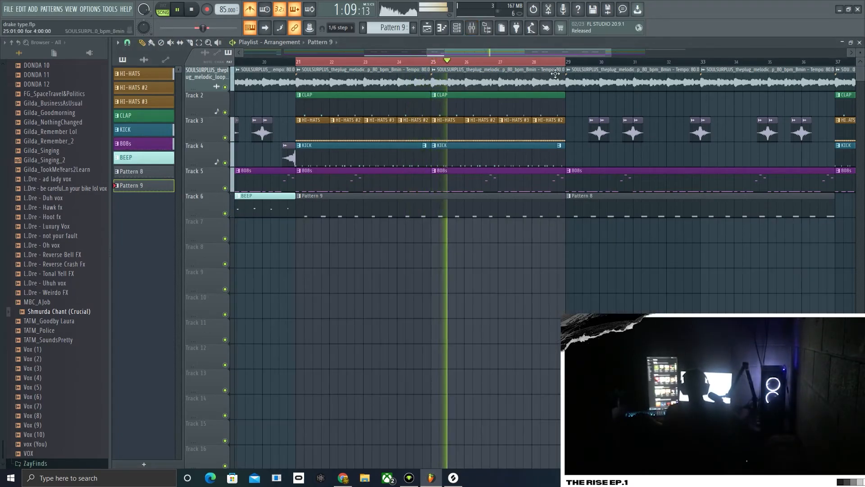
pyautogui.click(472, 27)
pyautogui.click(457, 27)
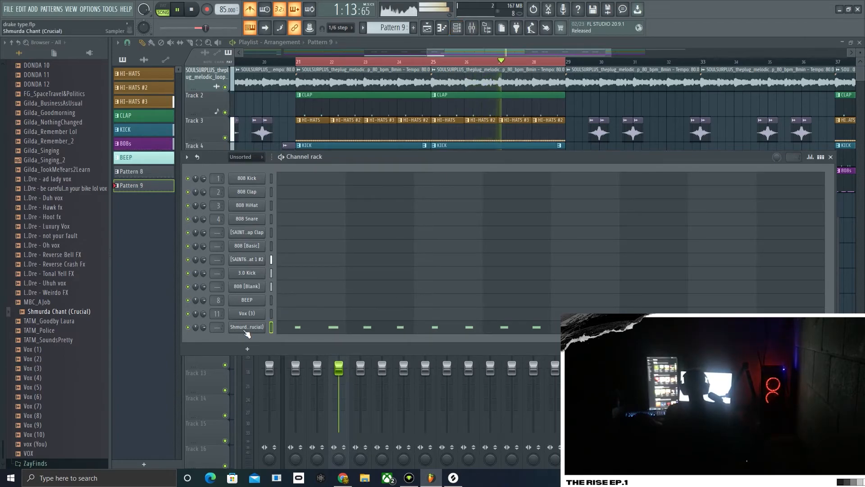
pyautogui.moveTo(222, 327); pyautogui.dragTo(222, 306)
pyautogui.click(830, 157)
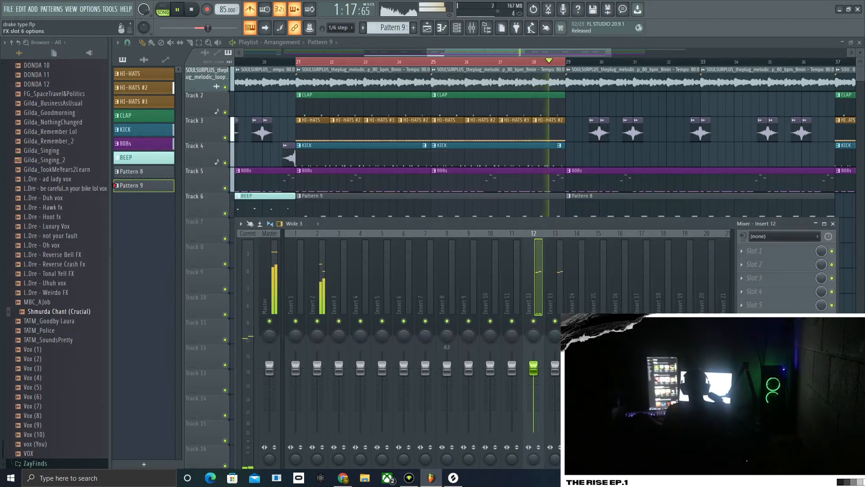
# Step: Load Fruity Reeverb 2 in the first effect slot of Insert 12, adjust its wet level and close the plugin
pyautogui.click(766, 250)
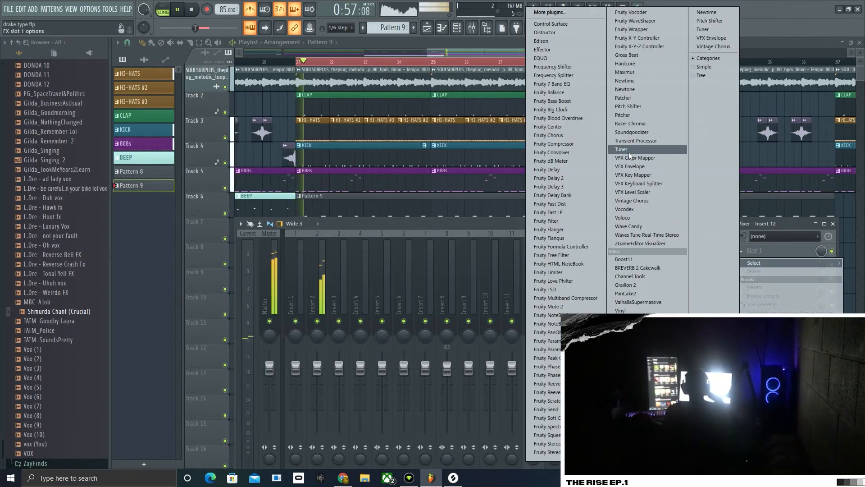
pyautogui.click(547, 392)
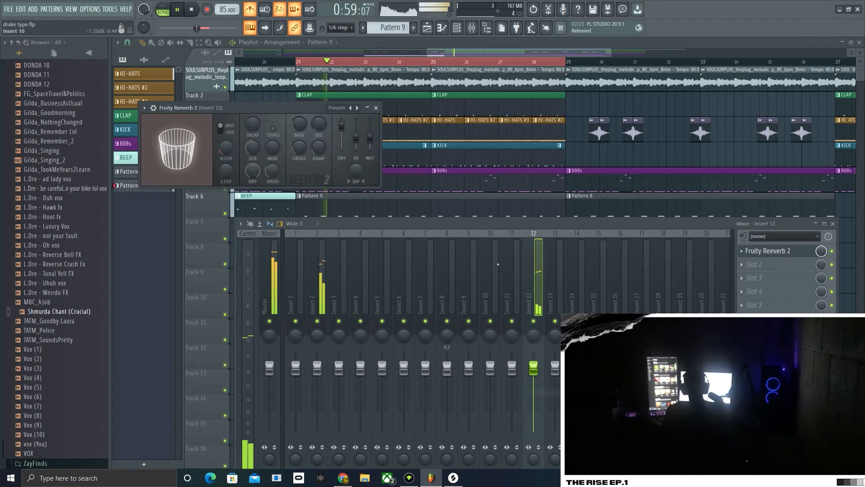
pyautogui.moveTo(370, 136); pyautogui.dragTo(370, 143)
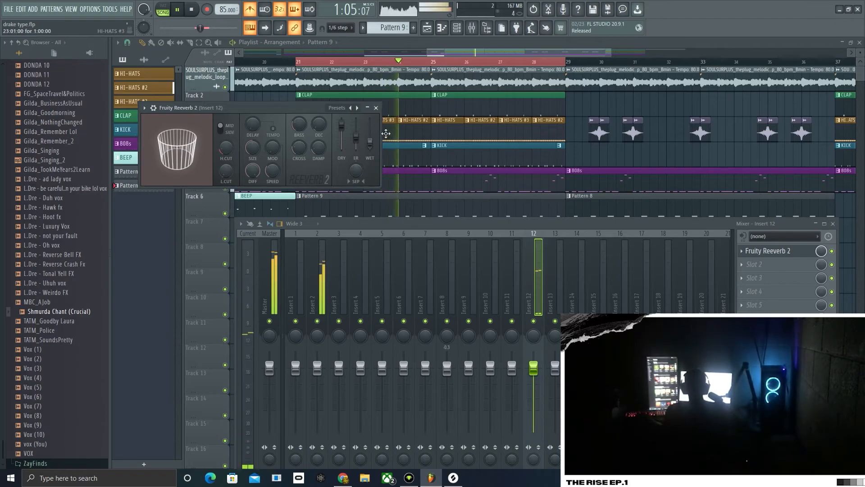
pyautogui.click(375, 107)
# Step: Load Fruity Delay 3 in the second slot of Insert 12, choose the Stereoized preset and set its delay time to 1:0
pyautogui.click(766, 264)
pyautogui.click(552, 187)
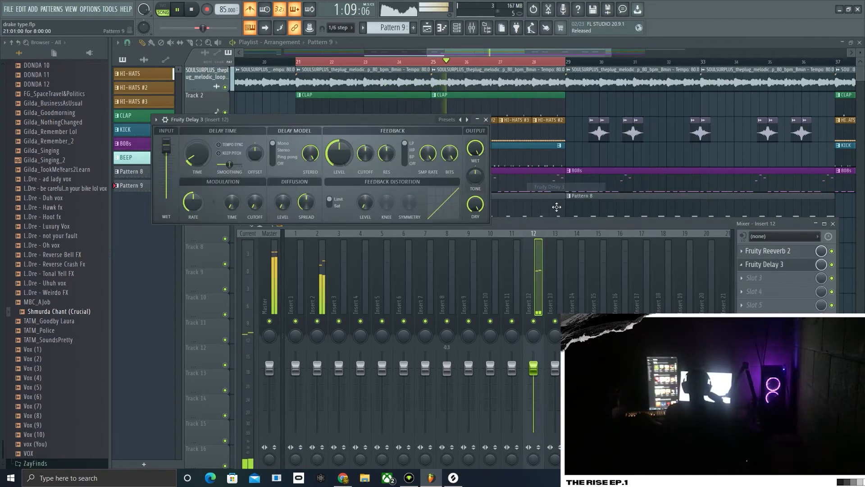
pyautogui.click(461, 120)
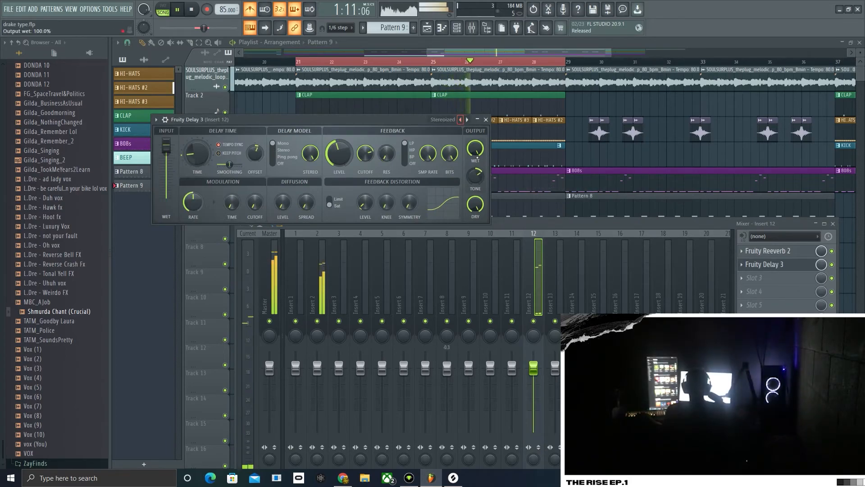
pyautogui.moveTo(194, 155); pyautogui.dragTo(195, 164)
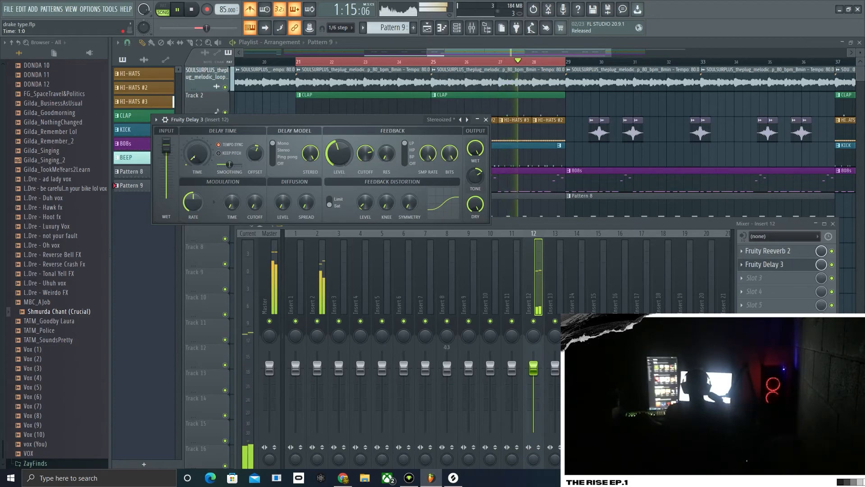
# Step: Lower the Fruity Delay 3 slot's mix level on Insert 12 to about 18% and close the mixer and plugin
pyautogui.click(819, 266)
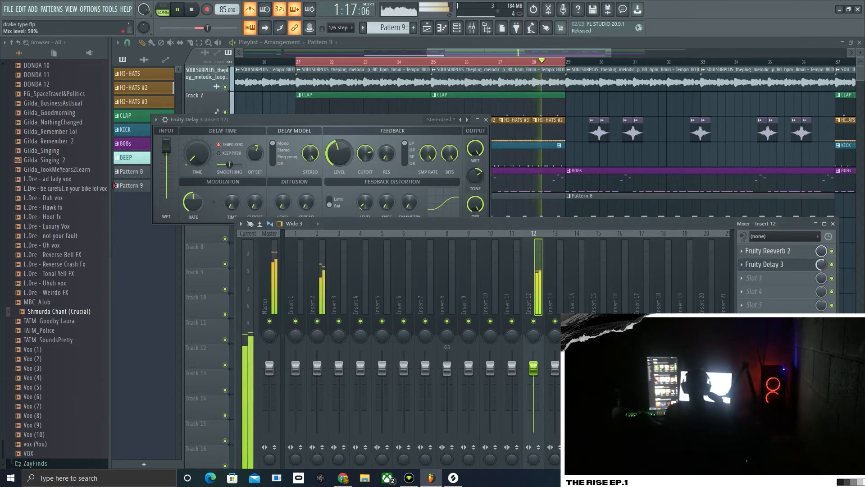
pyautogui.moveTo(821, 264); pyautogui.dragTo(821, 270)
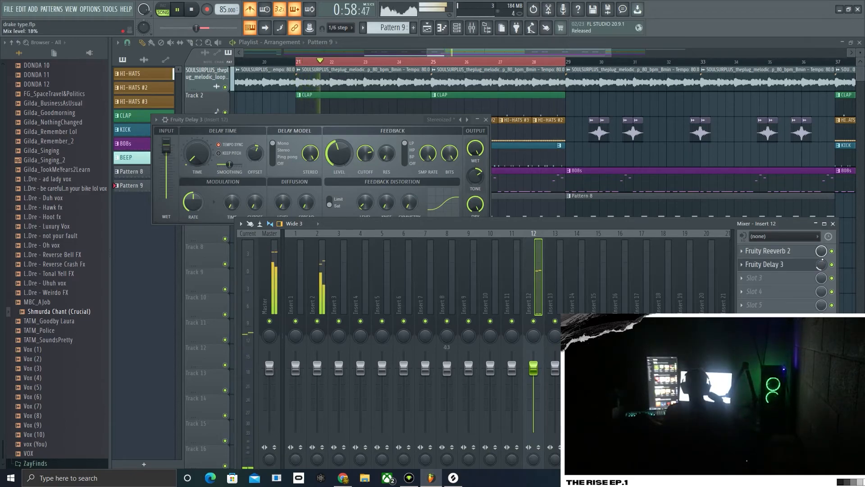
pyautogui.moveTo(821, 265); pyautogui.dragTo(821, 266)
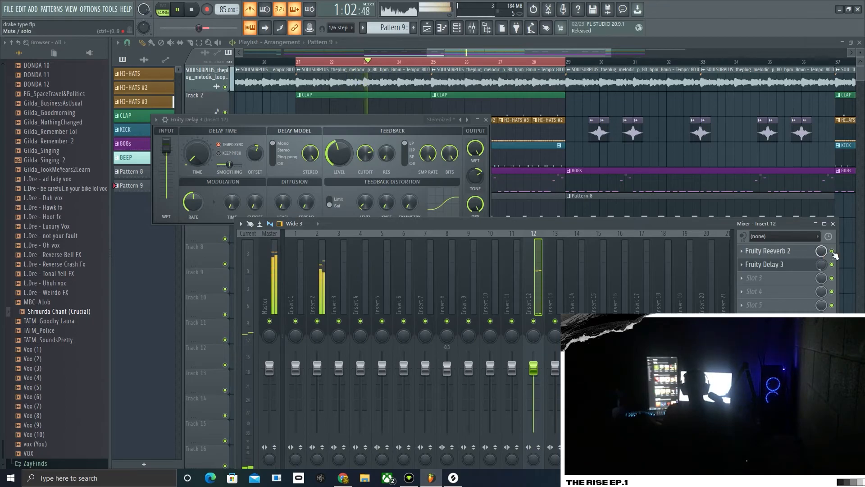
pyautogui.click(833, 224)
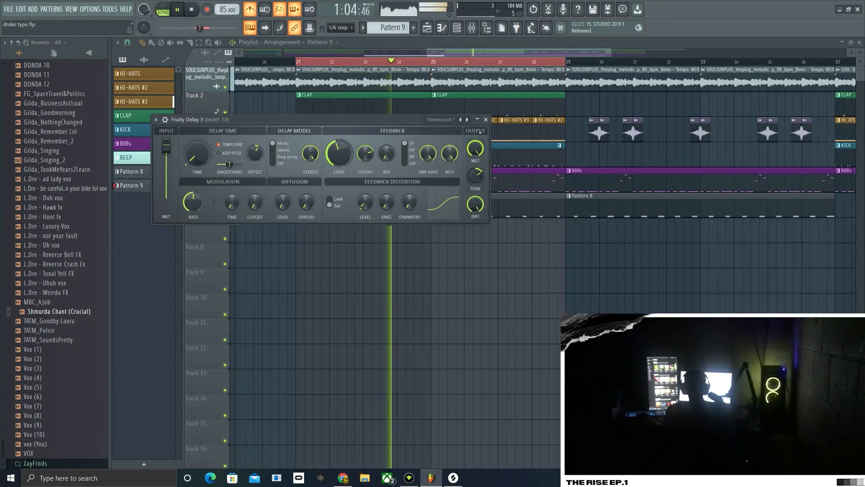
pyautogui.click(485, 119)
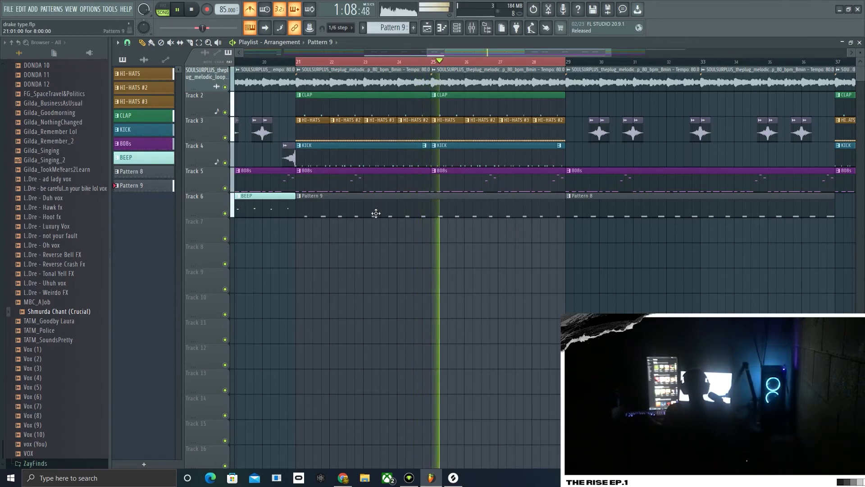
pyautogui.rightClick(134, 189)
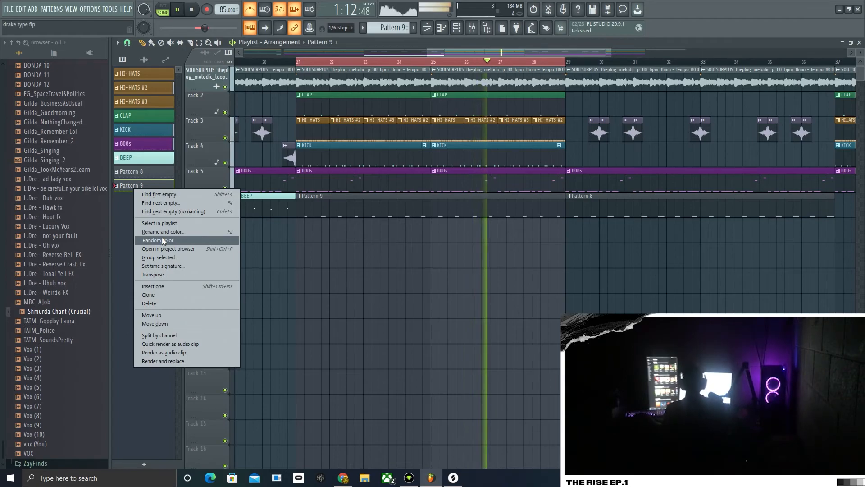
pyautogui.click(431, 305)
pyautogui.rightClick(457, 304)
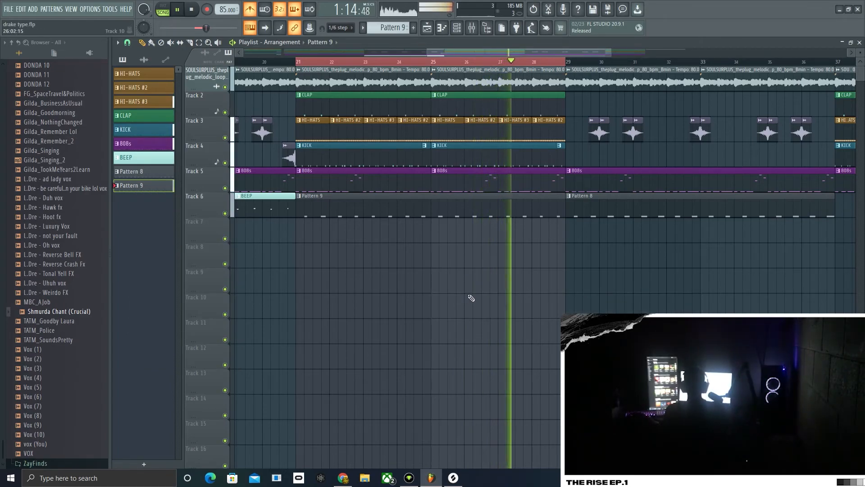
# Step: Clear the bar 21 to 29 time selection and play back the arrangement from bar 21 onward
pyautogui.scroll(-4, 471, 298)
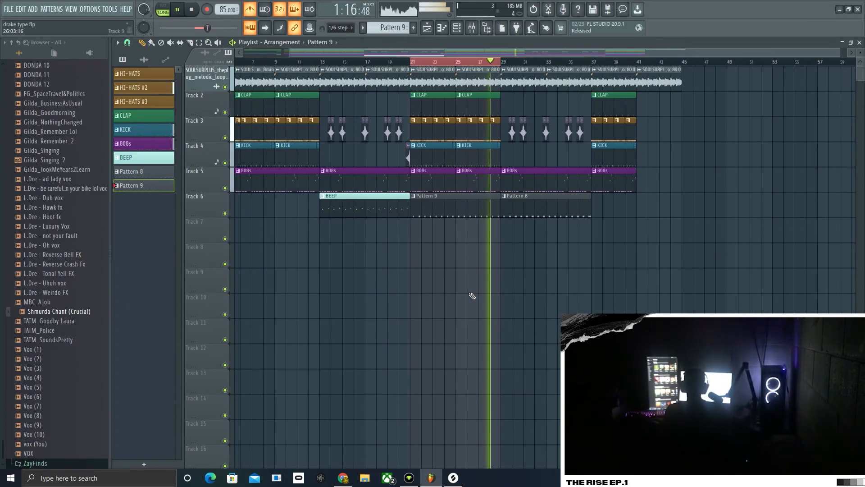
pyautogui.click(444, 61)
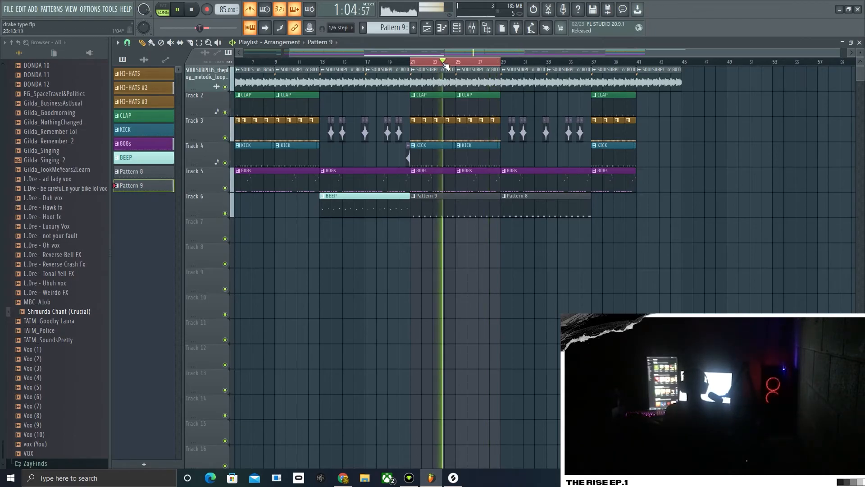
pyautogui.doubleClick(444, 62)
pyautogui.click(411, 63)
pyautogui.doubleClick(410, 63)
pyautogui.click(411, 63)
pyautogui.press('space')
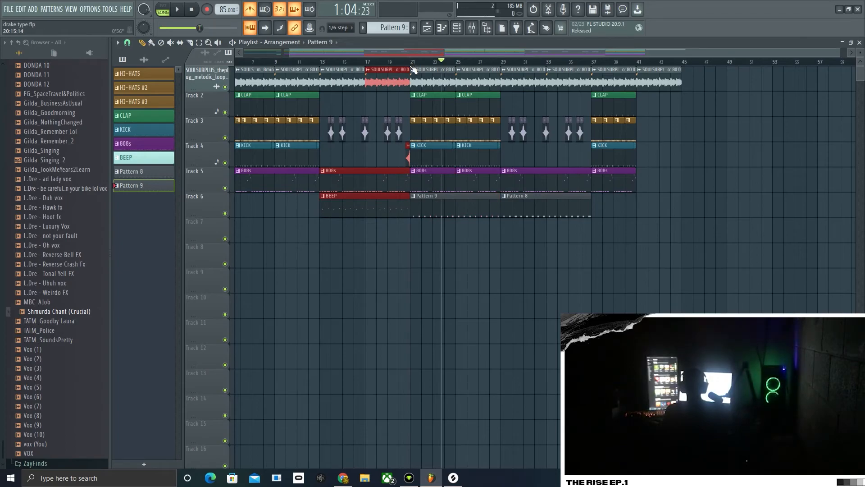
pyautogui.click(409, 62)
pyautogui.press('space')
pyautogui.click(435, 263)
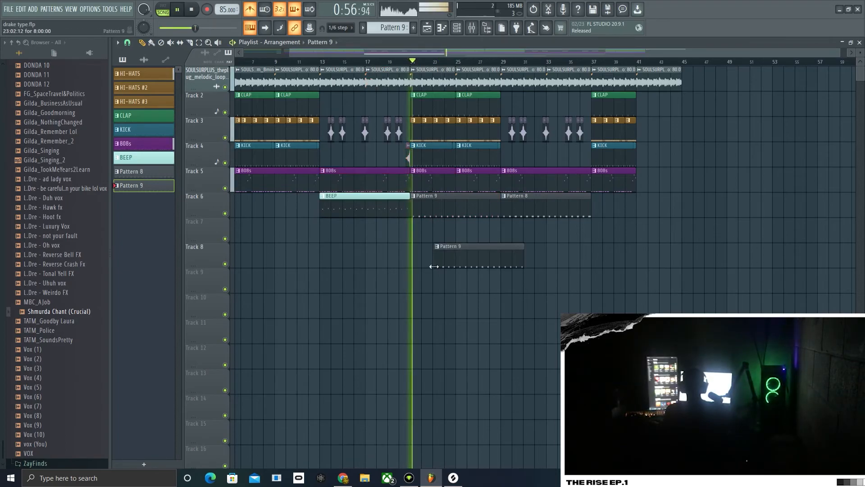
pyautogui.press('space')
pyautogui.rightClick(457, 260)
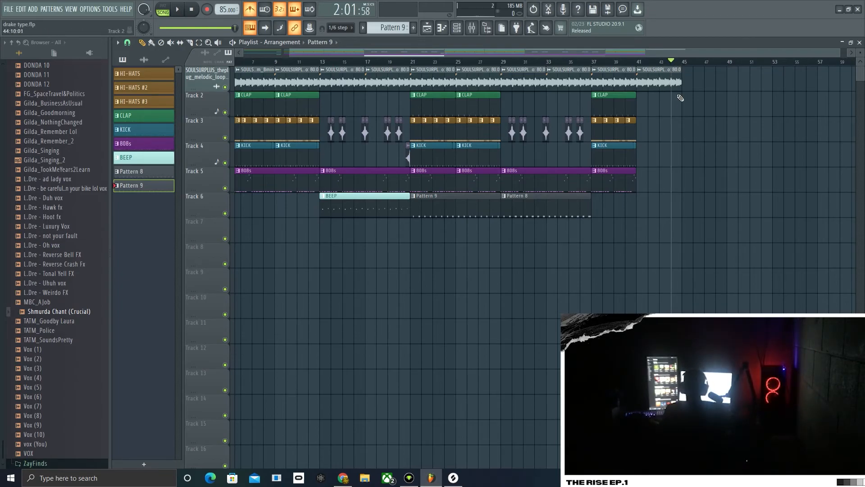
# Step: Select the time range from bar 43 to bar 45 and create a Master volume automation clip over it
pyautogui.scroll(6, 683, 111)
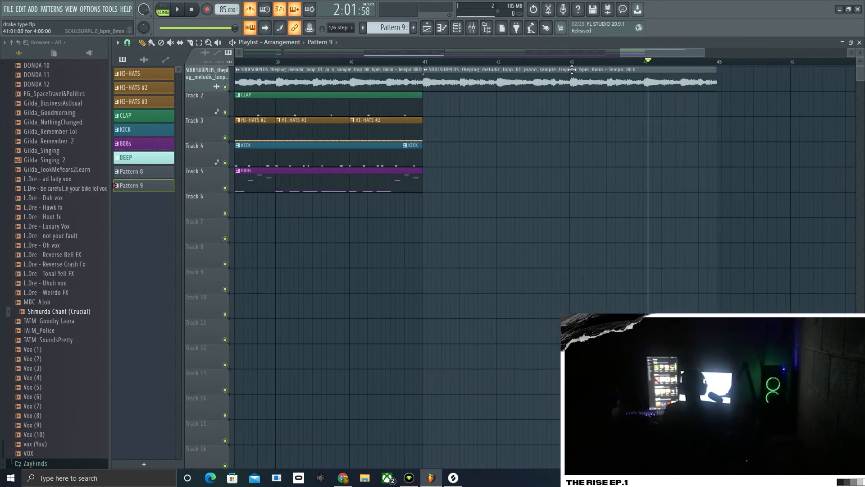
pyautogui.moveTo(572, 64); pyautogui.dragTo(717, 61)
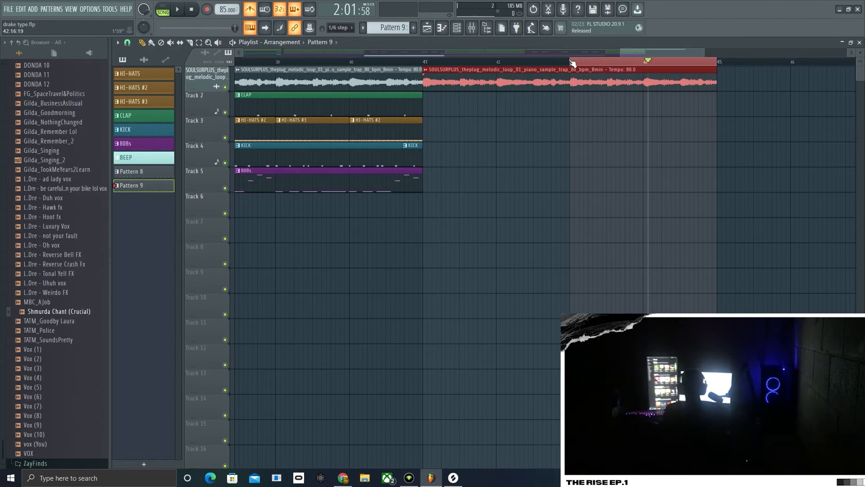
pyautogui.click(473, 31)
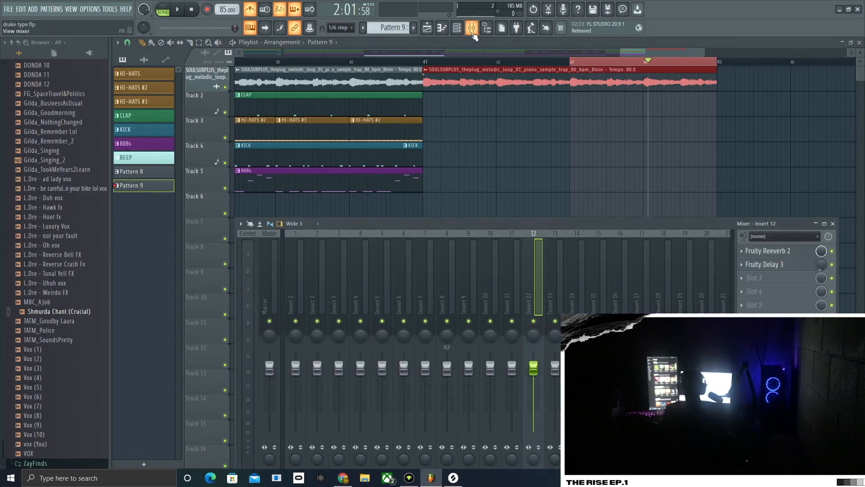
pyautogui.rightClick(266, 373)
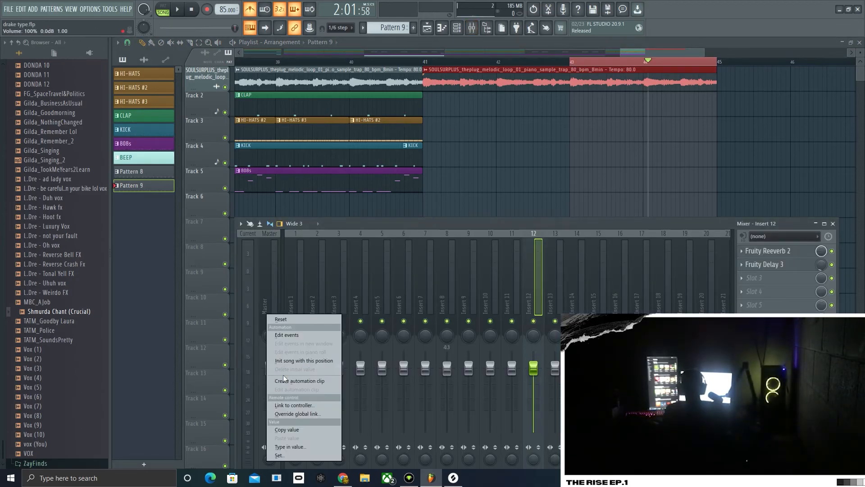
pyautogui.click(322, 381)
# Step: Lower the end point of the Master - Volume automation to 0% and set its curve mode to Smooth
pyautogui.moveTo(719, 102); pyautogui.dragTo(719, 112)
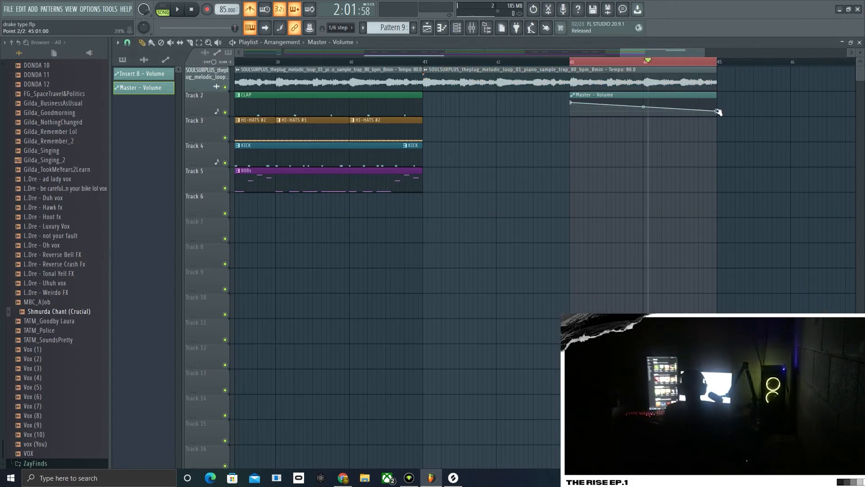
pyautogui.rightClick(572, 103)
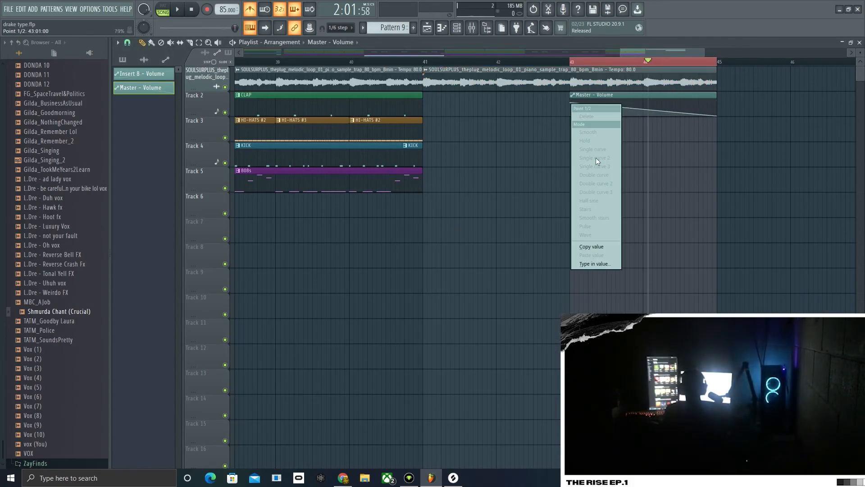
pyautogui.click(571, 103)
pyautogui.rightClick(571, 102)
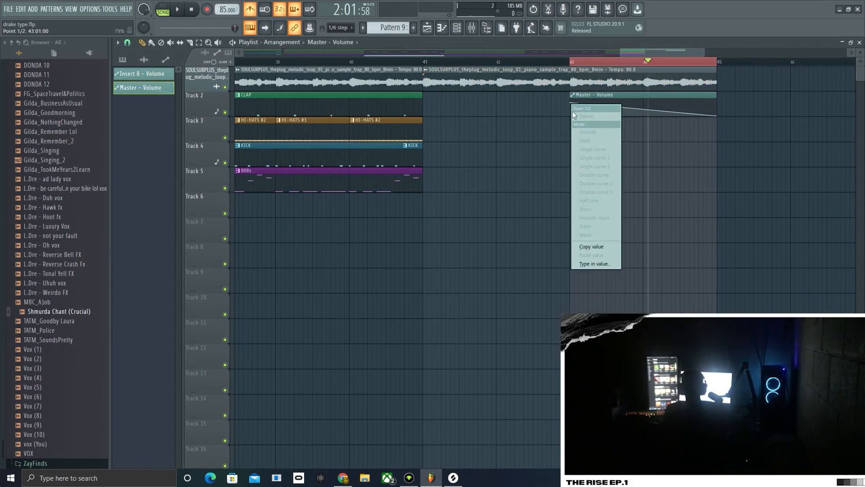
pyautogui.click(717, 117)
pyautogui.rightClick(718, 117)
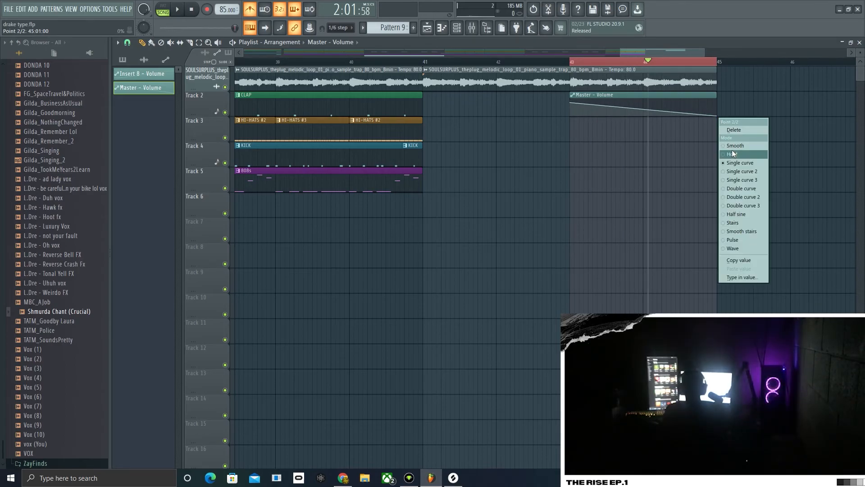
pyautogui.click(733, 148)
# Step: Play back the closing volume fade and clear the bar 43 to 45 time selection
pyautogui.press('space')
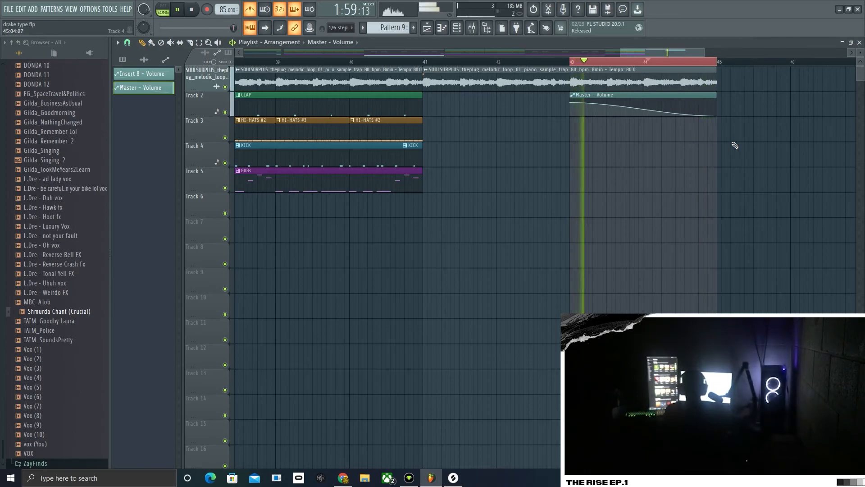
pyautogui.press('space')
pyautogui.moveTo(576, 63); pyautogui.dragTo(721, 66)
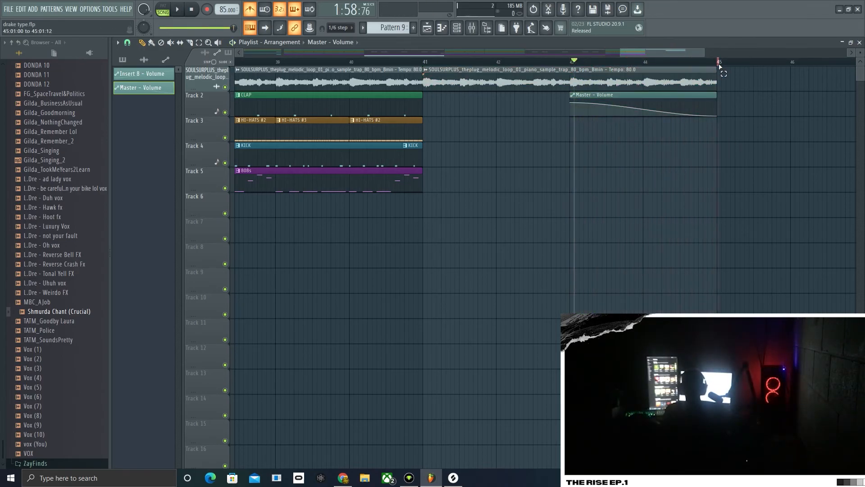
pyautogui.press('space')
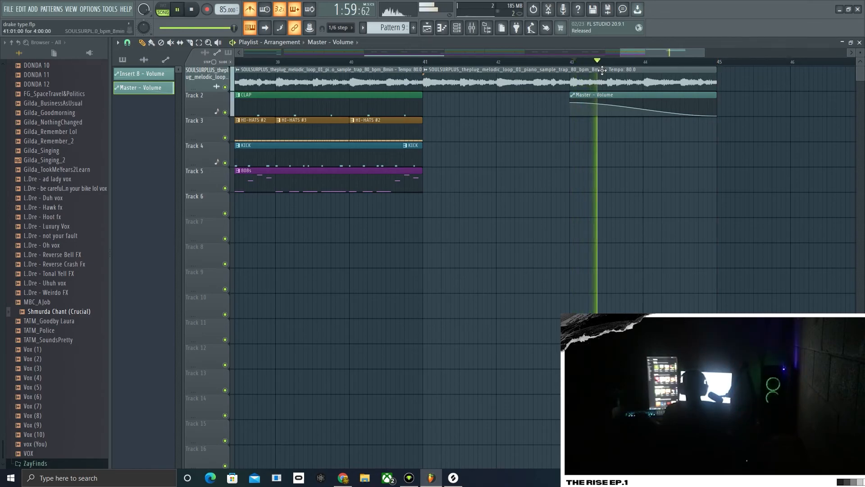
pyautogui.moveTo(671, 85); pyautogui.dragTo(0, 136)
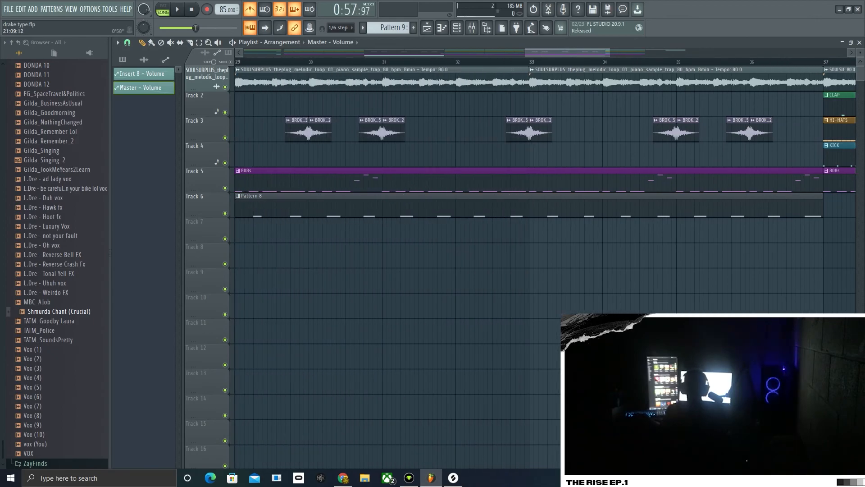
# Step: Review the playlist arrangement from the intro through the BEEP, Pattern 9 and Pattern 8 sections to the closing Master volume fade
pyautogui.scroll(-8, 393, 193)
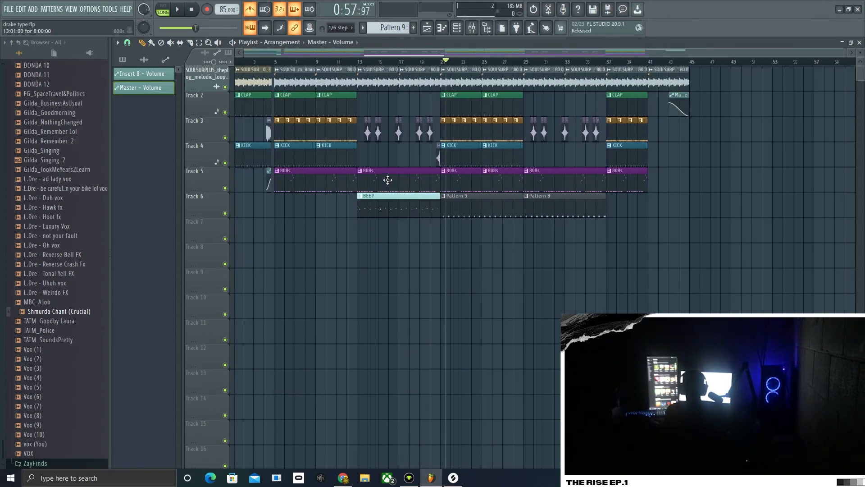
pyautogui.scroll(3, 392, 72)
pyautogui.scroll(1, 400, 66)
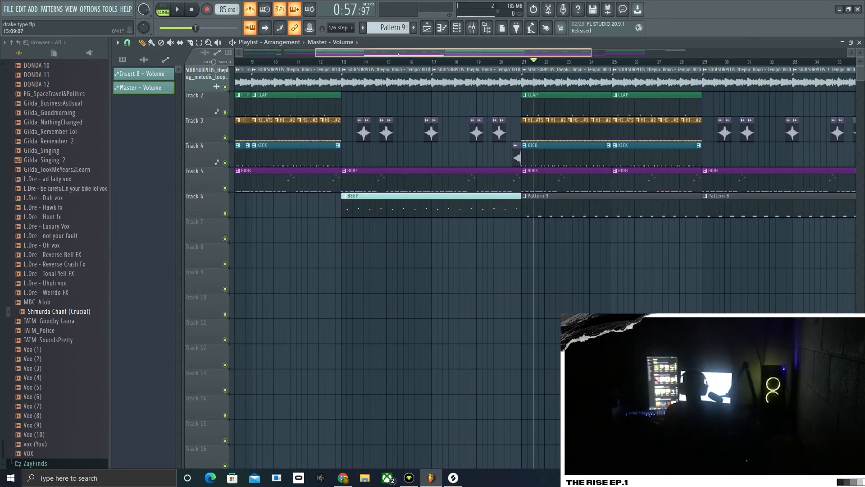
pyautogui.hscroll(-4, 371, 189)
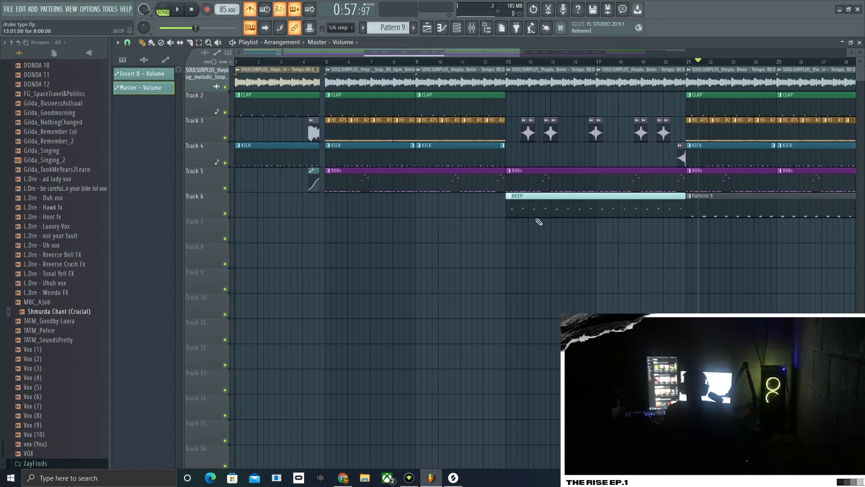
pyautogui.scroll(-4, 531, 225)
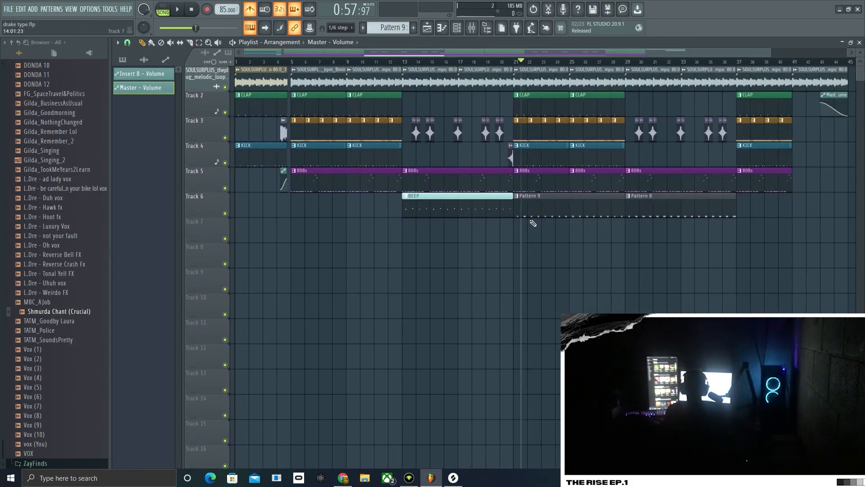
pyautogui.scroll(6, 532, 221)
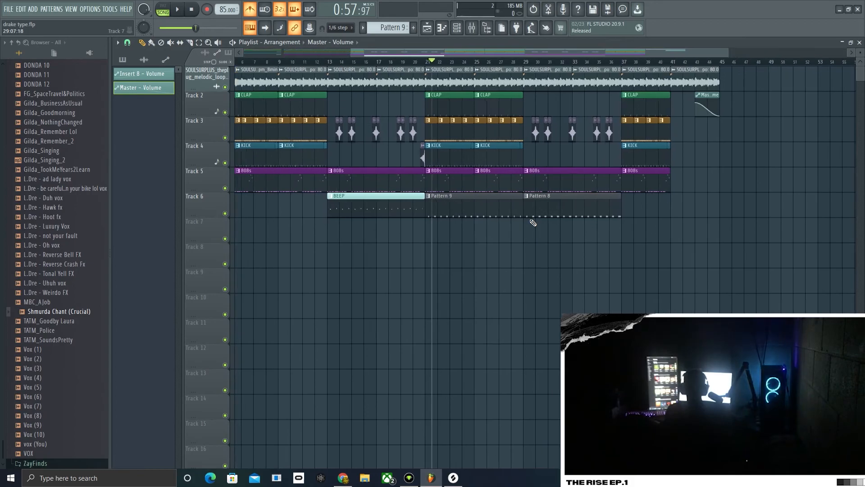
pyautogui.scroll(-3, 527, 216)
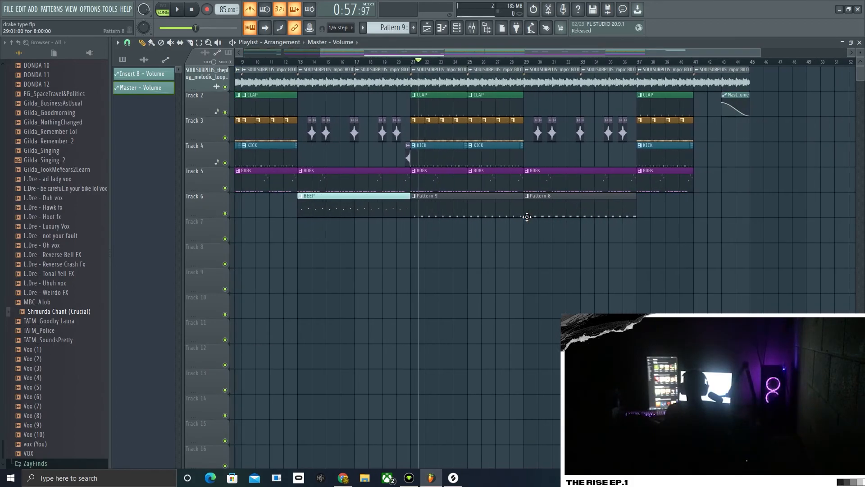
pyautogui.scroll(2, 527, 217)
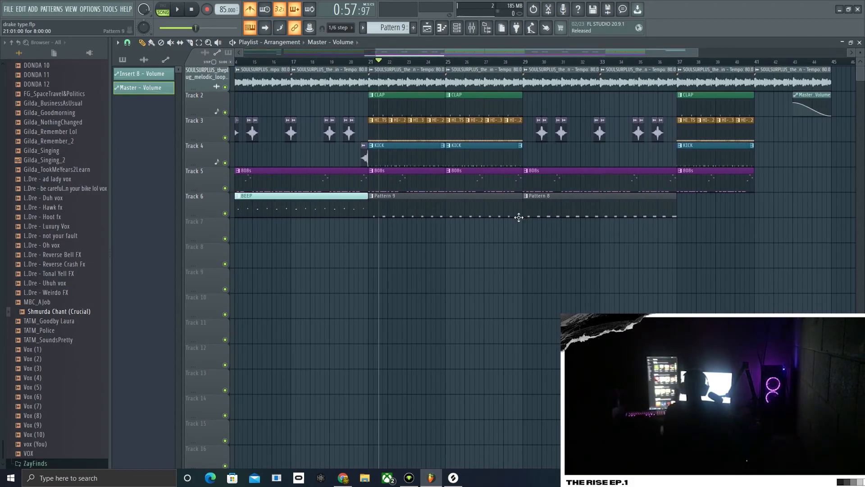